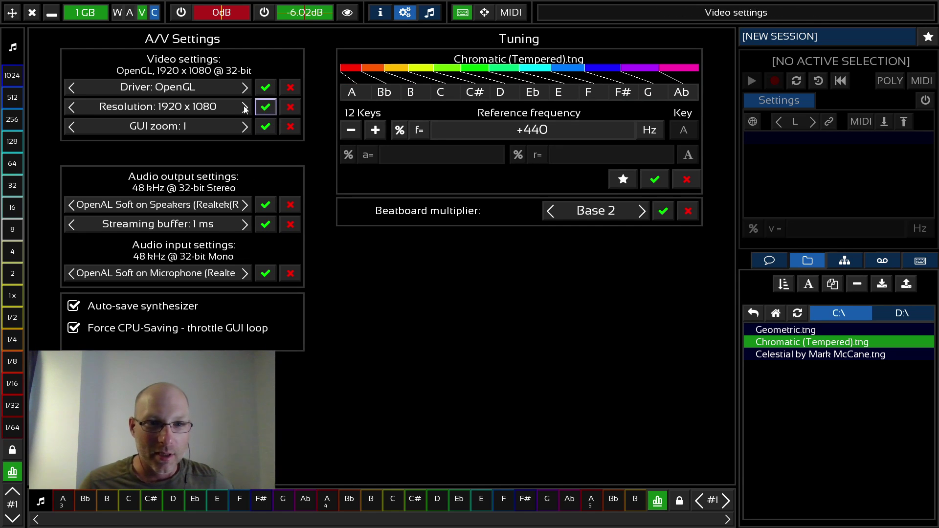
Set the GUI zoom to 0.8 and apply it.
{"action": "left_click", "coordinate": [245, 128]}
{"action": "left_click", "coordinate": [245, 128]}
{"action": "left_click", "coordinate": [266, 127]}
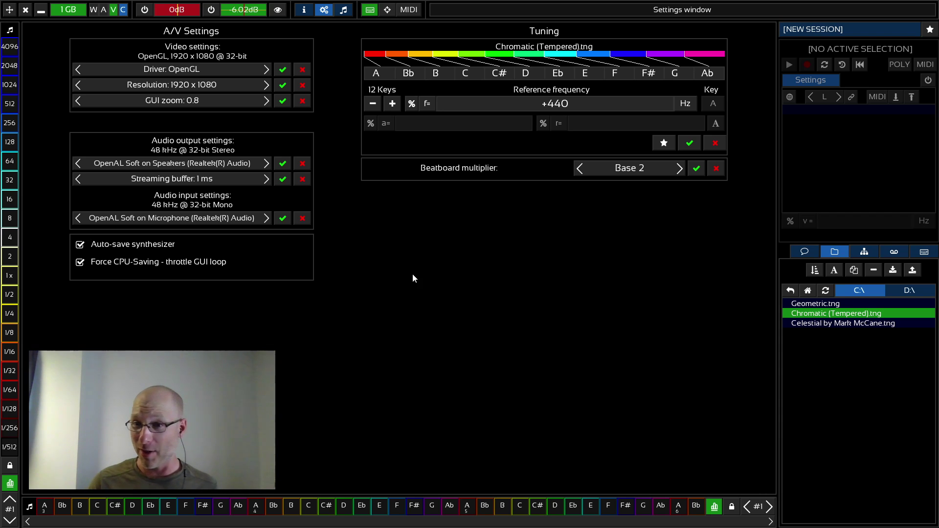
Load the PhaserBass.soundra synth into the synthesizer window and turn on the audio output.
{"action": "left_click", "coordinate": [344, 12]}
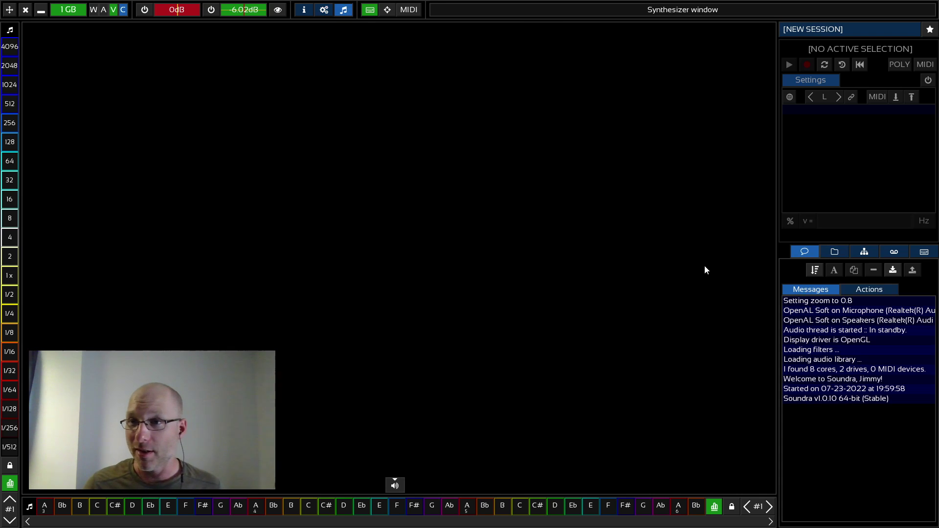
{"action": "left_click", "coordinate": [825, 30]}
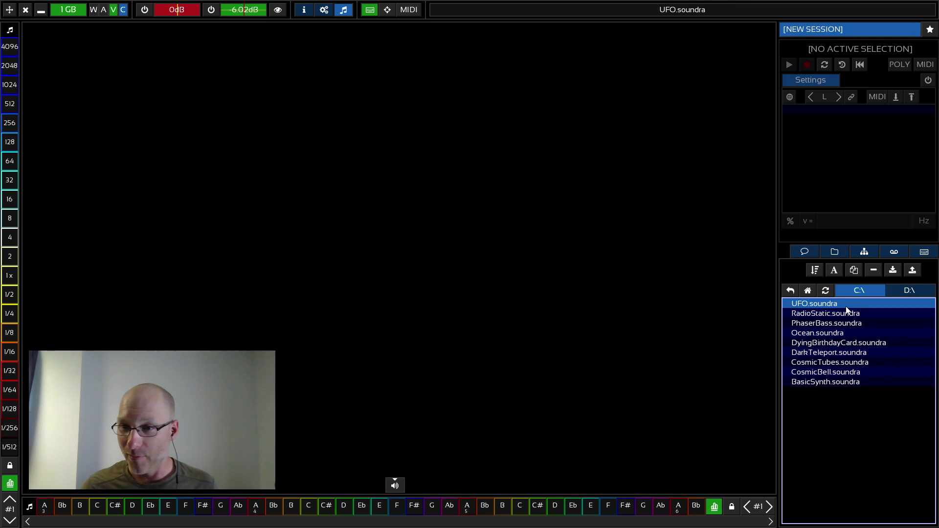
{"action": "left_click", "coordinate": [857, 323]}
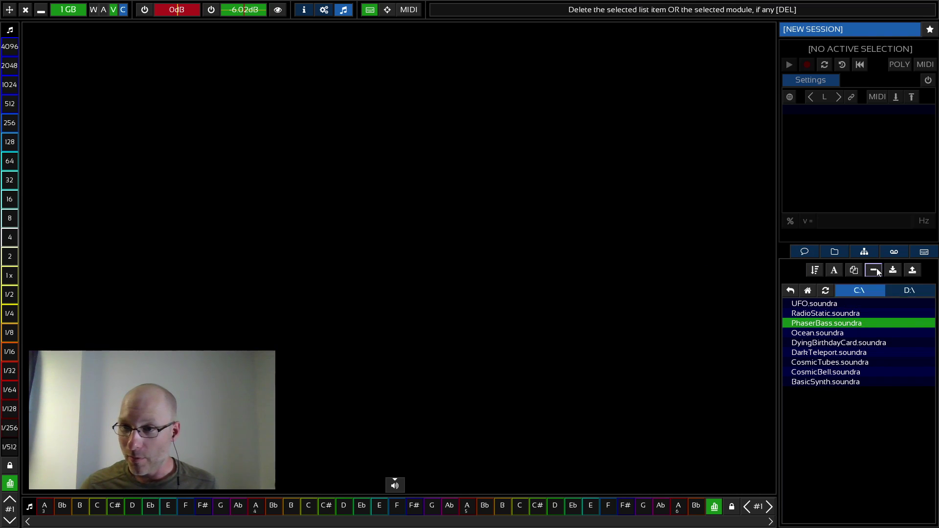
{"action": "left_click", "coordinate": [893, 271]}
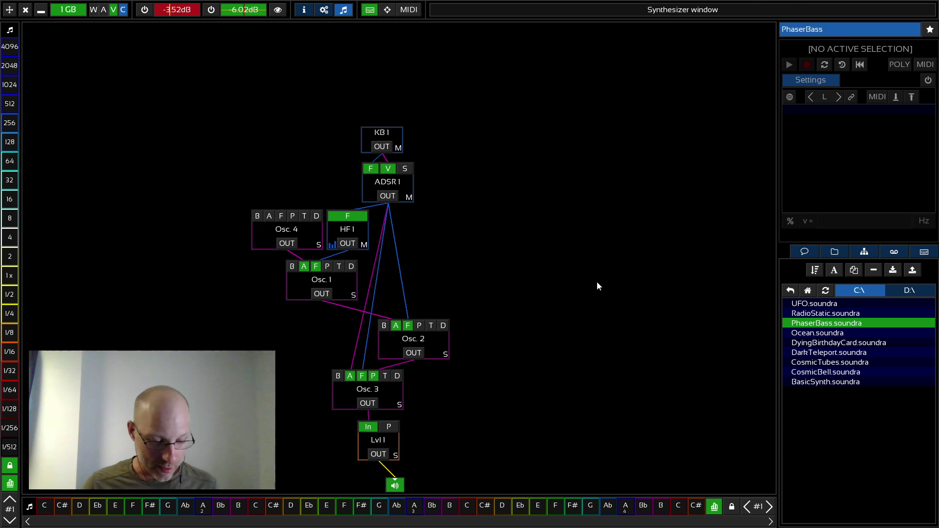
{"action": "left_click", "coordinate": [211, 9]}
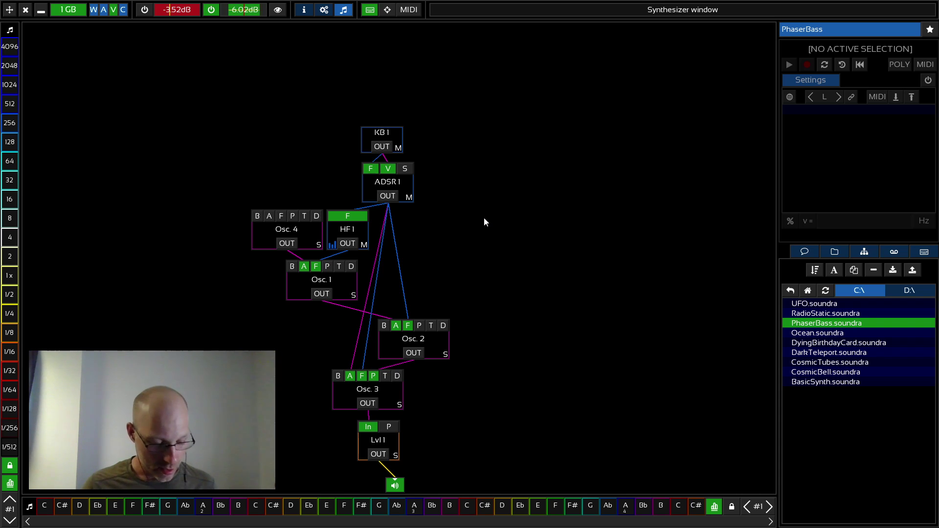
Switch to the Twitch stream manager in Firefox to check the stream preview, then return to Soundra's synthesizer window.
{"action": "key", "text": "alt+Tab"}
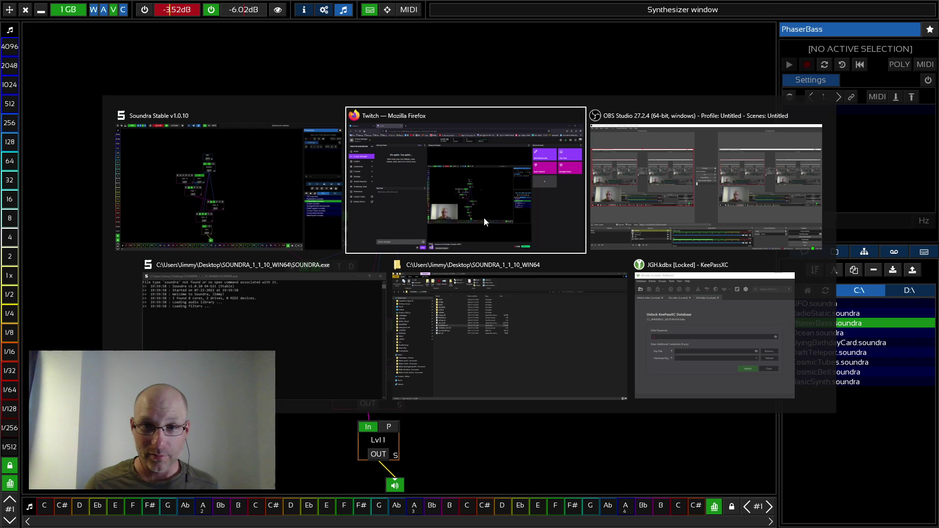
{"action": "left_click", "coordinate": [485, 222]}
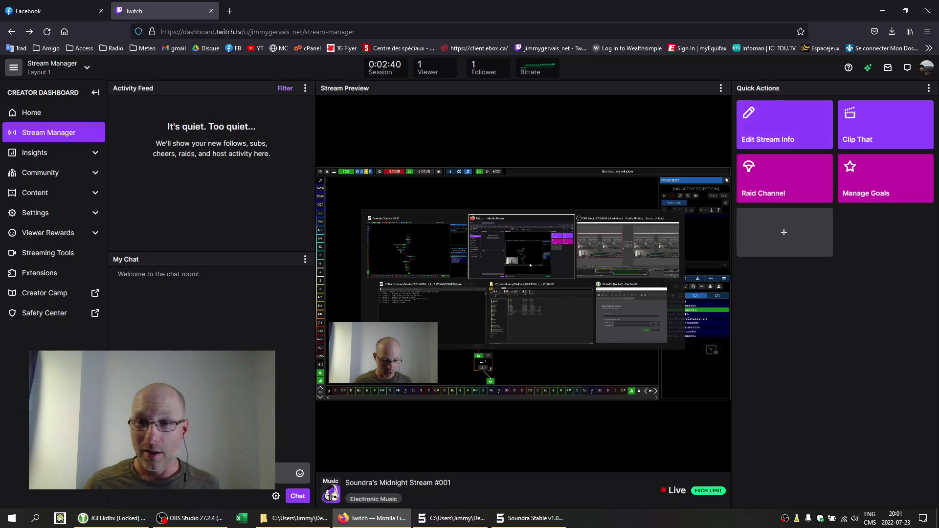
{"action": "left_click", "coordinate": [534, 520]}
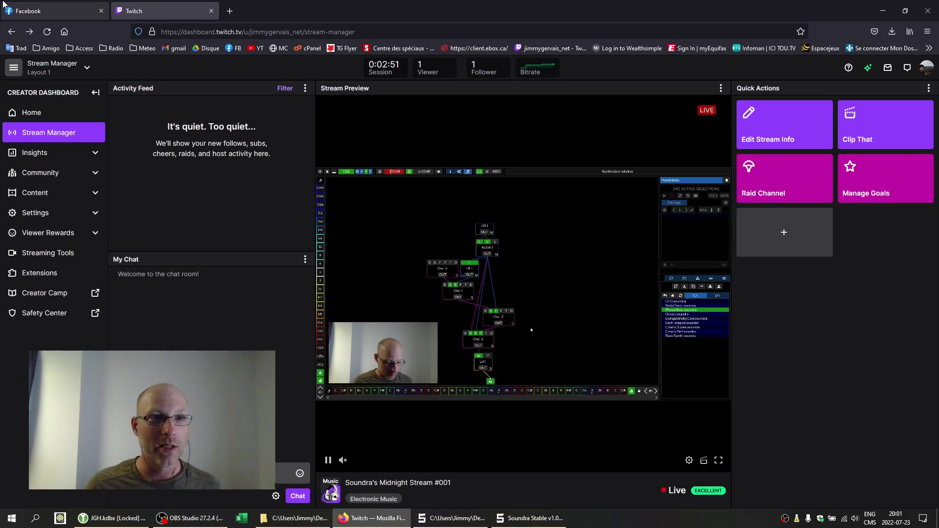
{"action": "mouse_move", "coordinate": [515, 303]}
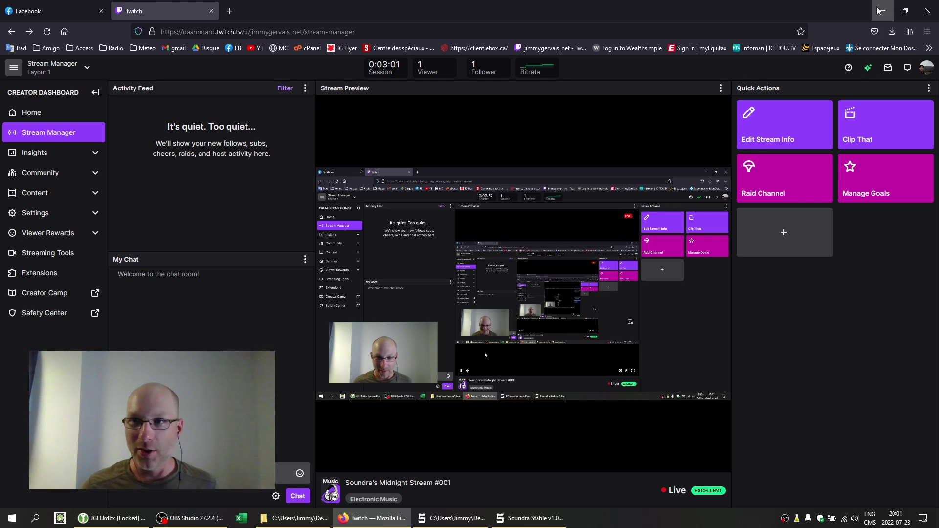
{"action": "key", "text": "alt+Tab"}
{"action": "key", "text": "alt+Tab"}
{"action": "key", "text": "alt+Tab"}
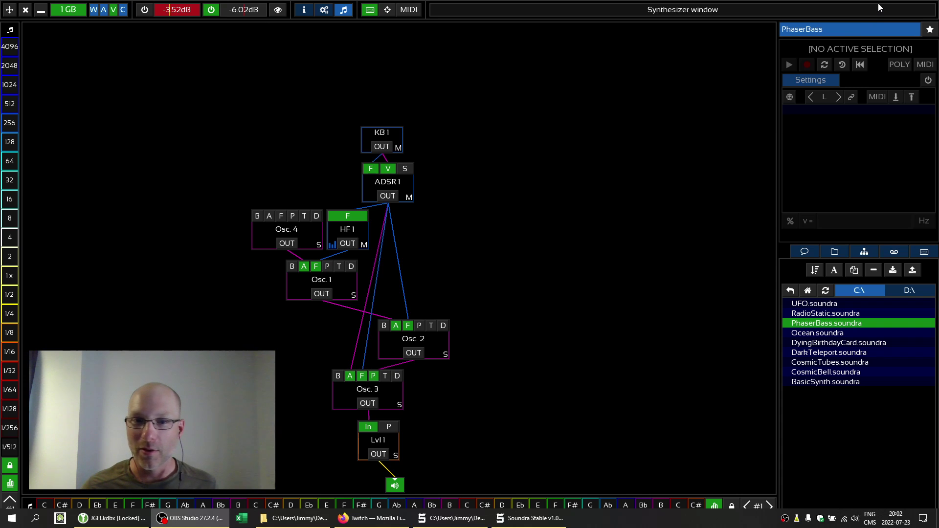
{"action": "left_click", "coordinate": [359, 306]}
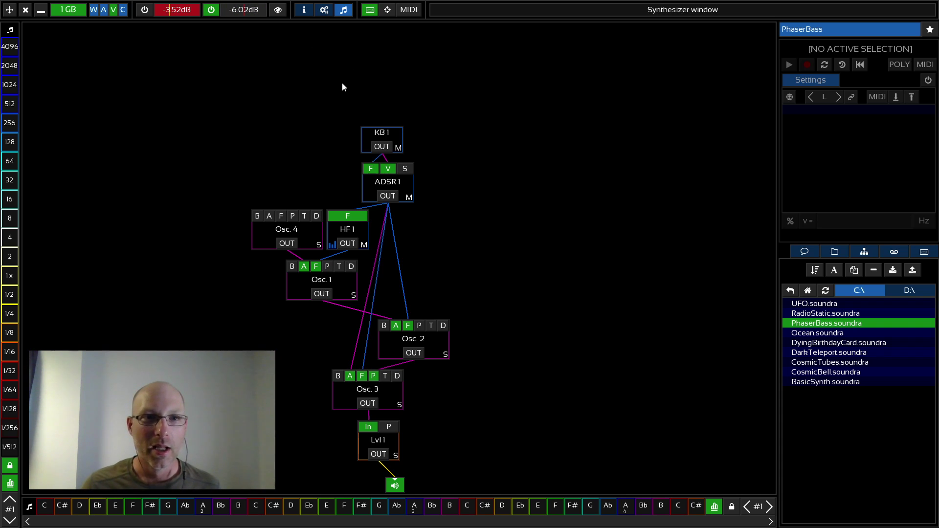
Review the streaming buffer in the audio output settings and return to the synthesizer view.
{"action": "left_click", "coordinate": [326, 11]}
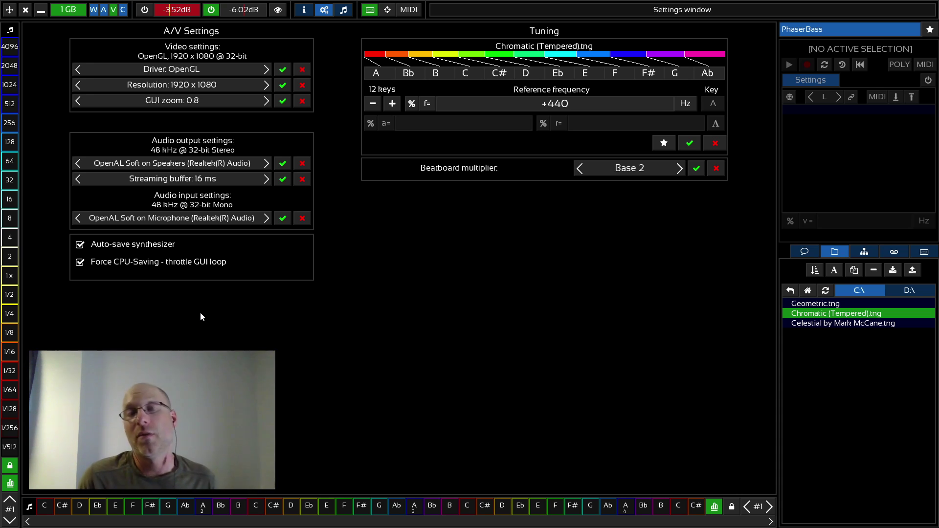
{"action": "left_click", "coordinate": [346, 11]}
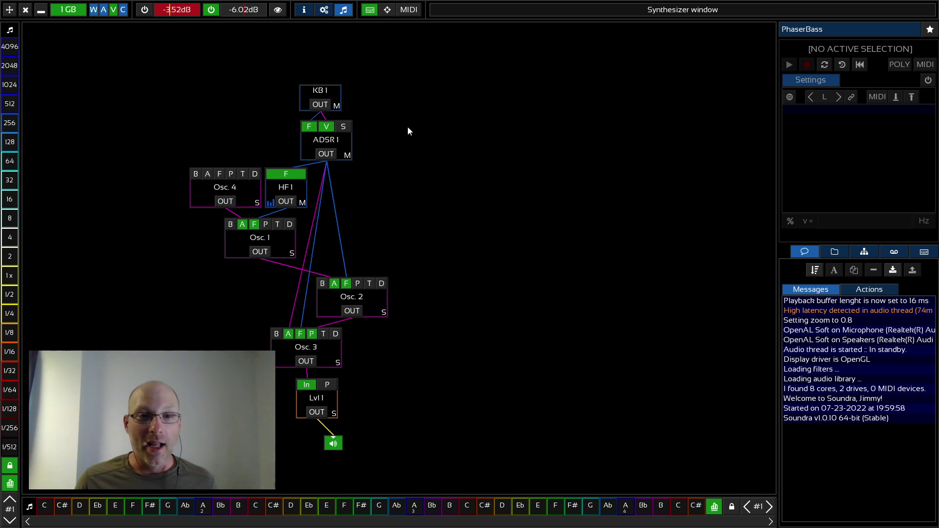
Check the Twitch activity feed and chat in Firefox again, then switch back to Soundra.
{"action": "key", "text": "alt+Tab"}
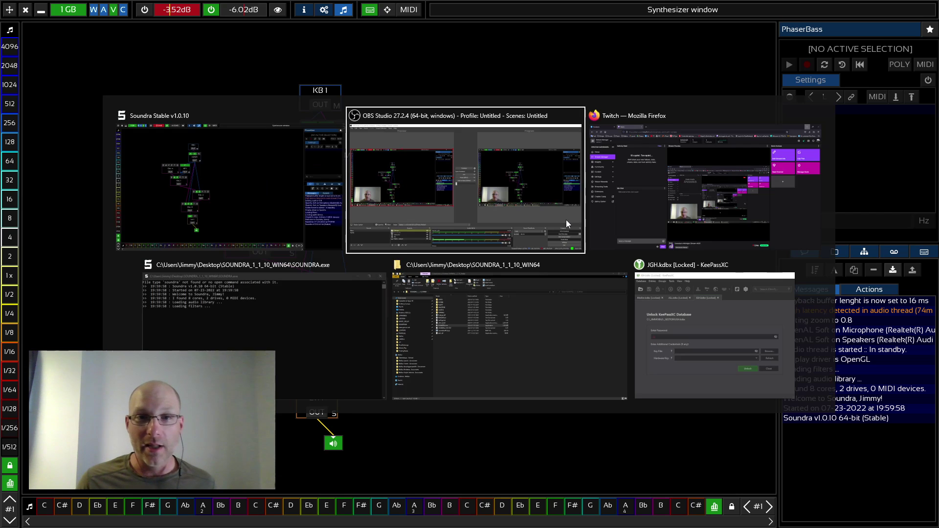
{"action": "key", "text": "alt+Tab"}
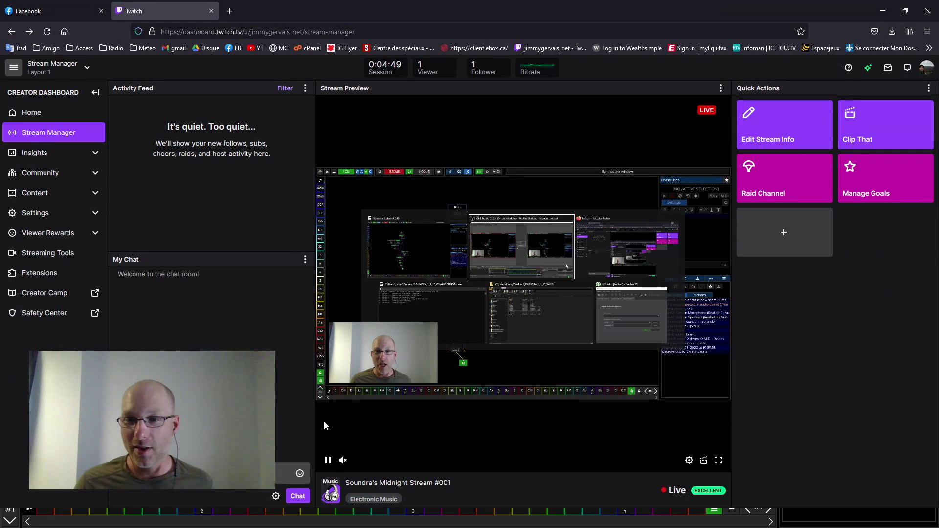
{"action": "key", "text": "alt+Tab"}
{"action": "key", "text": "Tab"}
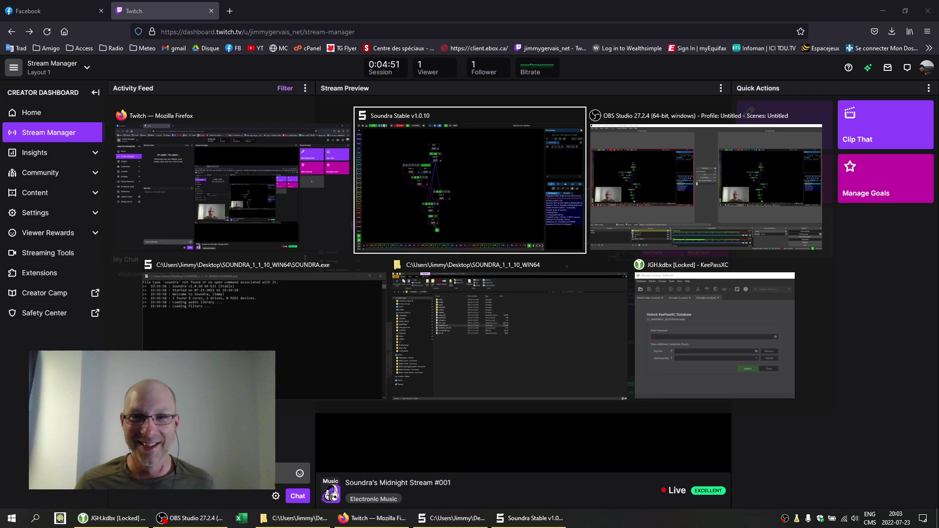
{"action": "key", "text": "Tab"}
{"action": "key", "text": "Tab"}
{"action": "key", "text": "Tab"}
{"action": "key", "text": "Tab"}
{"action": "key", "text": "Tab"}
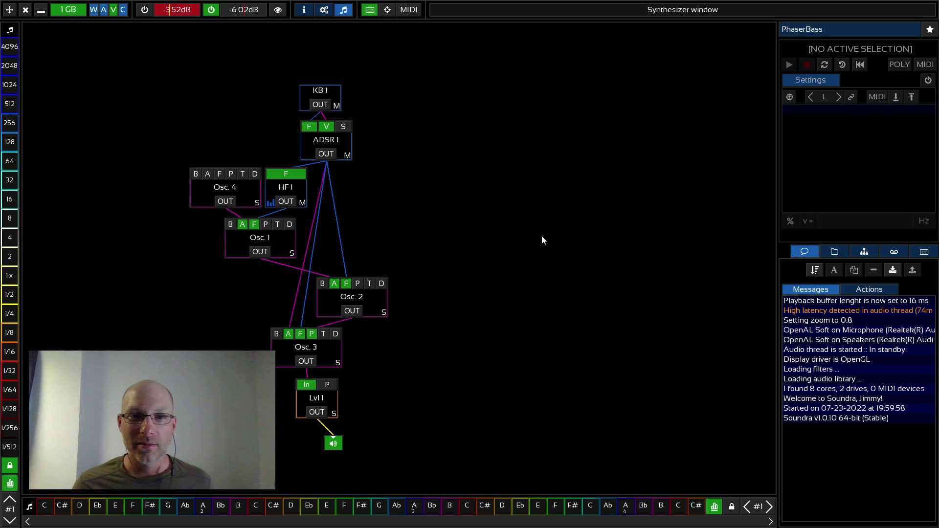
Start a new session and show the program folder containing TUNINGS, SYNTHS and AUDIO in the file browser.
{"action": "left_click", "coordinate": [931, 30]}
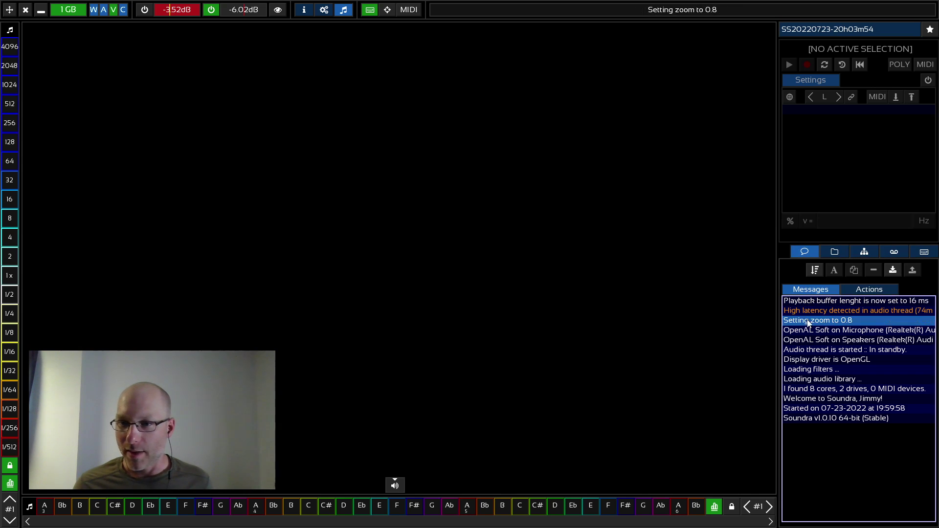
{"action": "left_click", "coordinate": [834, 254]}
{"action": "left_click", "coordinate": [790, 290]}
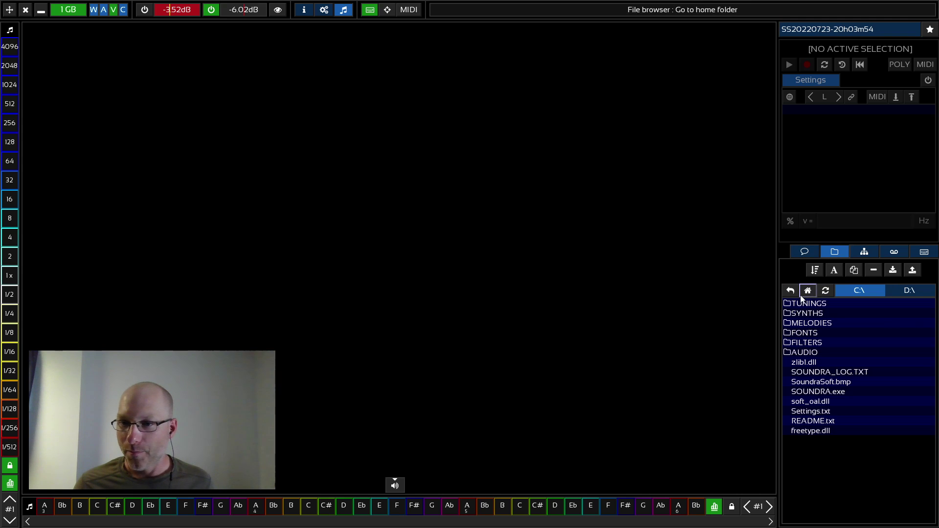
Look through the catalog of available modules and the list of created modules.
{"action": "left_click", "coordinate": [864, 253]}
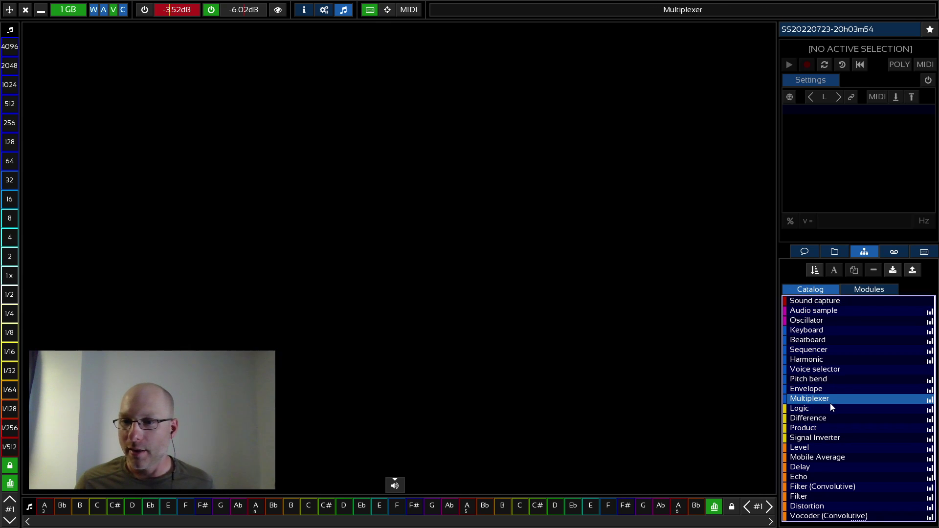
{"action": "scroll", "coordinate": [831, 402], "scroll_direction": "down", "scroll_amount": 5}
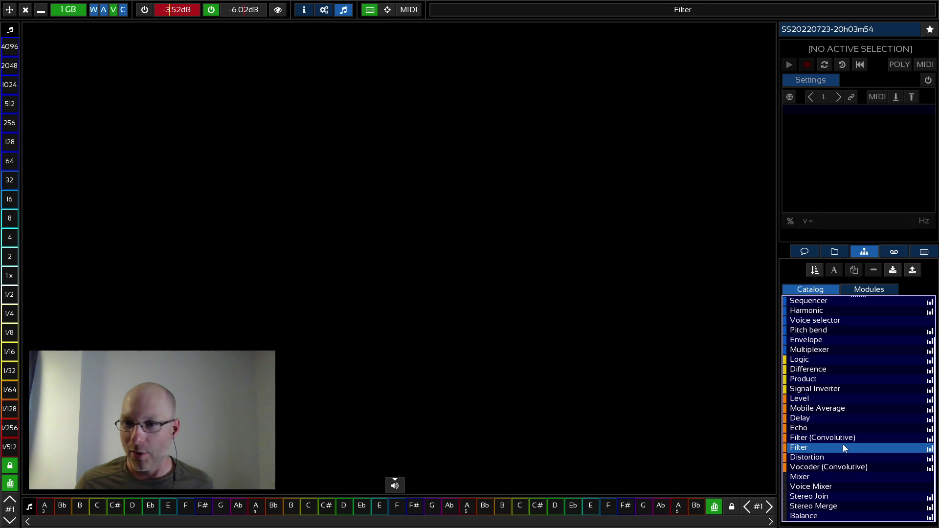
{"action": "scroll", "coordinate": [852, 441], "scroll_direction": "up", "scroll_amount": 5}
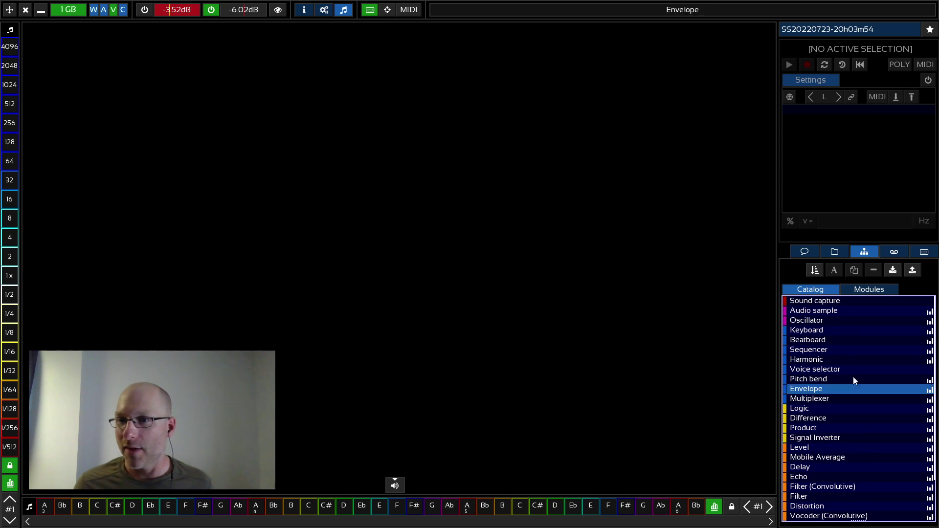
{"action": "left_click", "coordinate": [869, 290]}
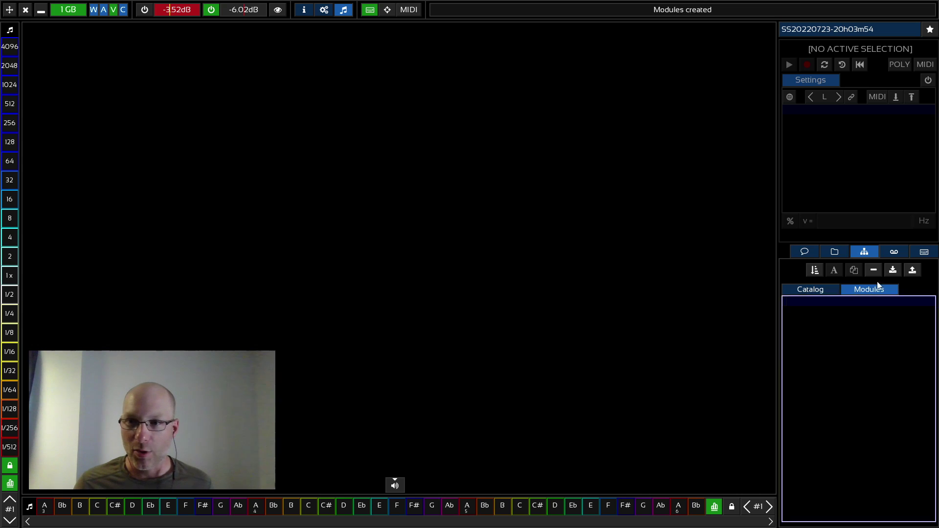
{"action": "left_click", "coordinate": [817, 289]}
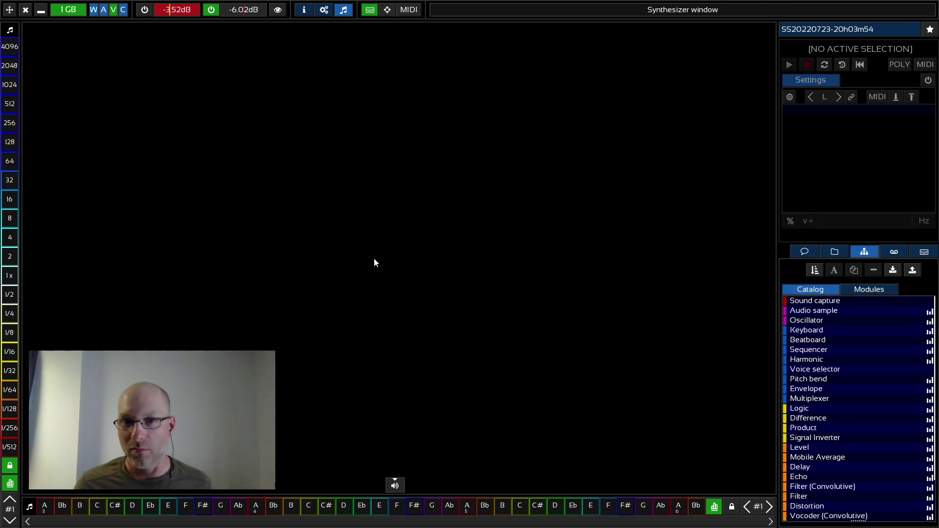
View the audio sample library and the MIDI device list.
{"action": "left_click", "coordinate": [893, 253]}
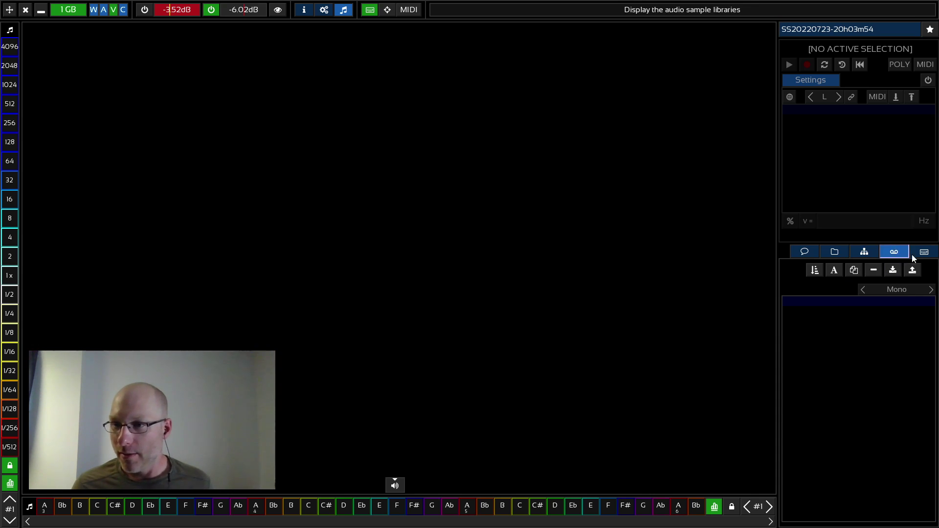
{"action": "left_click", "coordinate": [924, 252]}
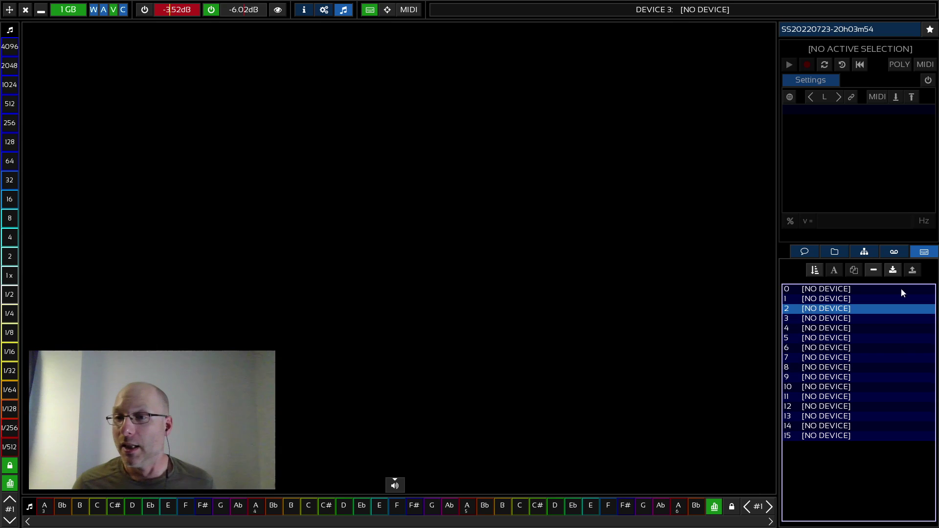
{"action": "left_click", "coordinate": [895, 253]}
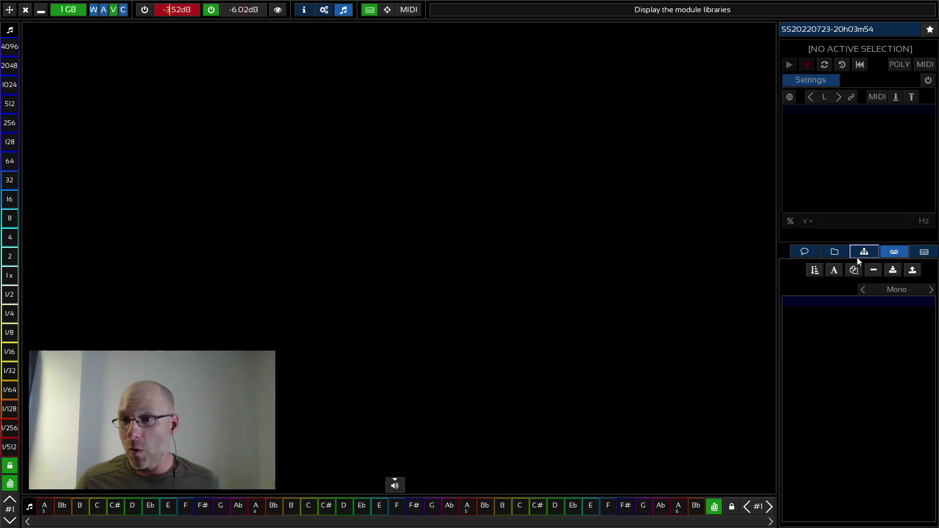
Browse up from the program folder to the root of the C:\ drive in the file browser.
{"action": "left_click", "coordinate": [834, 253]}
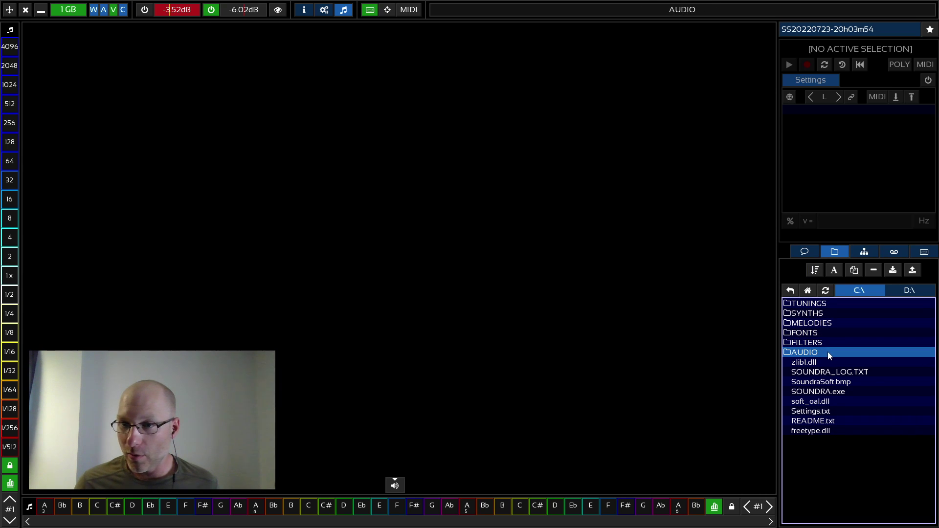
{"action": "left_click", "coordinate": [791, 291]}
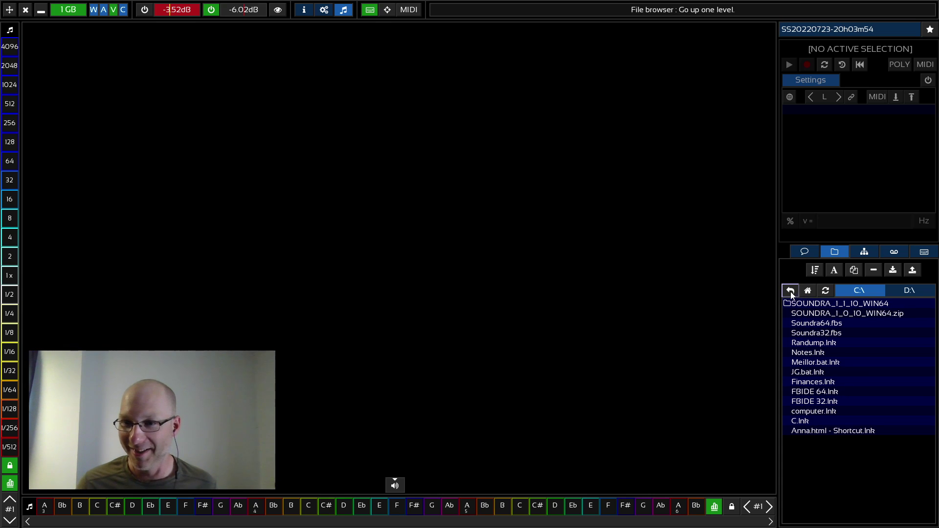
{"action": "left_click", "coordinate": [791, 292]}
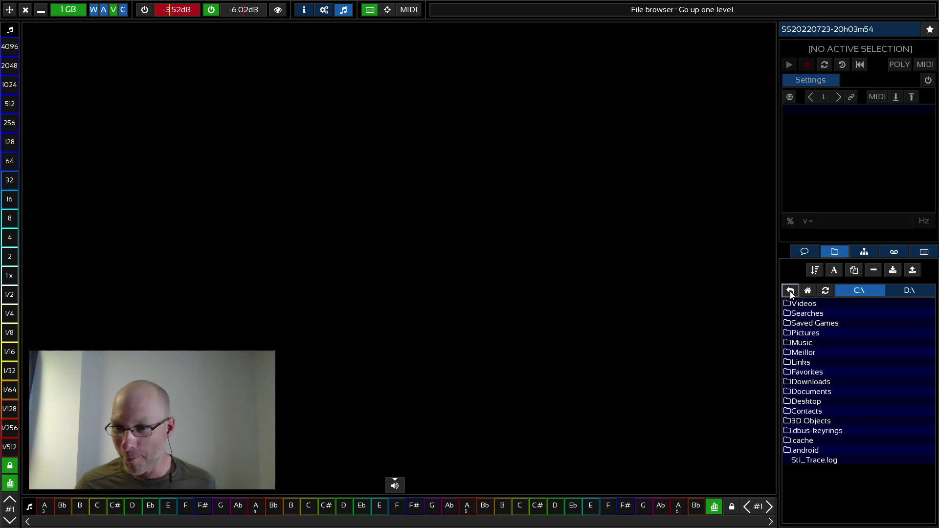
{"action": "left_click", "coordinate": [790, 292]}
{"action": "left_click", "coordinate": [791, 292]}
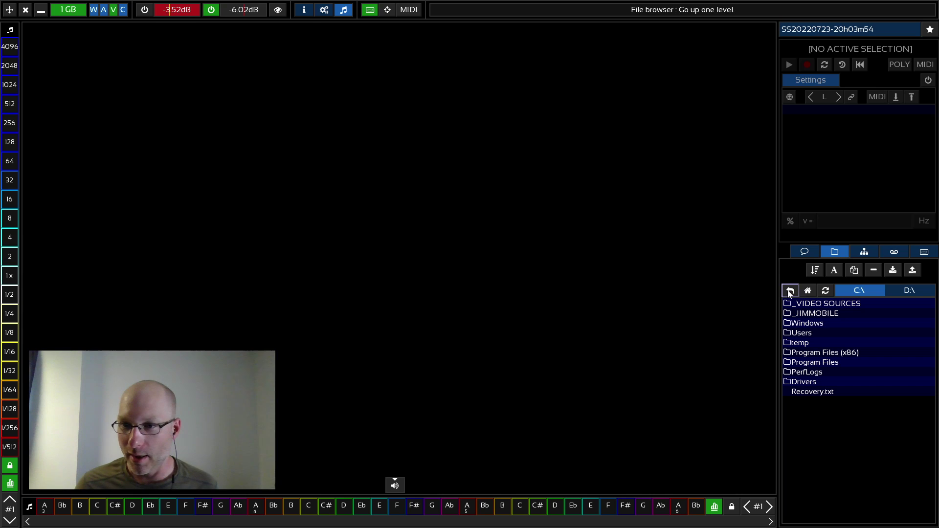
Browse the _AUDIO folder on the D:\ drive and open the subfolder containing Walknotalk bass end-2-1.wav.
{"action": "left_click", "coordinate": [910, 288]}
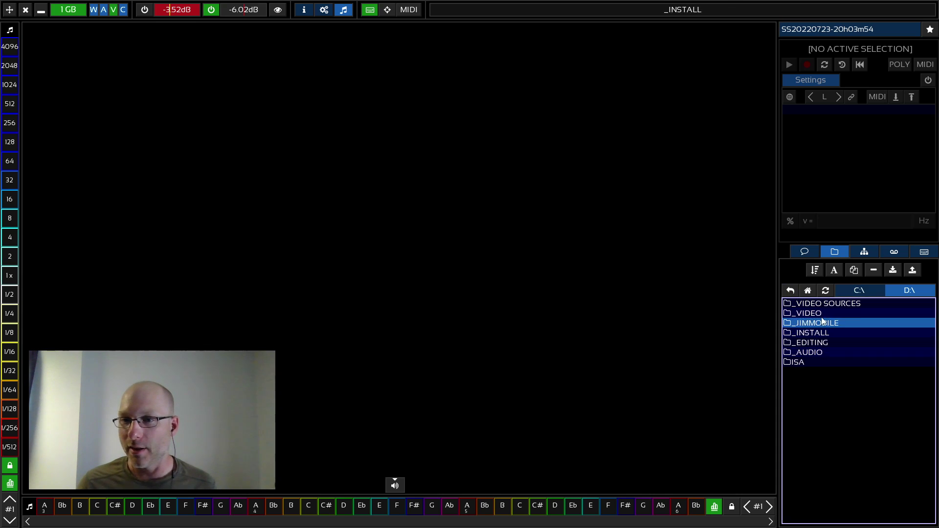
{"action": "left_click", "coordinate": [812, 353]}
{"action": "left_click", "coordinate": [831, 327]}
{"action": "left_click", "coordinate": [825, 313]}
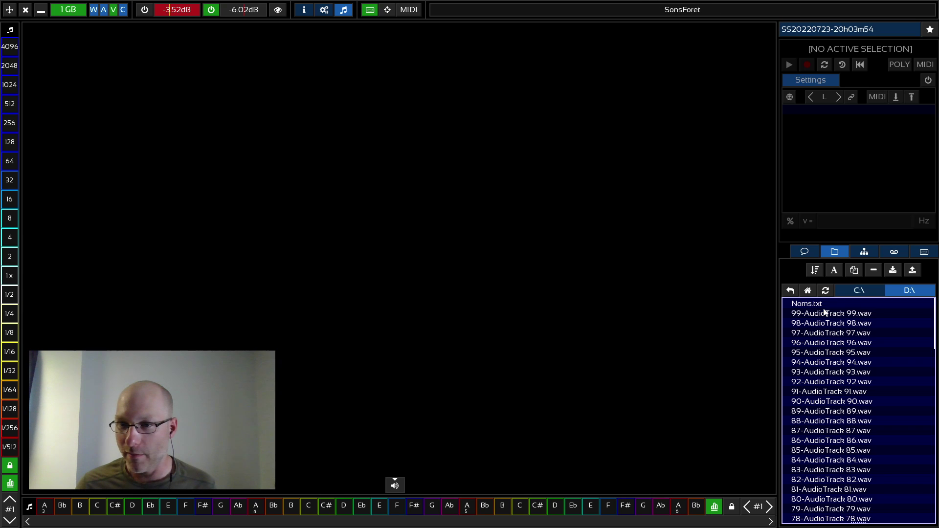
{"action": "left_click", "coordinate": [790, 291]}
{"action": "left_click", "coordinate": [822, 313]}
{"action": "left_click", "coordinate": [861, 343]}
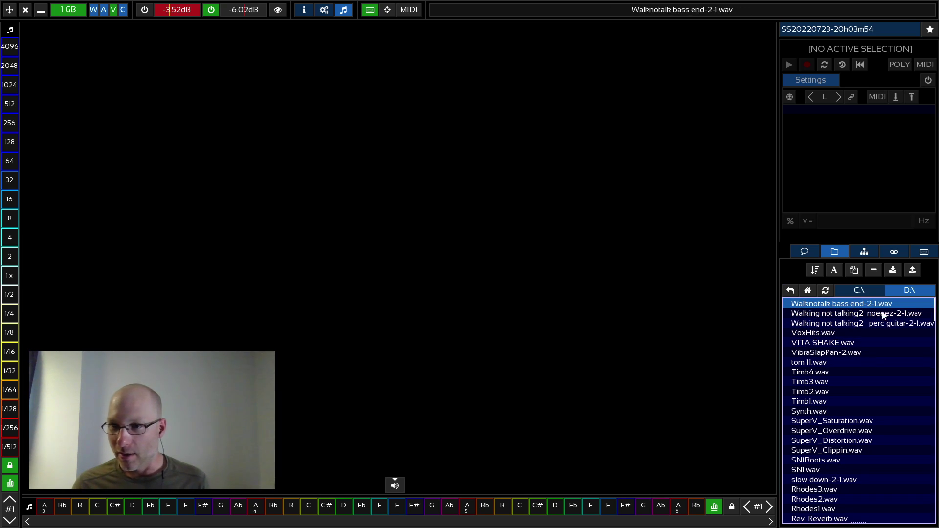
Load the open folder's WAV files one after another into the audio sample library, from Walknotalk bass end-2-1.wav through E-Kick 17.wav.
{"action": "left_click", "coordinate": [913, 272]}
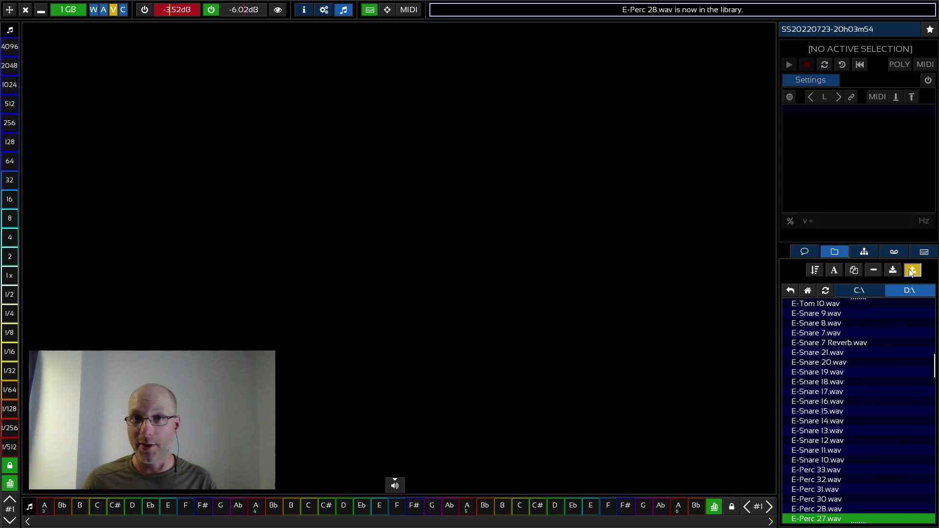
{"action": "left_click", "coordinate": [913, 271]}
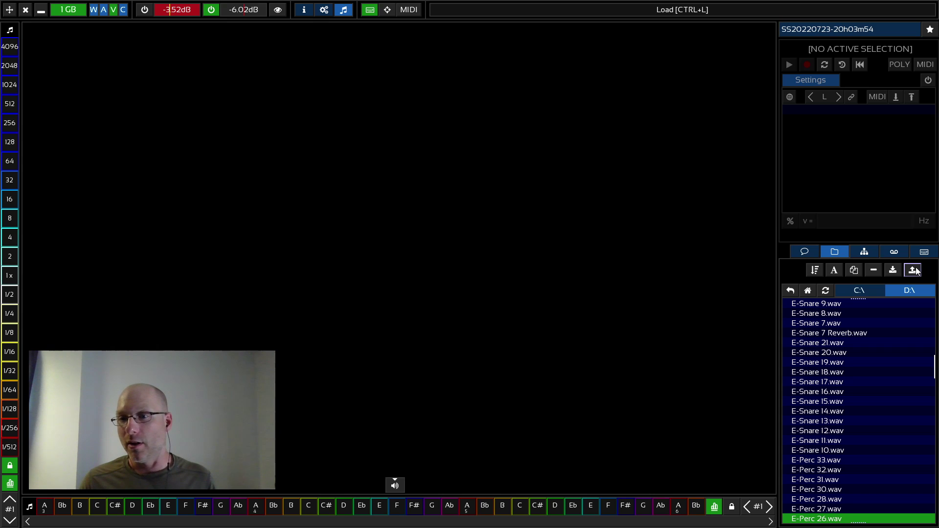
{"action": "left_click", "coordinate": [913, 271]}
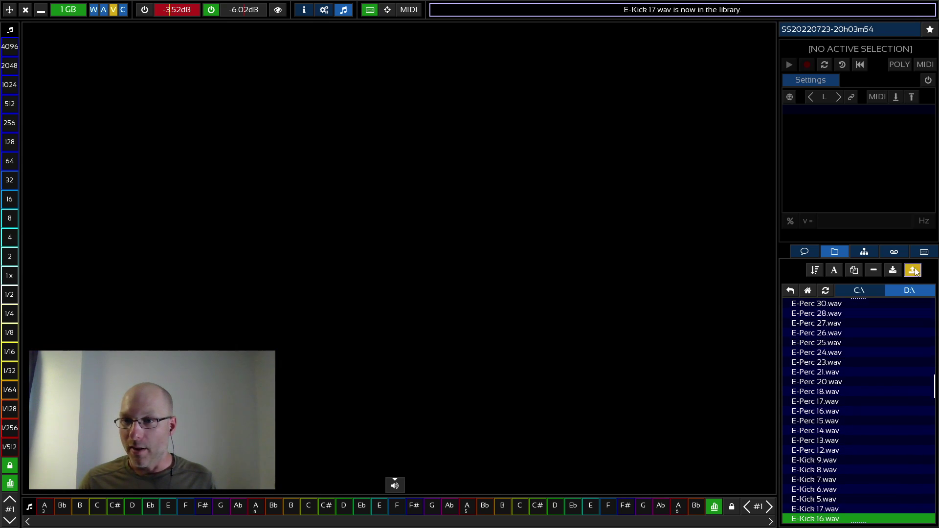
Load the first three stereo samples of the audio library into memory, starting with Walknotalk bass end-2-1.wav.
{"action": "left_click", "coordinate": [896, 254]}
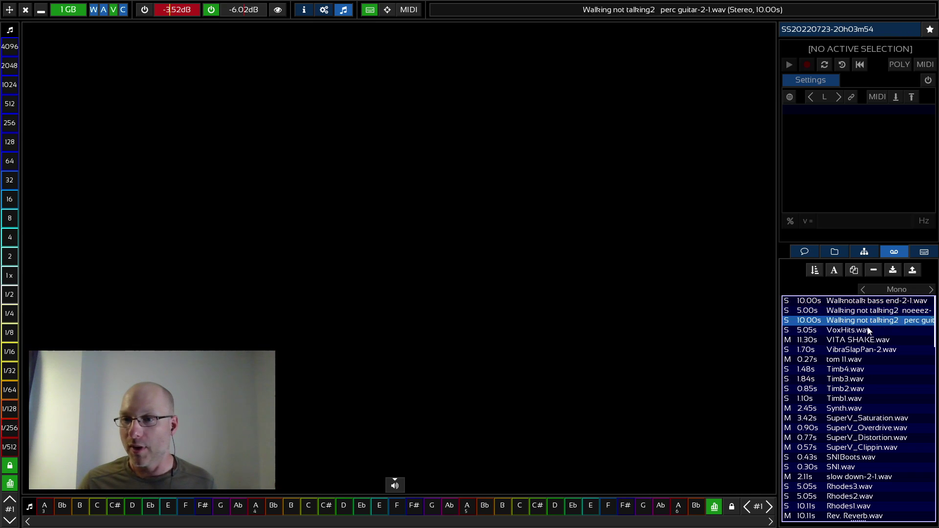
{"action": "left_click", "coordinate": [866, 301]}
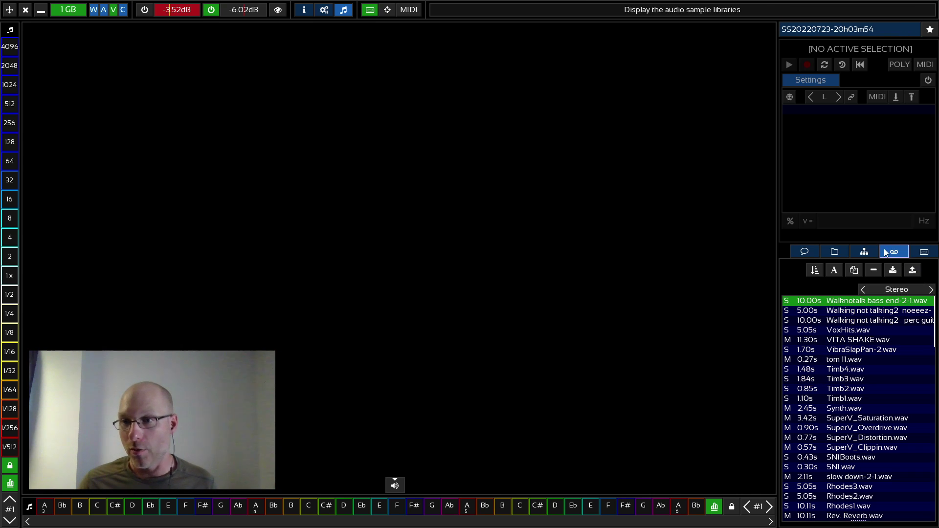
{"action": "left_click", "coordinate": [913, 271]}
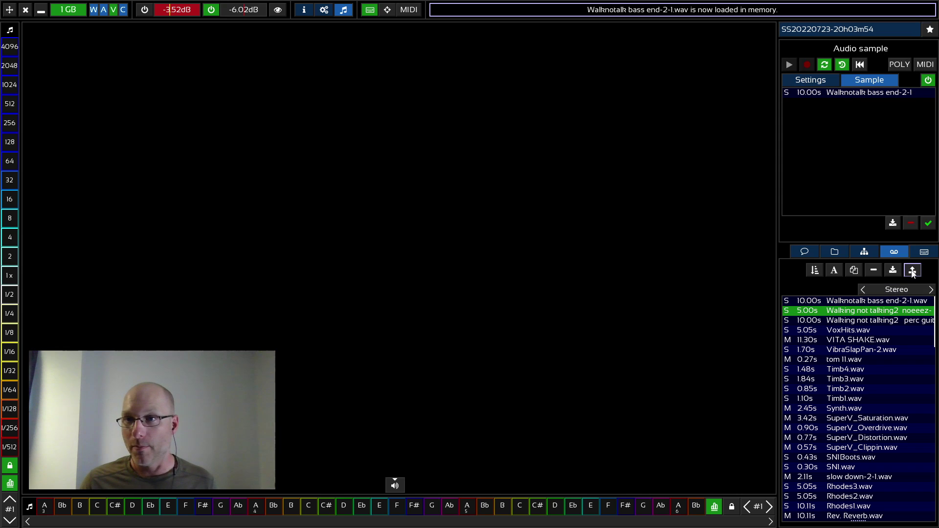
{"action": "left_click", "coordinate": [912, 271]}
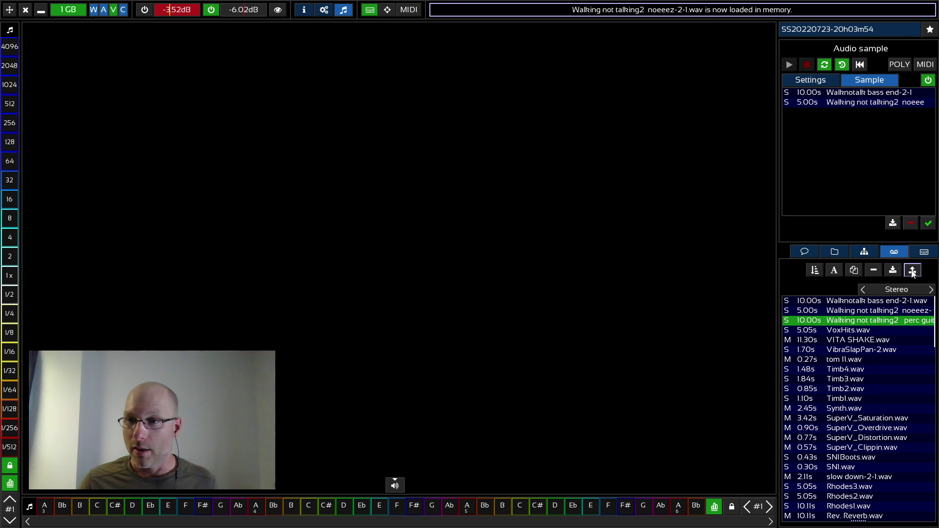
{"action": "left_click", "coordinate": [913, 271]}
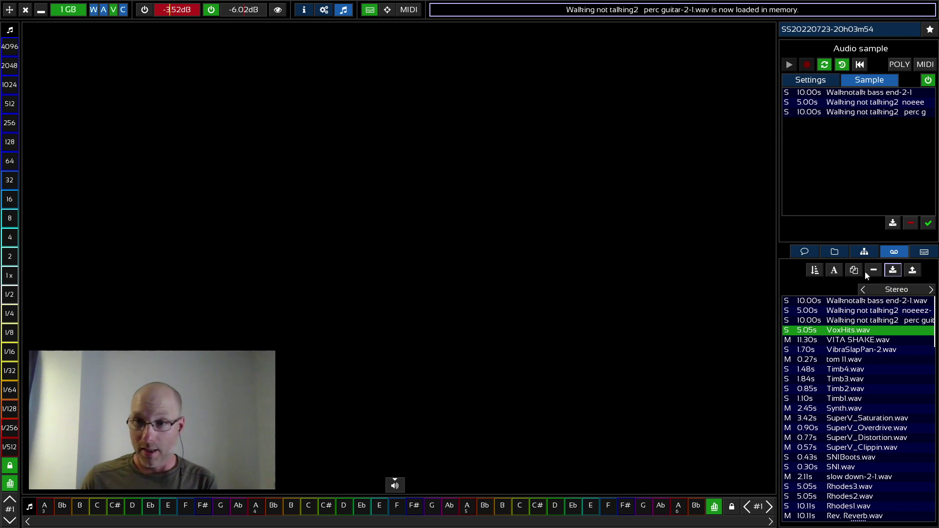
Add an Audio sample module to the synthesizer window and assign it the 5-second Walking not talking2 noeee sample.
{"action": "left_click", "coordinate": [861, 251]}
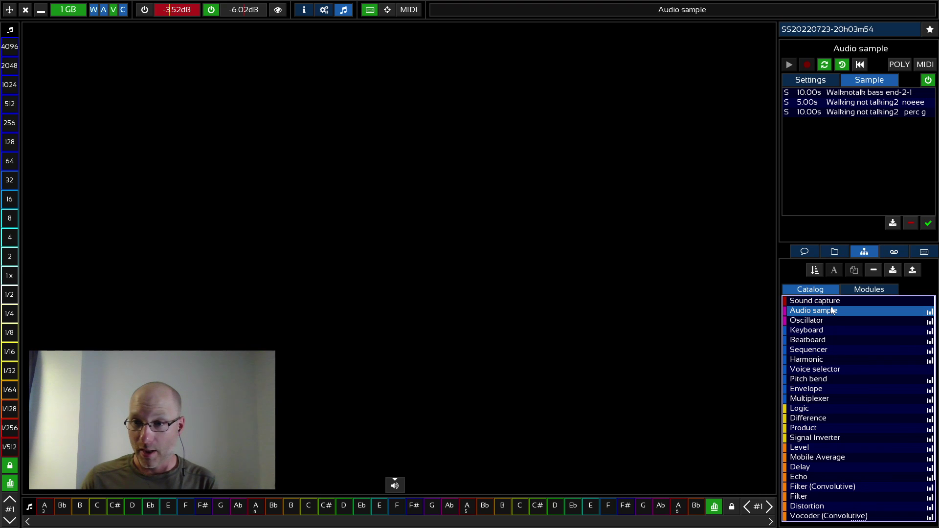
{"action": "left_click_drag", "start_coordinate": [836, 315], "coordinate": [420, 282]}
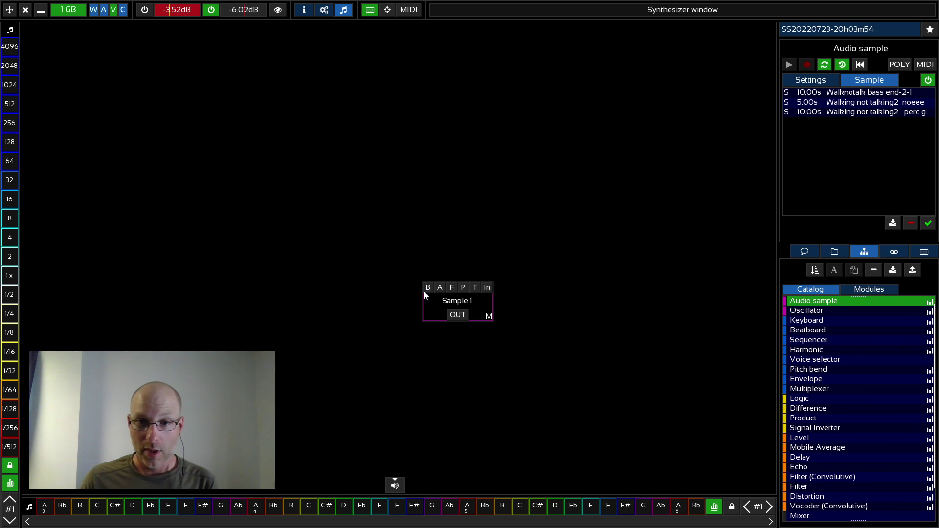
{"action": "left_click", "coordinate": [869, 80]}
{"action": "left_click", "coordinate": [830, 103]}
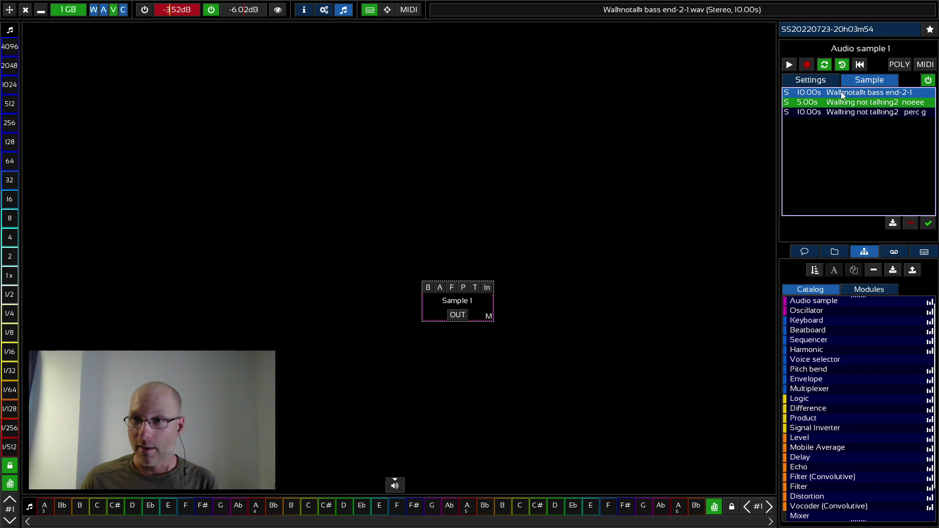
{"action": "left_click", "coordinate": [928, 225]}
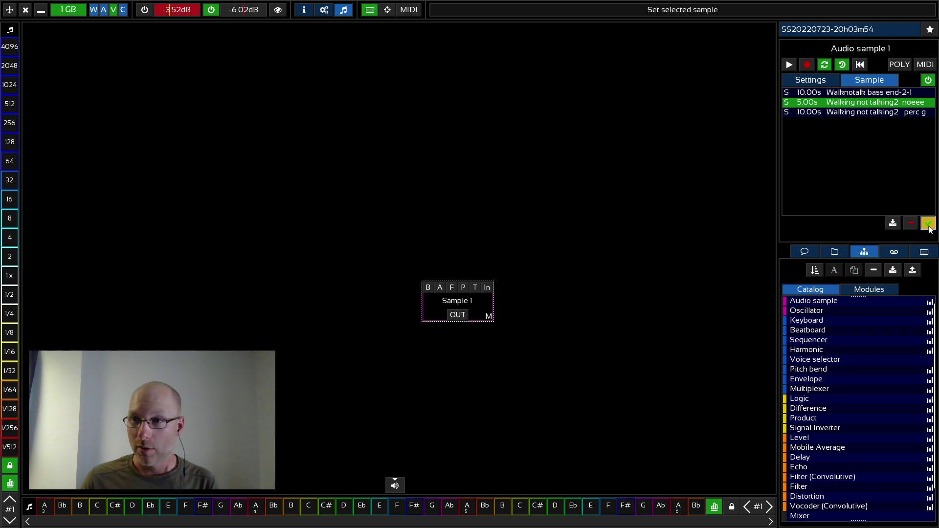
Connect Sample 1's output to the speaker output and play it, switching its looping off.
{"action": "left_click", "coordinate": [457, 315]}
{"action": "left_click", "coordinate": [396, 486]}
{"action": "left_click_drag", "start_coordinate": [467, 302], "coordinate": [459, 343]}
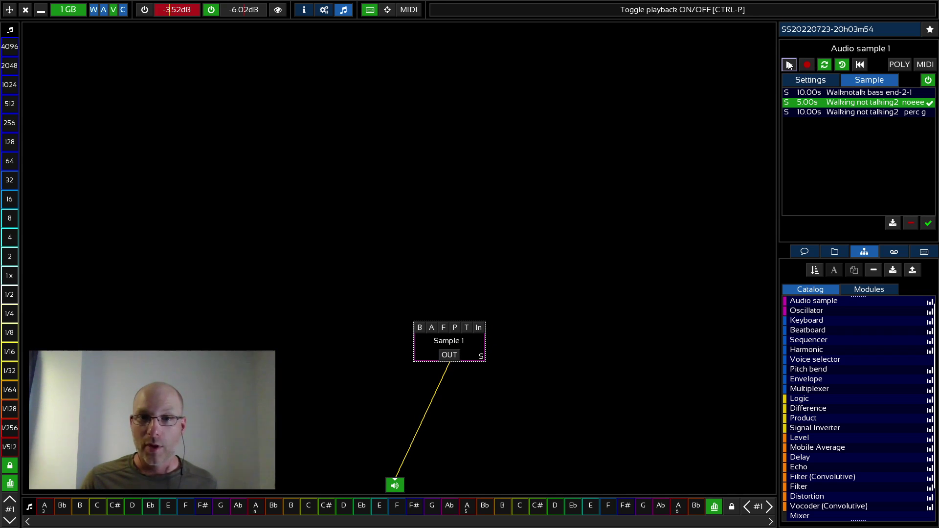
{"action": "left_click", "coordinate": [789, 64]}
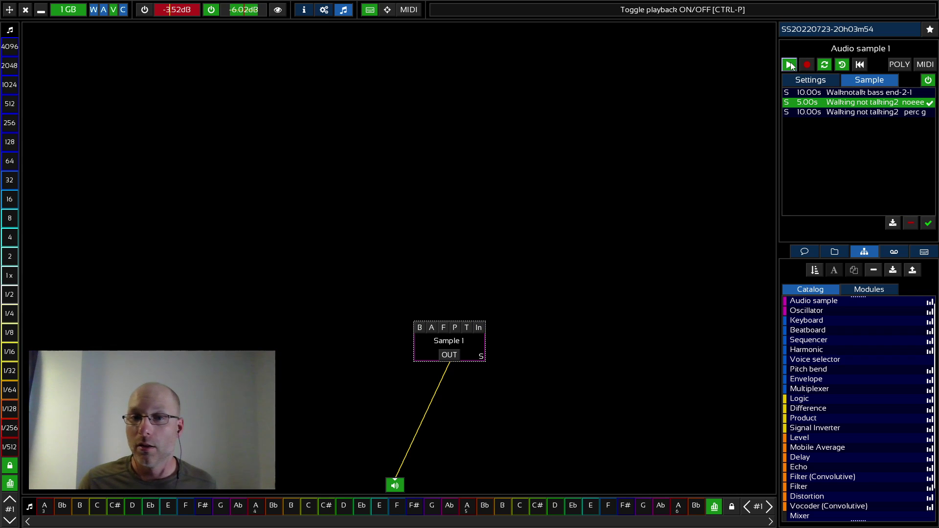
{"action": "left_click", "coordinate": [825, 66]}
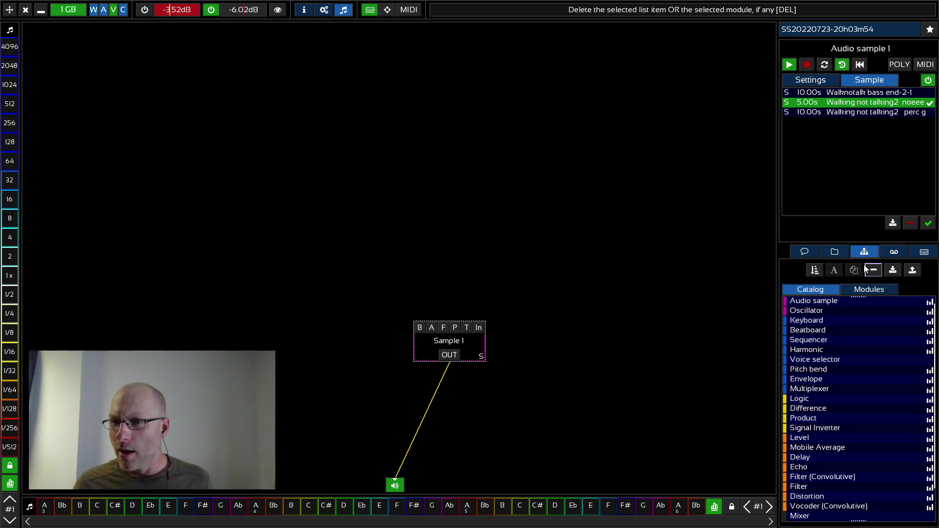
Move Sample 1 aside and place three Oscillator modules in a rising diagonal across the synthesizer window.
{"action": "left_click_drag", "start_coordinate": [443, 330], "coordinate": [259, 251]}
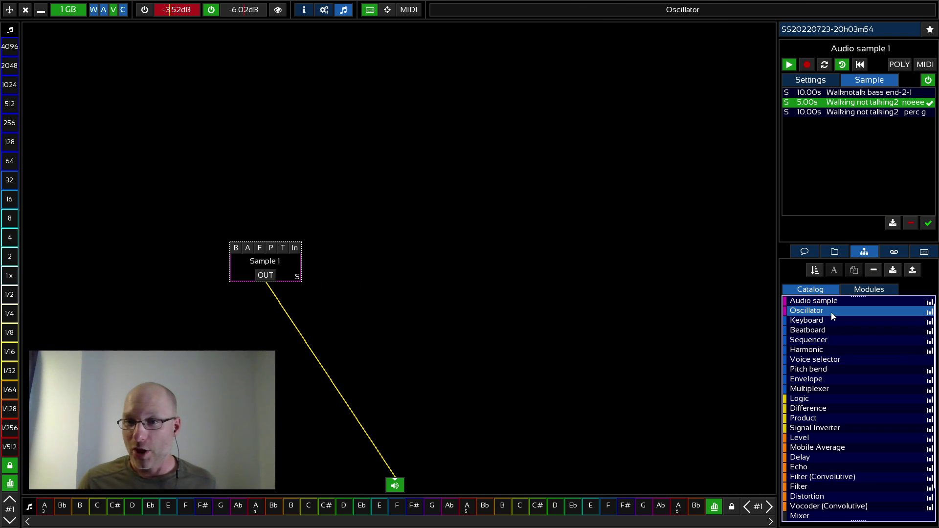
{"action": "left_click_drag", "start_coordinate": [835, 313], "coordinate": [478, 253]}
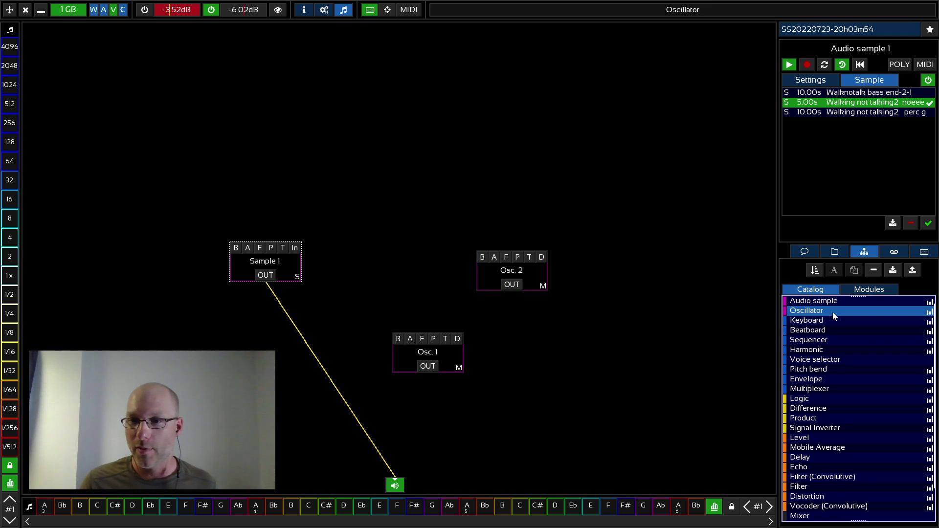
{"action": "left_click_drag", "start_coordinate": [833, 312], "coordinate": [599, 192]}
{"action": "left_click", "coordinate": [548, 165]}
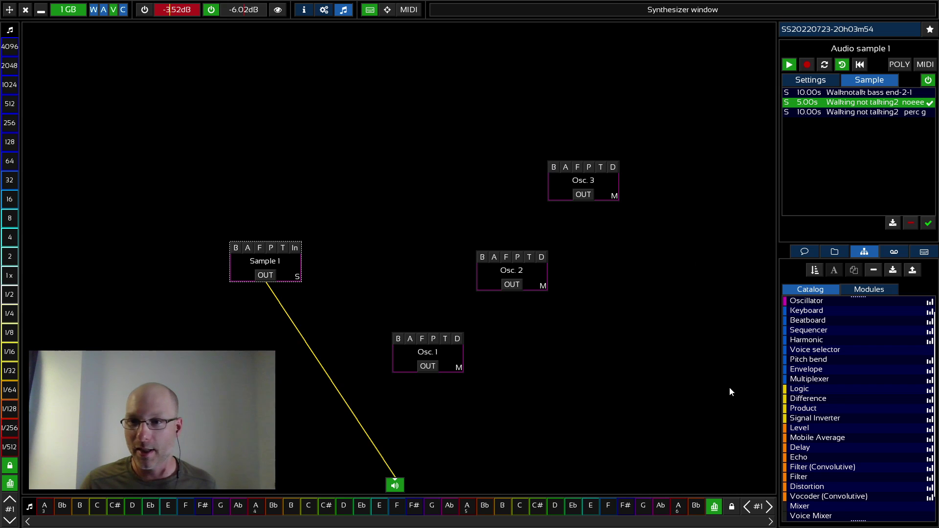
Select Osc. 1's Frequency input and reposition the module above the speaker output.
{"action": "left_click", "coordinate": [429, 366]}
{"action": "left_click", "coordinate": [428, 366]}
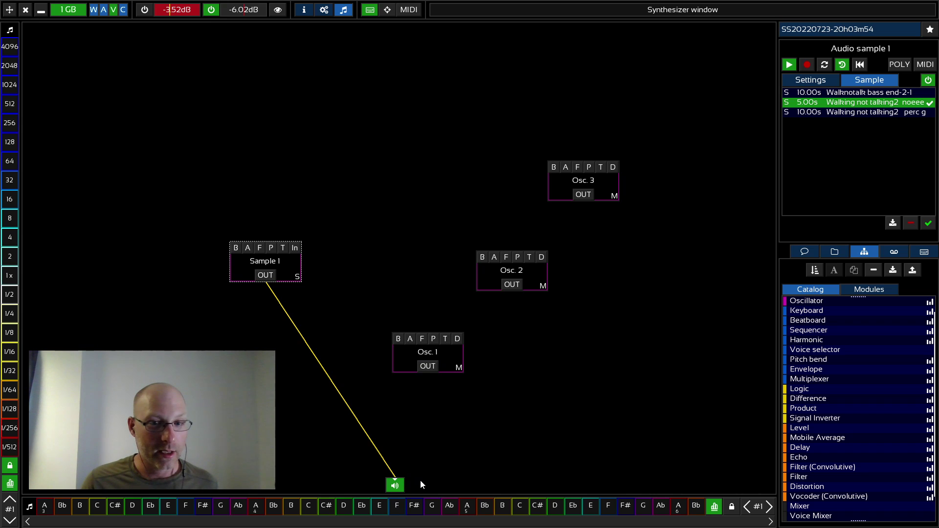
{"action": "left_click_drag", "start_coordinate": [448, 360], "coordinate": [457, 385]}
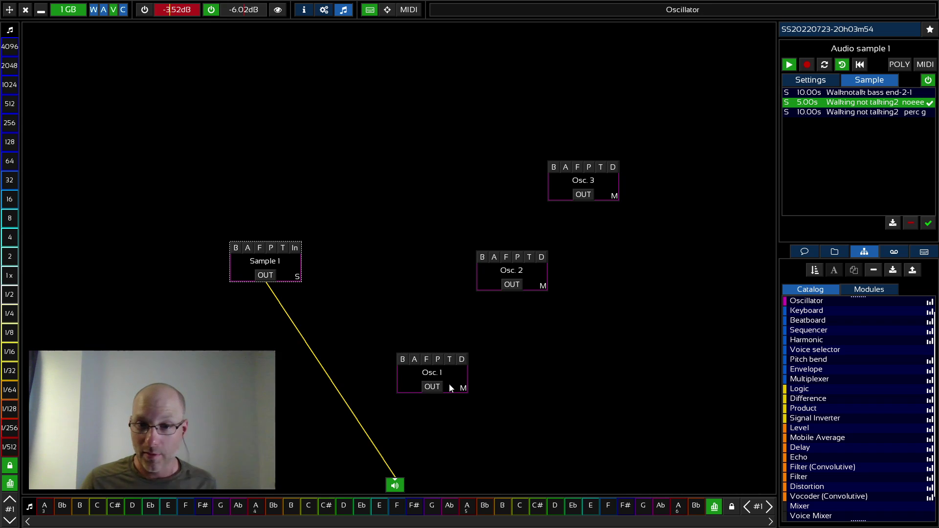
{"action": "left_click", "coordinate": [427, 359]}
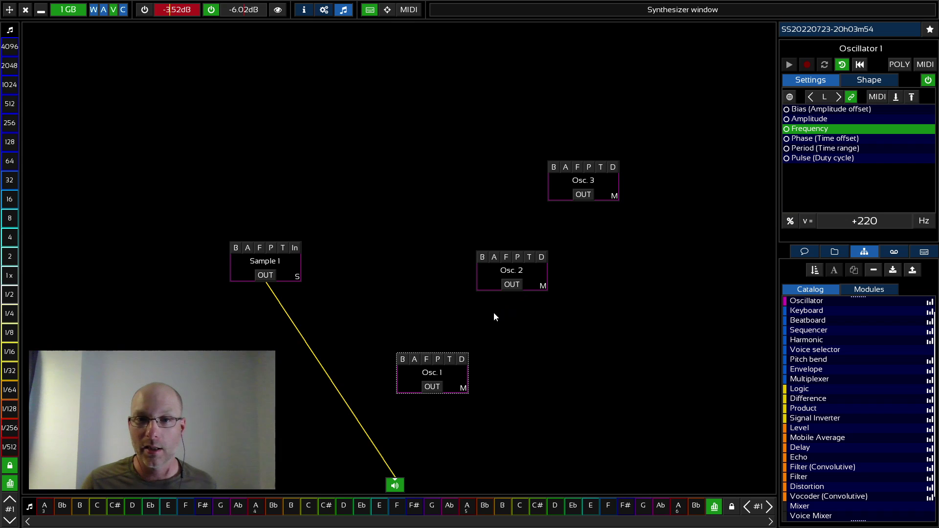
{"action": "left_click_drag", "start_coordinate": [464, 382], "coordinate": [429, 374]}
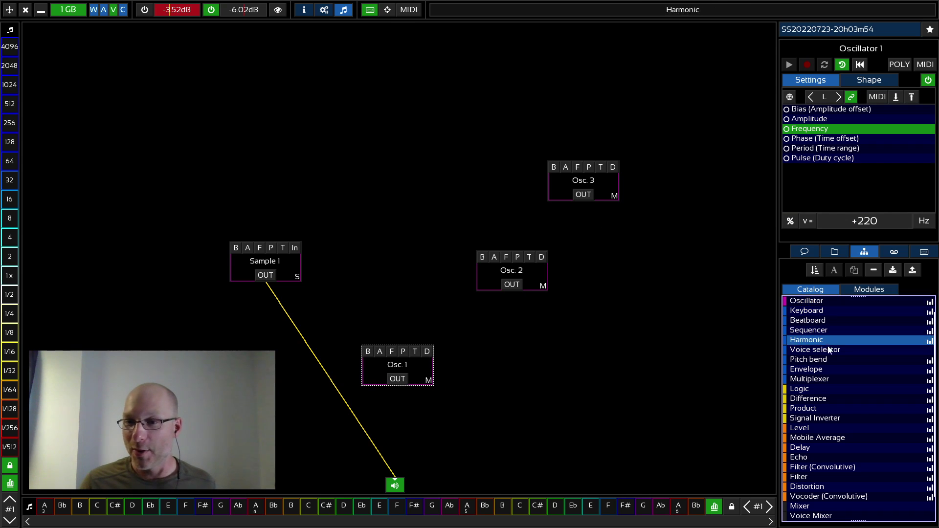
Add a Keyboard and an Envelope module above Osc. 1 and connect the keyboard output to the envelope's Frequency and Velocity inputs.
{"action": "left_click_drag", "start_coordinate": [820, 313], "coordinate": [374, 211]}
{"action": "left_click_drag", "start_coordinate": [807, 359], "coordinate": [327, 260]}
{"action": "left_click", "coordinate": [361, 212]}
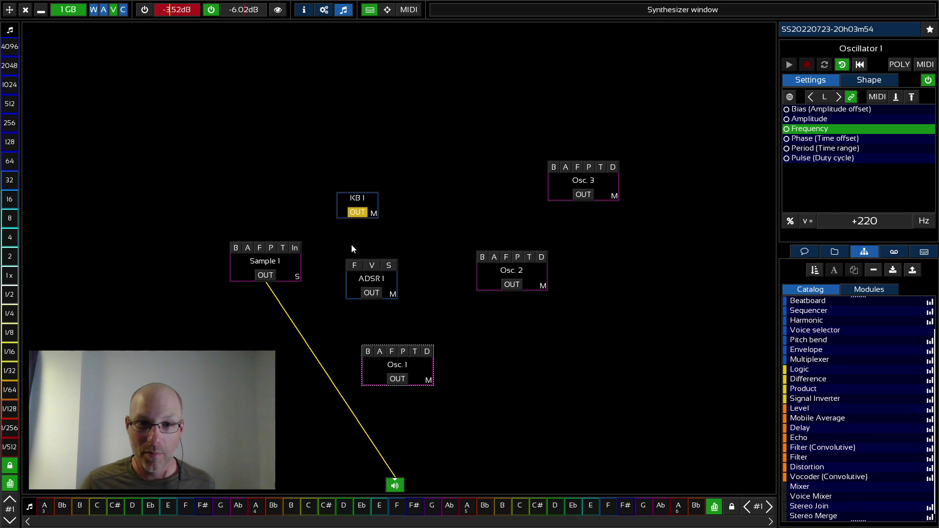
{"action": "left_click", "coordinate": [354, 265]}
{"action": "left_click", "coordinate": [372, 265]}
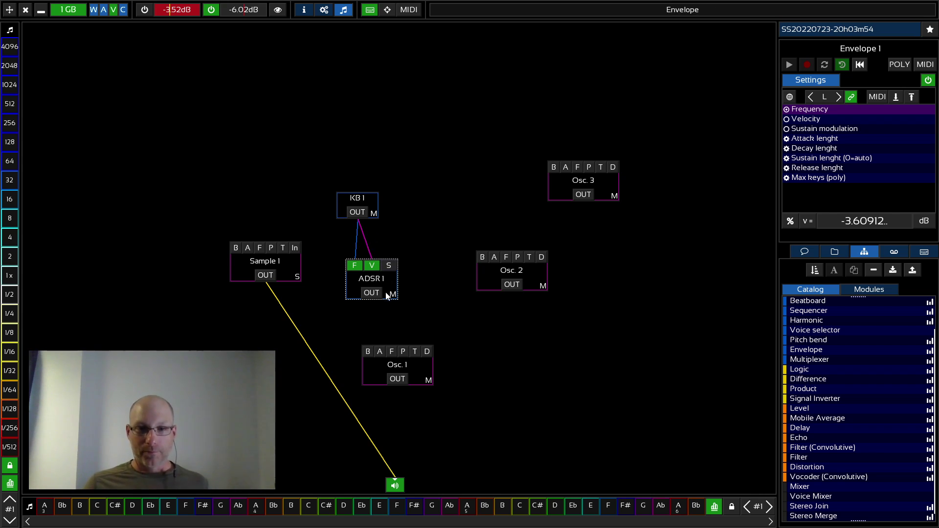
Connect the envelope's output to Osc. 1's Amplitude and Frequency inputs.
{"action": "left_click", "coordinate": [372, 292]}
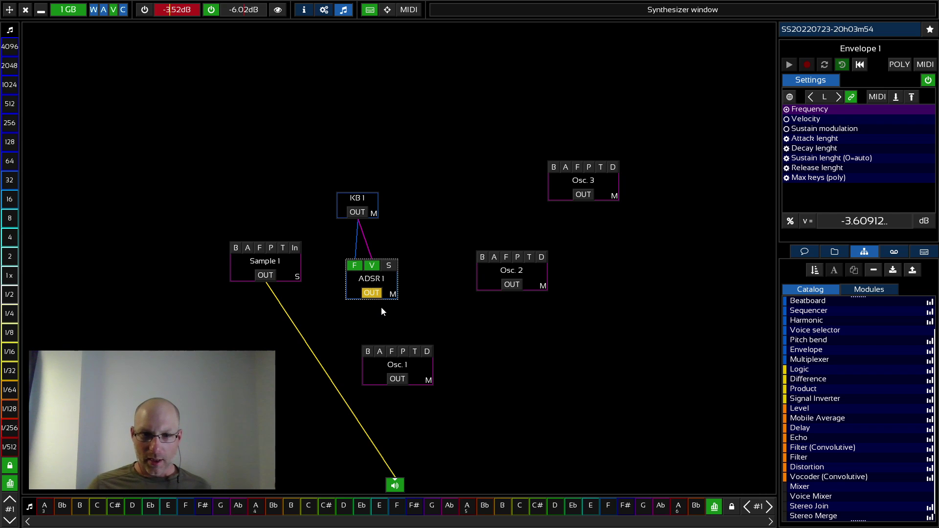
{"action": "left_click", "coordinate": [382, 351]}
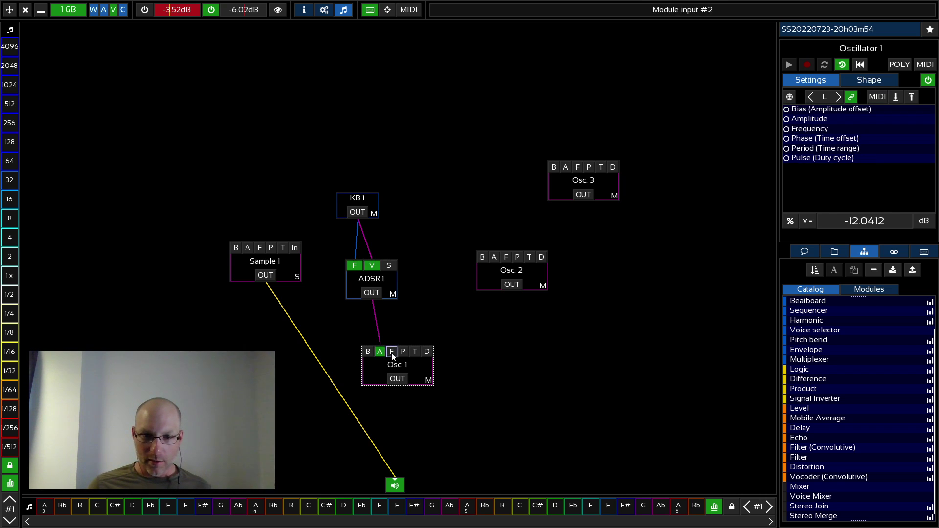
{"action": "left_click", "coordinate": [371, 293]}
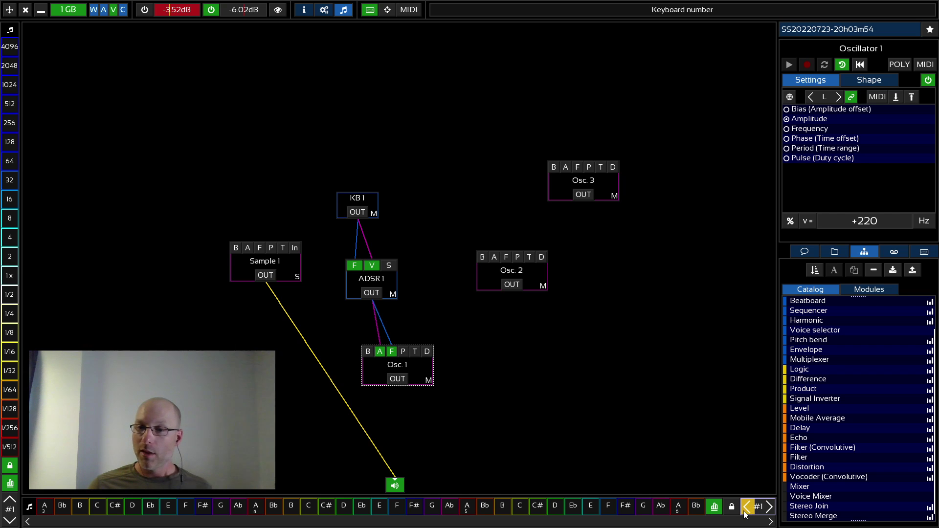
Step through the available keyboard numbers for the note keyboard and return to #1.
{"action": "left_click", "coordinate": [768, 508]}
{"action": "left_click", "coordinate": [768, 508]}
{"action": "left_click", "coordinate": [768, 509]}
{"action": "left_click", "coordinate": [768, 509]}
{"action": "left_click", "coordinate": [768, 509]}
{"action": "left_click", "coordinate": [768, 509]}
{"action": "left_click", "coordinate": [768, 509]}
{"action": "left_click", "coordinate": [768, 509]}
{"action": "left_click", "coordinate": [768, 509]}
{"action": "left_click", "coordinate": [768, 508]}
{"action": "left_click", "coordinate": [768, 509]}
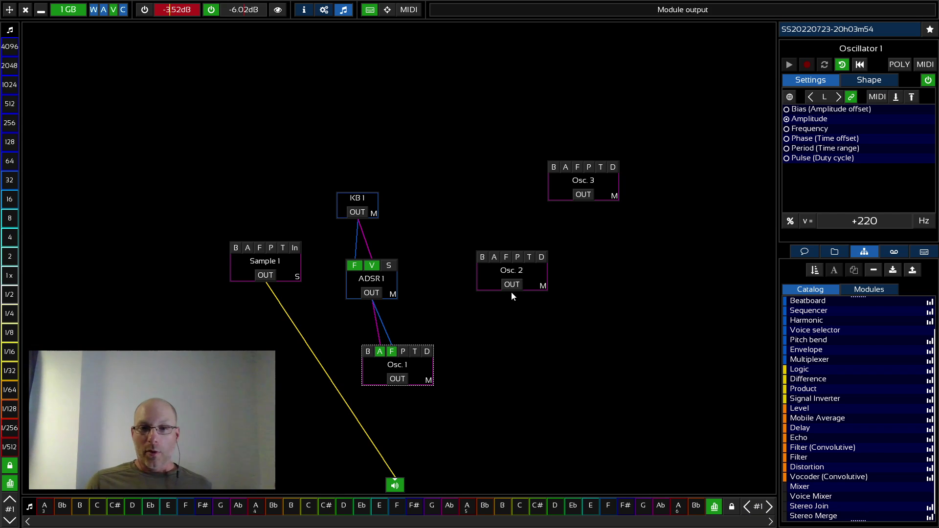
Connect Osc. 1's output to the speaker output and play a test note.
{"action": "left_click_drag", "start_coordinate": [397, 379], "coordinate": [395, 485]}
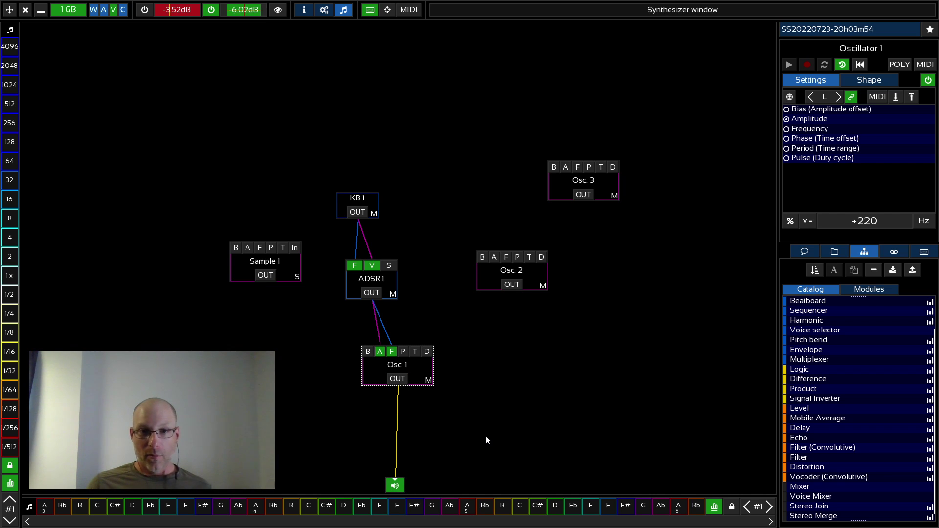
{"action": "key", "text": "d"}
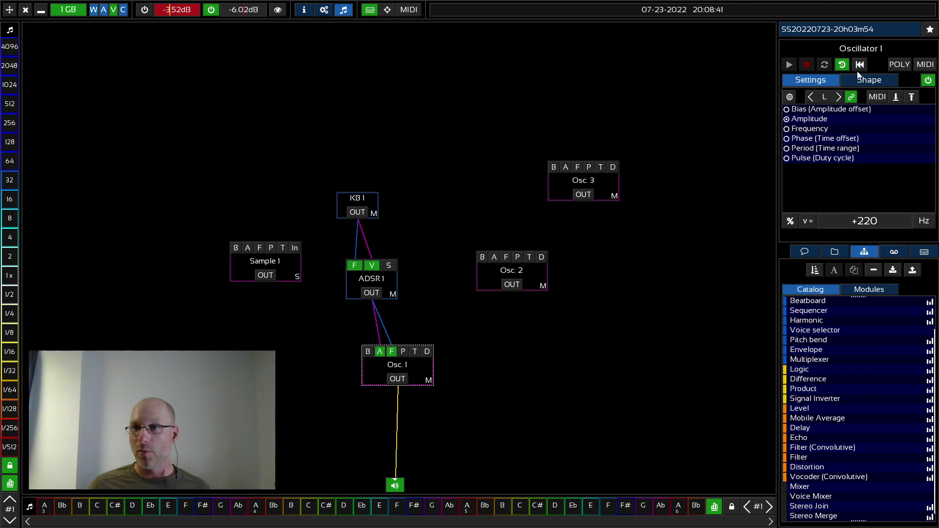
Try the Inverted sine and Cycloid waveforms on Oscillator 1, and set its shape to Cubic sine.
{"action": "left_click", "coordinate": [864, 82]}
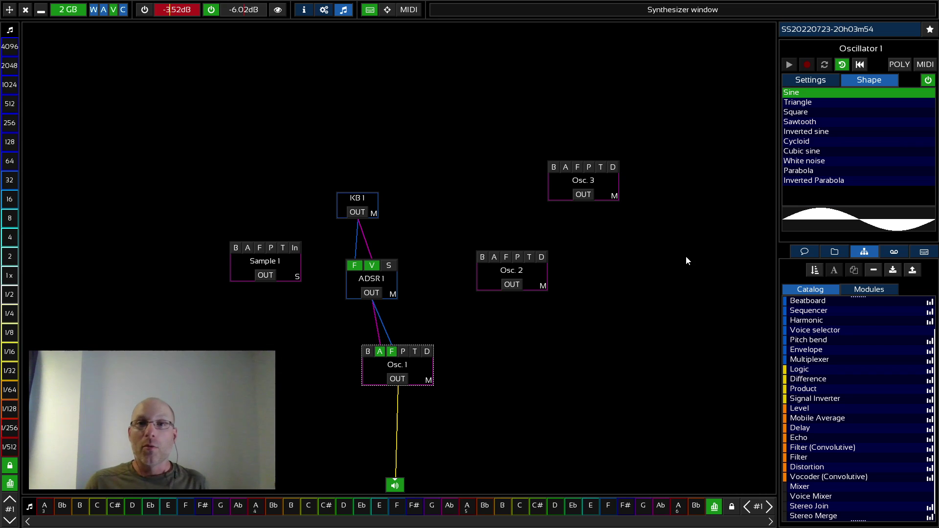
{"action": "left_click", "coordinate": [843, 130]}
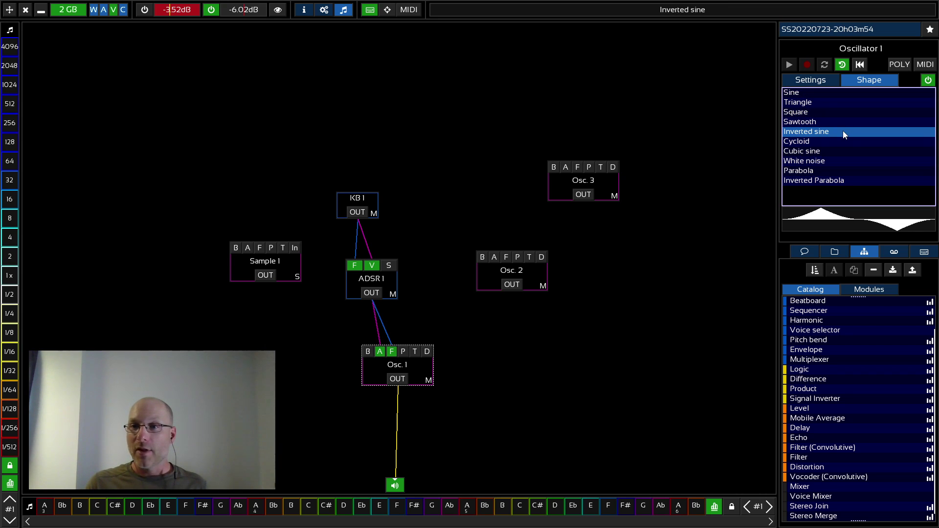
{"action": "left_click", "coordinate": [839, 142]}
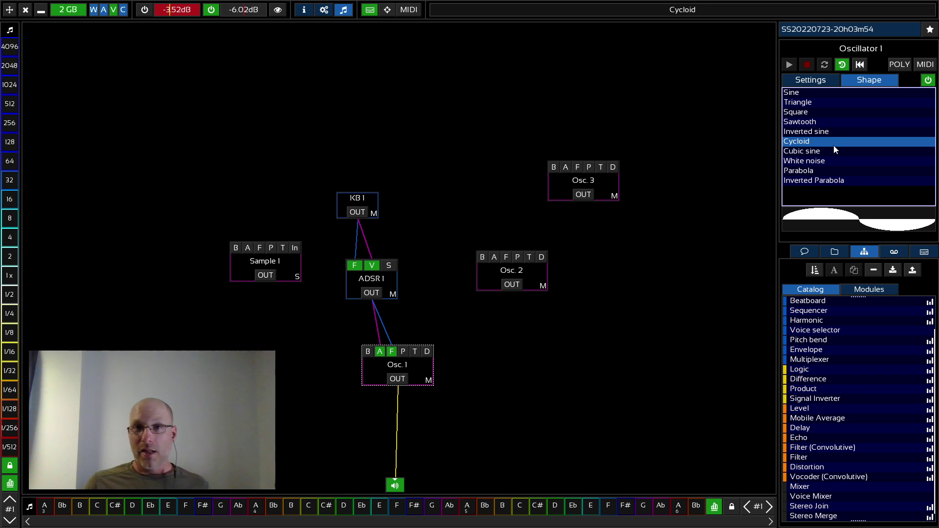
{"action": "left_click", "coordinate": [833, 143]}
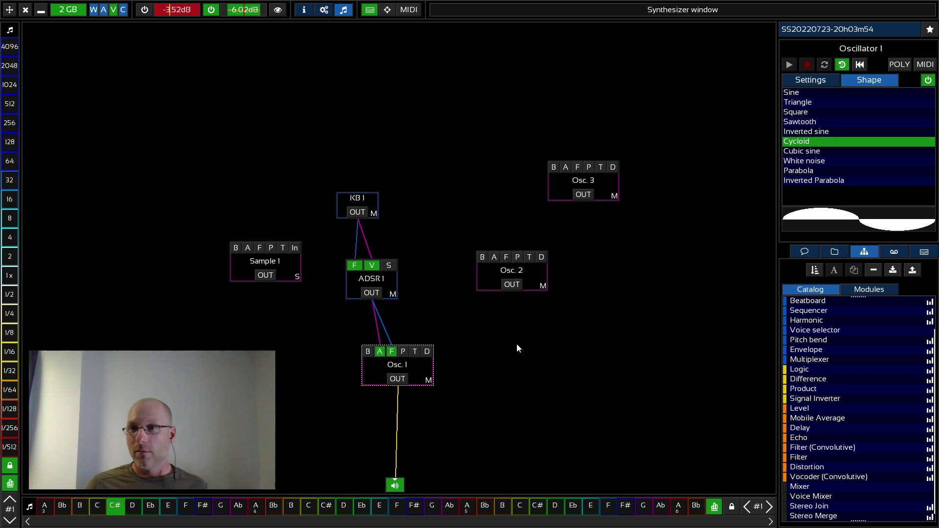
{"action": "left_click", "coordinate": [828, 151]}
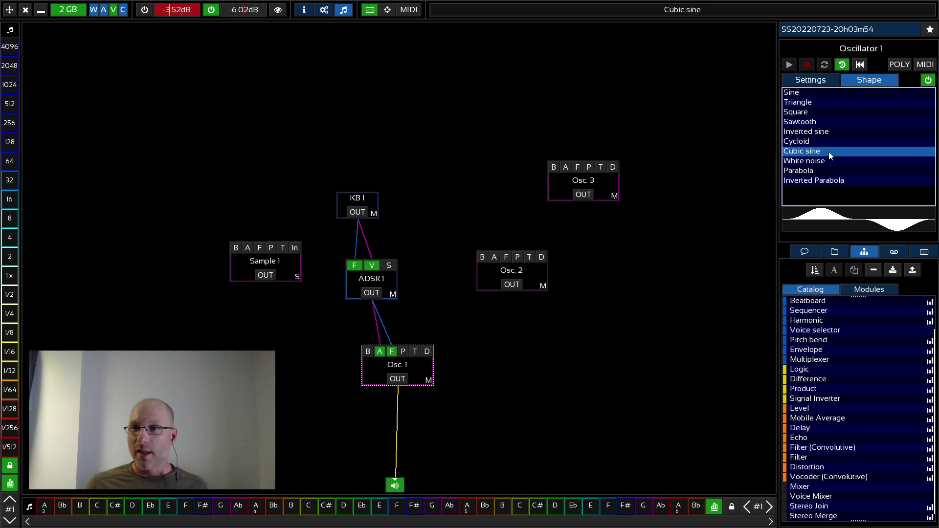
Try the White noise, Inverted Parabola and Inverted sine waveforms on Oscillator 1, and set its shape to Parabola.
{"action": "left_click", "coordinate": [826, 161]}
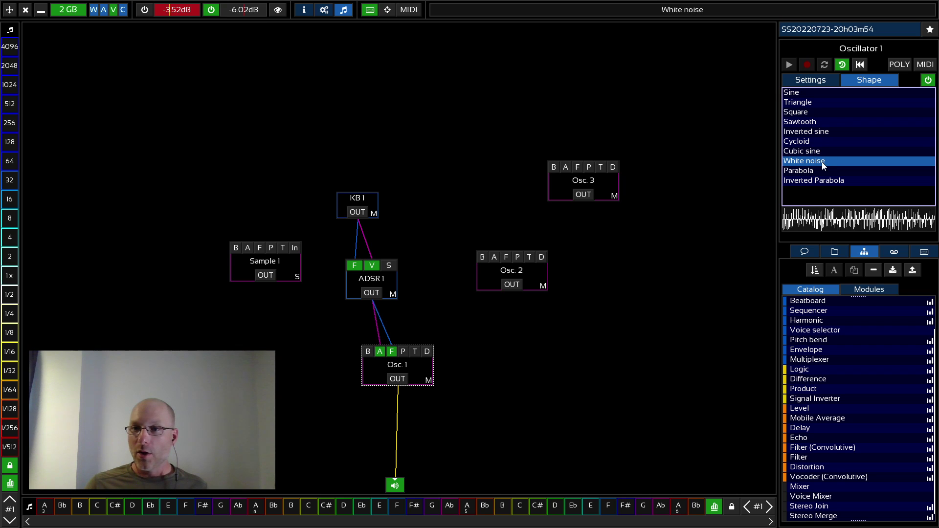
{"action": "left_click", "coordinate": [826, 171]}
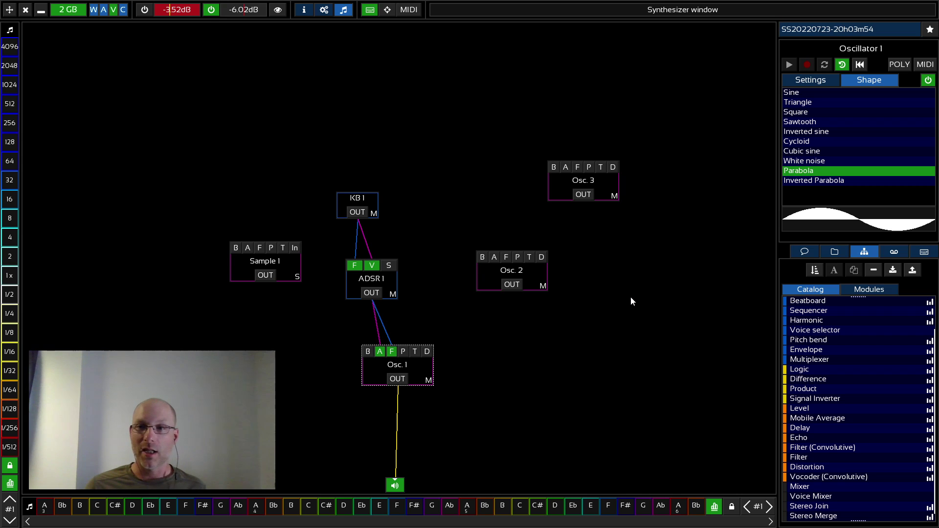
{"action": "left_click", "coordinate": [834, 181]}
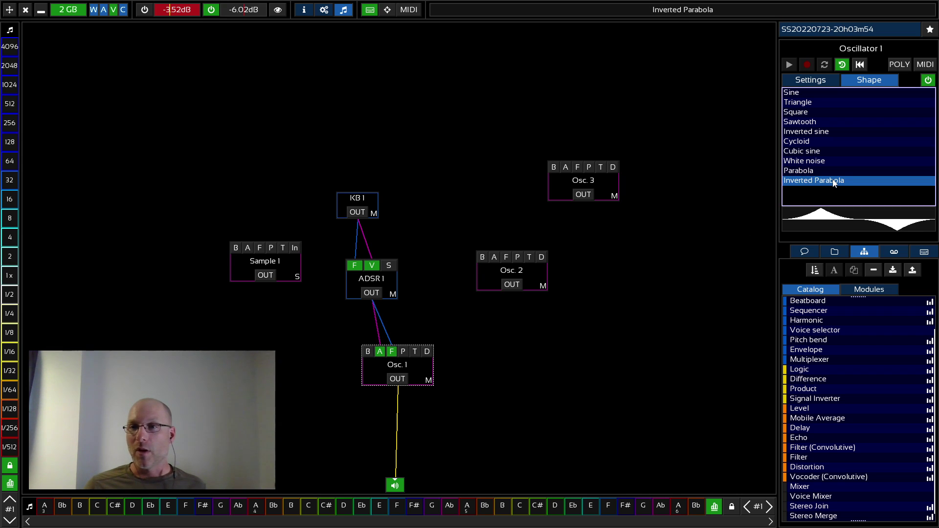
{"action": "left_click", "coordinate": [826, 132]}
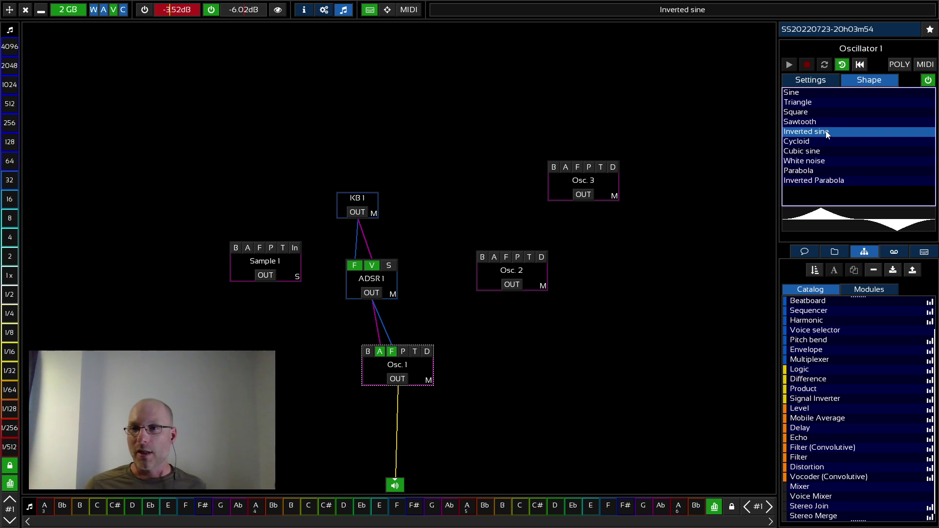
{"action": "left_click", "coordinate": [822, 180]}
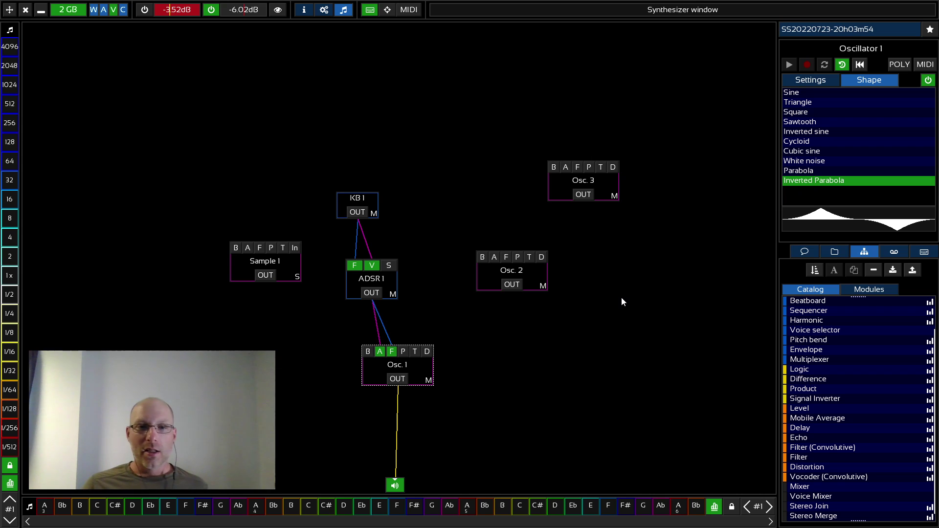
{"action": "left_click", "coordinate": [816, 169]}
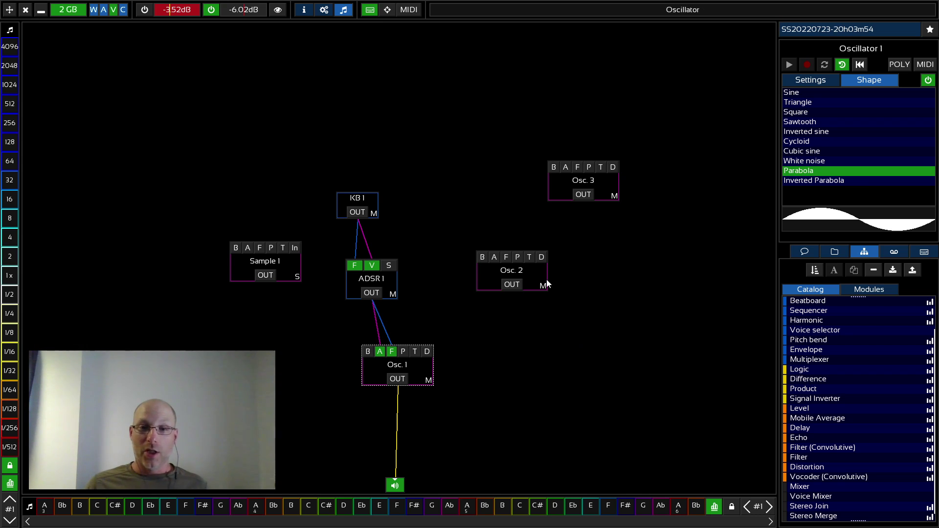
Rearrange the modules, moving Osc. 2 closer to Osc. 1 and shifting ADSR 1 and KB 1 up and to the left.
{"action": "left_click_drag", "start_coordinate": [533, 284], "coordinate": [498, 307]}
{"action": "left_click_drag", "start_coordinate": [387, 287], "coordinate": [370, 259]}
{"action": "left_click_drag", "start_coordinate": [376, 207], "coordinate": [341, 181]}
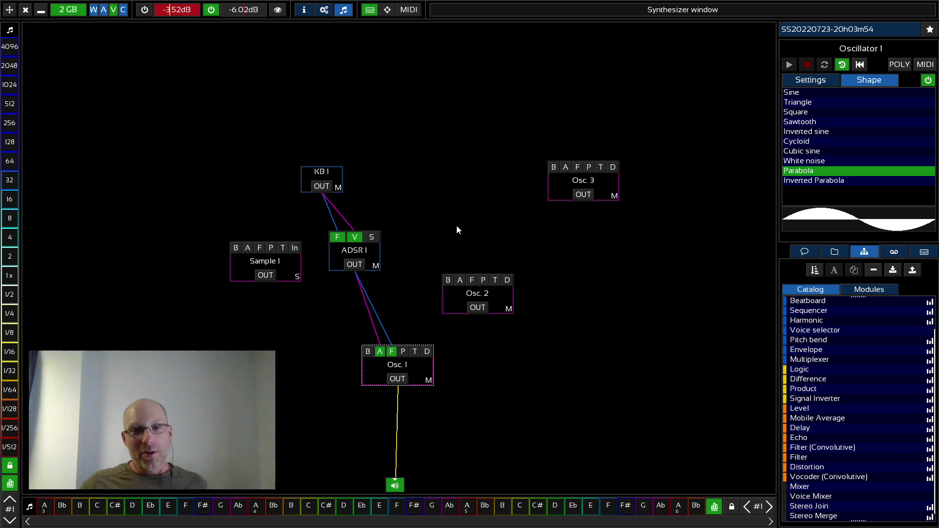
{"action": "left_click_drag", "start_coordinate": [507, 298], "coordinate": [500, 278]}
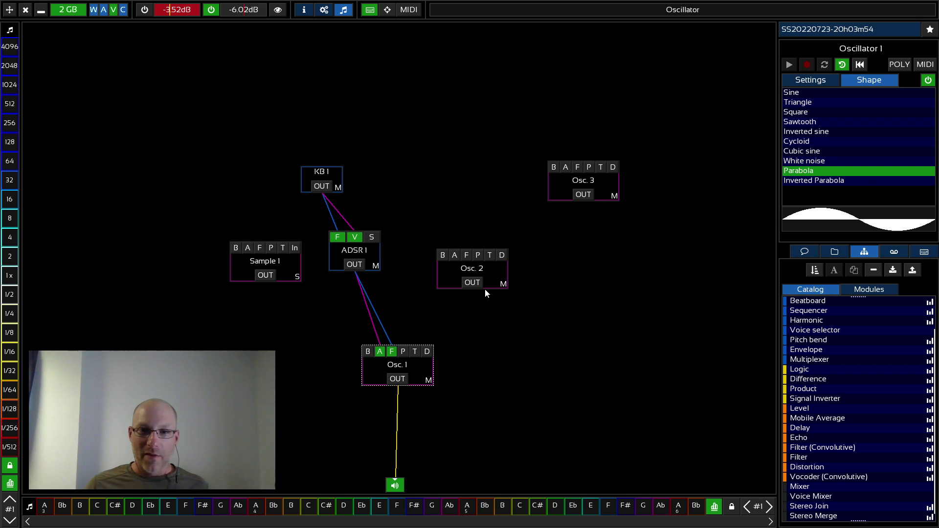
Connect Osc. 2's output to Osc. 1's Phase input and select Osc. 2.
{"action": "left_click", "coordinate": [474, 283]}
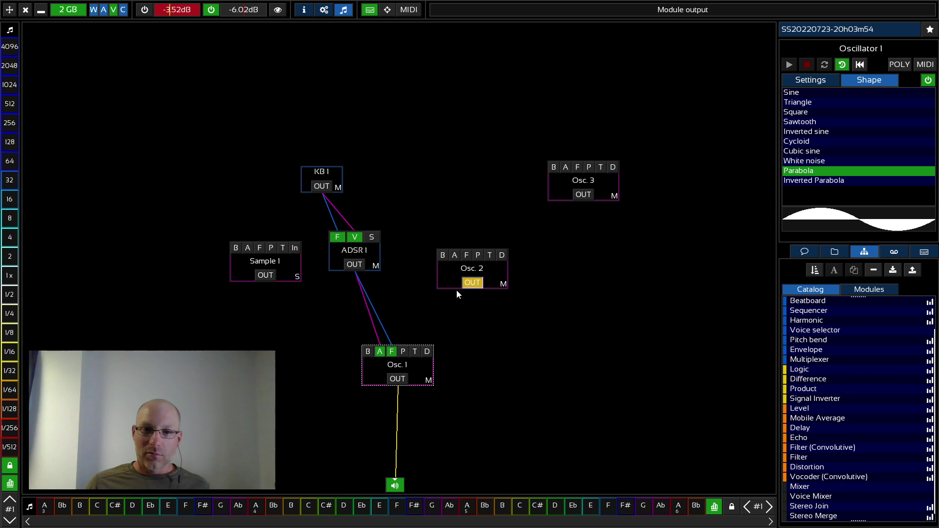
{"action": "left_click", "coordinate": [404, 352]}
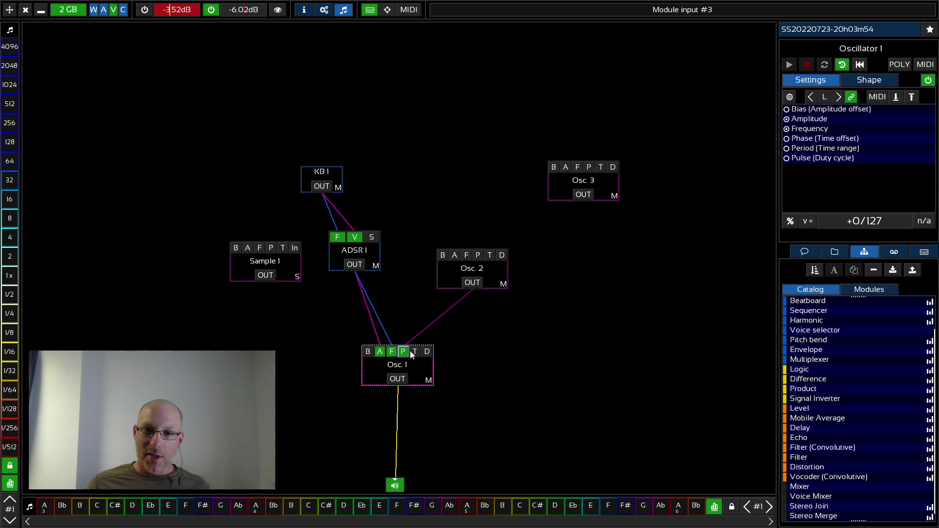
{"action": "left_click", "coordinate": [492, 271]}
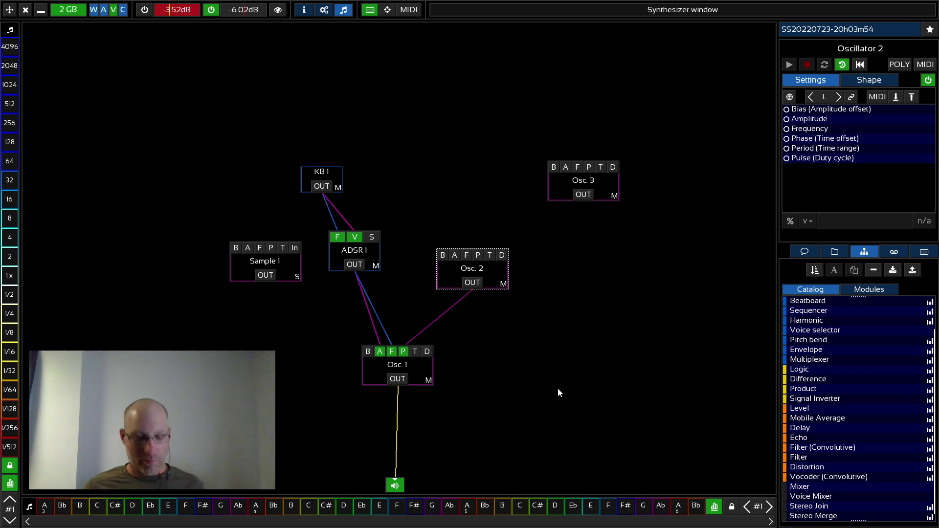
Play a series of test notes to hear Osc. 2 modulating Osc. 1's phase.
{"action": "key", "text": "z"}
{"action": "key", "text": "x"}
{"action": "key", "text": "c"}
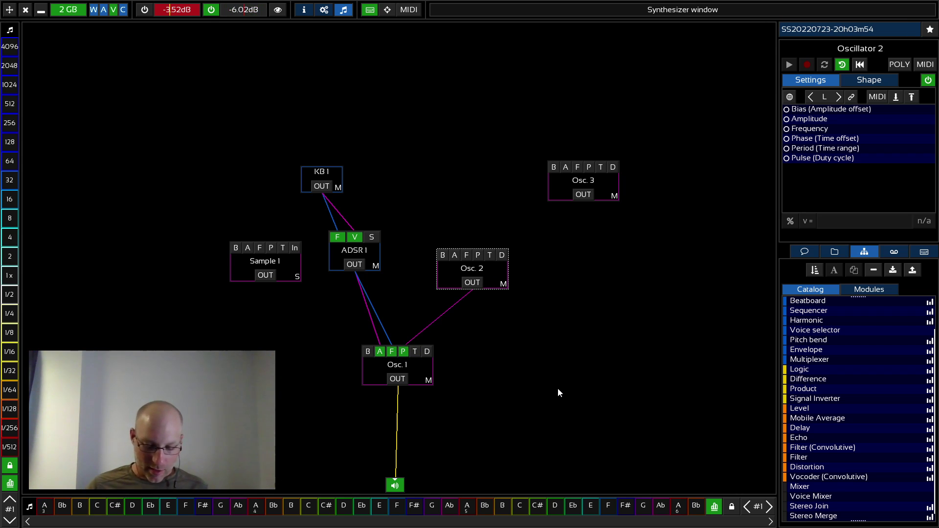
{"action": "key", "text": "u"}
{"action": "key", "text": "w"}
{"action": "key", "text": "e"}
{"action": "key", "text": "u"}
{"action": "key", "text": "q"}
{"action": "key", "text": "x"}
{"action": "key", "text": "c"}
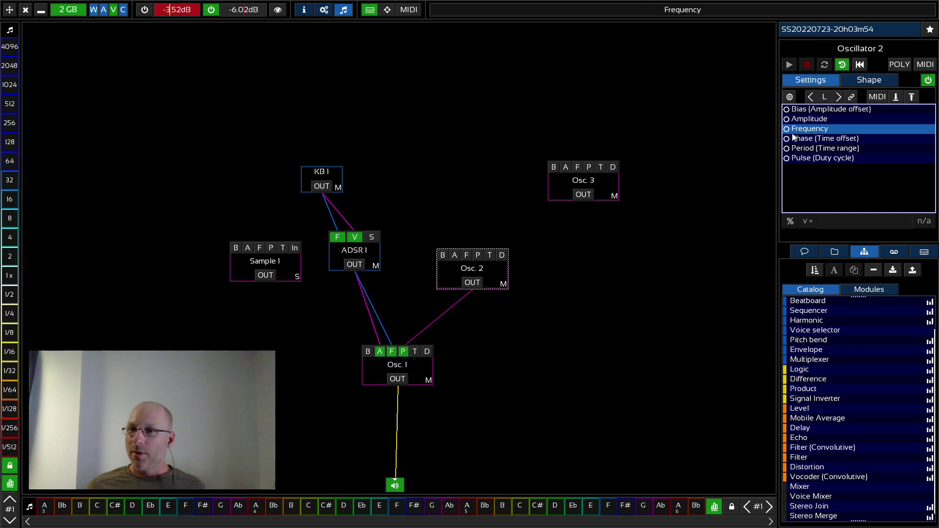
Set Oscillator 2's Frequency to 1 Hz by entering an exact value.
{"action": "left_click", "coordinate": [822, 128]}
{"action": "left_click", "coordinate": [808, 221]}
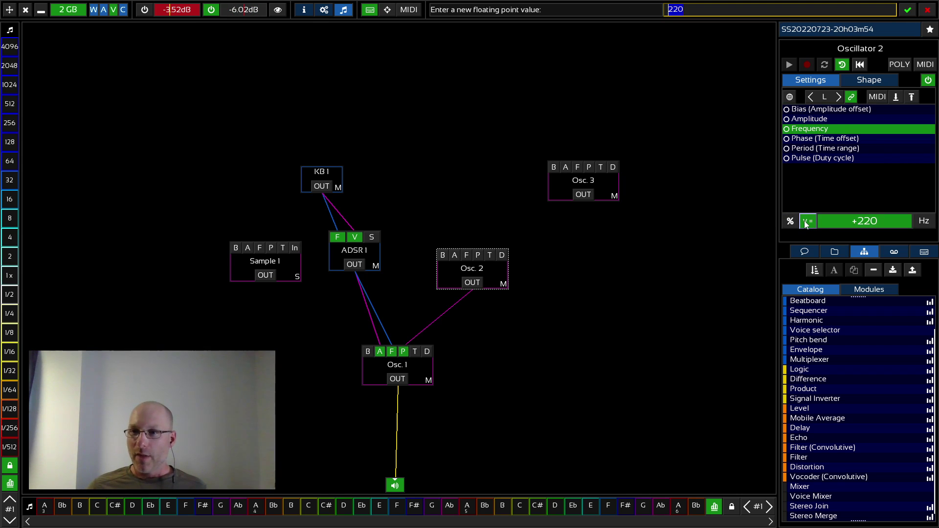
{"action": "type", "text": "1"}
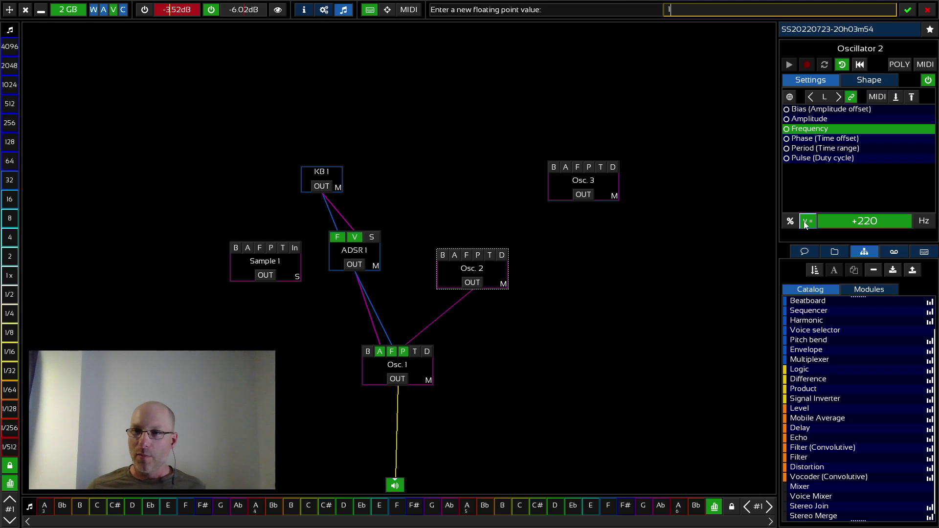
{"action": "key", "text": "Return"}
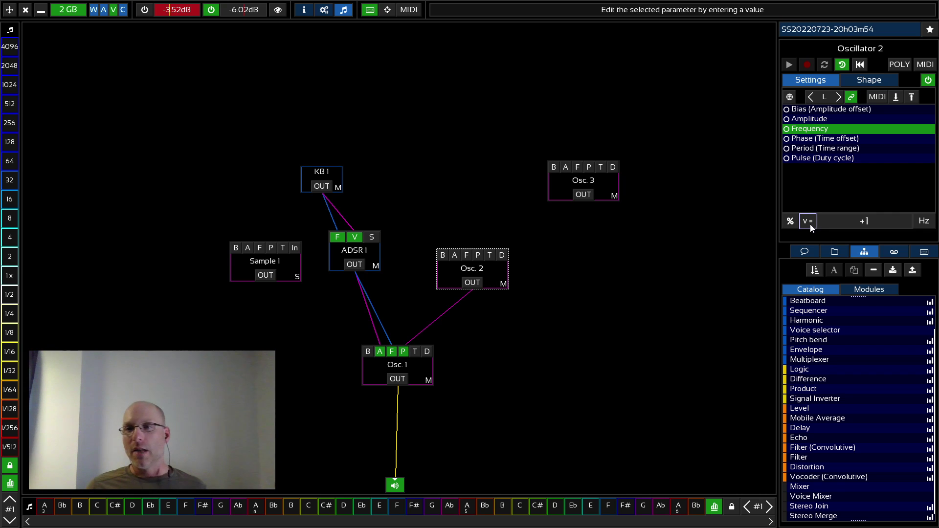
{"action": "left_click", "coordinate": [809, 224]}
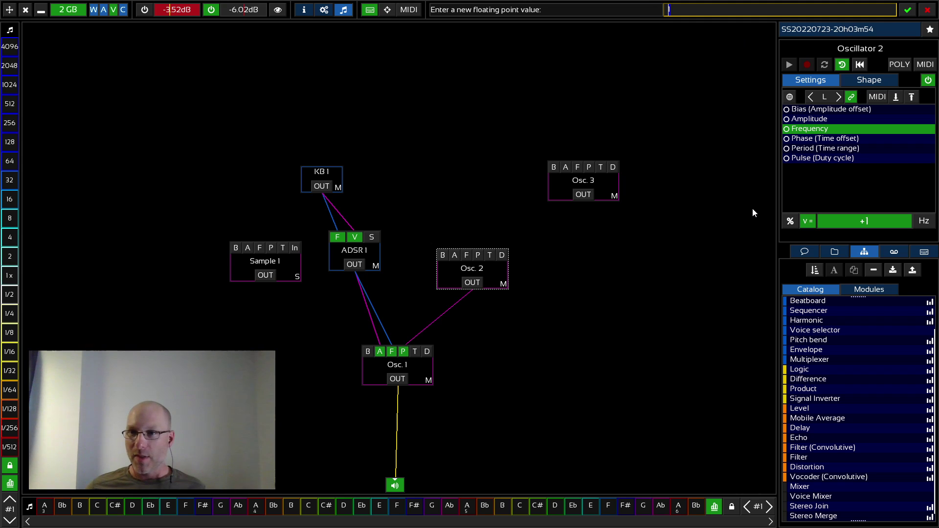
{"action": "key", "text": "Escape"}
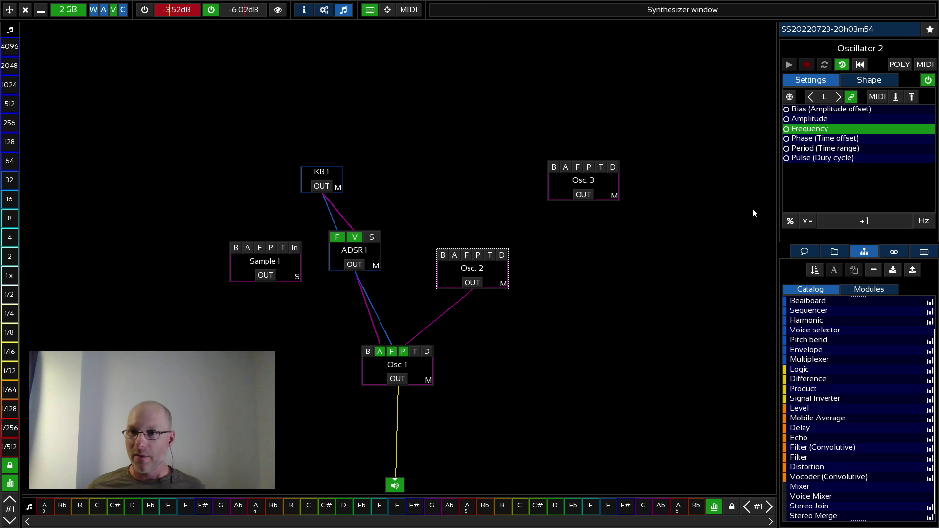
Cycle Oscillator 2's Frequency value through its display modes and back to the plain number.
{"action": "left_click", "coordinate": [790, 223]}
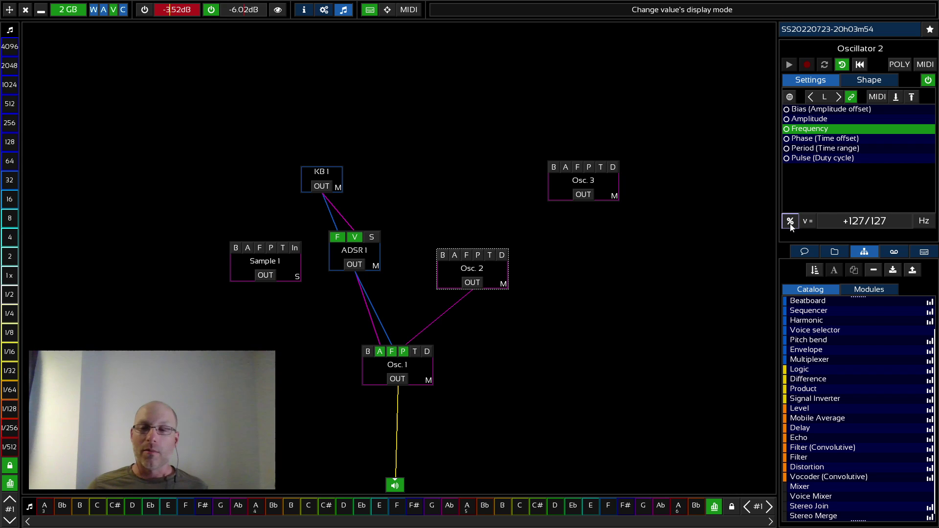
{"action": "left_click", "coordinate": [791, 223]}
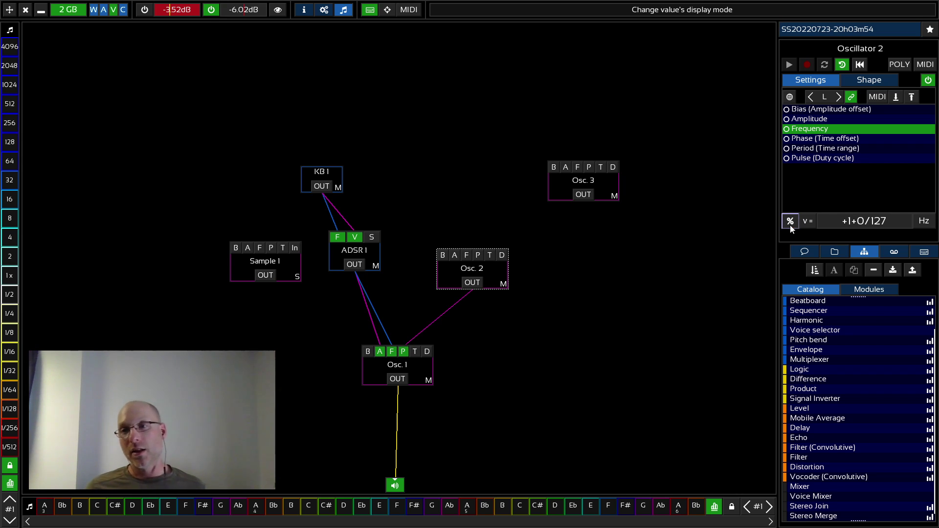
{"action": "left_click", "coordinate": [791, 223]}
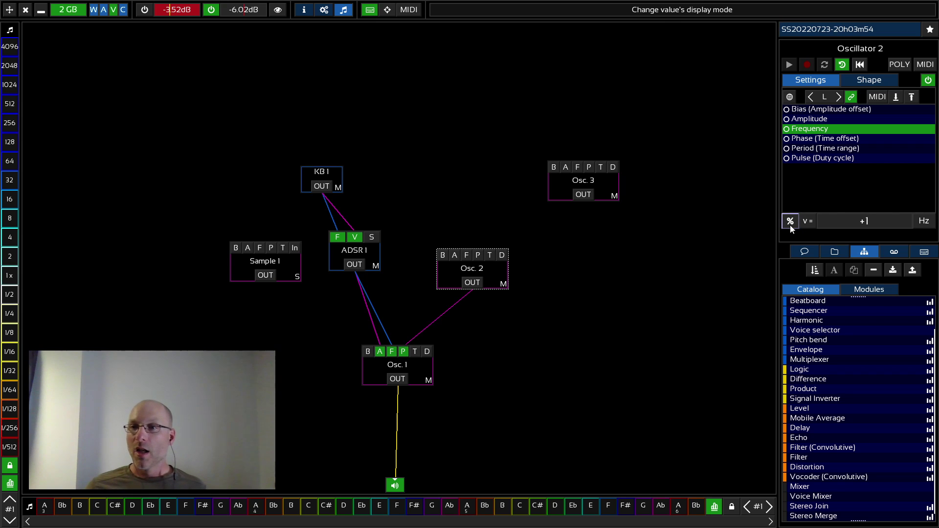
Cycle the unit of Oscillator 2's Frequency through the alternatives, including u and s, and return to Hz.
{"action": "left_click", "coordinate": [924, 222]}
{"action": "left_click", "coordinate": [924, 224]}
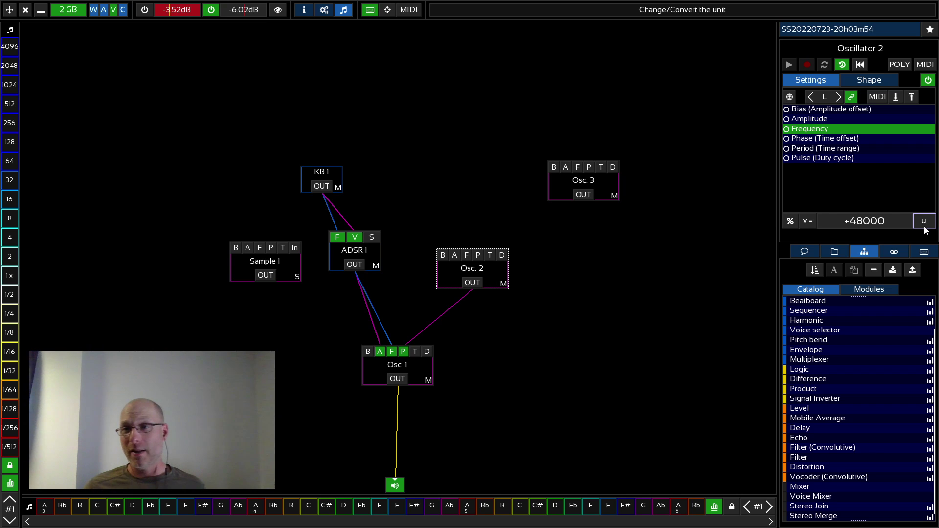
{"action": "left_click", "coordinate": [924, 222]}
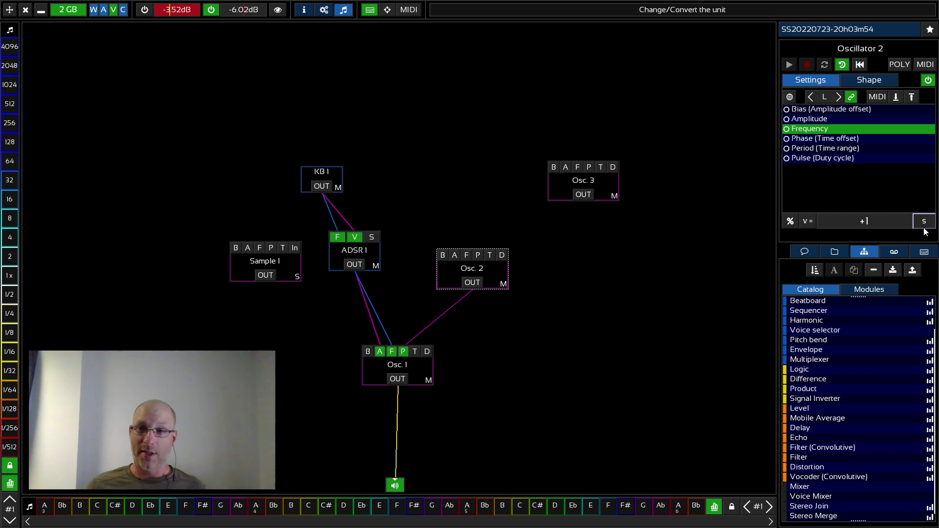
{"action": "left_click", "coordinate": [924, 222]}
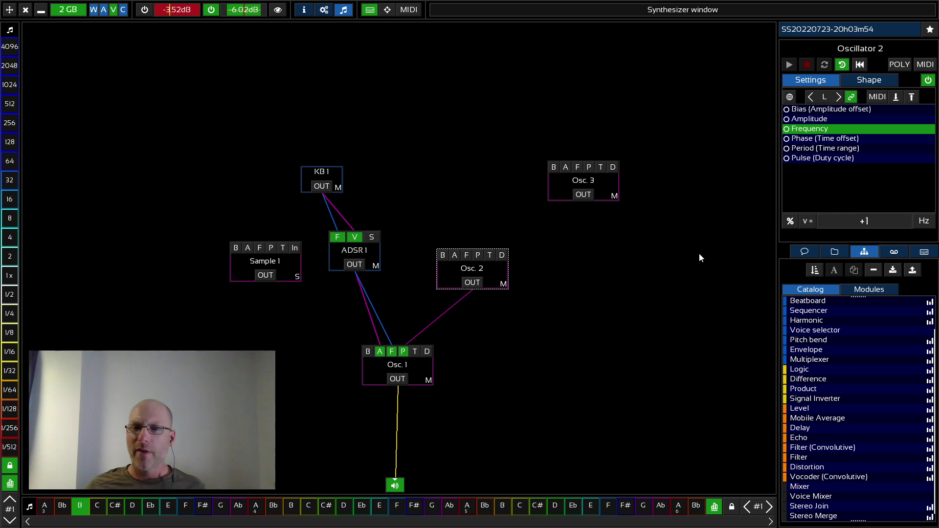
Raise Oscillator 2's Frequency to 8 Hz.
{"action": "left_click", "coordinate": [868, 222]}
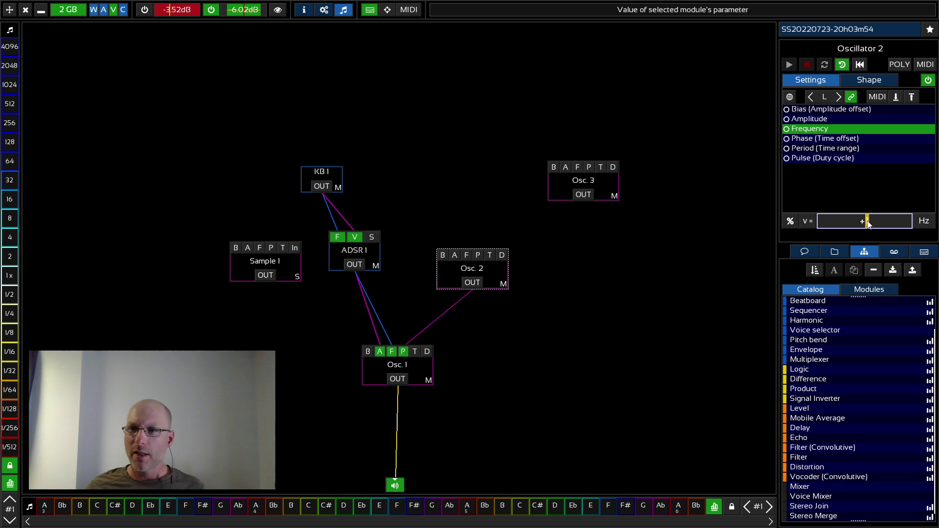
{"action": "type", "text": "7"}
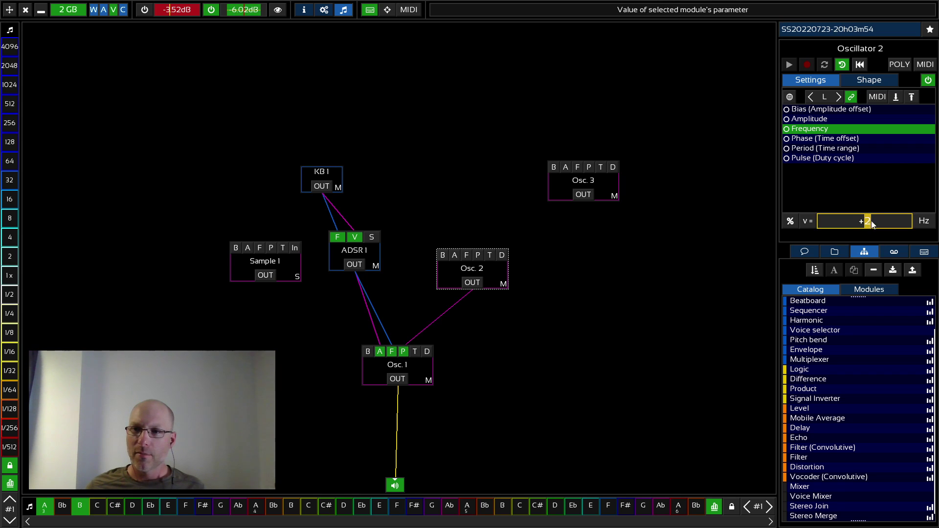
{"action": "key", "text": "BackSpace"}
{"action": "type", "text": "8"}
{"action": "key", "text": "Return"}
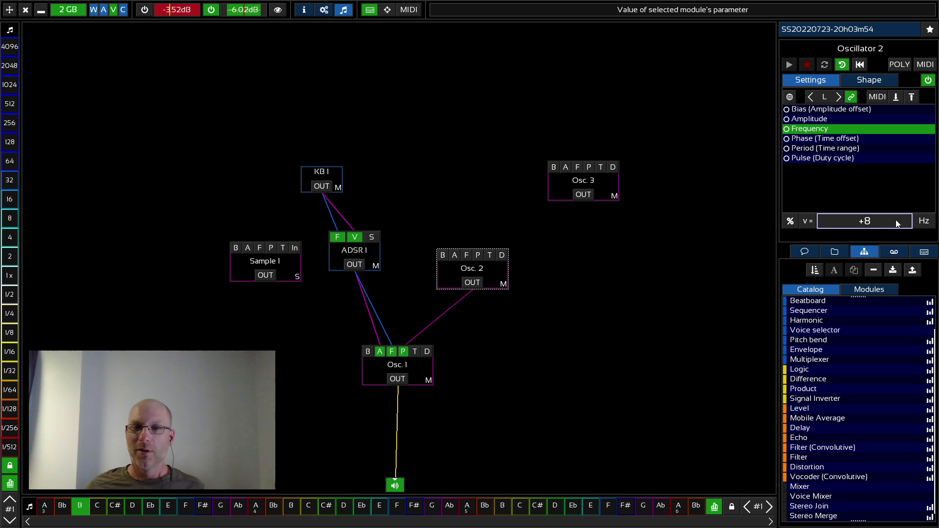
{"action": "left_click", "coordinate": [865, 217]}
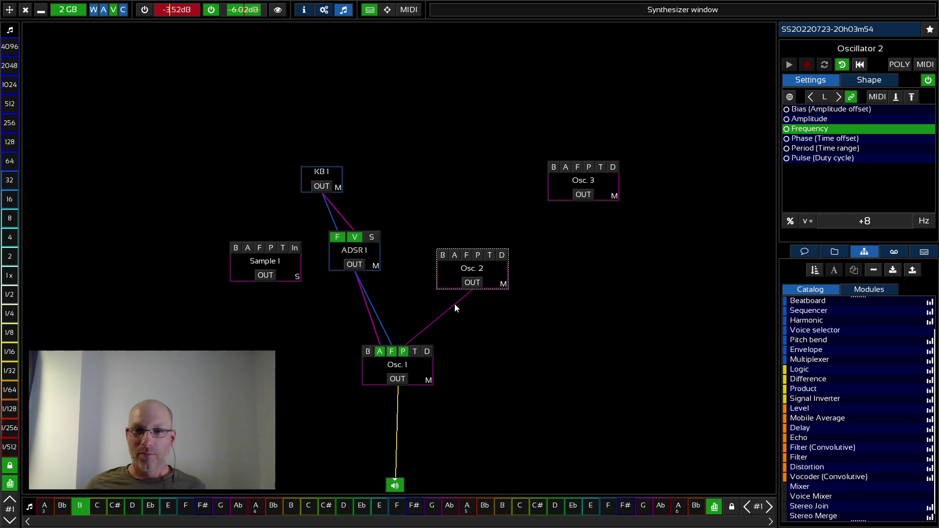
Move Osc. 3 directly above Osc. 2 and connect its output to Osc. 2's Frequency input.
{"action": "left_click_drag", "start_coordinate": [608, 190], "coordinate": [497, 185]}
{"action": "left_click", "coordinate": [495, 181]}
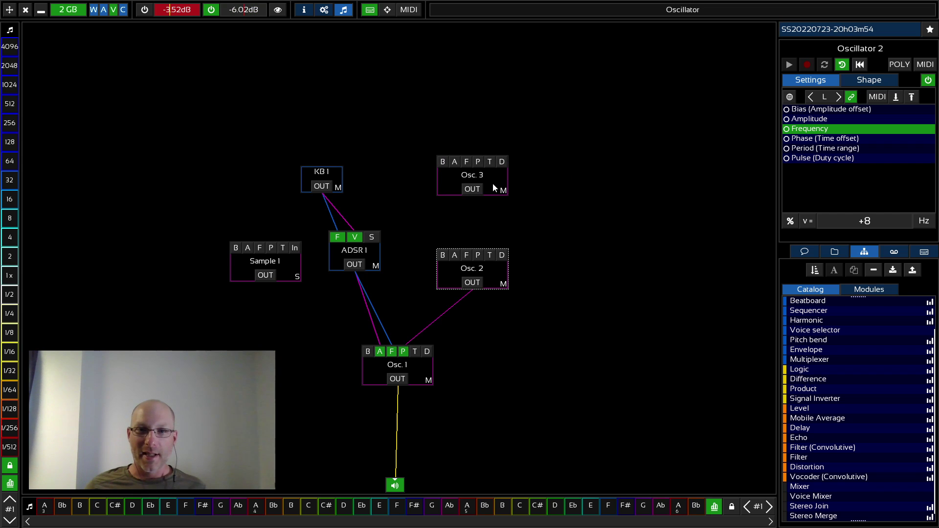
{"action": "left_click", "coordinate": [472, 189]}
{"action": "left_click", "coordinate": [466, 254]}
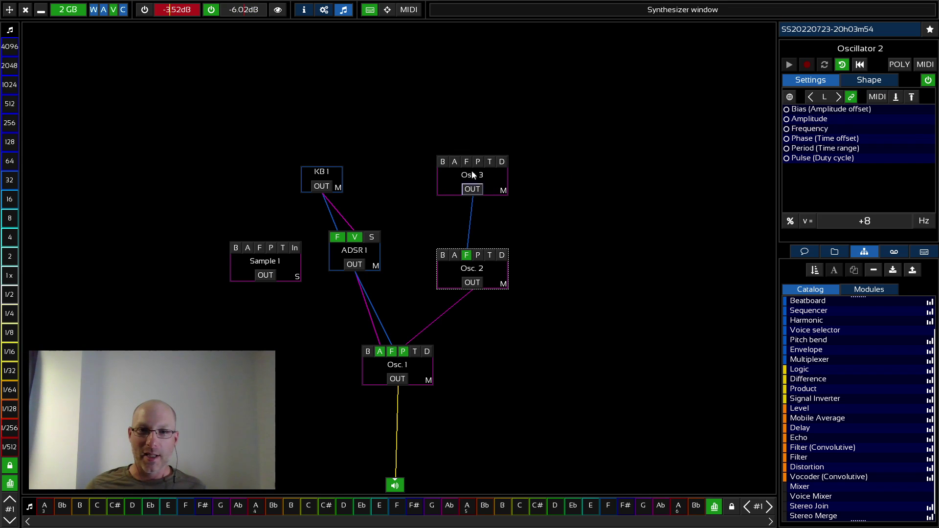
Set Oscillator 3's Frequency to about 16 Hz.
{"action": "left_click", "coordinate": [467, 168]}
{"action": "double_click", "coordinate": [867, 222]}
{"action": "type", "text": "124"}
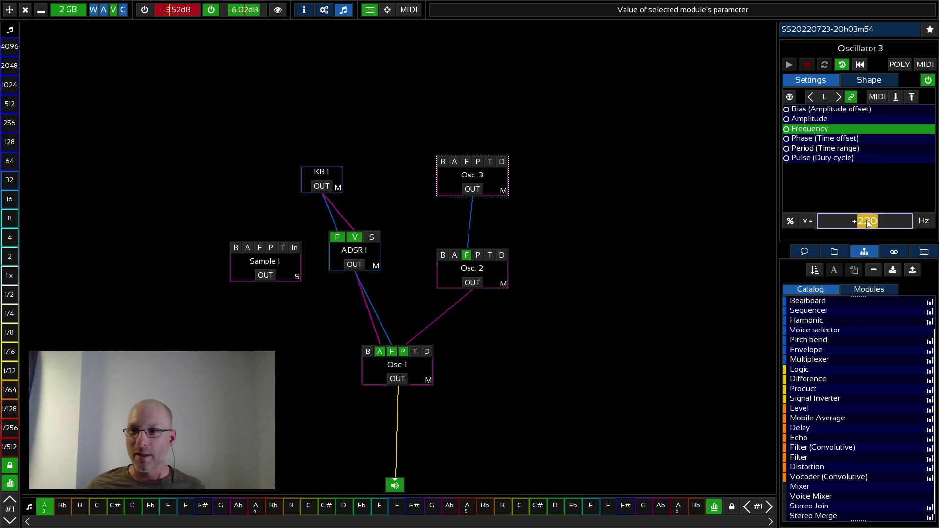
{"action": "key", "text": "Return"}
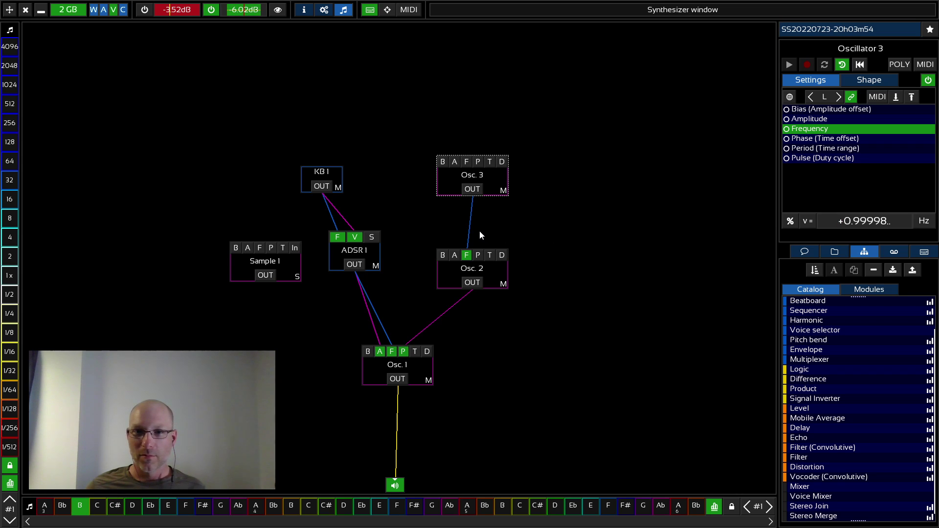
{"action": "scroll", "coordinate": [863, 221], "scroll_direction": "up", "scroll_amount": 4}
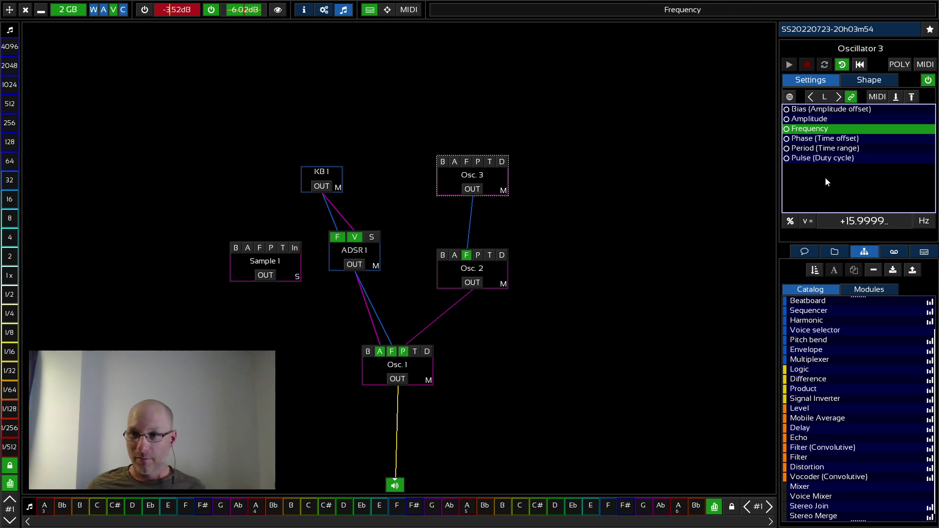
Set Oscillator 2's Amplitude to -19.0412 dB.
{"action": "left_click", "coordinate": [813, 119]}
{"action": "left_click", "coordinate": [449, 254]}
{"action": "double_click", "coordinate": [875, 221]}
{"action": "type", "text": "19.0412"}
{"action": "key", "text": "Return"}
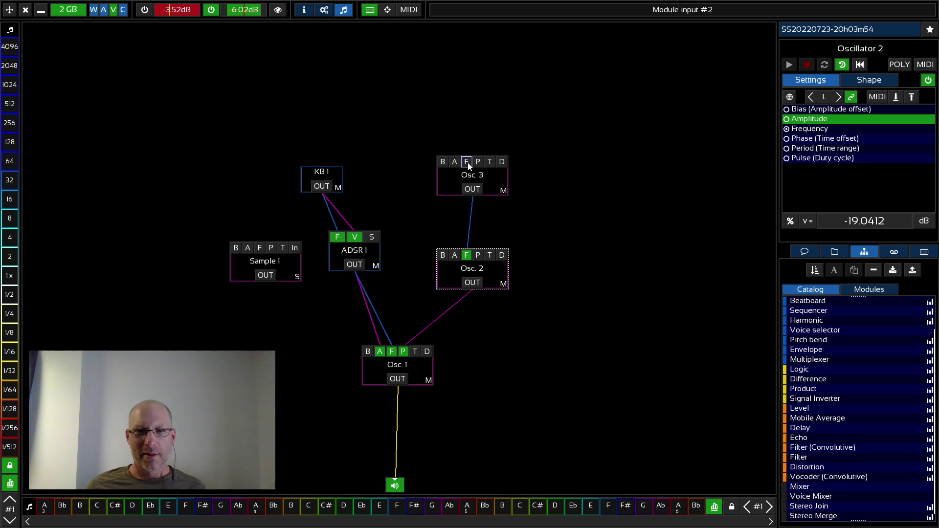
Lower Oscillator 3's Amplitude to weaken its modulation of Osc. 2.
{"action": "left_click", "coordinate": [454, 255]}
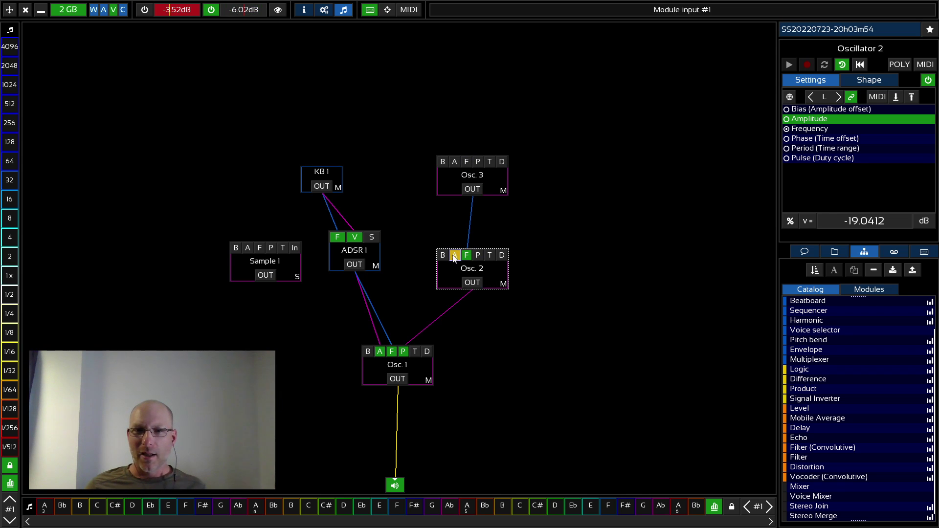
{"action": "left_click", "coordinate": [454, 162]}
{"action": "double_click", "coordinate": [868, 222]}
{"action": "scroll", "coordinate": [908, 222], "scroll_direction": "down", "scroll_amount": 5}
{"action": "left_click_drag", "start_coordinate": [825, 225], "coordinate": [786, 224]}
Try the Sawtooth shape on Oscillator 1 and settle on Triangle.
{"action": "left_click", "coordinate": [422, 372]}
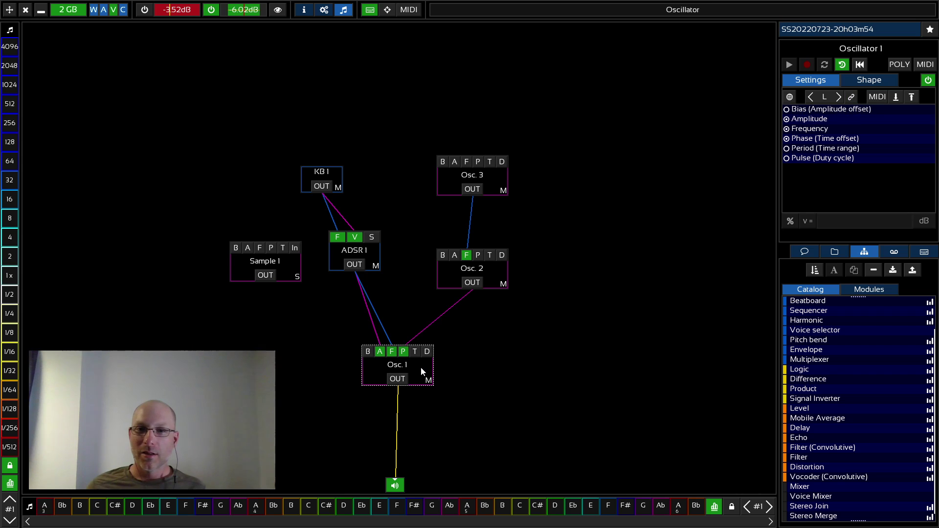
{"action": "left_click", "coordinate": [865, 80]}
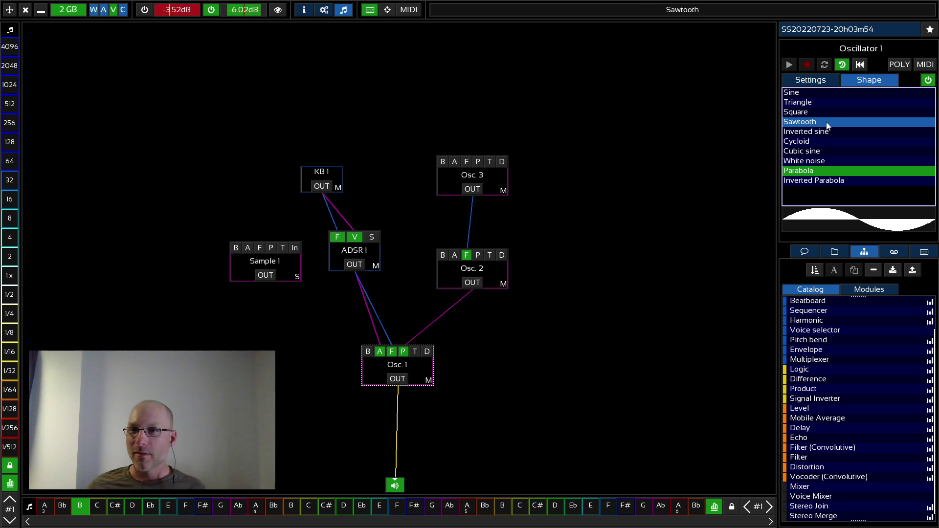
{"action": "left_click", "coordinate": [802, 122]}
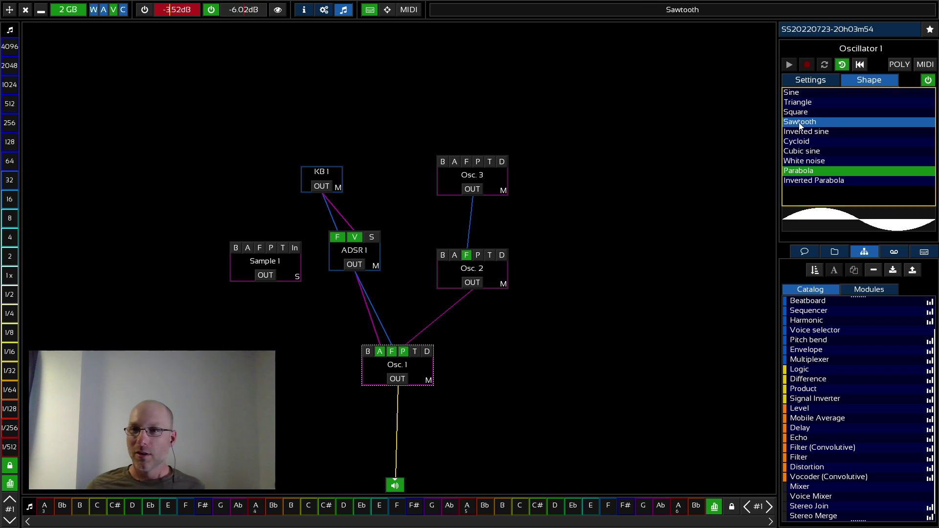
{"action": "left_click", "coordinate": [820, 98]}
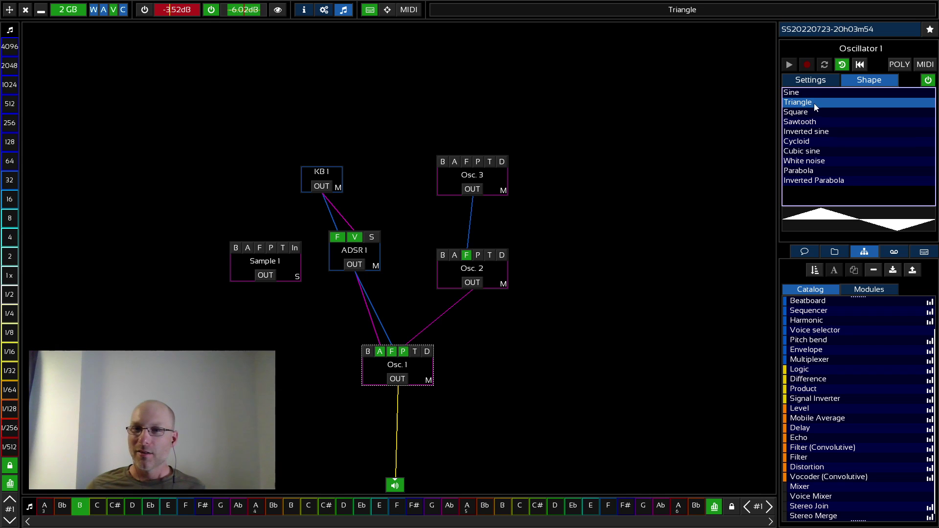
Set Oscillator 2's Amplitude to -11.0412 dB and Oscillator 3's Amplitude to -21.0412 dB.
{"action": "left_click", "coordinate": [488, 274]}
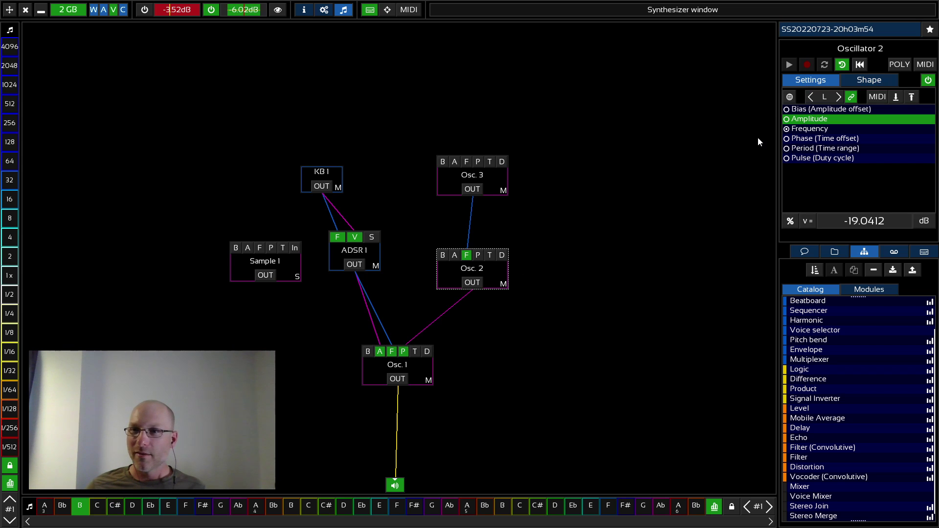
{"action": "mouse_move", "coordinate": [888, 217]}
{"action": "left_mouse_down"}
{"action": "mouse_move", "coordinate": [928, 219]}
{"action": "mouse_move", "coordinate": [882, 220]}
{"action": "left_mouse_up"}
{"action": "left_click_drag", "start_coordinate": [820, 230], "coordinate": [864, 226]}
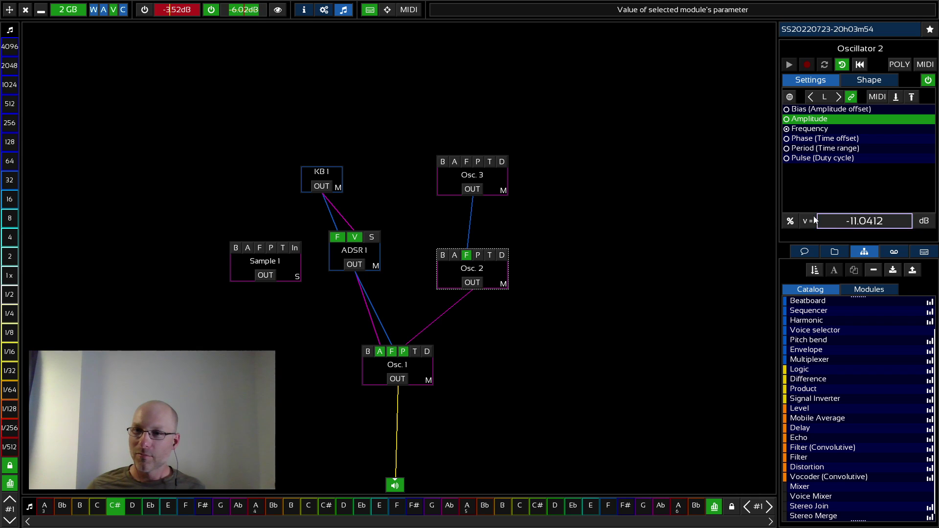
{"action": "left_click", "coordinate": [459, 175]}
{"action": "mouse_move", "coordinate": [864, 223]}
{"action": "left_mouse_down"}
{"action": "mouse_move", "coordinate": [871, 230]}
{"action": "mouse_move", "coordinate": [833, 228]}
{"action": "mouse_move", "coordinate": [857, 226]}
{"action": "left_mouse_up"}
Set Oscillator 2's Period (Time range) to 0.5, with the value displayed as a decimal.
{"action": "left_click", "coordinate": [495, 274]}
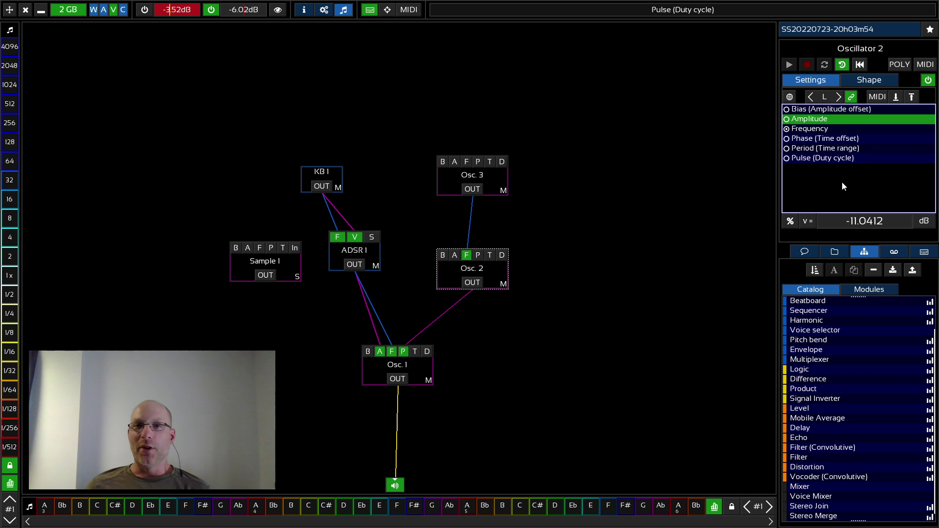
{"action": "left_click", "coordinate": [825, 150]}
{"action": "left_click", "coordinate": [824, 152]}
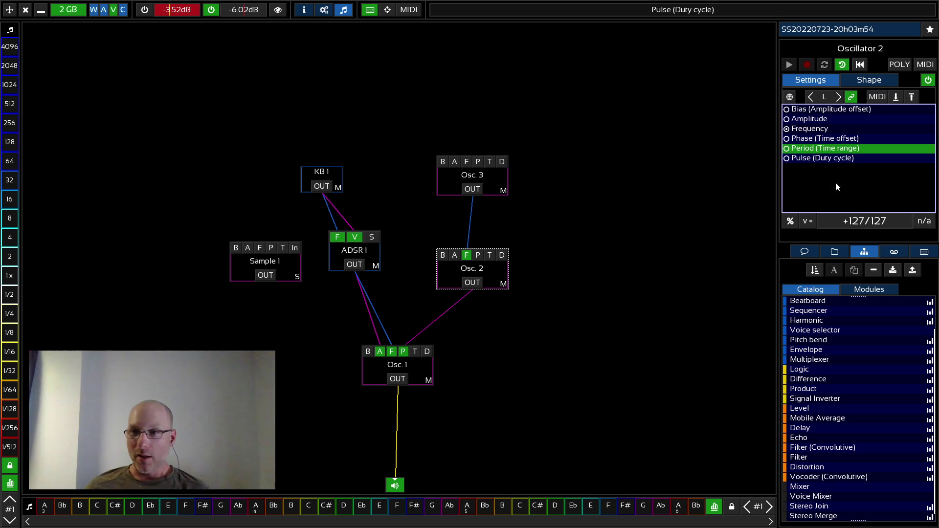
{"action": "left_click", "coordinate": [791, 222]}
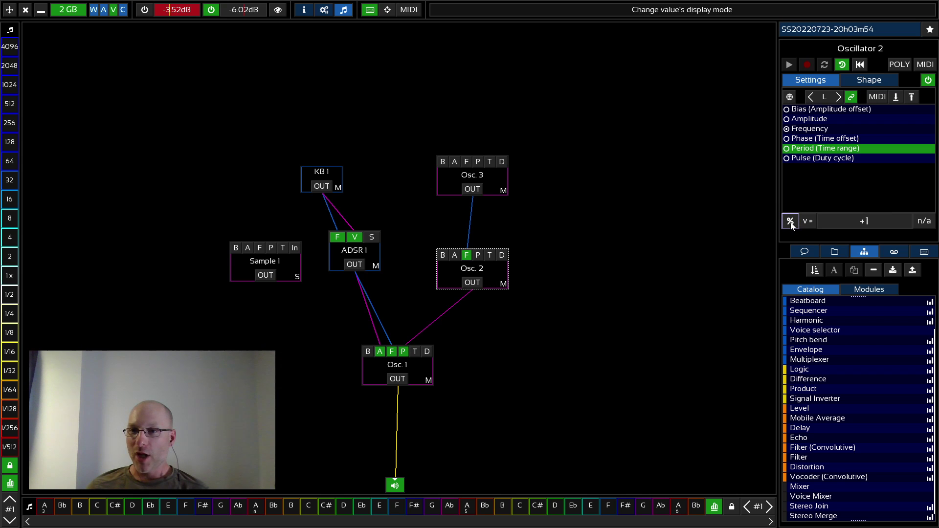
{"action": "left_click", "coordinate": [807, 221]}
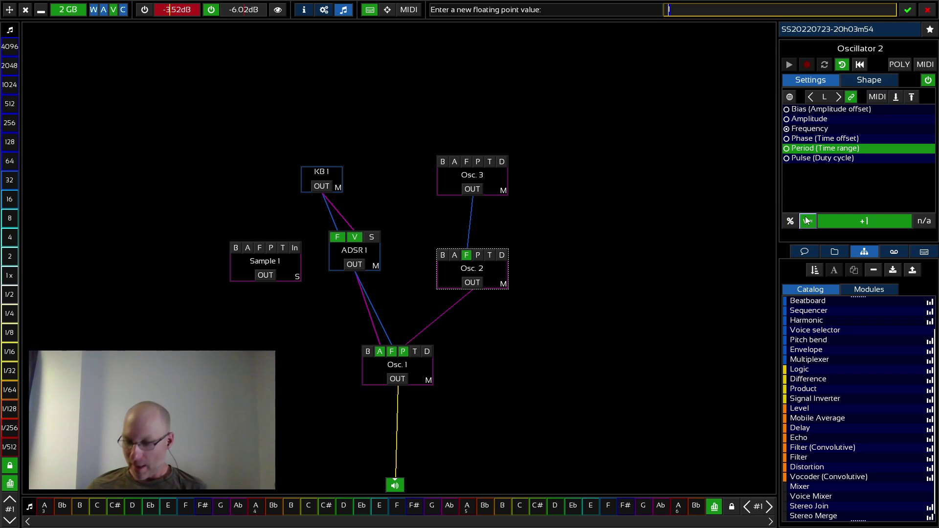
{"action": "type", "text": ".5"}
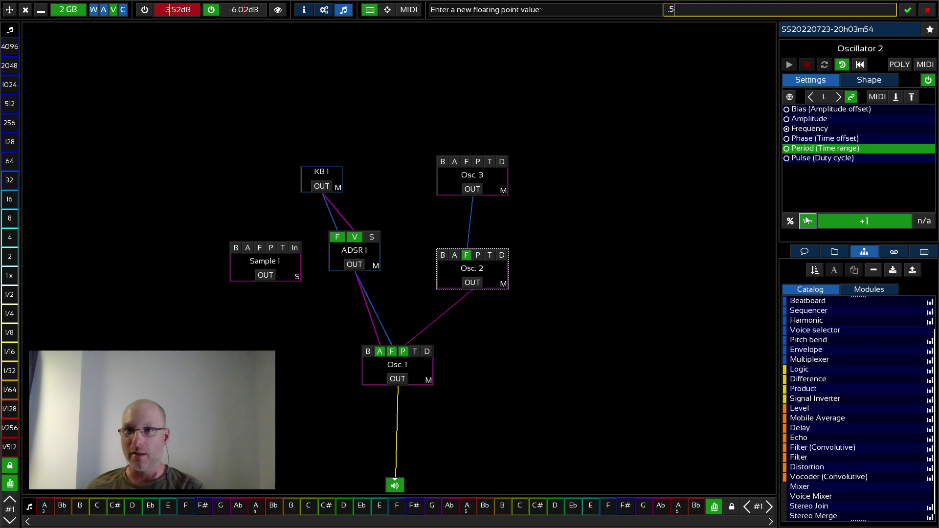
{"action": "key", "text": "Return"}
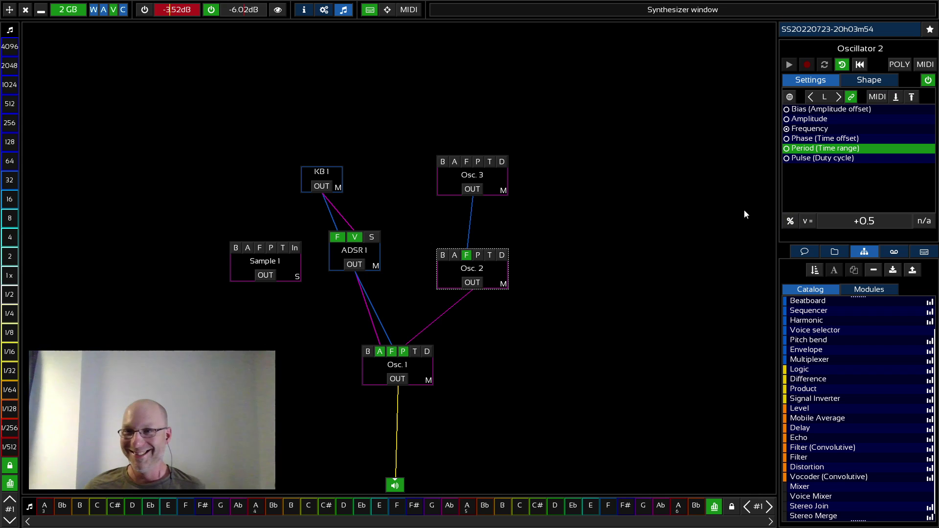
Play several notes to audition the synth with Oscillator 2's changed period.
{"action": "key", "text": "b"}
{"action": "key", "text": "a"}
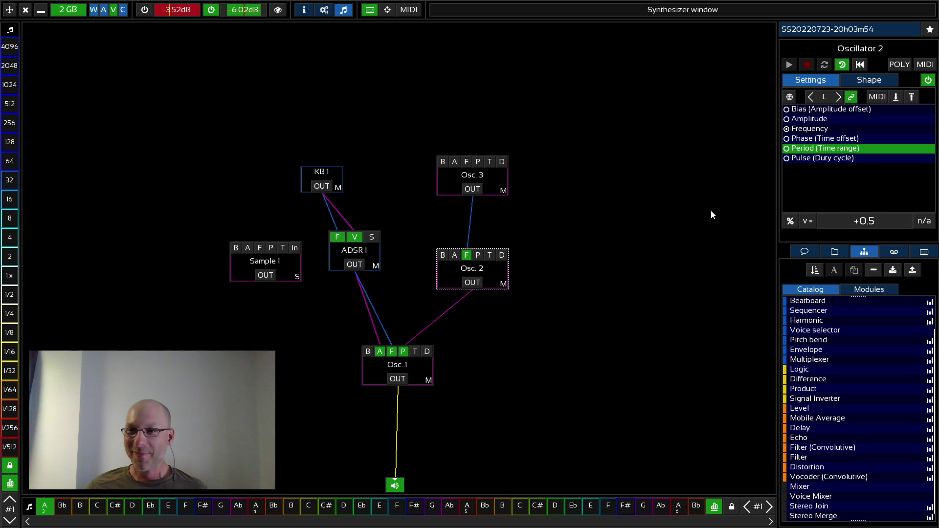
{"action": "key", "text": "r"}
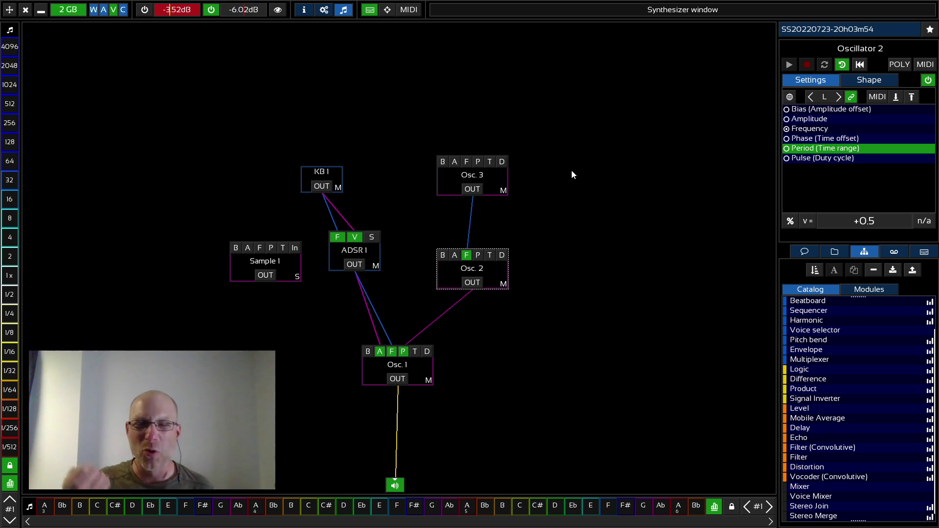
{"action": "key", "text": "z"}
{"action": "key", "text": "x"}
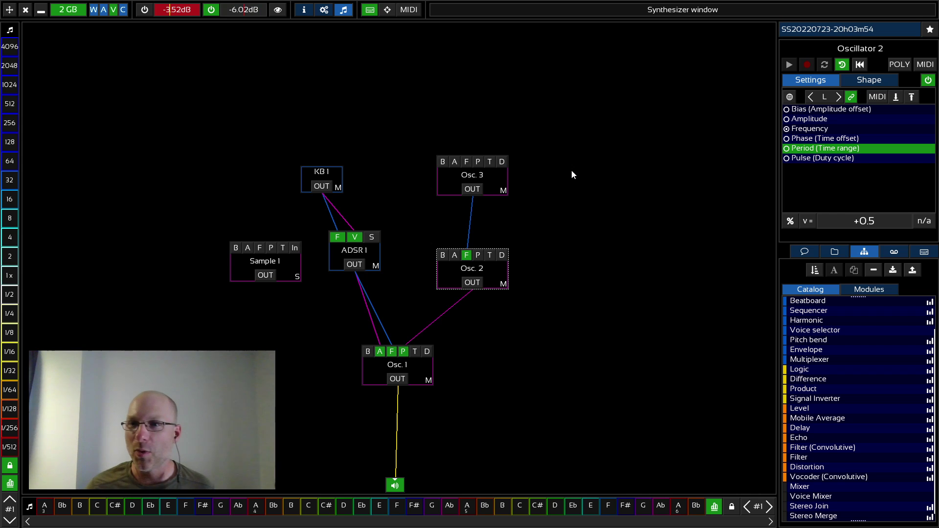
Vary Oscillator 2's Frequency and settle on 4 Hz.
{"action": "left_click", "coordinate": [795, 152]}
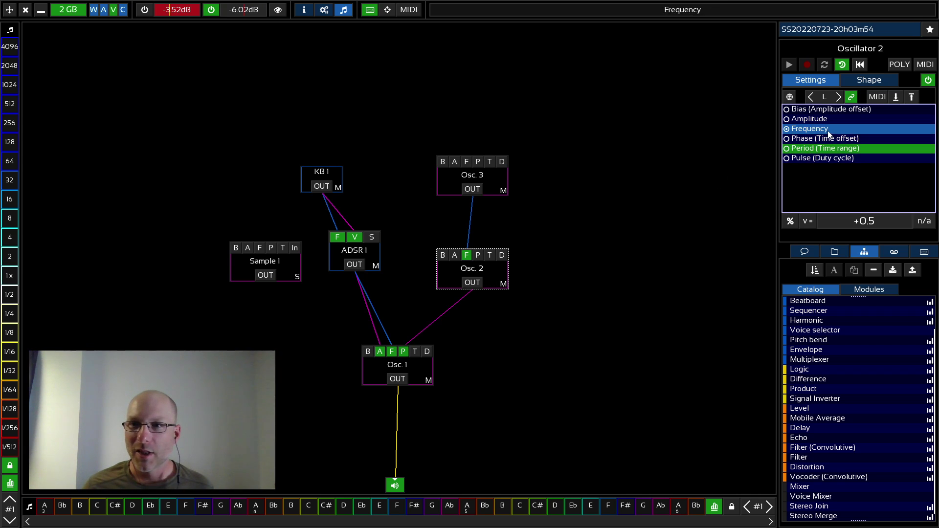
{"action": "left_click", "coordinate": [827, 139]}
{"action": "left_click", "coordinate": [830, 126]}
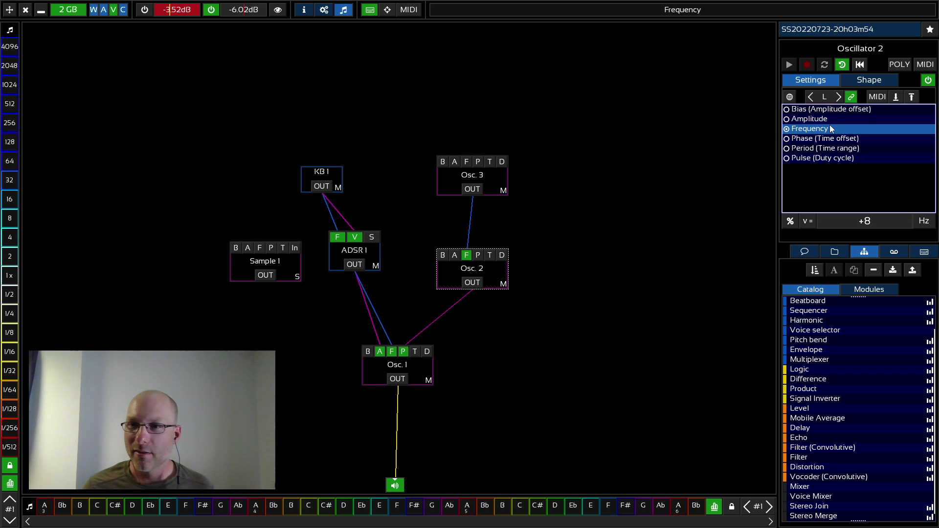
{"action": "left_click", "coordinate": [865, 221]}
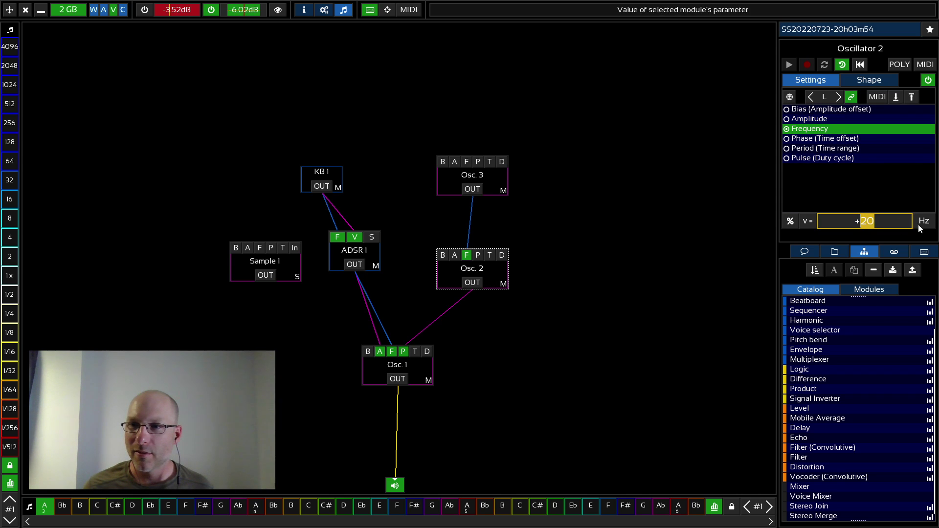
{"action": "type", "text": "7"}
{"action": "type", "text": "4"}
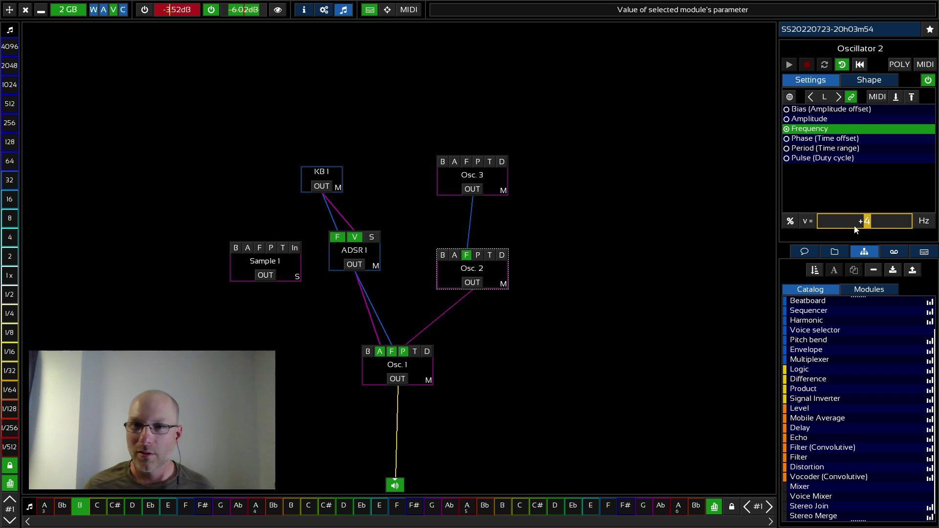
{"action": "key", "text": "Return"}
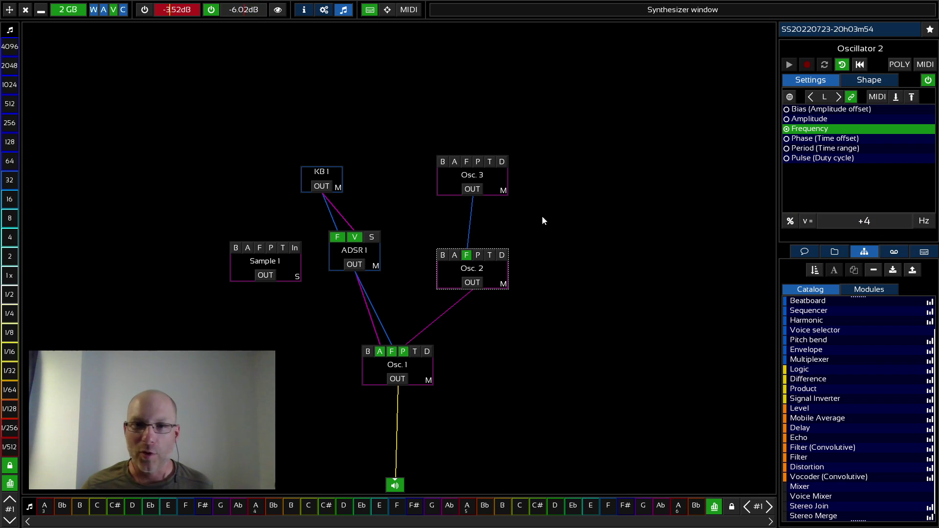
Connect Osc. 3's output to Osc. 2's Amplitude input.
{"action": "left_click", "coordinate": [488, 179]}
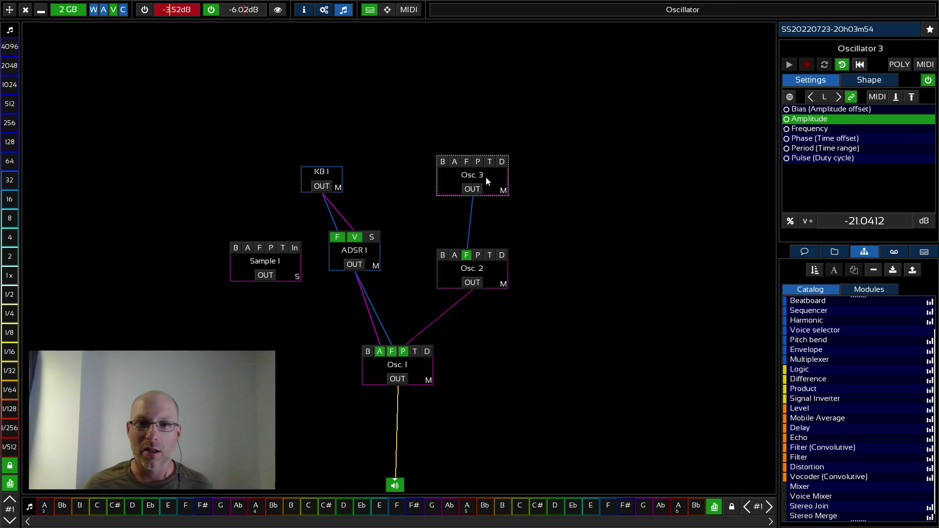
{"action": "left_click", "coordinate": [454, 259]}
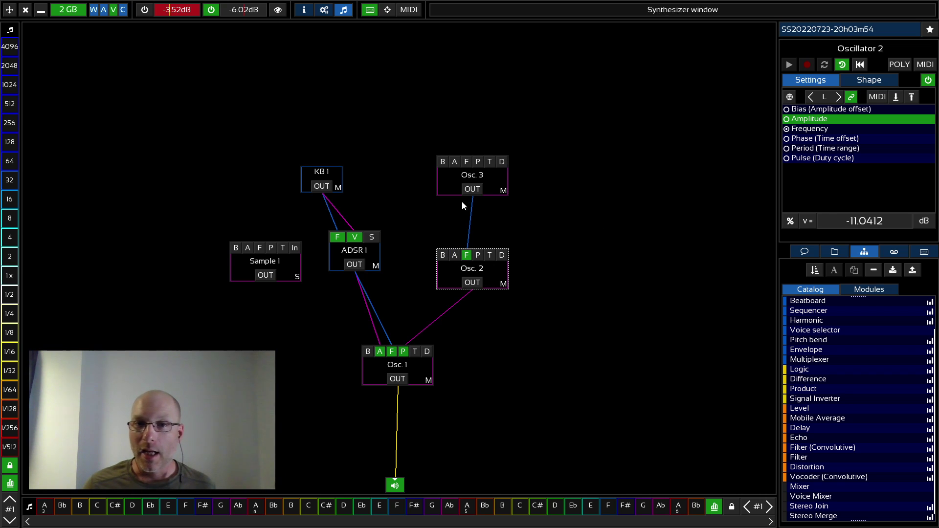
{"action": "left_click", "coordinate": [472, 189]}
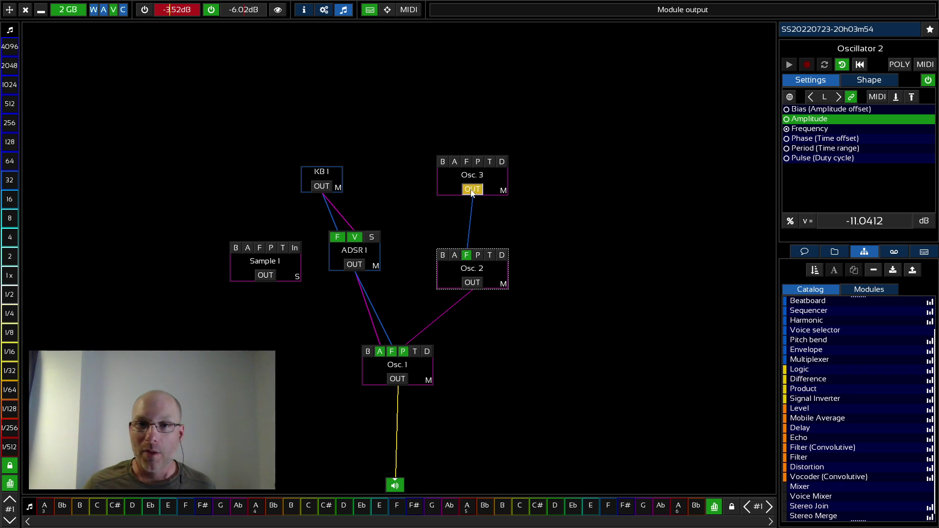
{"action": "left_click", "coordinate": [454, 256]}
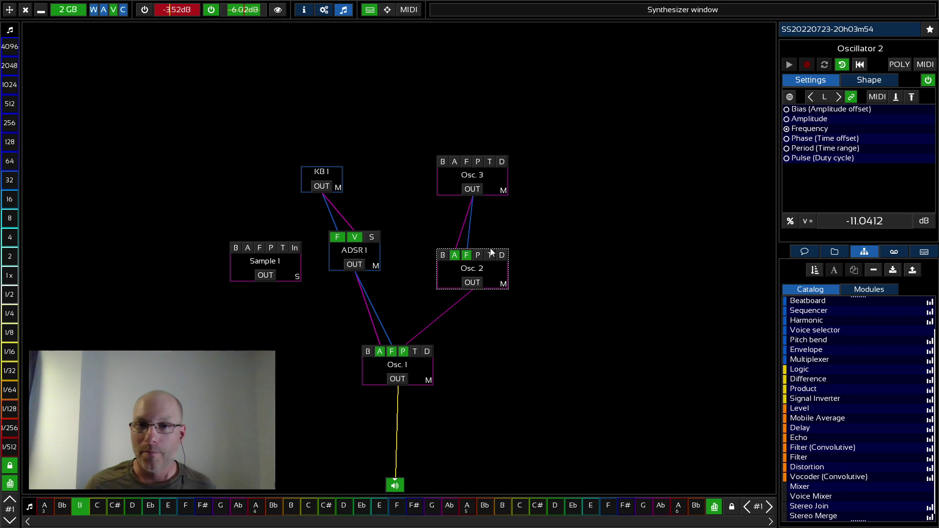
Sweep Oscillator 2's Amplitude up and down, and leave it at about -2.04 dB.
{"action": "left_click", "coordinate": [812, 119]}
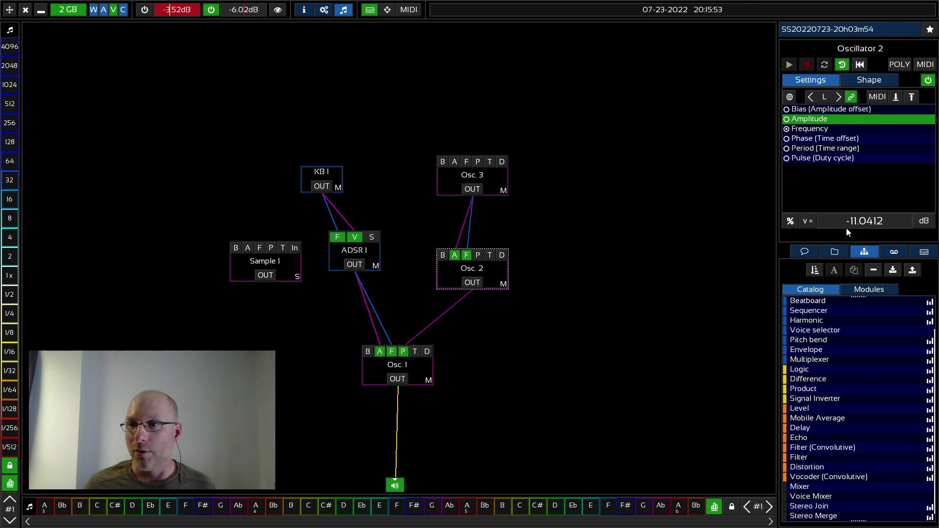
{"action": "double_click", "coordinate": [861, 227]}
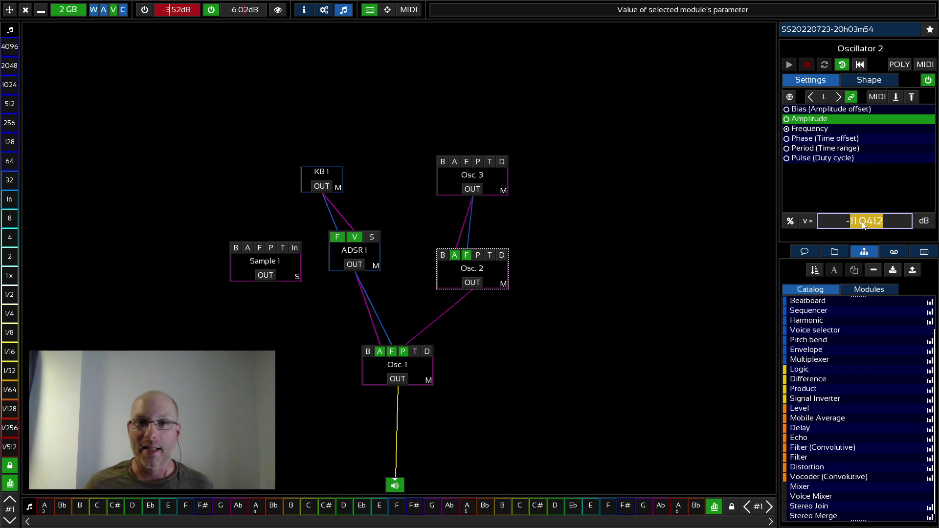
{"action": "type", "text": "8"}
{"action": "key", "text": "Return"}
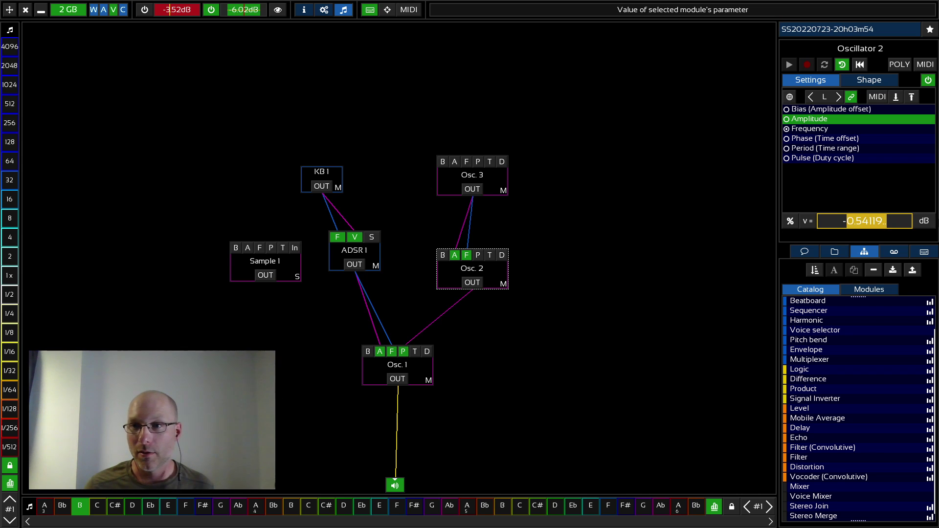
{"action": "scroll", "coordinate": [871, 225], "scroll_direction": "down", "scroll_amount": 3}
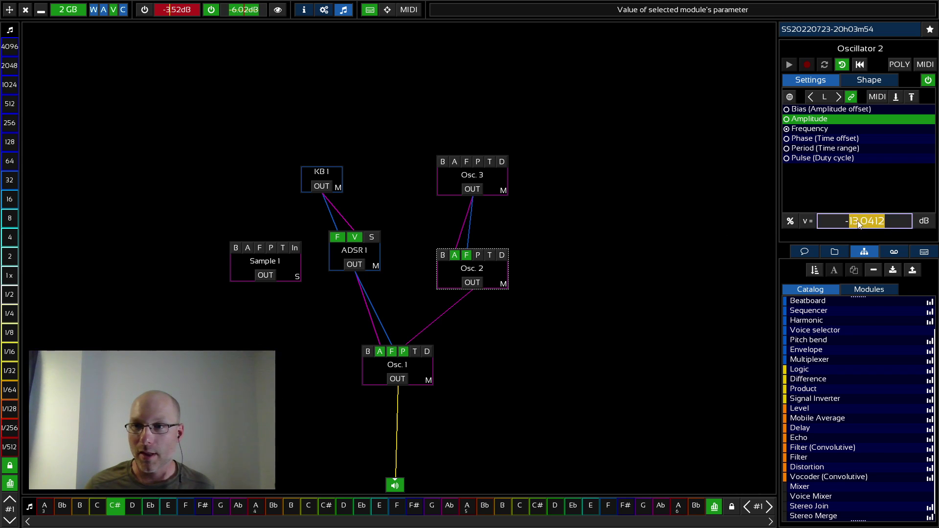
{"action": "scroll", "coordinate": [885, 228], "scroll_direction": "up", "scroll_amount": 17}
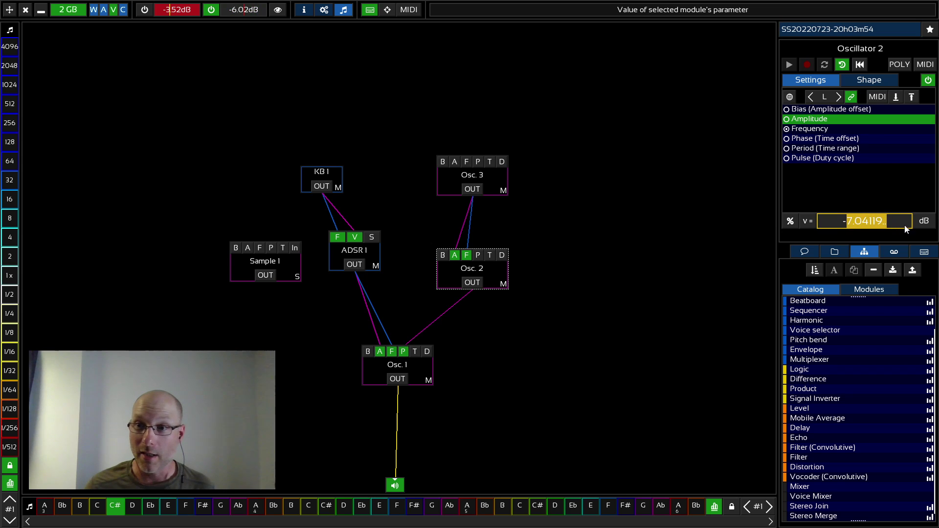
{"action": "left_click", "coordinate": [877, 229]}
{"action": "scroll", "coordinate": [891, 222], "scroll_direction": "up", "scroll_amount": 5}
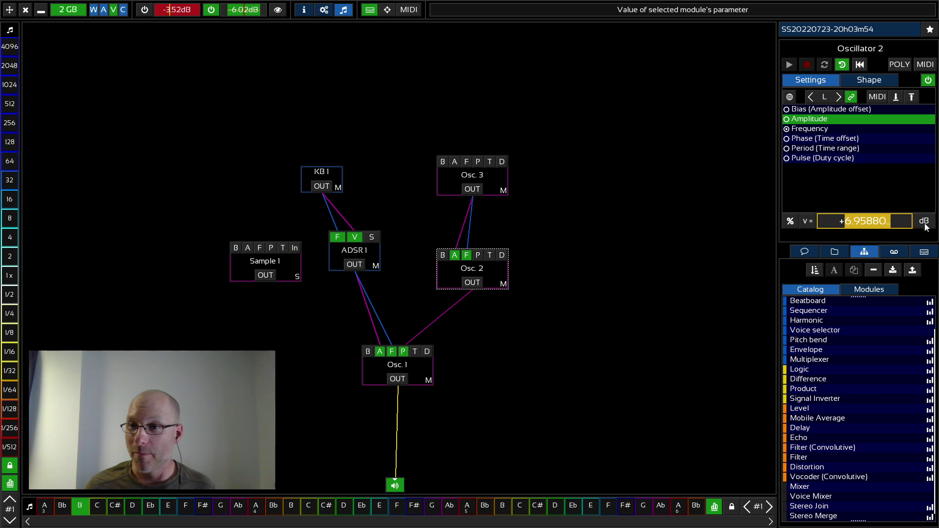
{"action": "scroll", "coordinate": [852, 230], "scroll_direction": "down", "scroll_amount": 7}
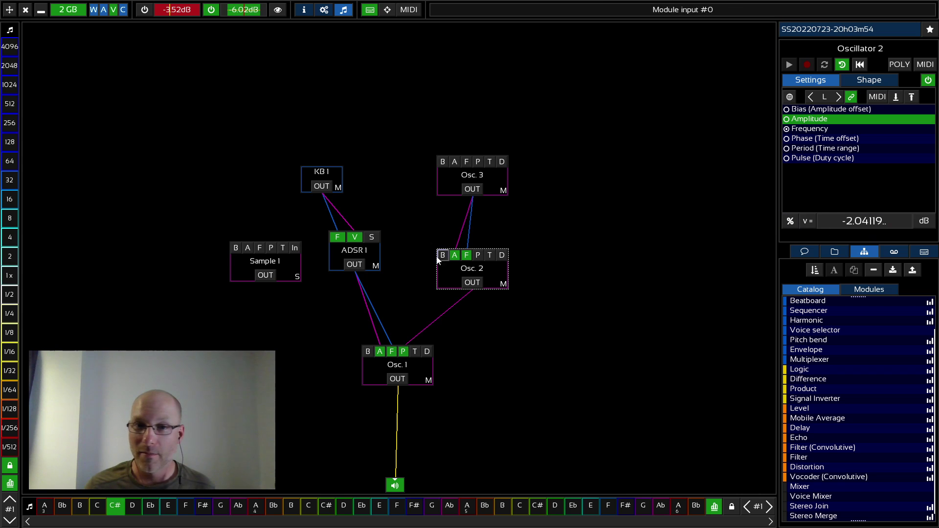
Remove the connection from Osc. 3's output to Osc. 2's Amplitude input.
{"action": "left_click", "coordinate": [472, 189]}
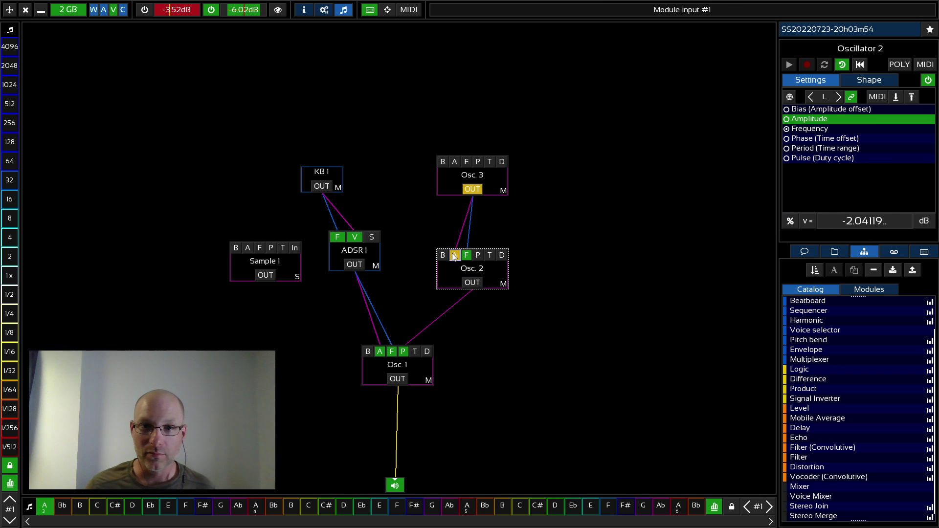
{"action": "left_click", "coordinate": [454, 255]}
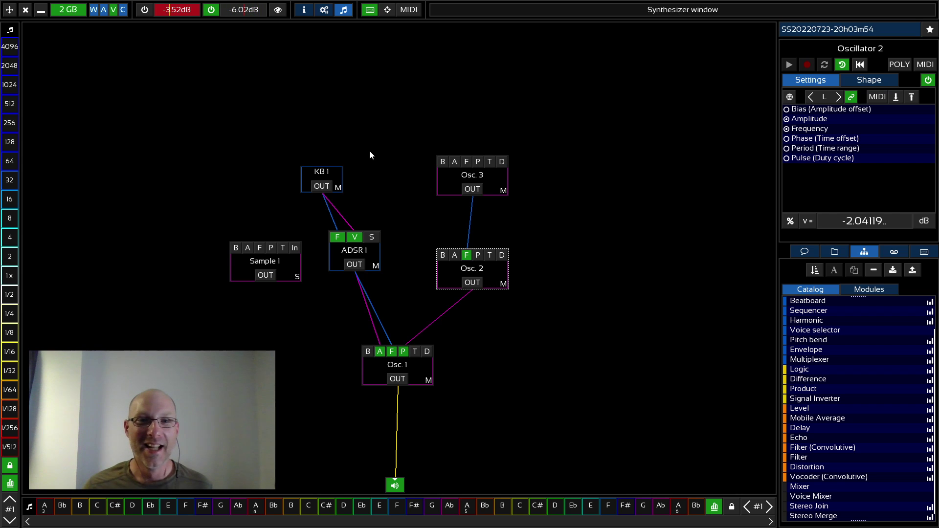
{"action": "left_click_drag", "start_coordinate": [396, 226], "coordinate": [210, 203]}
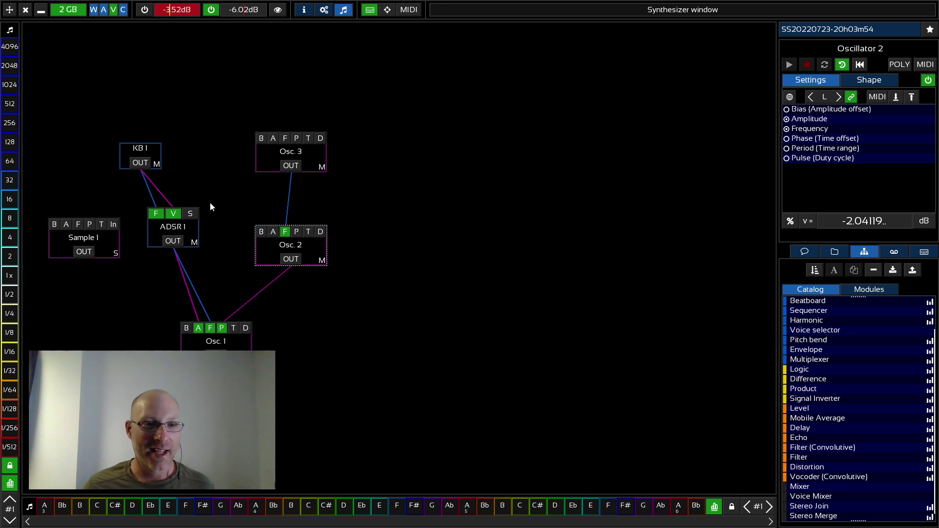
Turn on the signal visualizer in the synthesizer window.
{"action": "left_click", "coordinate": [276, 13]}
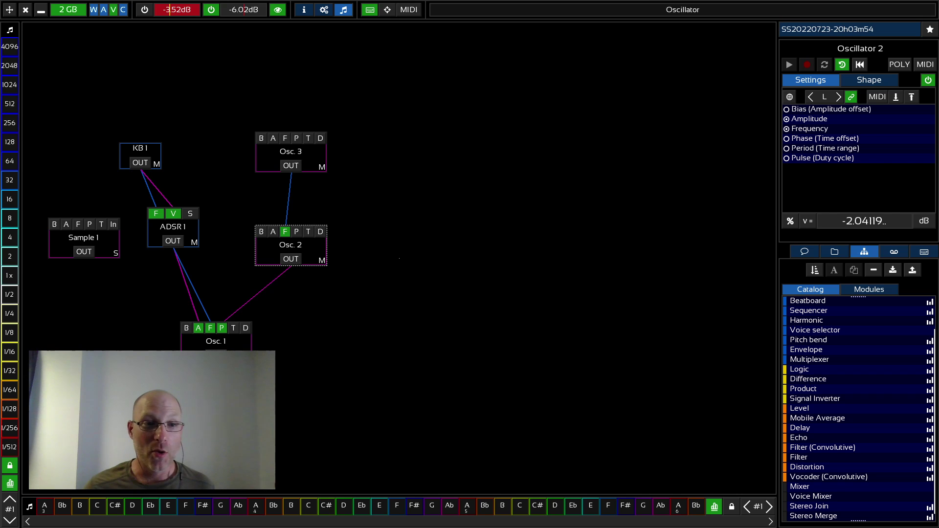
Unlink Oscillator 2's stereo channels for Phase and raise the left channel's Phase offset to +13/127.
{"action": "left_click", "coordinate": [296, 233]}
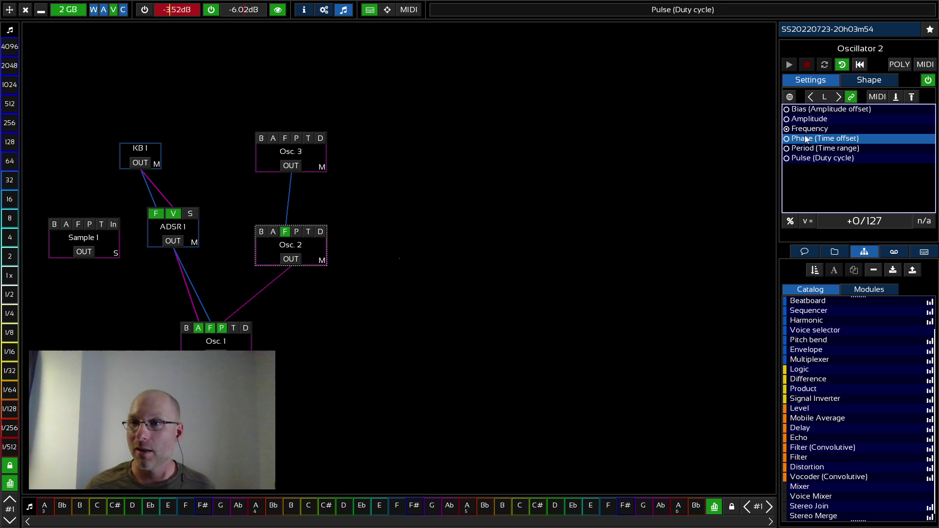
{"action": "left_click", "coordinate": [851, 98]}
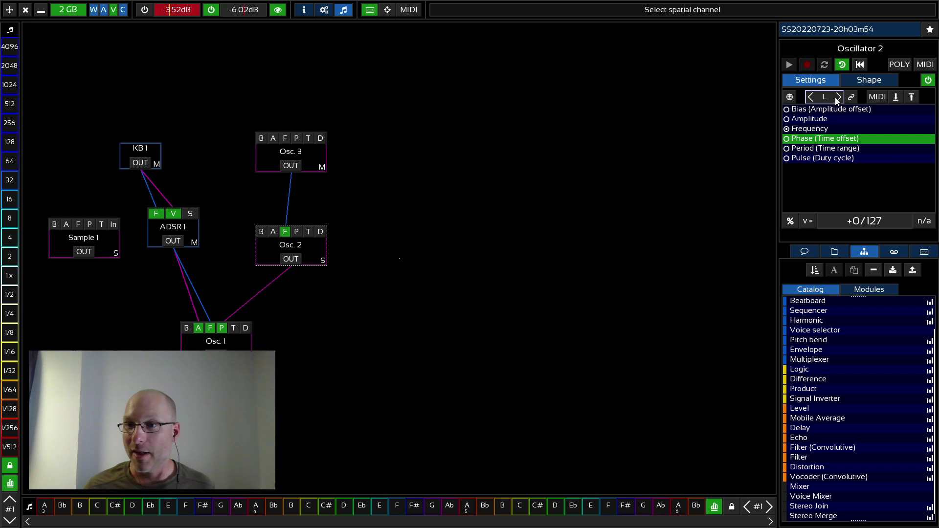
{"action": "left_click_drag", "start_coordinate": [865, 223], "coordinate": [901, 231]}
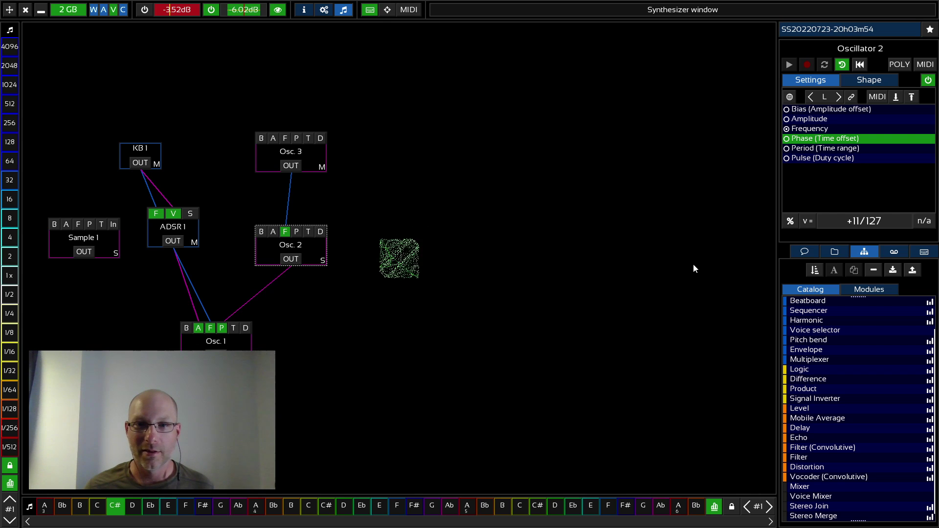
{"action": "left_click_drag", "start_coordinate": [856, 224], "coordinate": [865, 230]}
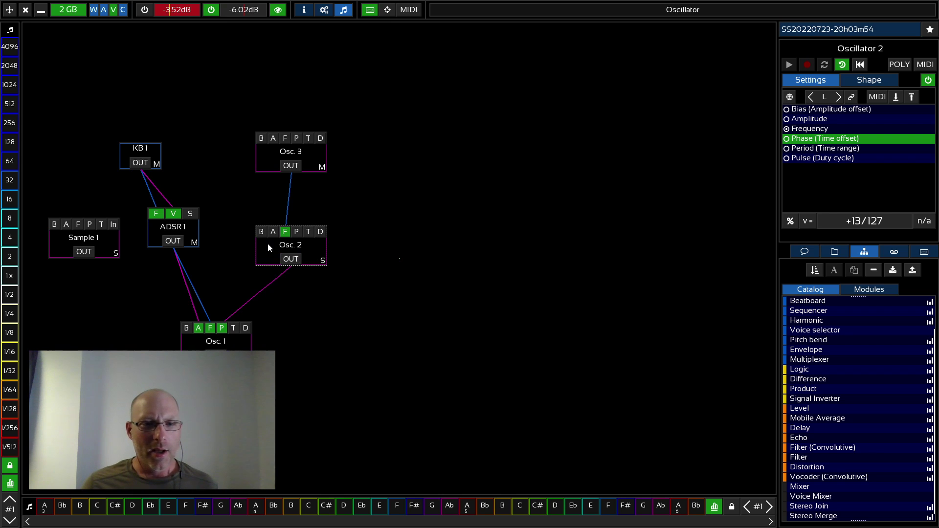
Nudge the Osc. 1 module slightly lower and try other shapes for Oscillator 2, settling on Inverted Parabola.
{"action": "left_click_drag", "start_coordinate": [240, 348], "coordinate": [246, 366]}
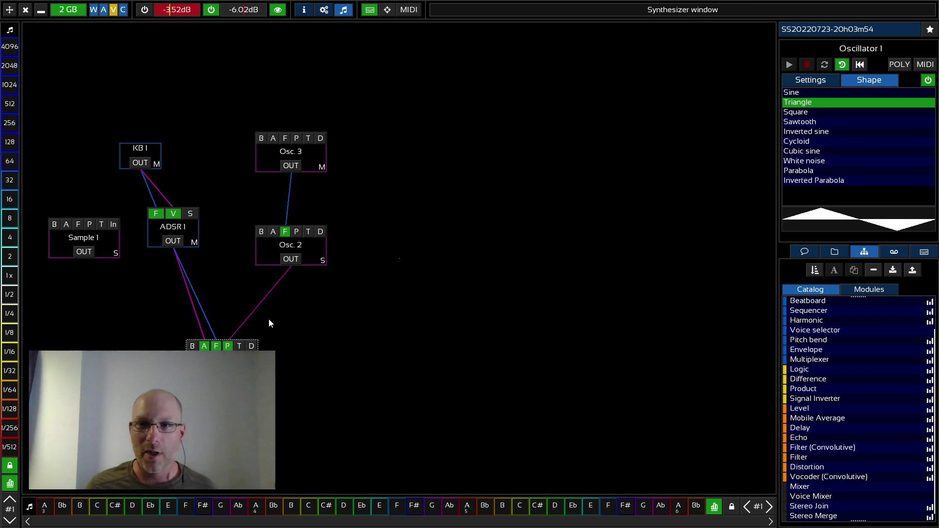
{"action": "left_click", "coordinate": [312, 248]}
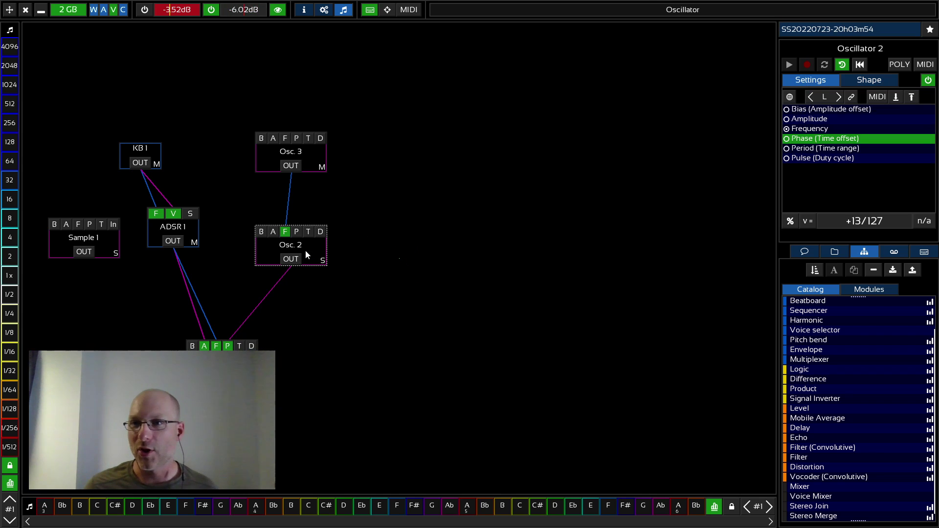
{"action": "left_click", "coordinate": [861, 79]}
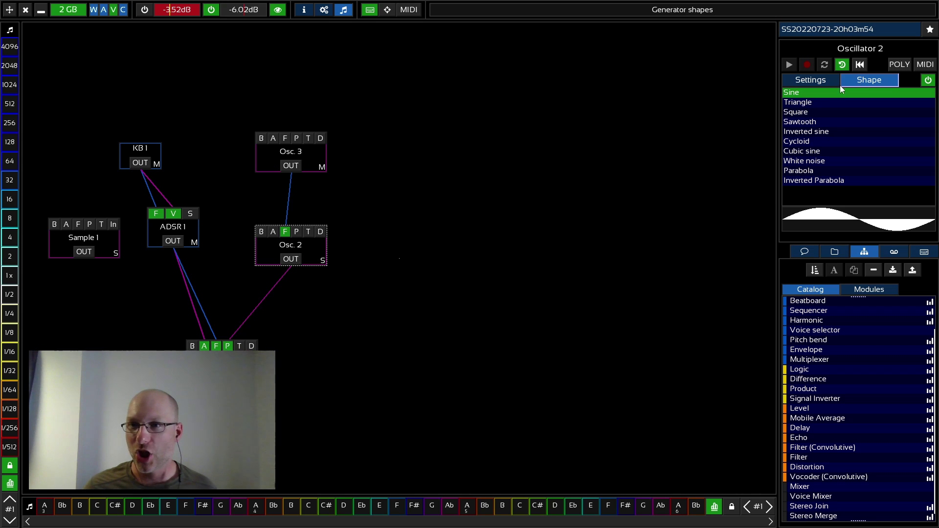
{"action": "left_click", "coordinate": [801, 133]}
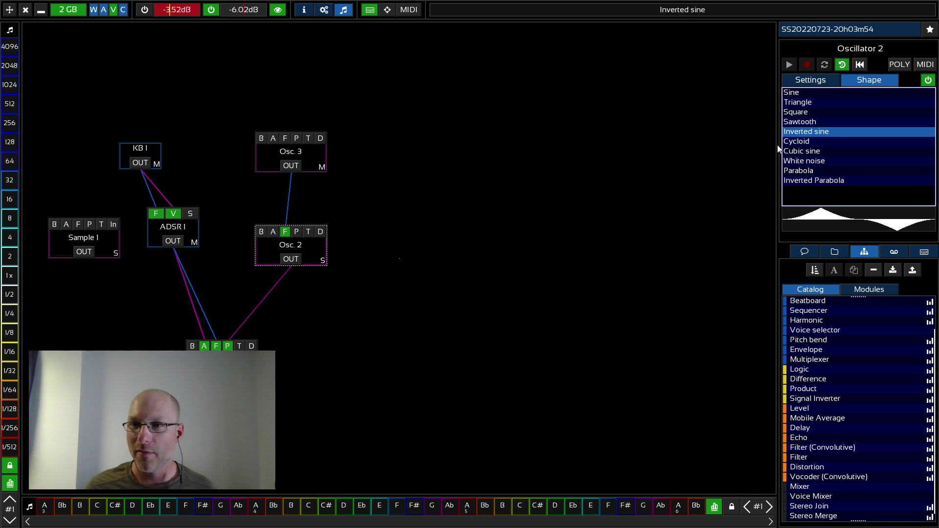
{"action": "left_click", "coordinate": [802, 170]}
{"action": "left_click", "coordinate": [831, 181]}
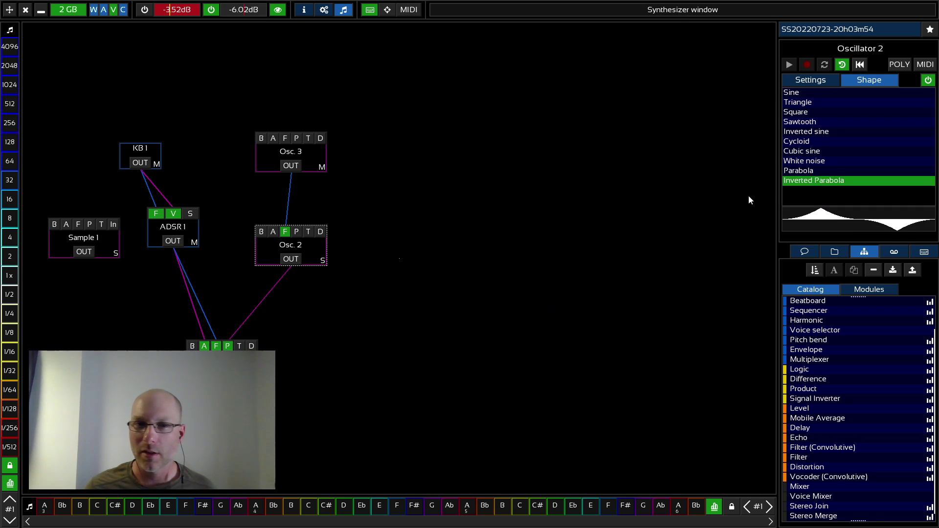
Examine Oscillator 2's Period parameter and its waveform shape.
{"action": "left_click", "coordinate": [830, 80]}
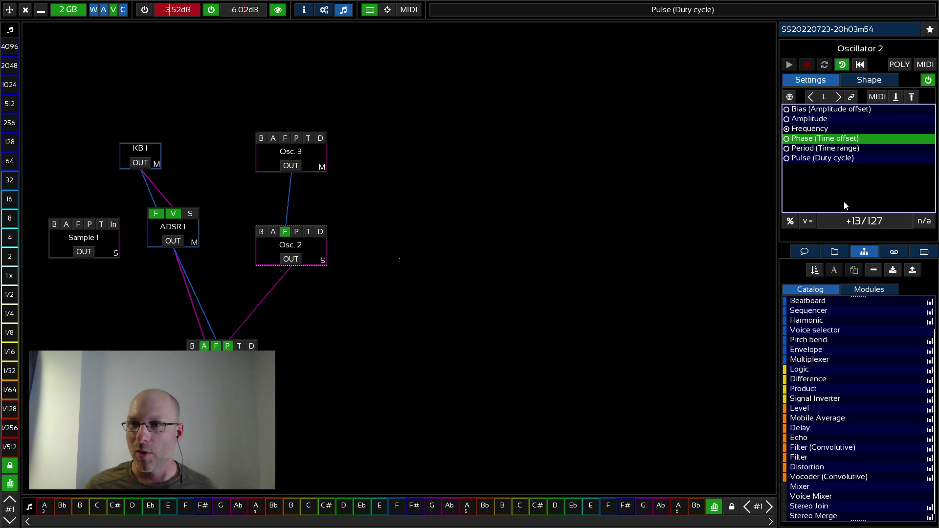
{"action": "left_click", "coordinate": [822, 148]}
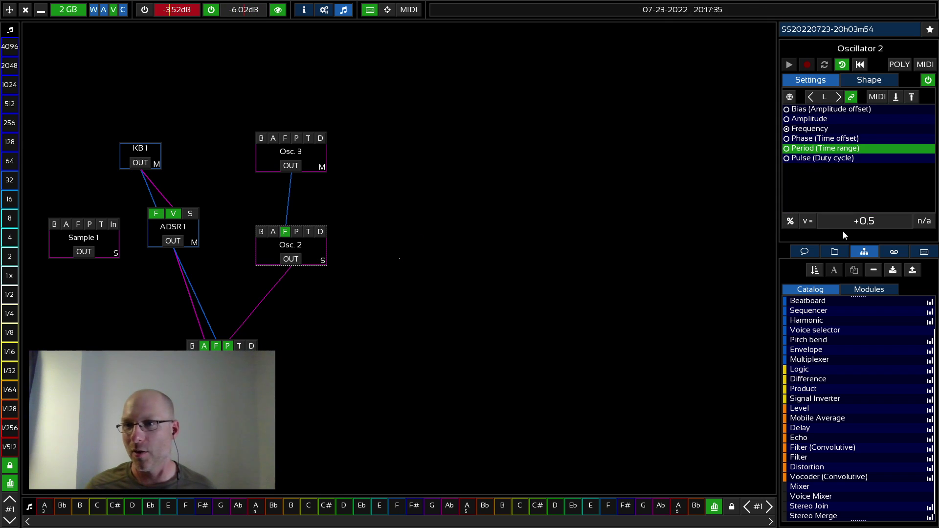
{"action": "left_click", "coordinate": [869, 81]}
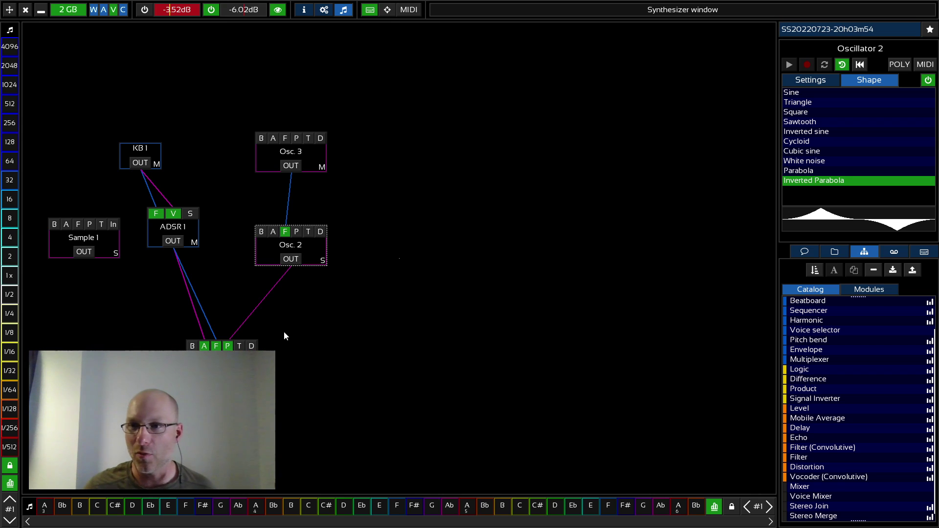
{"action": "left_click", "coordinate": [817, 78]}
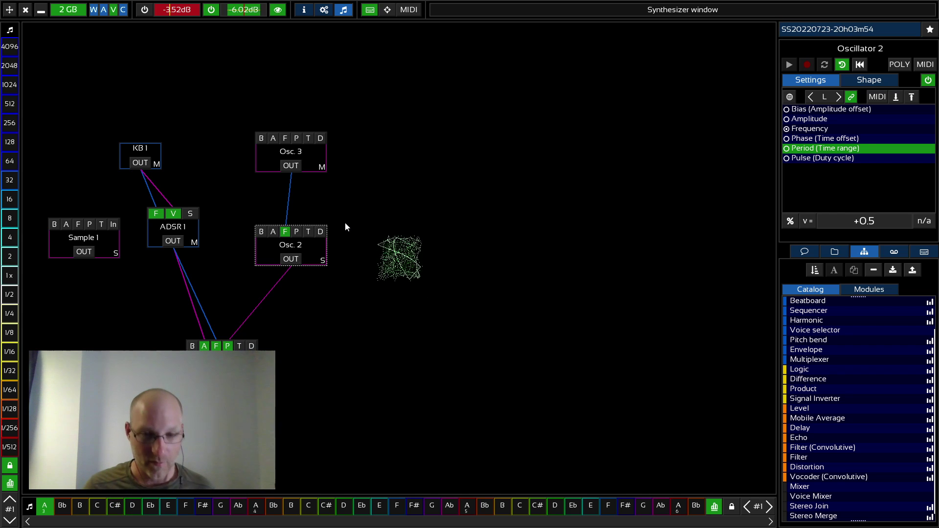
Lower Oscillator 3's Frequency to about 2 Hz.
{"action": "left_click", "coordinate": [285, 138]}
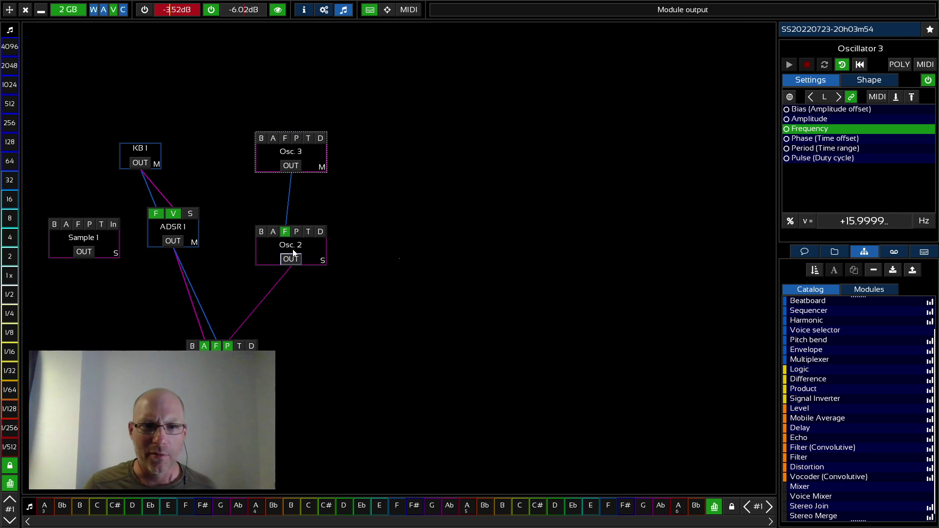
{"action": "left_click_drag", "start_coordinate": [854, 221], "coordinate": [824, 219]}
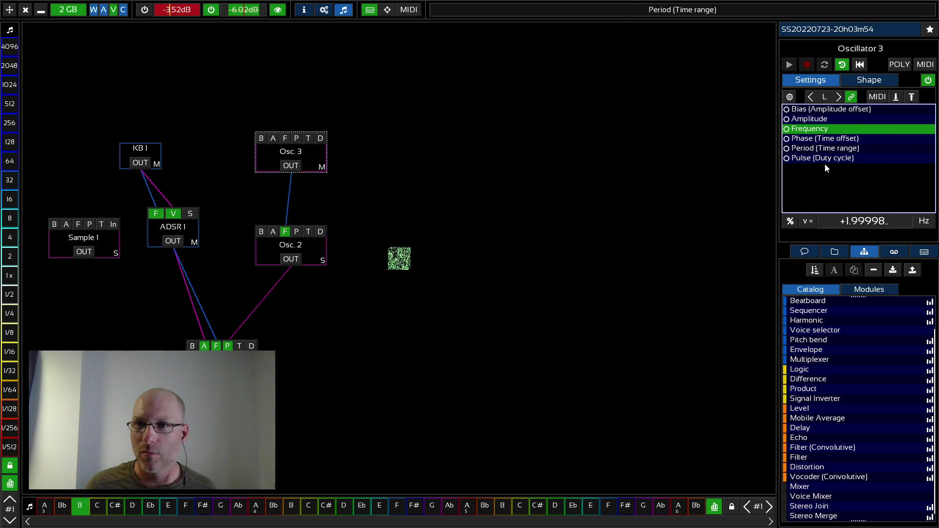
Set Oscillator 3's Amplitude to about -21.04 dB and compare it with its Frequency setting.
{"action": "left_click", "coordinate": [822, 120]}
{"action": "left_click", "coordinate": [822, 119]}
{"action": "double_click", "coordinate": [866, 223]}
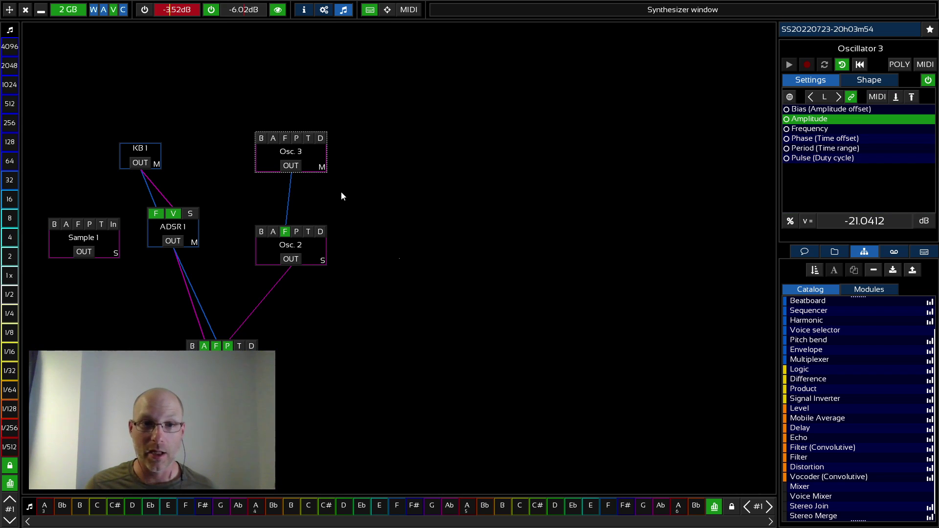
{"action": "left_click", "coordinate": [841, 128]}
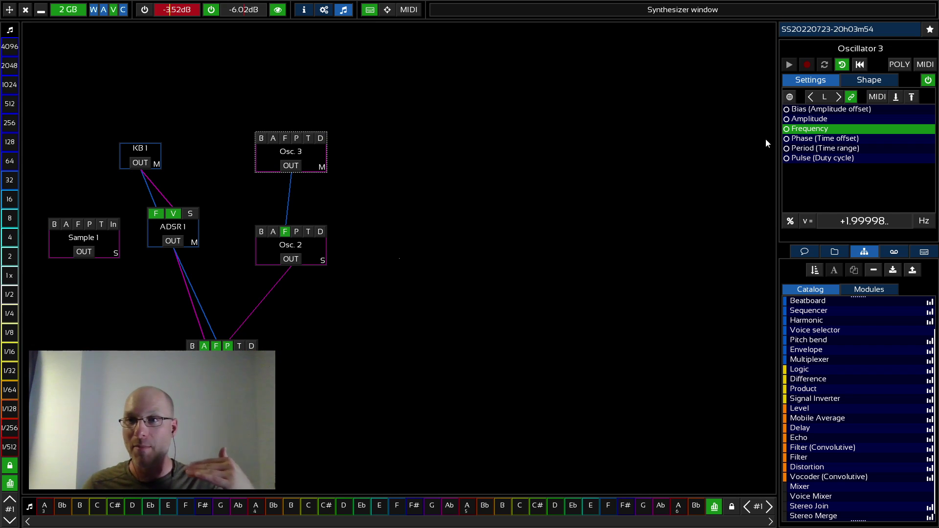
{"action": "left_click", "coordinate": [822, 119]}
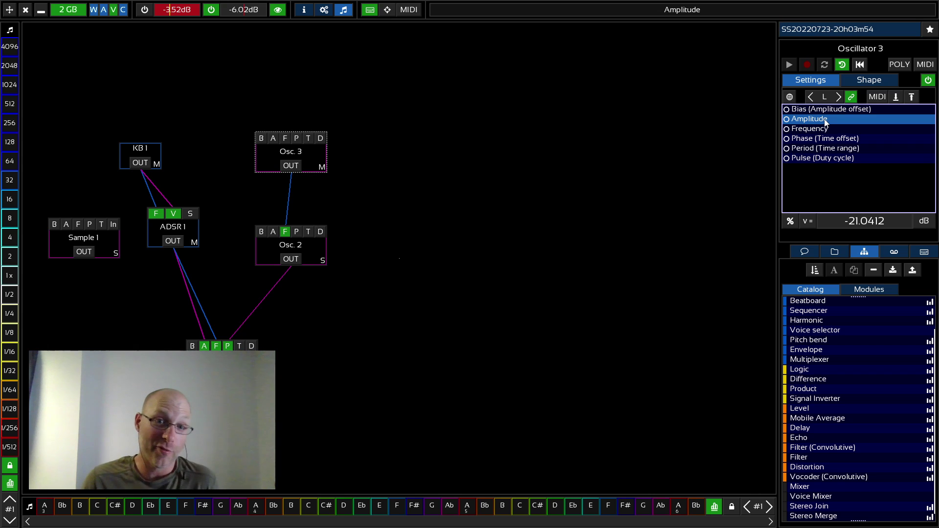
Sweep Oscillator 3's Amplitude up and down, and leave it at about -26.04 dB.
{"action": "left_click_drag", "start_coordinate": [871, 217], "coordinate": [913, 229]}
{"action": "left_click_drag", "start_coordinate": [847, 230], "coordinate": [937, 224]}
{"action": "left_click_drag", "start_coordinate": [857, 226], "coordinate": [759, 230]}
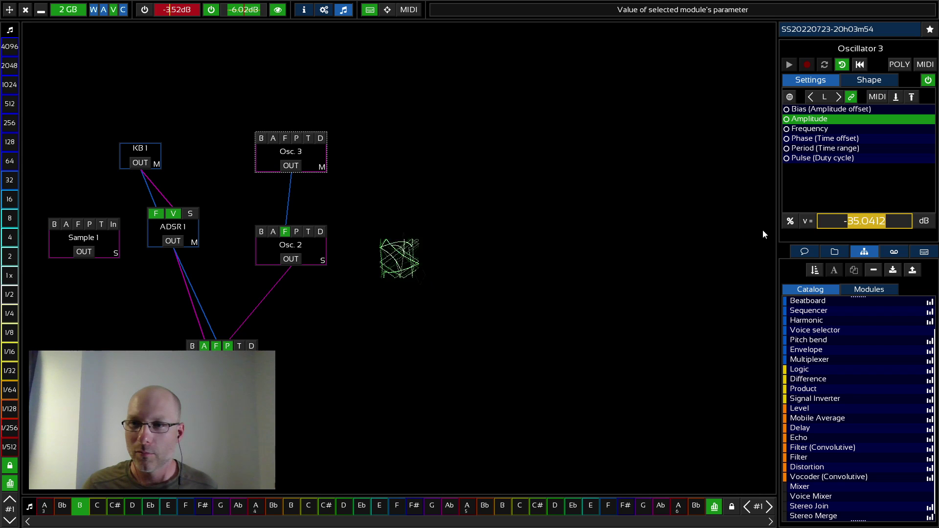
{"action": "left_click_drag", "start_coordinate": [867, 230], "coordinate": [827, 230]}
{"action": "left_click_drag", "start_coordinate": [700, 243], "coordinate": [724, 239]}
{"action": "left_click_drag", "start_coordinate": [638, 236], "coordinate": [821, 237]}
{"action": "left_click_drag", "start_coordinate": [676, 237], "coordinate": [638, 235]}
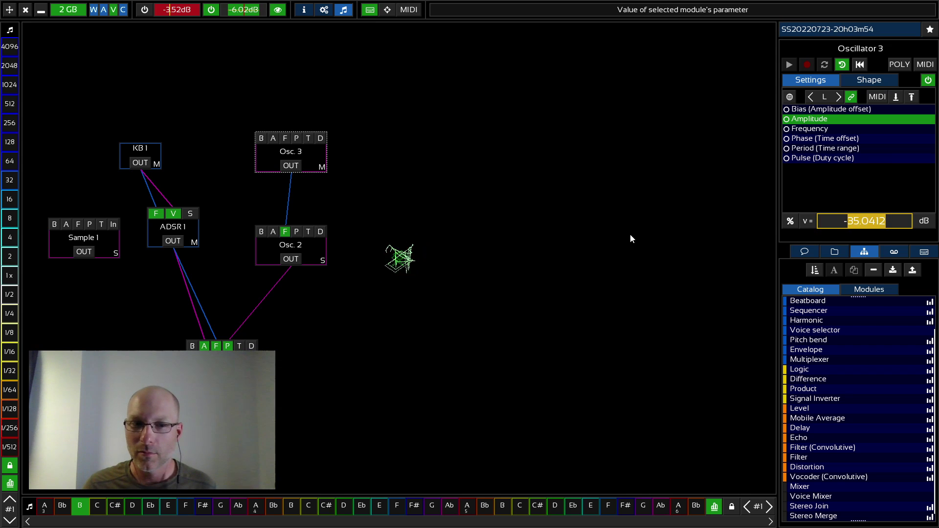
{"action": "left_click_drag", "start_coordinate": [788, 230], "coordinate": [755, 226]}
{"action": "left_click", "coordinate": [860, 221]}
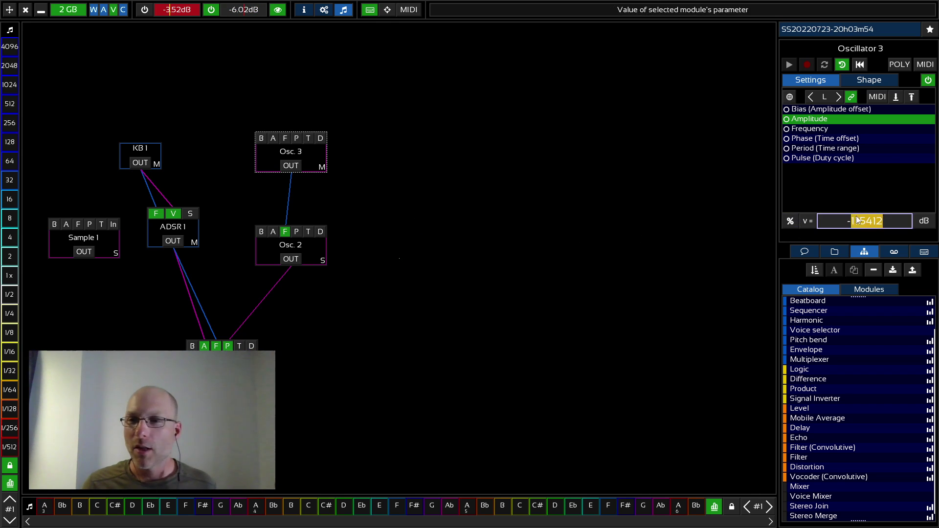
{"action": "left_click_drag", "start_coordinate": [730, 222], "coordinate": [721, 220]}
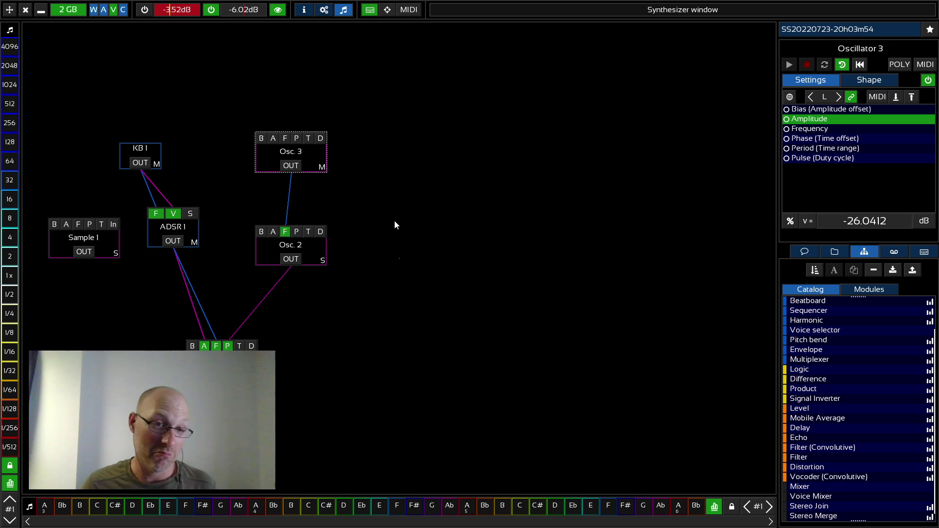
{"action": "left_click", "coordinate": [858, 222]}
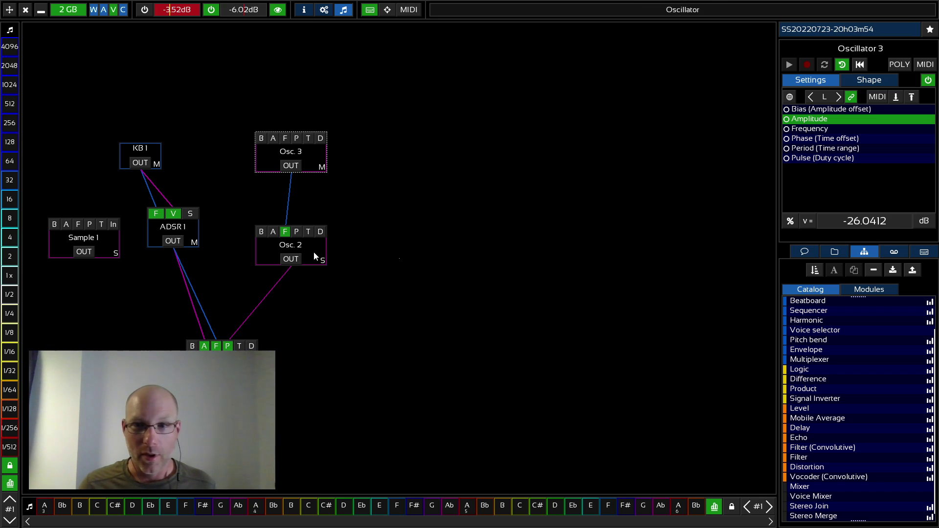
Add a fourth oscillator module above Osc. 3 and connect its output to Osc. 3's Amplitude input.
{"action": "scroll", "coordinate": [832, 313], "scroll_direction": "up", "scroll_amount": 4}
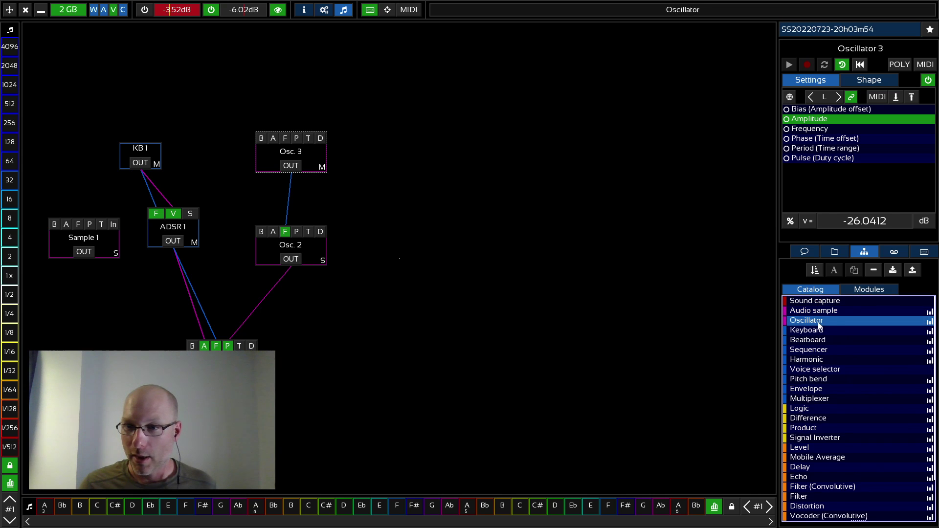
{"action": "left_click_drag", "start_coordinate": [818, 322], "coordinate": [224, 95]}
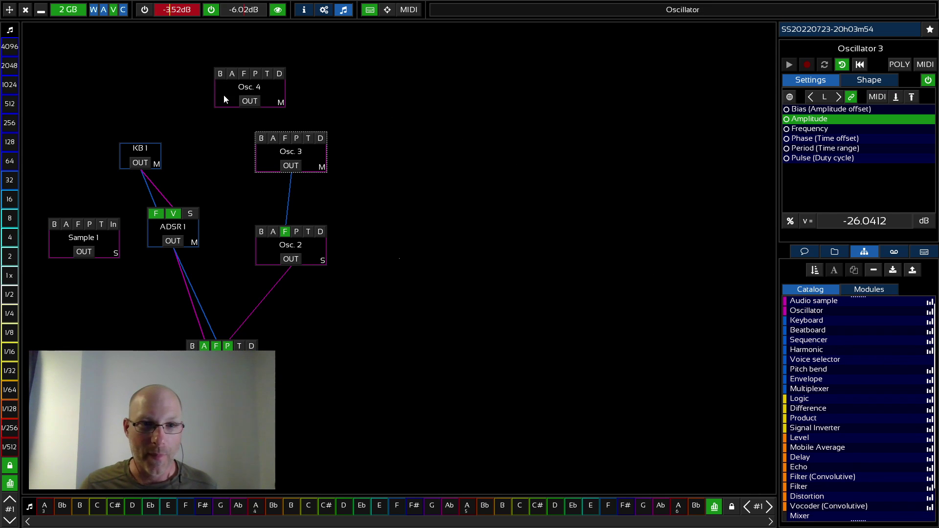
{"action": "left_click", "coordinate": [275, 139]}
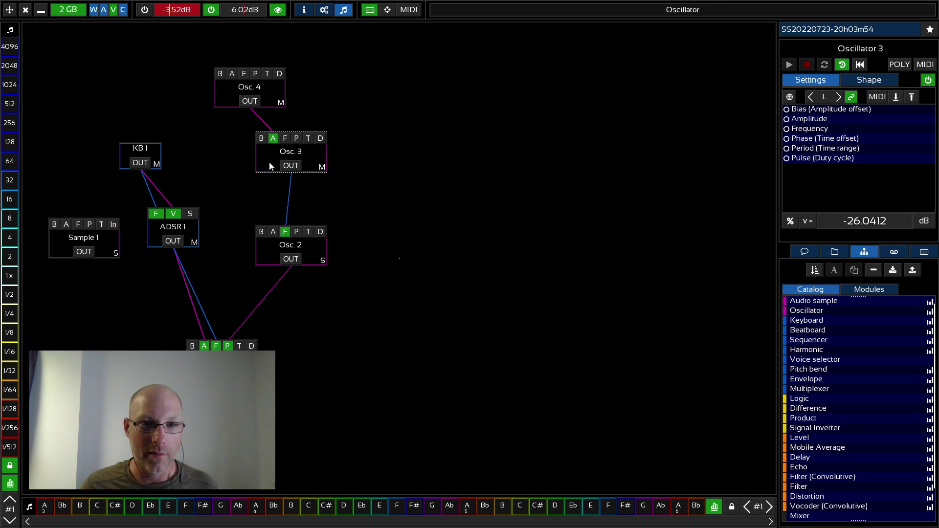
Set Oscillator 3's Amplitude to 0 dB.
{"action": "left_click", "coordinate": [273, 139]}
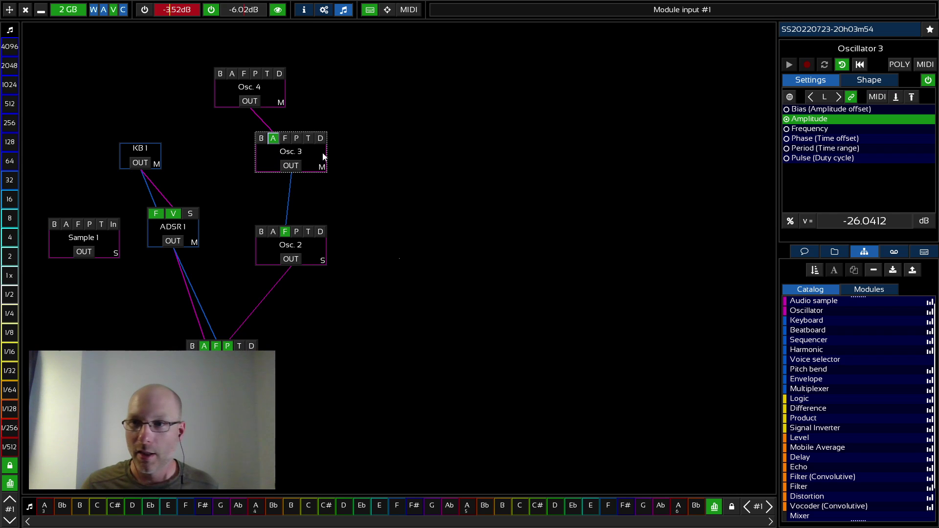
{"action": "left_click", "coordinate": [807, 223]}
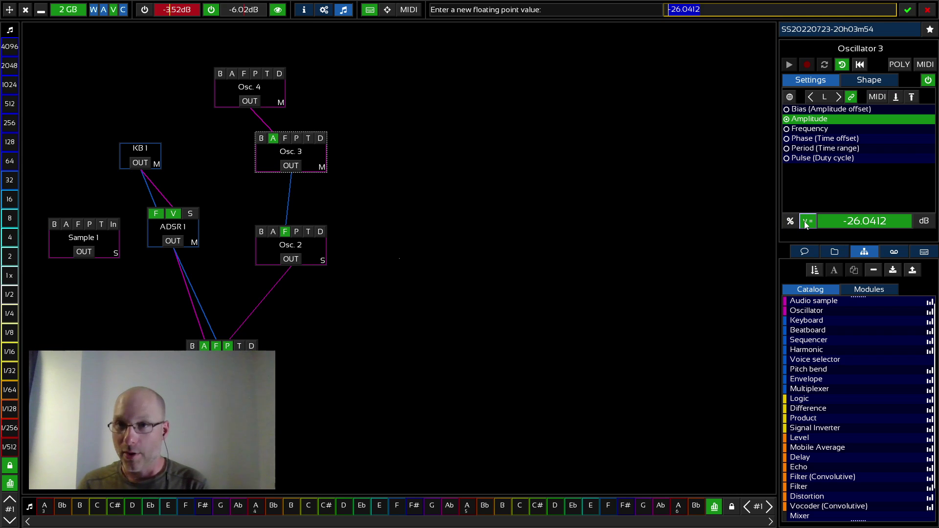
{"action": "key", "text": "Return"}
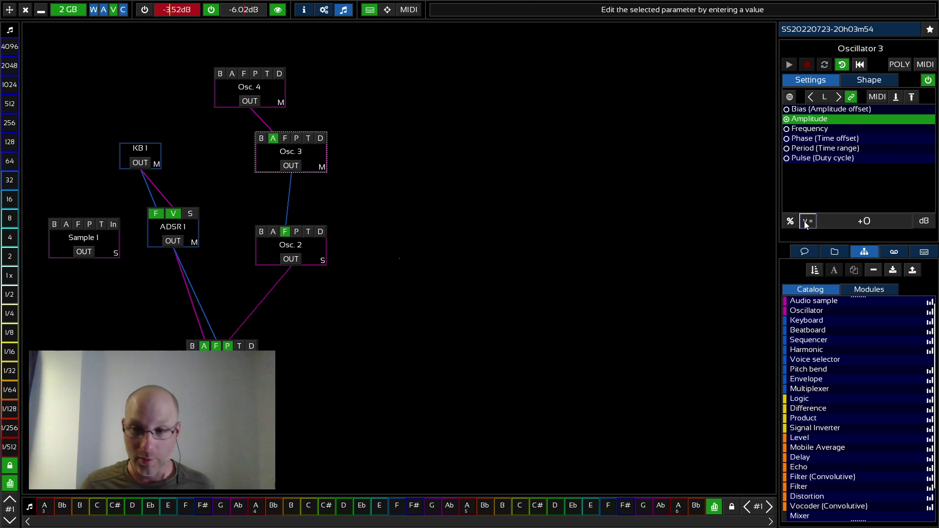
{"action": "left_click", "coordinate": [928, 223]}
{"action": "left_click", "coordinate": [926, 224]}
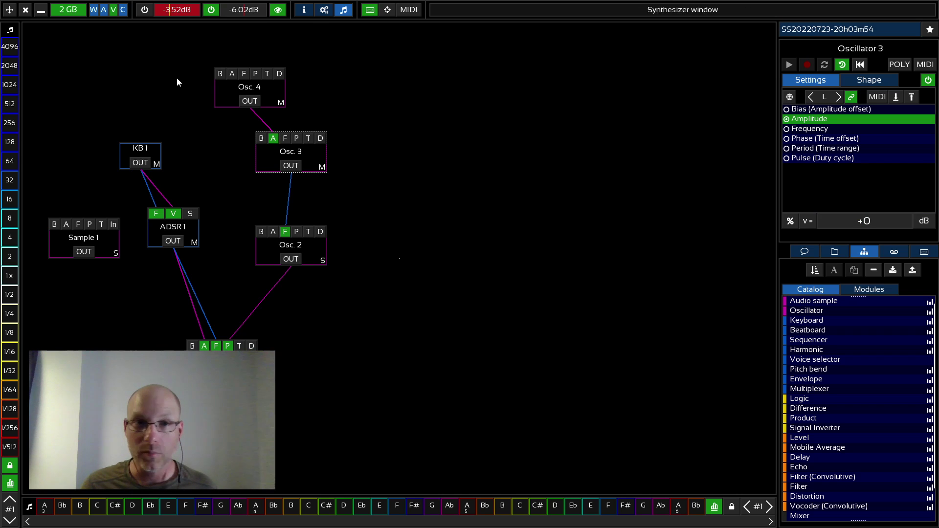
Set Oscillator 4's Frequency to 2 Hz and lower it to 1 Hz.
{"action": "left_click", "coordinate": [245, 76]}
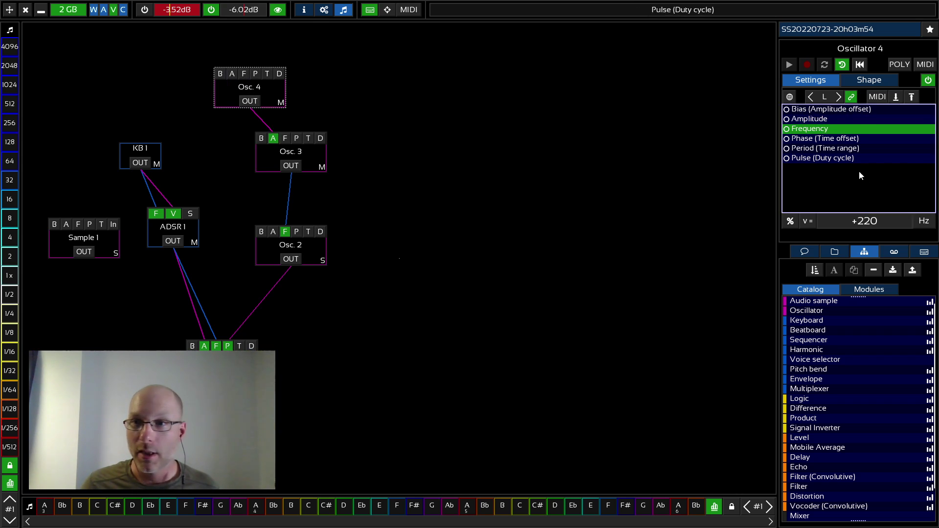
{"action": "left_click", "coordinate": [806, 222]}
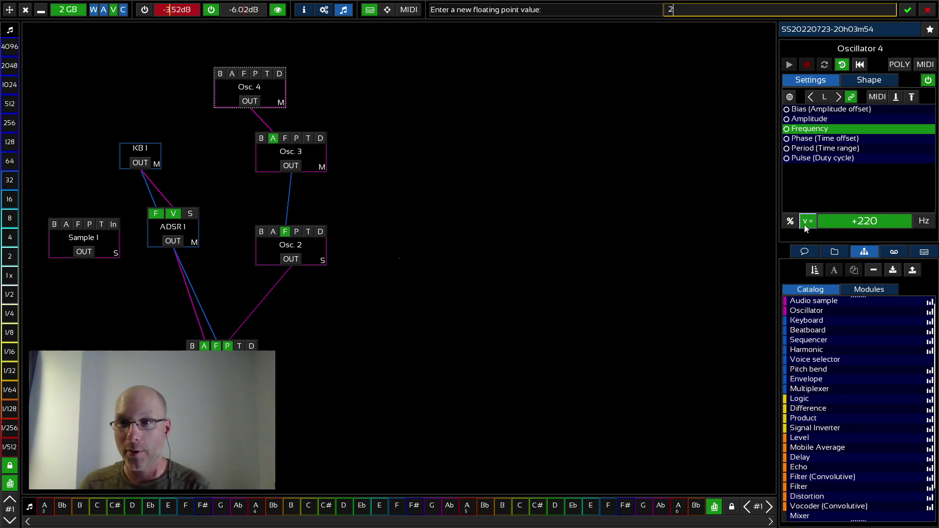
{"action": "key", "text": "Return"}
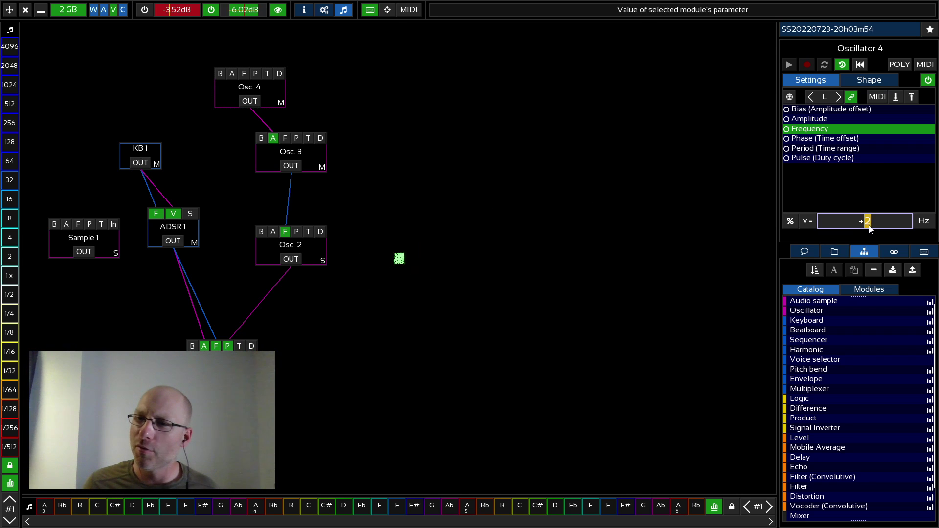
{"action": "scroll", "coordinate": [867, 223], "scroll_direction": "down", "scroll_amount": 1}
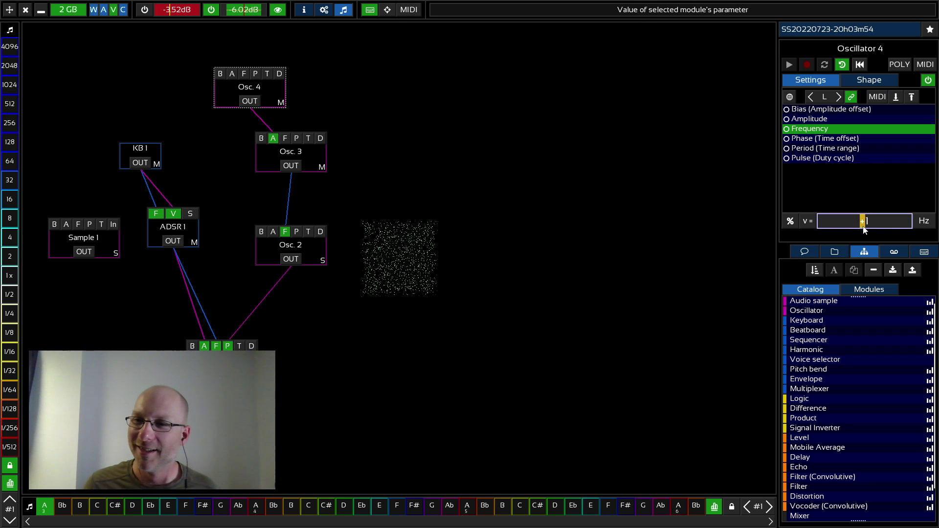
Raise Oscillator 4's Amplitude to about -9 dB and lower it to -15.5412 dB.
{"action": "left_click", "coordinate": [837, 120]}
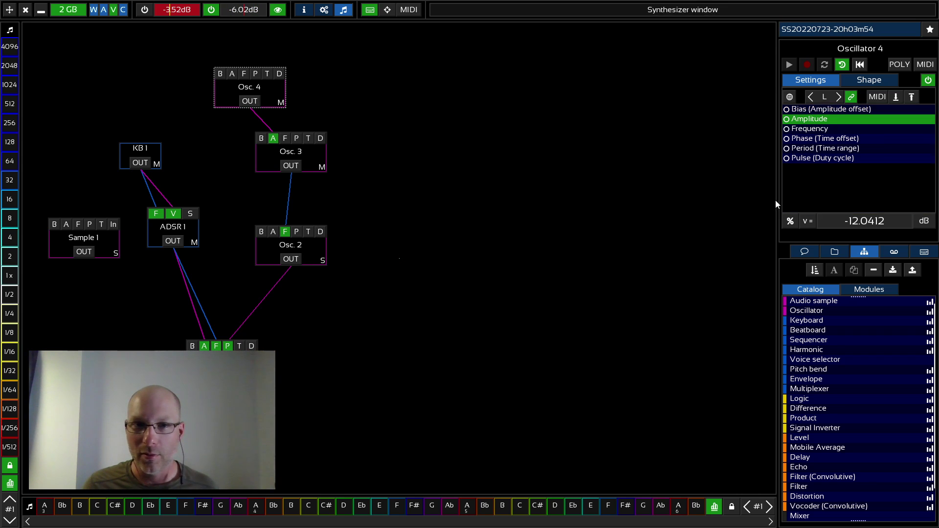
{"action": "scroll", "coordinate": [870, 222], "scroll_direction": "up", "scroll_amount": 3}
{"action": "scroll", "coordinate": [871, 228], "scroll_direction": "down", "scroll_amount": 9}
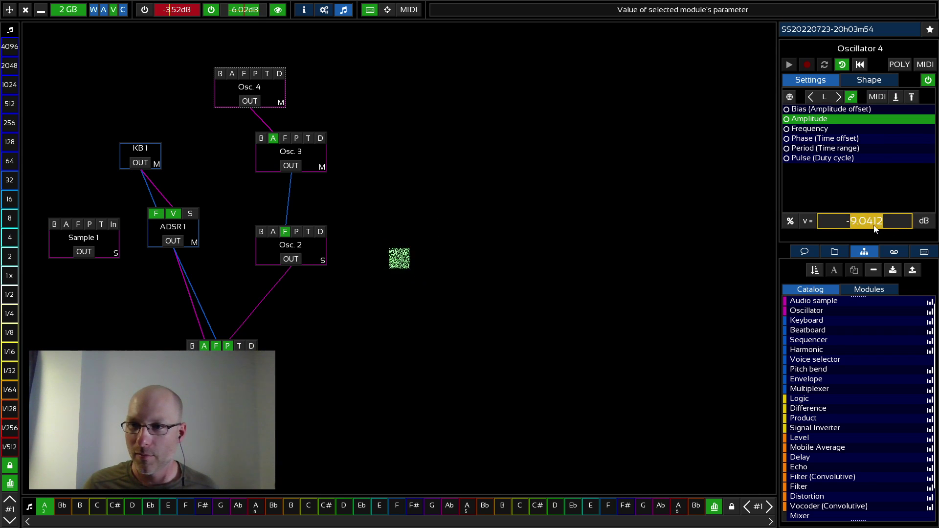
Raise Oscillator 4's Bias (Amplitude offset) gradually to -24.5 dB.
{"action": "left_click", "coordinate": [808, 109]}
{"action": "scroll", "coordinate": [876, 222], "scroll_direction": "up", "scroll_amount": 10}
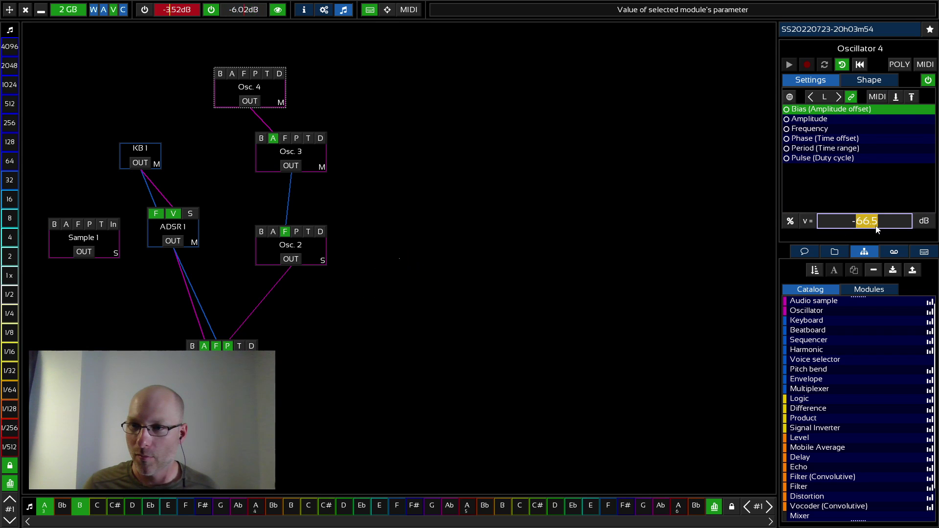
{"action": "scroll", "coordinate": [877, 229], "scroll_direction": "up", "scroll_amount": 8}
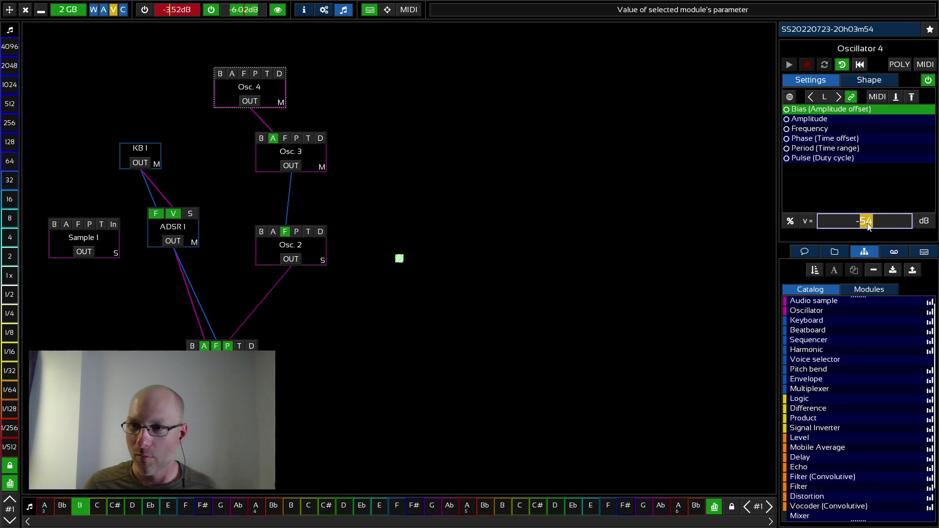
{"action": "scroll", "coordinate": [859, 226], "scroll_direction": "up", "scroll_amount": 13}
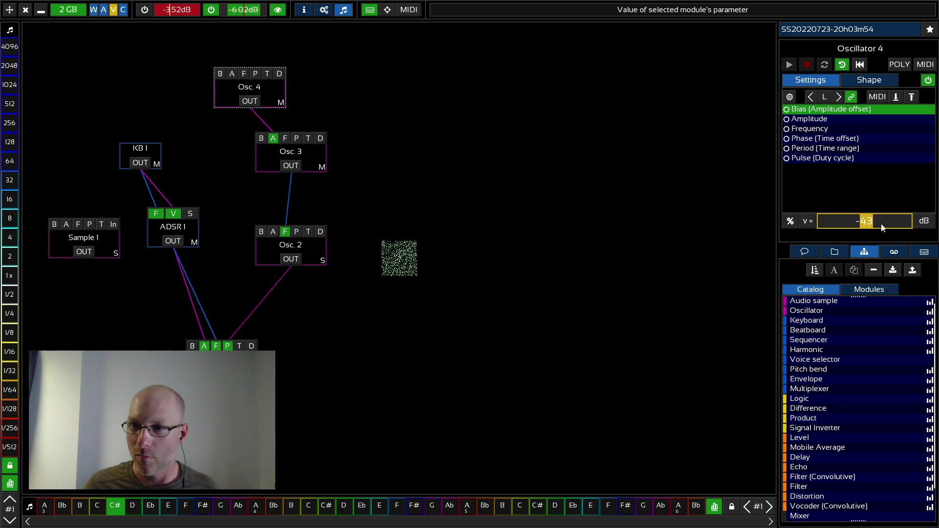
{"action": "scroll", "coordinate": [897, 222], "scroll_direction": "up", "scroll_amount": 6}
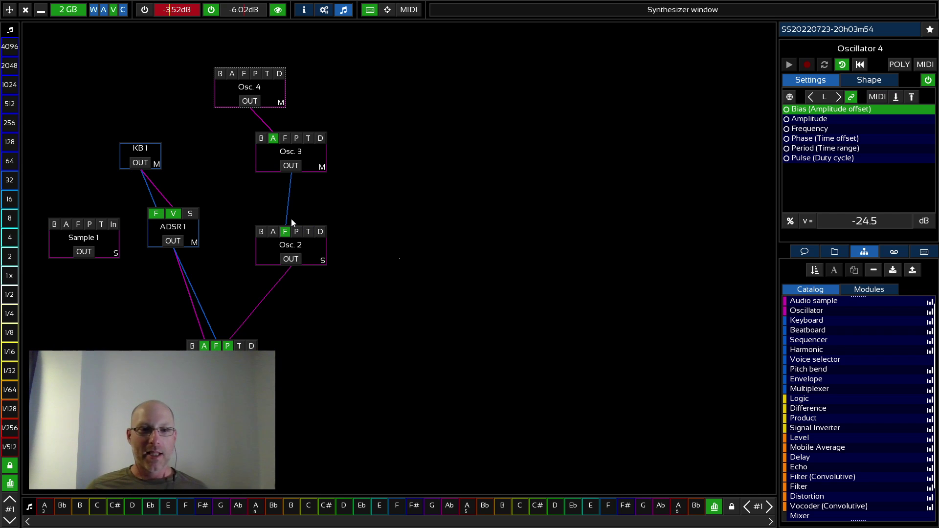
Set Oscillator 4's Period (Time range) to 0.5 and its waveform shape to Triangle.
{"action": "left_click_drag", "start_coordinate": [378, 214], "coordinate": [391, 221]}
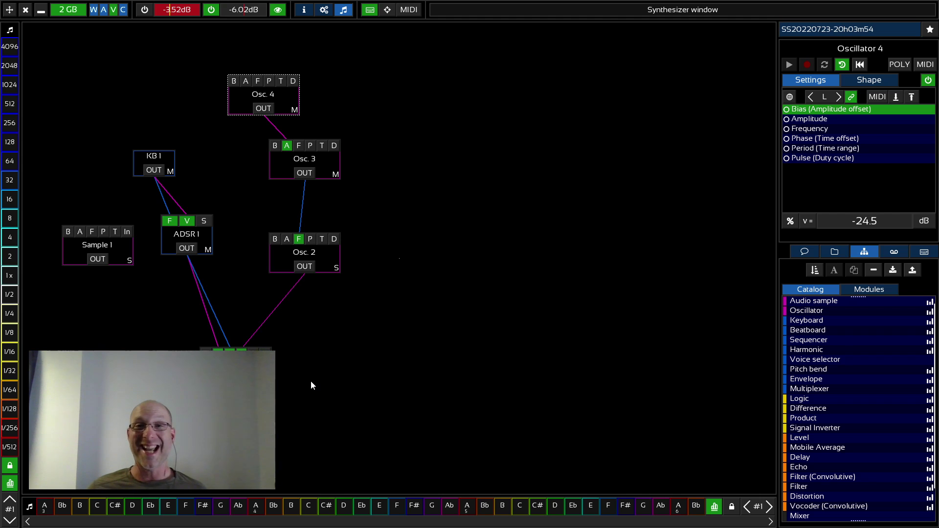
{"action": "left_click", "coordinate": [322, 254]}
{"action": "left_click", "coordinate": [325, 163]}
{"action": "left_click", "coordinate": [288, 108]}
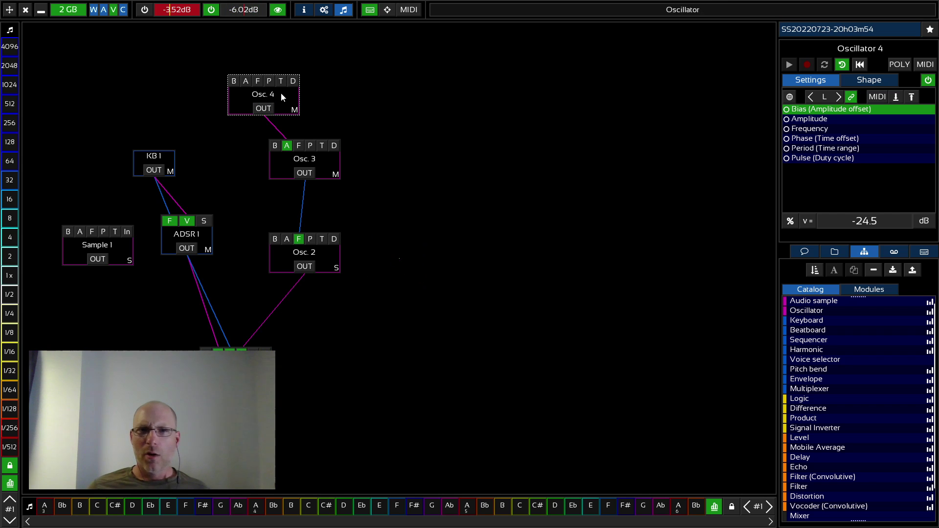
{"action": "left_click", "coordinate": [813, 148]}
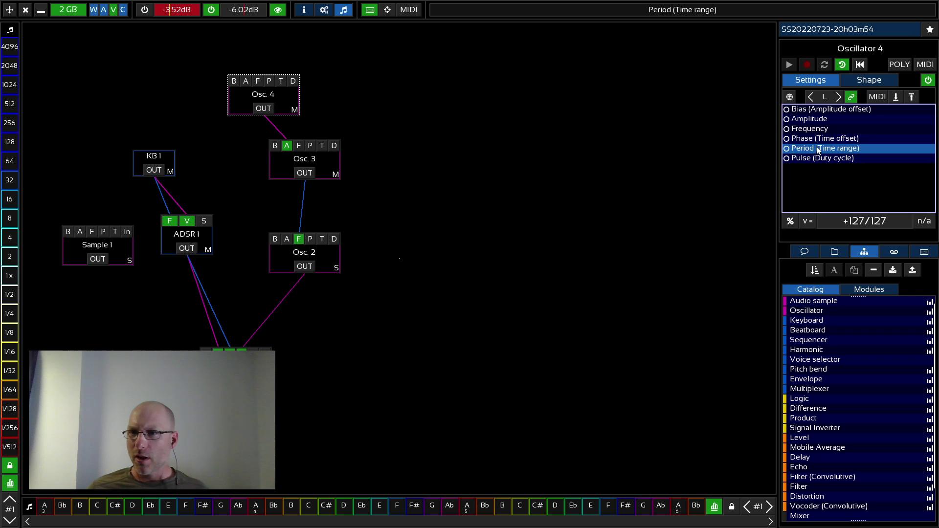
{"action": "left_click", "coordinate": [806, 222]}
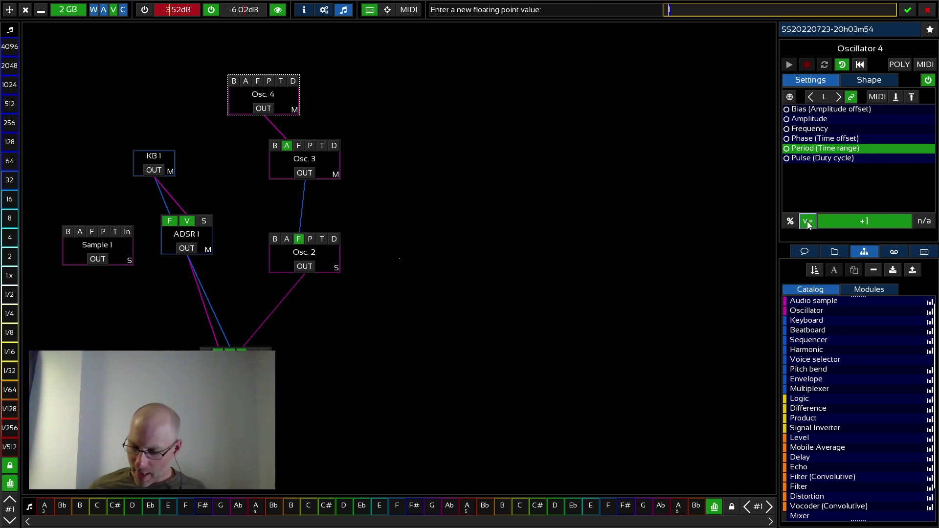
{"action": "type", "text": ".5"}
{"action": "key", "text": "Return"}
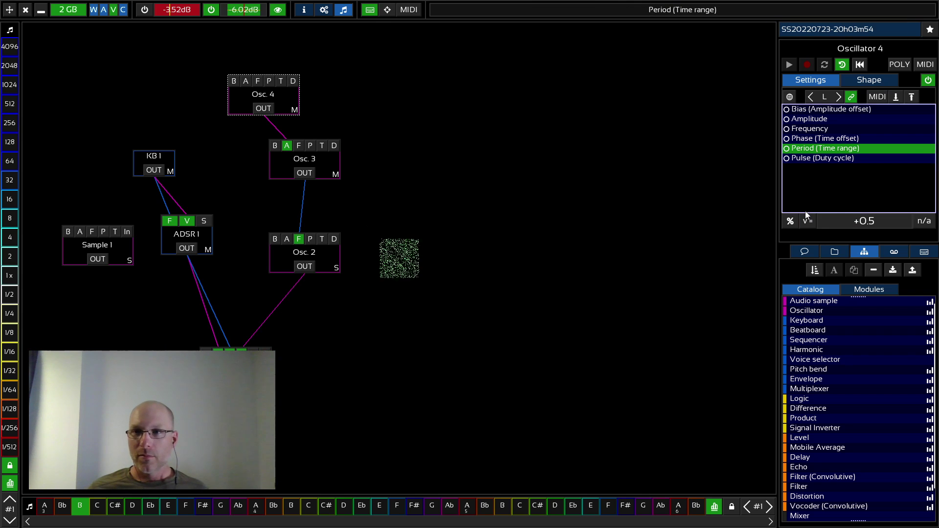
{"action": "left_click", "coordinate": [880, 80]}
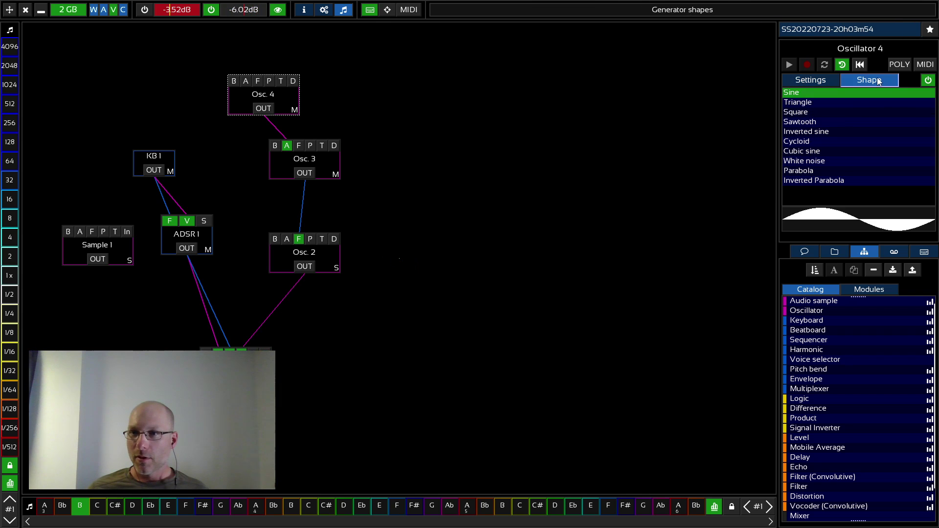
{"action": "left_click", "coordinate": [836, 103]}
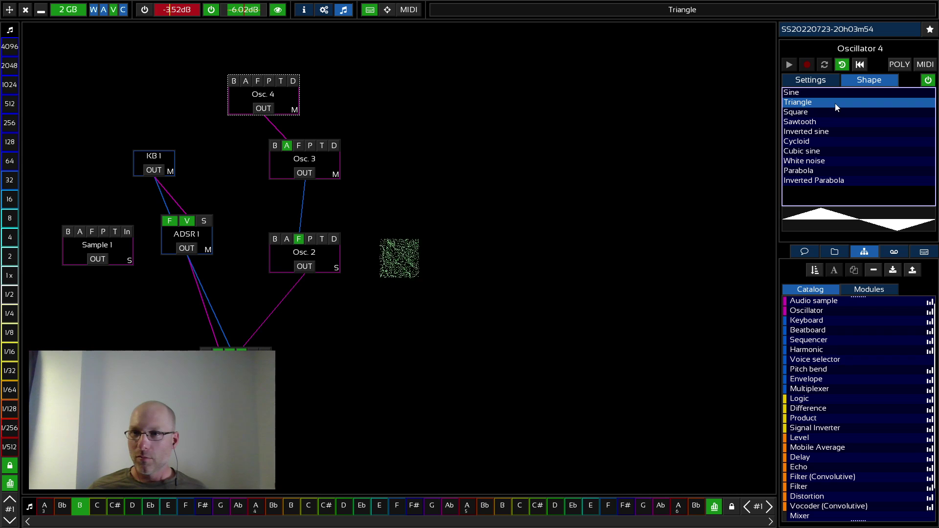
Connect Osc. 2's output to Oscillator 1's Period input.
{"action": "left_click", "coordinate": [236, 365]}
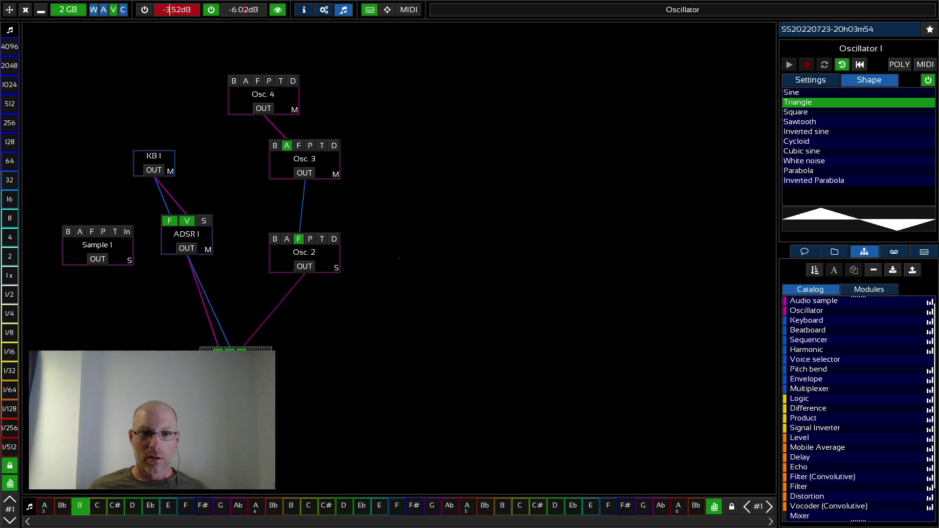
{"action": "left_click_drag", "start_coordinate": [306, 271], "coordinate": [254, 351]}
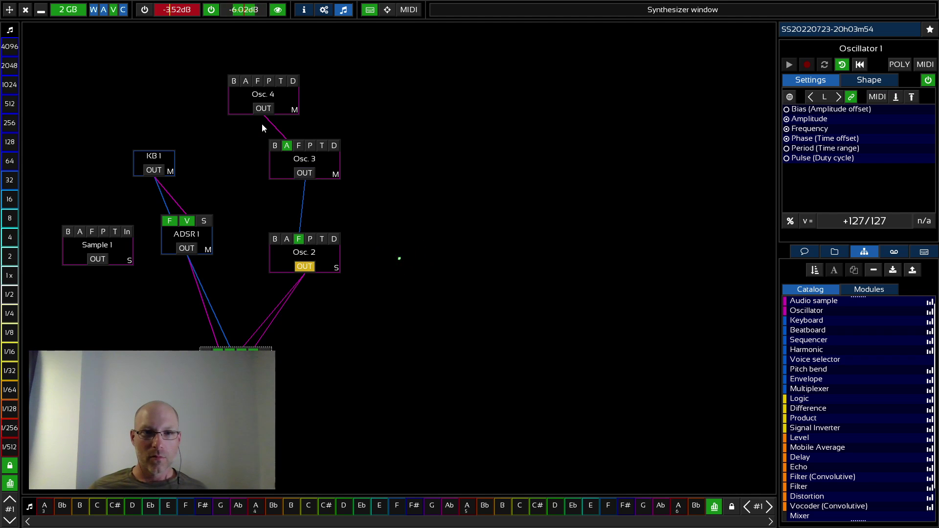
Try feeding Oscillator 4's Amplitude input from Osc. 2's output and from its own output.
{"action": "left_click", "coordinate": [246, 81]}
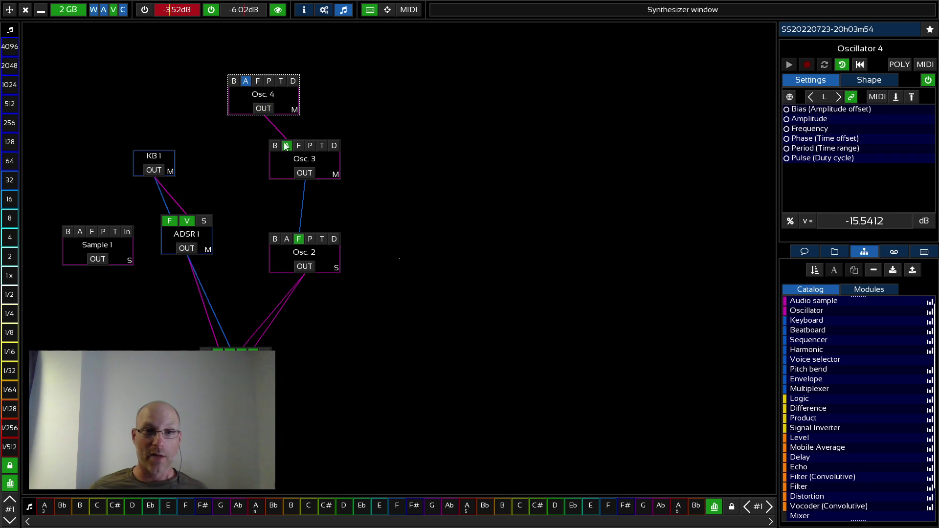
{"action": "left_click_drag", "start_coordinate": [302, 266], "coordinate": [246, 86]}
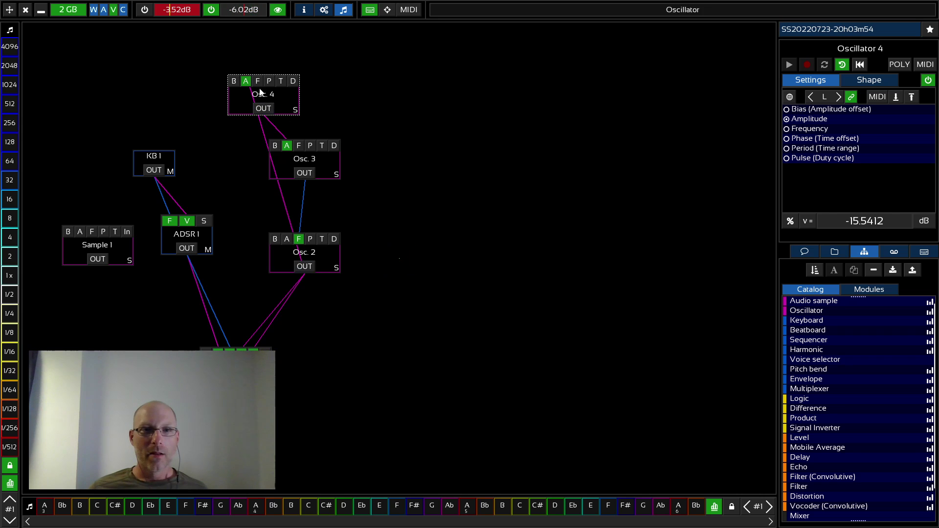
{"action": "left_click_drag", "start_coordinate": [245, 82], "coordinate": [304, 266]}
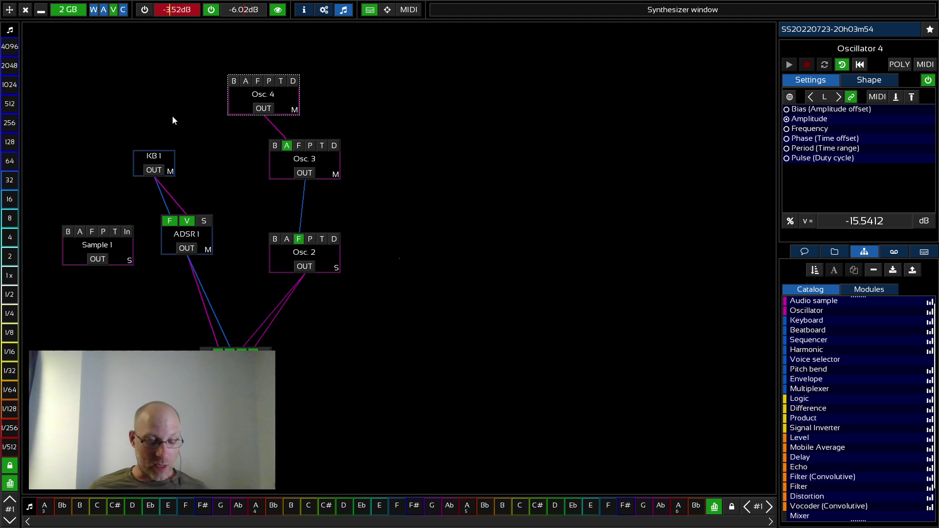
{"action": "left_click", "coordinate": [246, 81]}
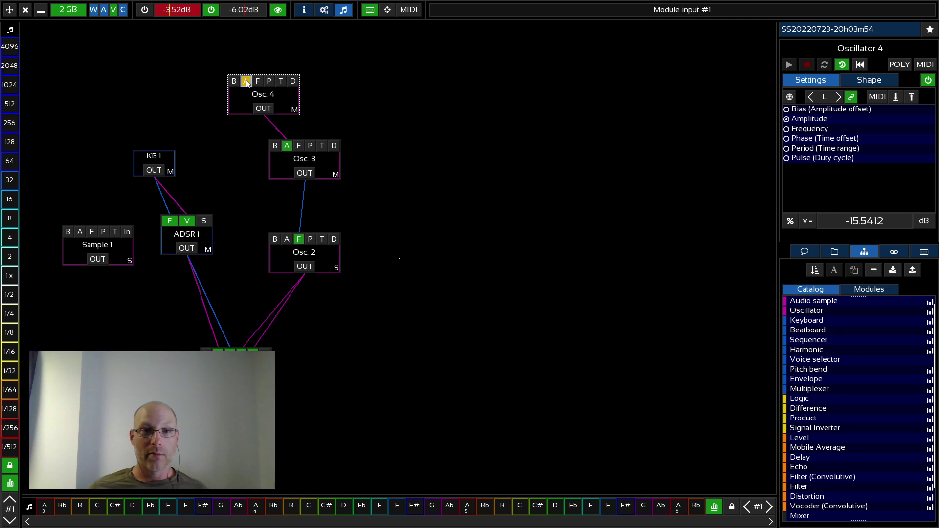
{"action": "left_click", "coordinate": [264, 110]}
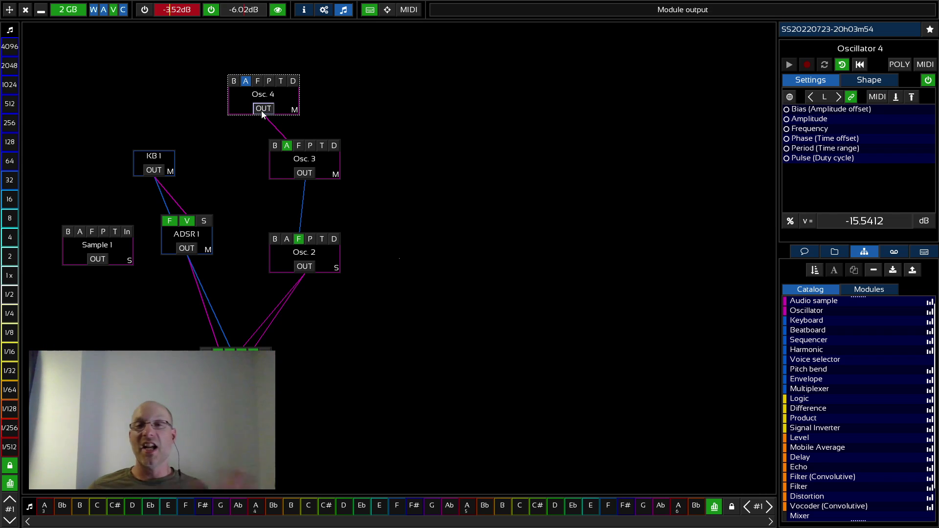
{"action": "left_click", "coordinate": [263, 108]}
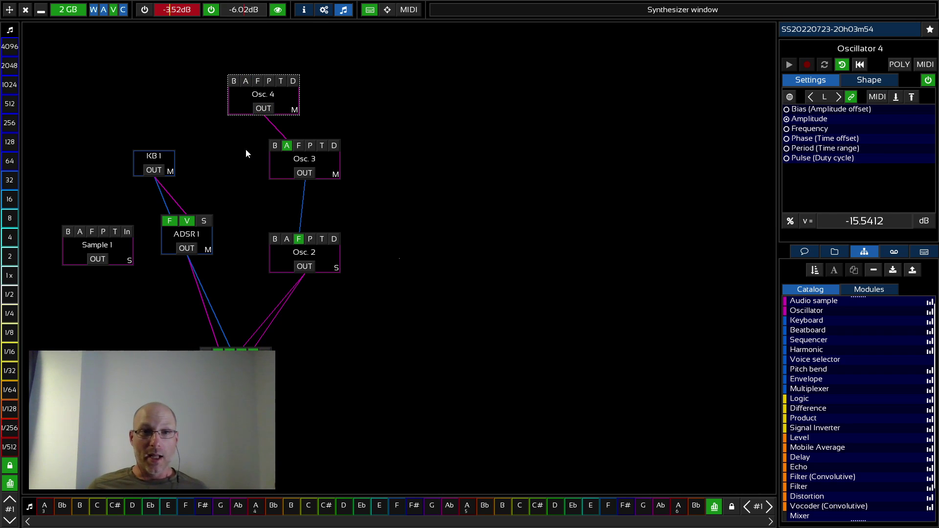
Connect Osc. 4's output to Osc. 2's Phase input.
{"action": "left_click", "coordinate": [262, 109]}
{"action": "left_click", "coordinate": [311, 239]}
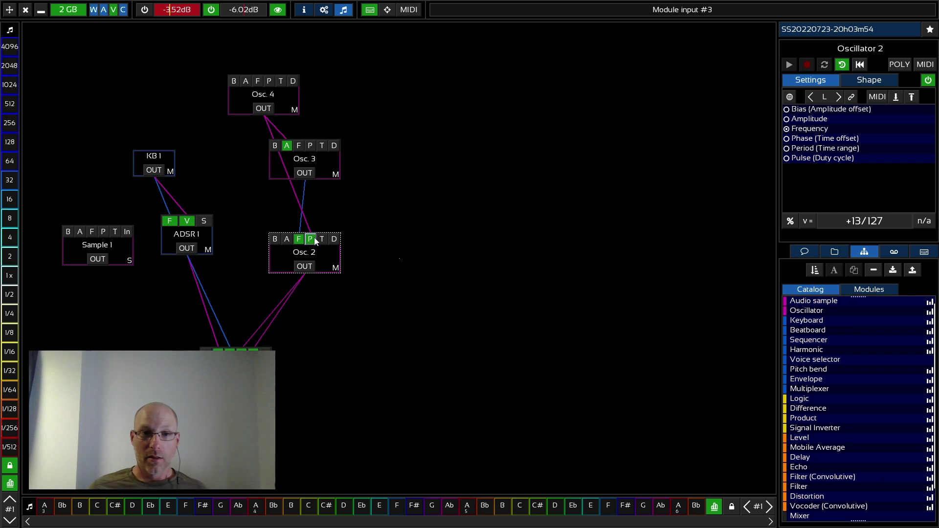
Unlink Oscillator 4's stereo channels and set the L channel's Frequency to 2 Hz.
{"action": "left_click", "coordinate": [263, 93]}
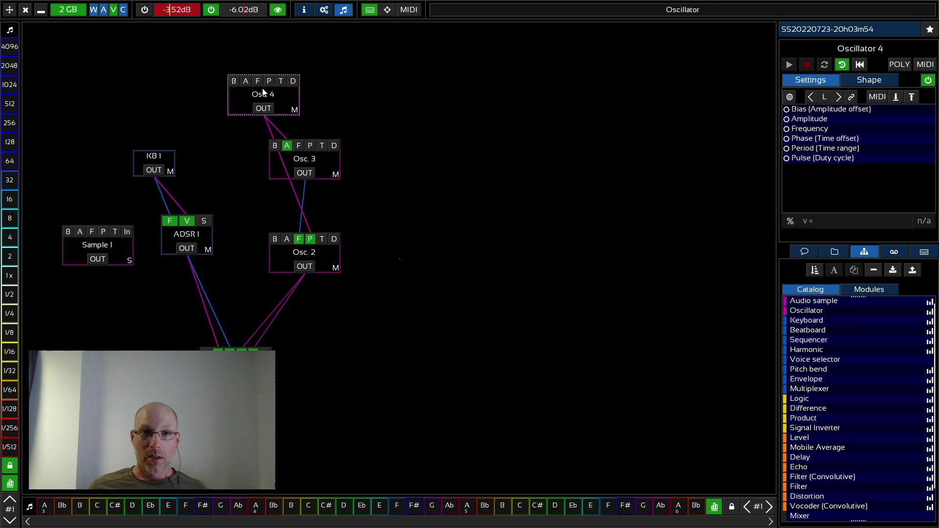
{"action": "left_click", "coordinate": [257, 80]}
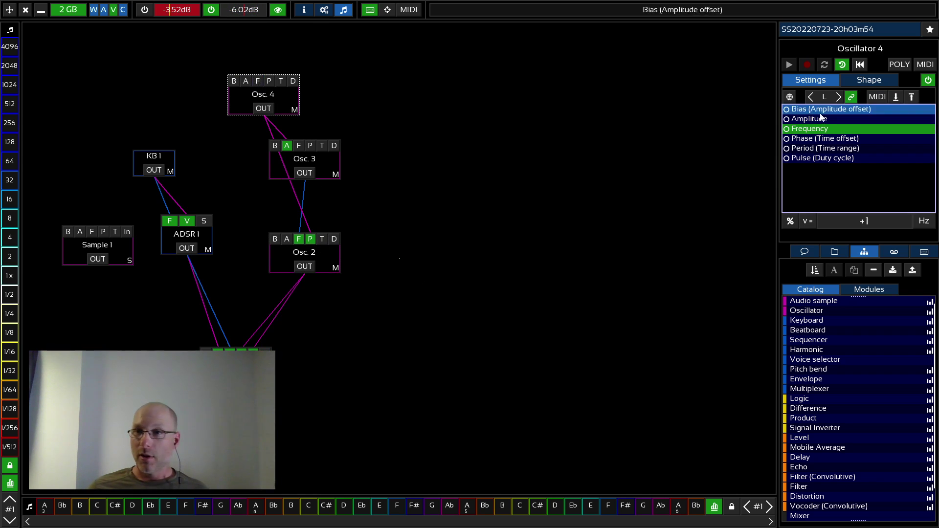
{"action": "left_click", "coordinate": [851, 96]}
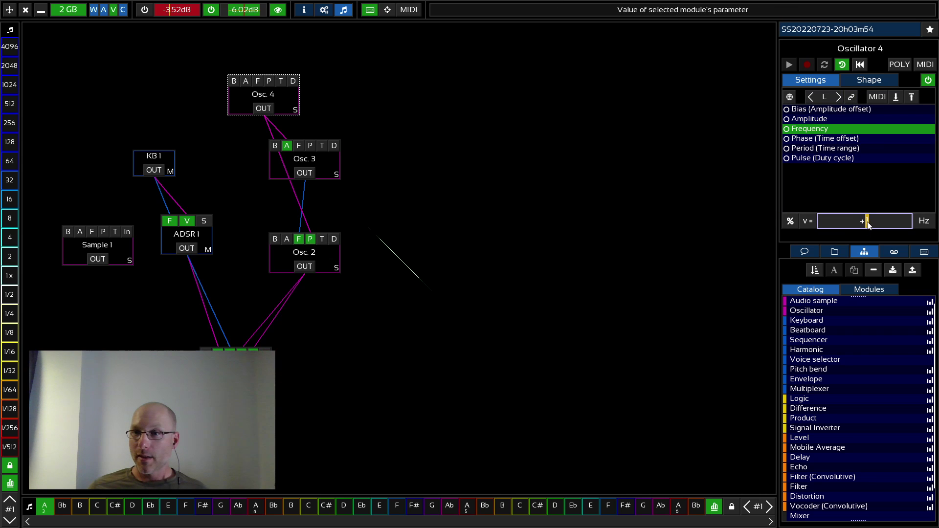
{"action": "scroll", "coordinate": [870, 223], "scroll_direction": "up", "scroll_amount": 1}
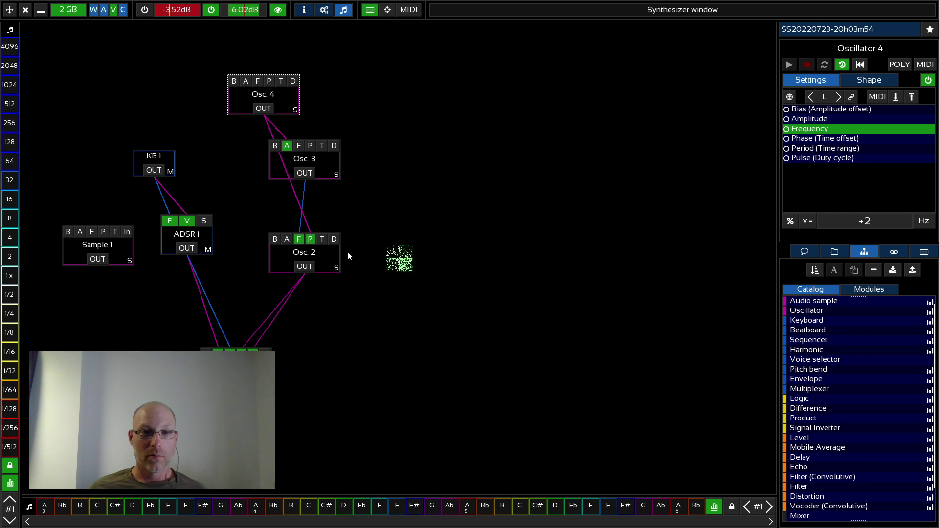
Disconnect Osc. 4 from Osc. 2's Phase input and Osc. 2 from Oscillator 1's Period input.
{"action": "left_click_drag", "start_coordinate": [313, 242], "coordinate": [263, 108]}
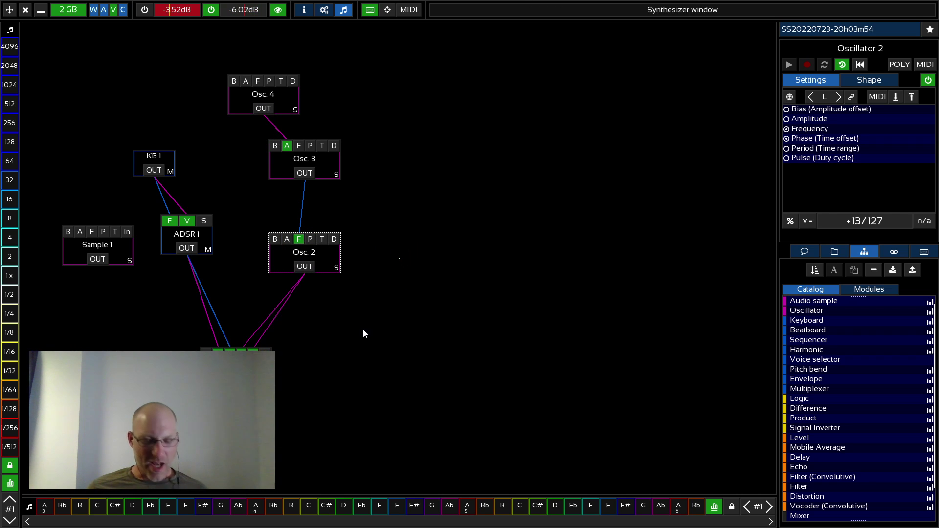
{"action": "left_click_drag", "start_coordinate": [335, 381], "coordinate": [311, 371]}
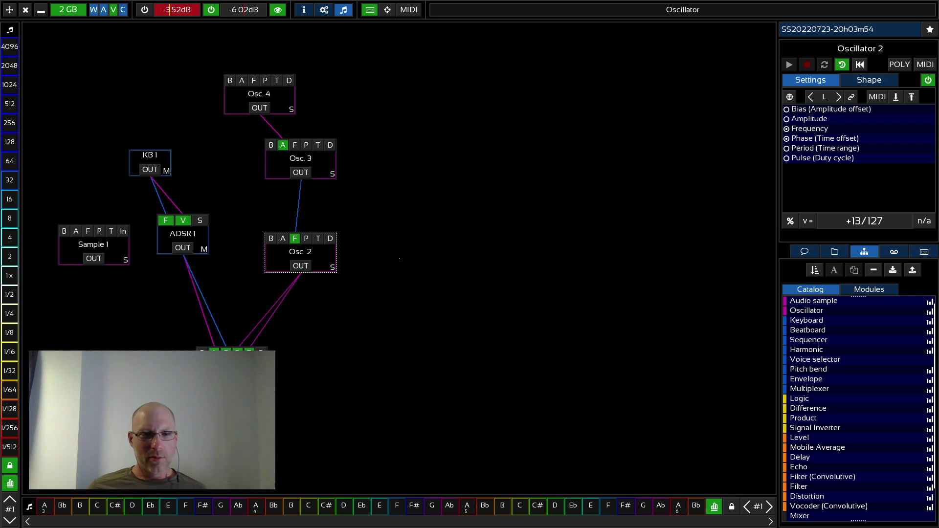
{"action": "left_click", "coordinate": [250, 351]}
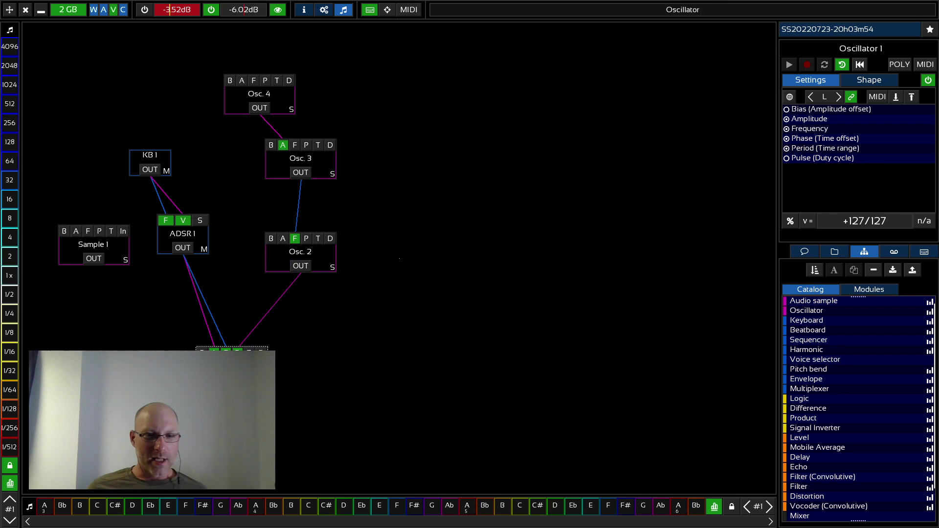
Disconnect Osc. 2 from Oscillator 1's Phase input and reconnect it.
{"action": "left_click", "coordinate": [237, 351]}
{"action": "left_click", "coordinate": [300, 267]}
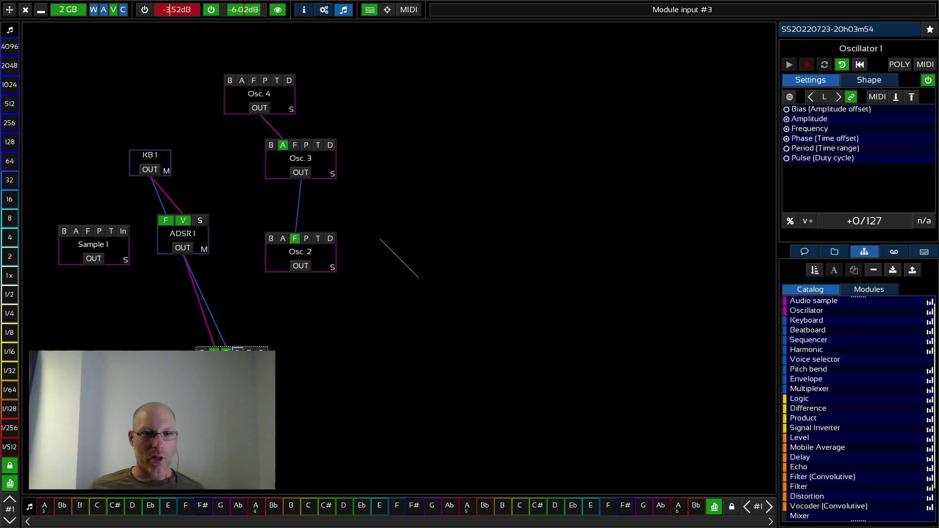
{"action": "left_click", "coordinate": [237, 351]}
{"action": "left_click", "coordinate": [300, 267]}
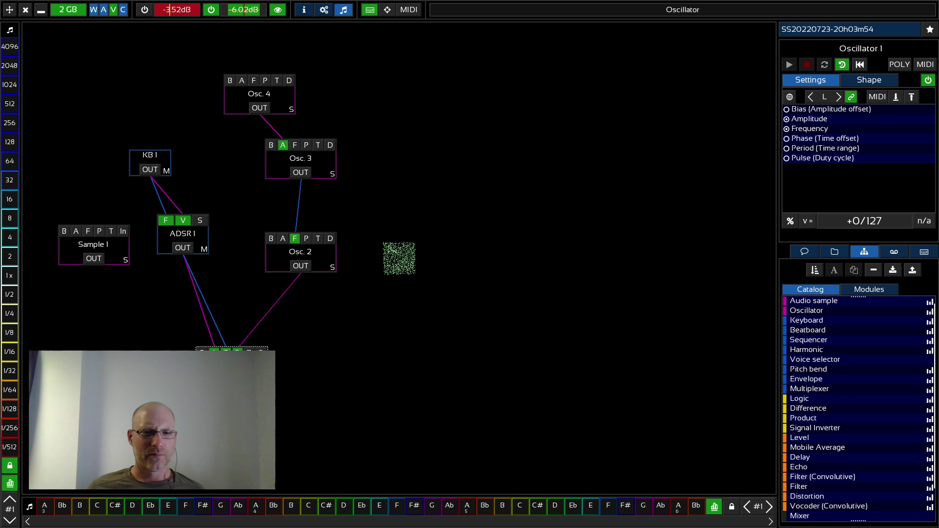
Shift Osc. 2 upward and add a Product module between Osc. 2 and Osc. 1.
{"action": "left_click_drag", "start_coordinate": [320, 250], "coordinate": [316, 235]}
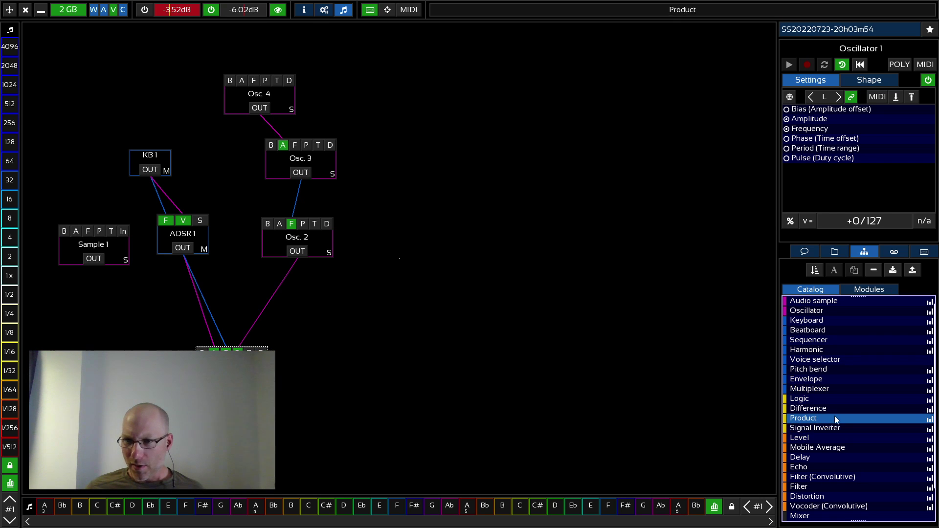
{"action": "scroll", "coordinate": [834, 416], "scroll_direction": "up", "scroll_amount": 1}
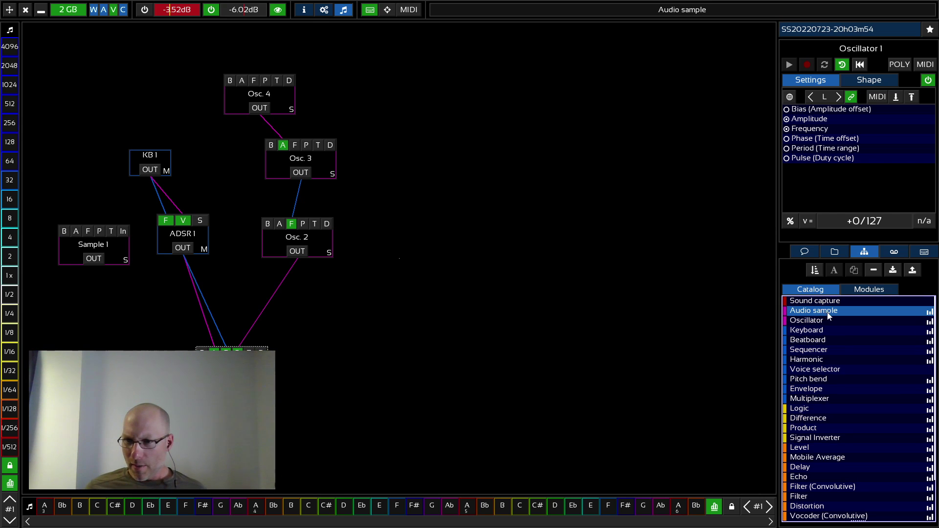
{"action": "scroll", "coordinate": [840, 398], "scroll_direction": "down", "scroll_amount": 3}
{"action": "left_click_drag", "start_coordinate": [834, 388], "coordinate": [240, 290]}
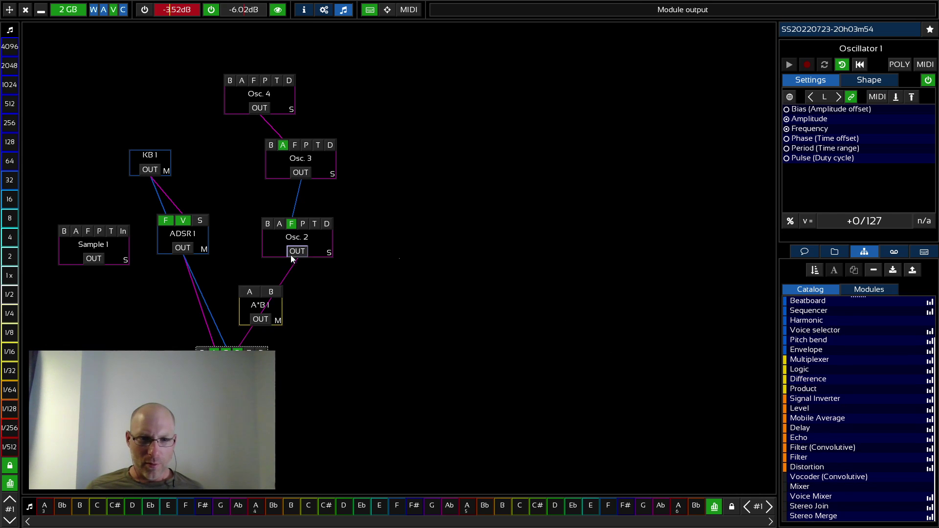
Route ADSR 1 (Input A) and Osc. 2 (Input B) through the Product module into Oscillator 1's Amplitude, removing Osc. 2's direct Phase connection.
{"action": "left_click", "coordinate": [250, 293]}
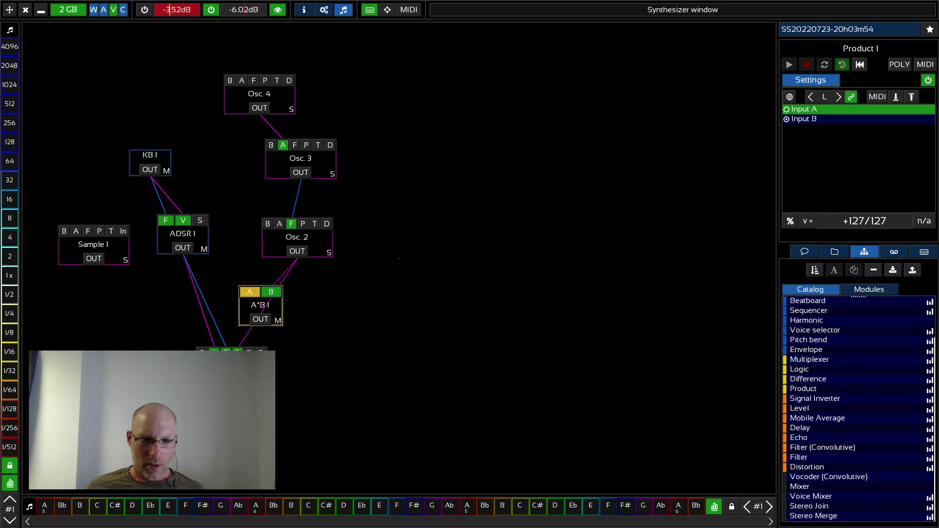
{"action": "left_click", "coordinate": [182, 248]}
{"action": "left_click", "coordinate": [260, 319]}
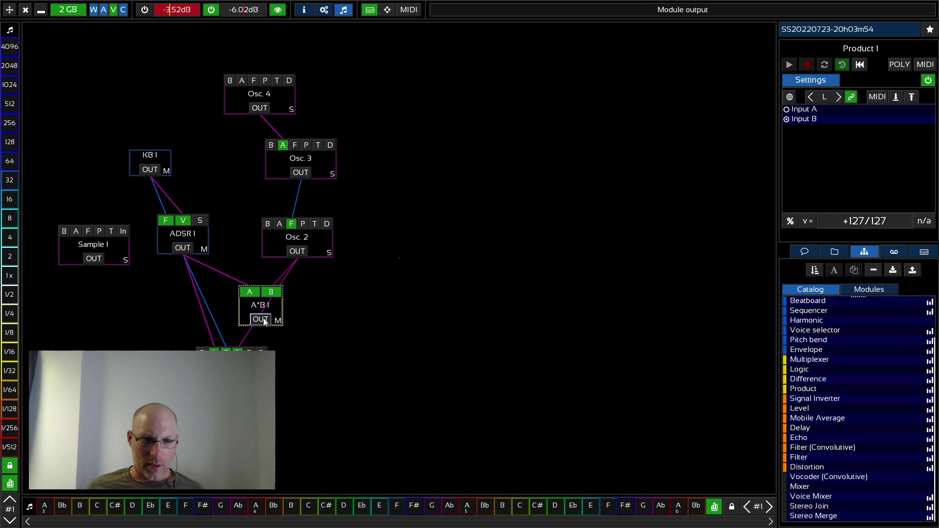
{"action": "left_click", "coordinate": [237, 352]}
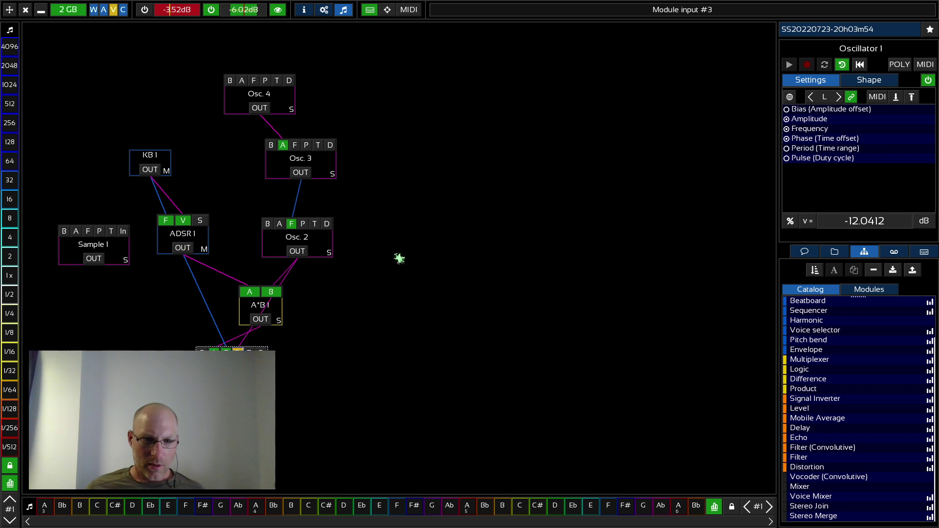
{"action": "left_click", "coordinate": [302, 261]}
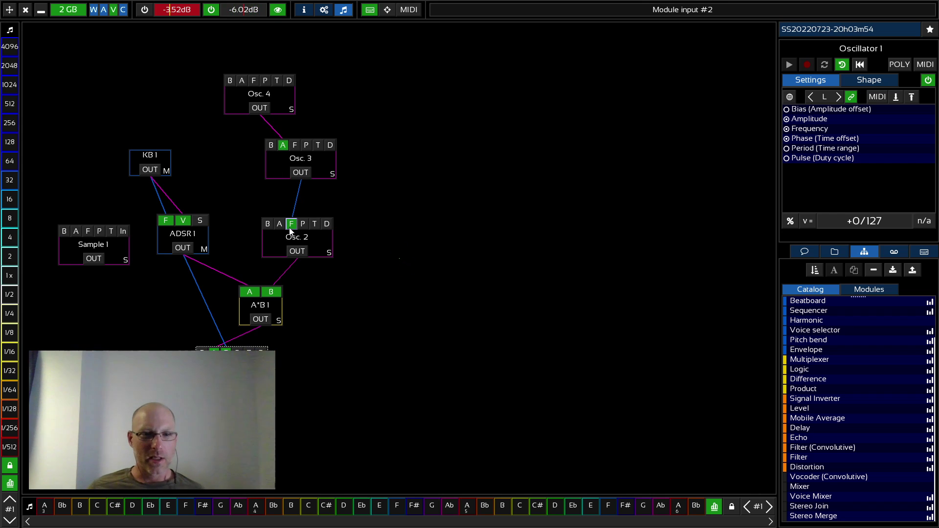
Rearrange Osc. 1, the Product module and Osc. 2 to 4 into a column away from the keyboard and envelope.
{"action": "left_click_drag", "start_coordinate": [232, 354], "coordinate": [421, 342]}
{"action": "left_click_drag", "start_coordinate": [285, 315], "coordinate": [507, 246]}
{"action": "left_click_drag", "start_coordinate": [316, 244], "coordinate": [486, 174]}
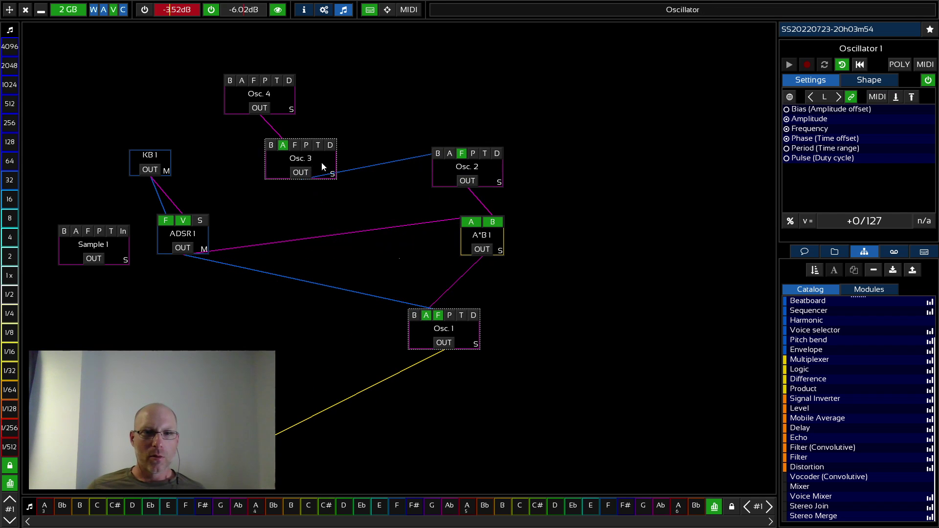
{"action": "left_click_drag", "start_coordinate": [322, 166], "coordinate": [440, 98]}
{"action": "left_click_drag", "start_coordinate": [291, 90], "coordinate": [325, 46]}
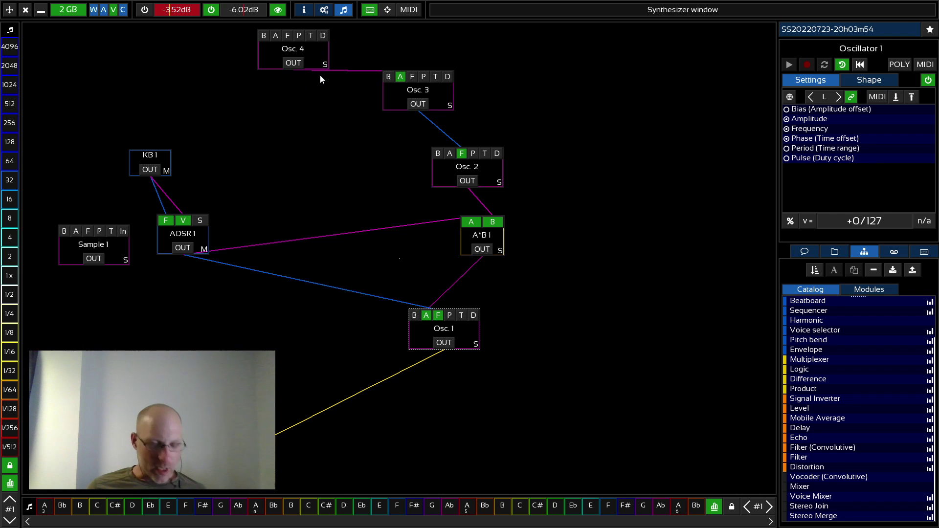
Switch to the Twitch Stream Manager in Firefox to check the live stream, and return to Soundra.
{"action": "key", "text": "alt+Tab"}
{"action": "key", "text": "Tab"}
{"action": "key", "text": "Tab"}
{"action": "key", "text": "Tab"}
{"action": "key", "text": "Tab"}
{"action": "key", "text": "Tab"}
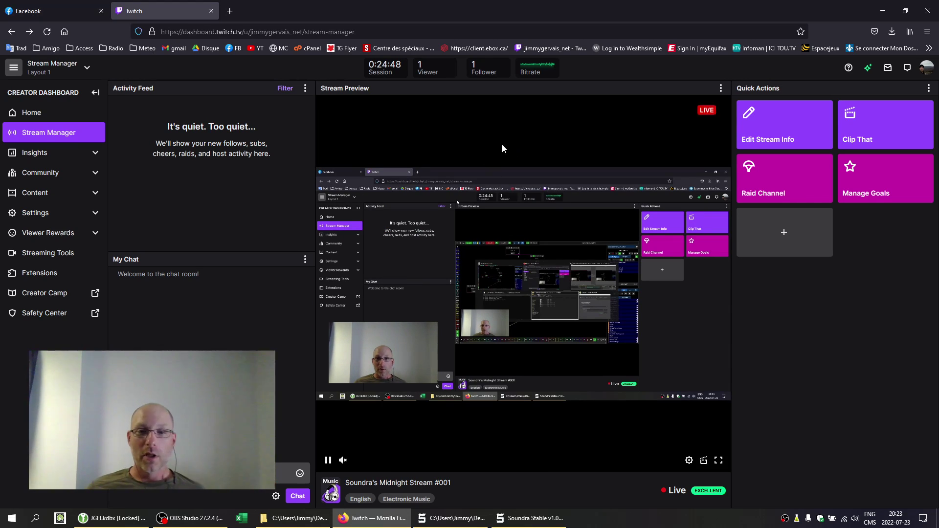
{"action": "left_click", "coordinate": [883, 10]}
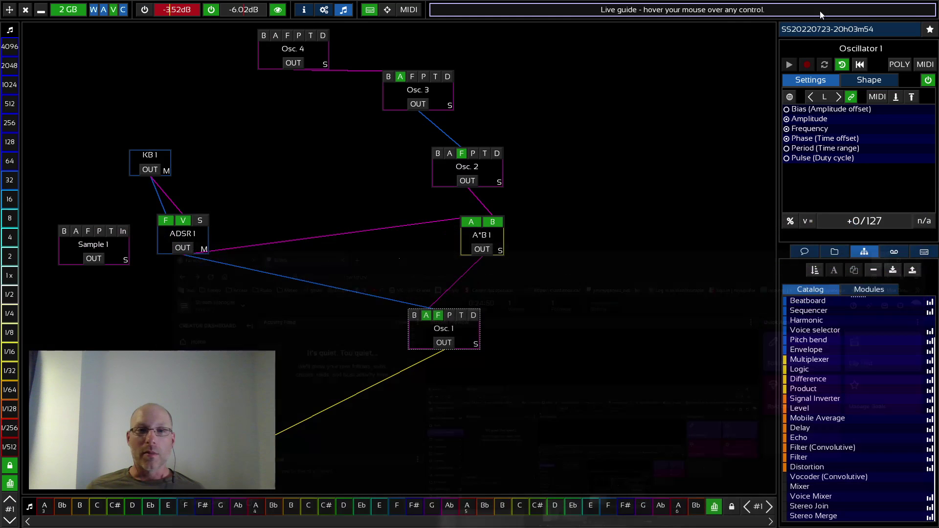
Move the KB 1 and ADSR 1 modules closer to the oscillator chain.
{"action": "mouse_move", "coordinate": [300, 168]}
{"action": "left_mouse_down"}
{"action": "mouse_move", "coordinate": [308, 176]}
{"action": "mouse_move", "coordinate": [293, 179]}
{"action": "mouse_move", "coordinate": [292, 168]}
{"action": "left_mouse_up"}
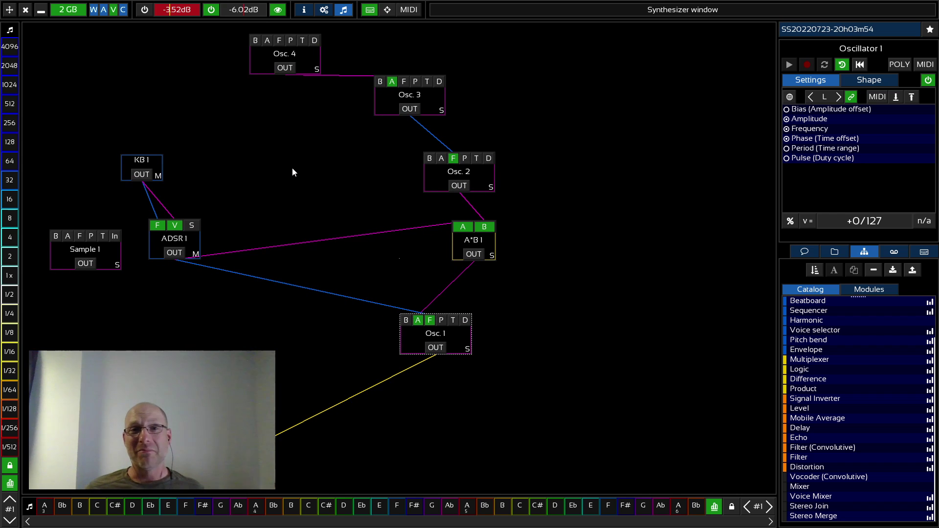
{"action": "left_click_drag", "start_coordinate": [291, 170], "coordinate": [290, 173]}
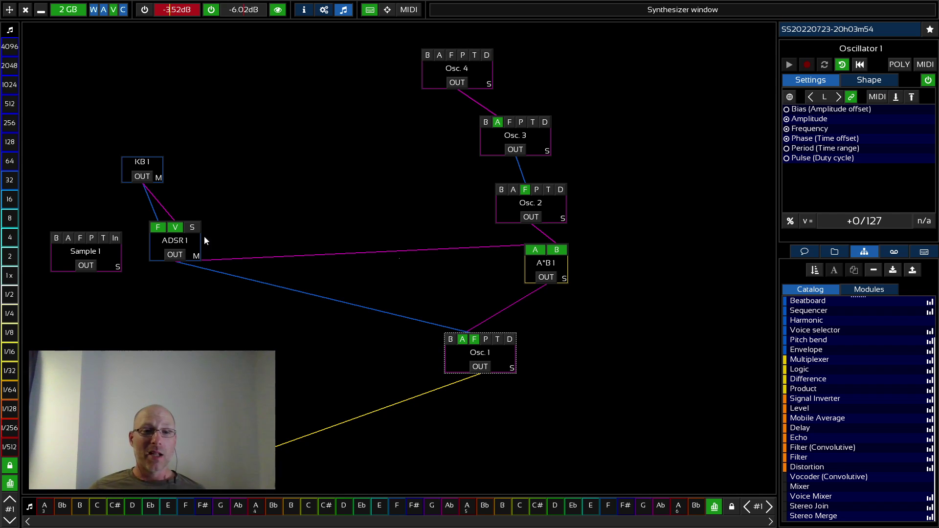
{"action": "left_click_drag", "start_coordinate": [154, 169], "coordinate": [236, 118]}
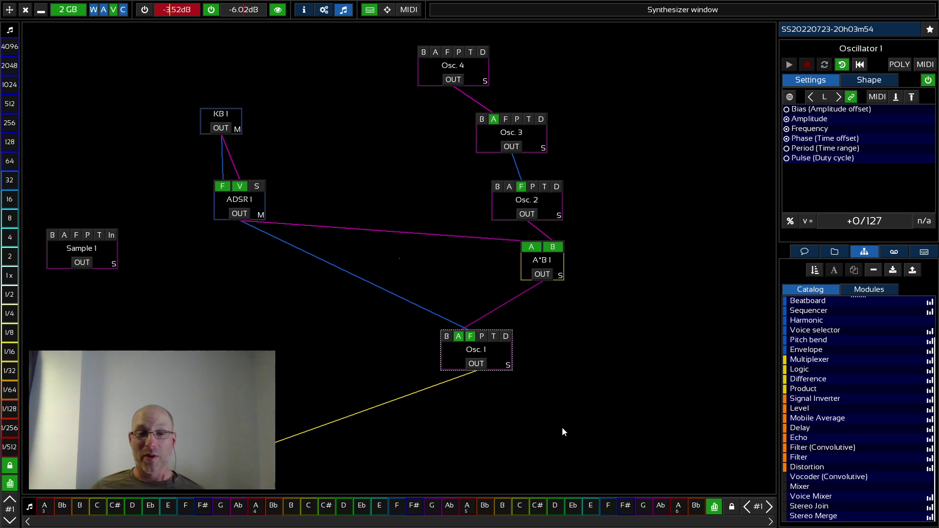
{"action": "left_click_drag", "start_coordinate": [567, 433], "coordinate": [570, 435]}
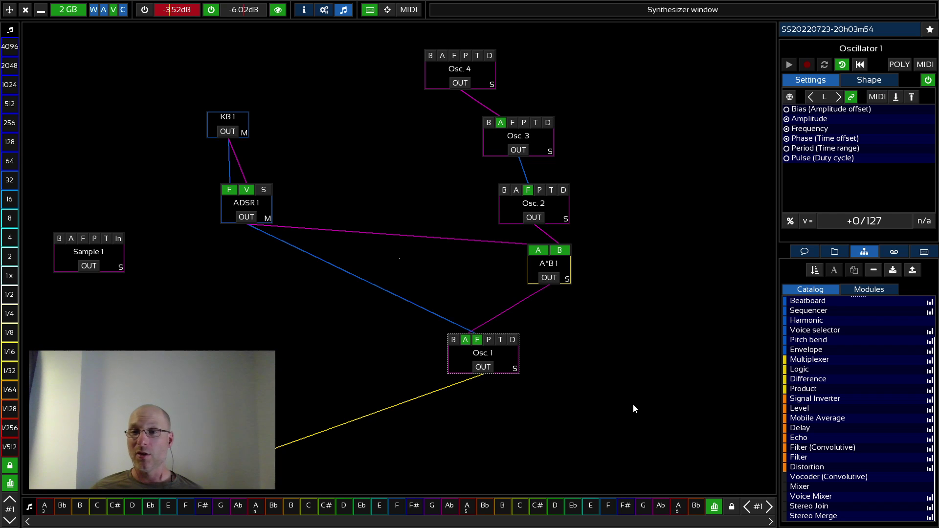
Reposition Sample 1 below ADSR 1 and disconnect Osc. 1's output.
{"action": "left_click_drag", "start_coordinate": [119, 253], "coordinate": [150, 304]}
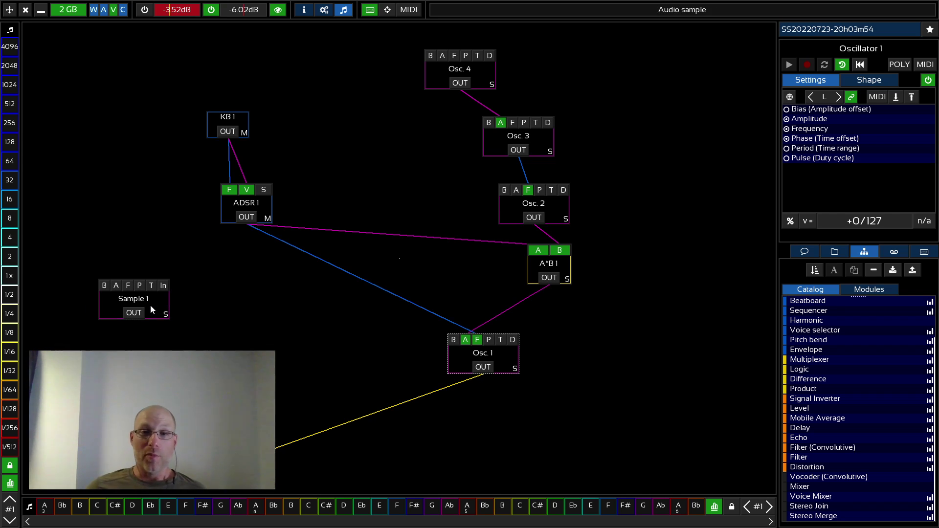
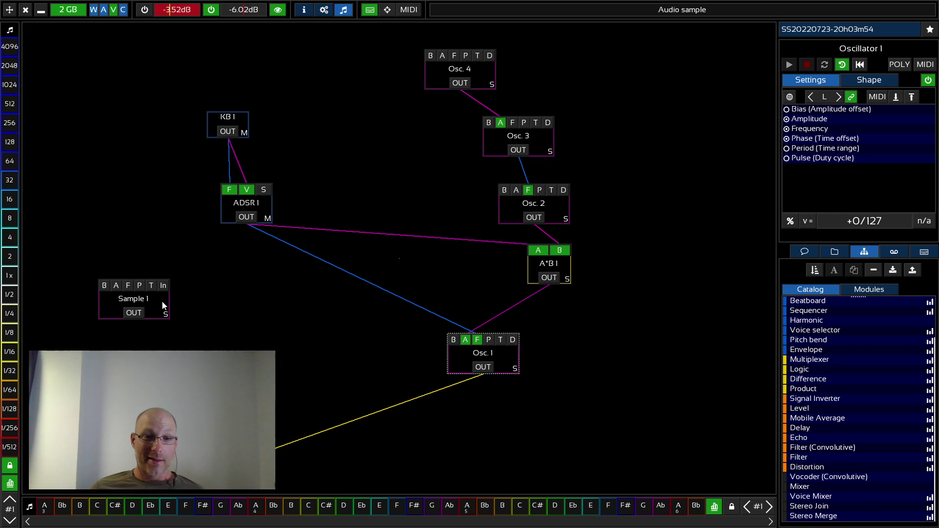
{"action": "left_click_drag", "start_coordinate": [165, 308], "coordinate": [214, 332]}
{"action": "left_click", "coordinate": [207, 334]}
{"action": "left_click_drag", "start_coordinate": [207, 334], "coordinate": [207, 357]}
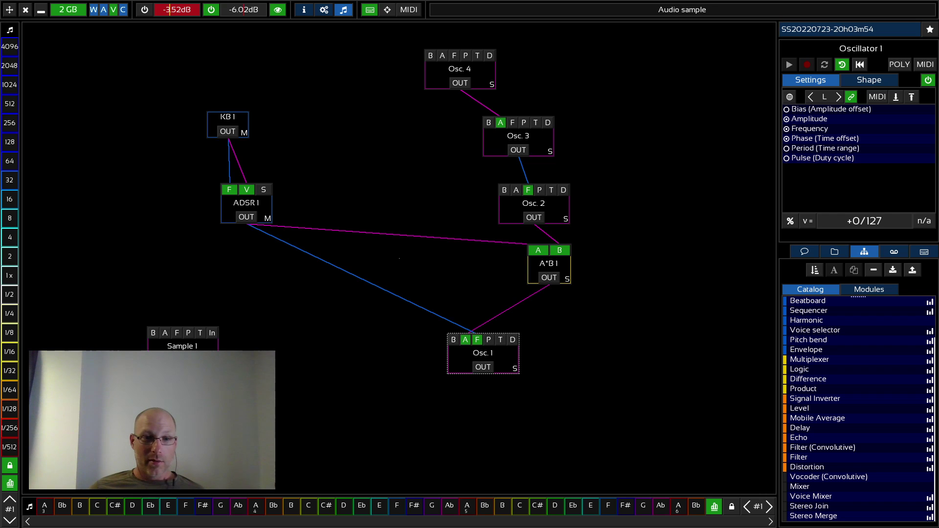
Connect ADSR 1's output to Sample 1's Amplitude and Frequency inputs.
{"action": "left_click", "coordinate": [242, 218]}
{"action": "left_click", "coordinate": [163, 333]}
{"action": "left_click", "coordinate": [176, 333]}
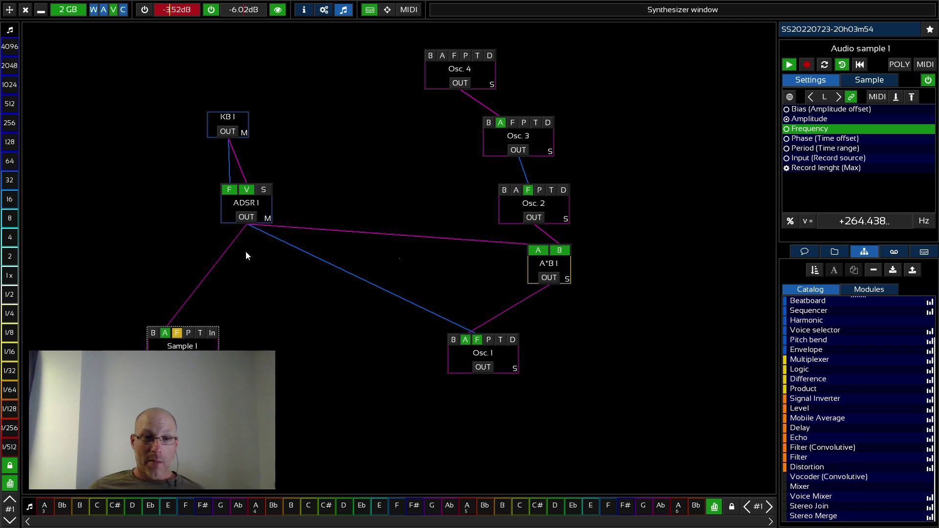
{"action": "left_click", "coordinate": [246, 219]}
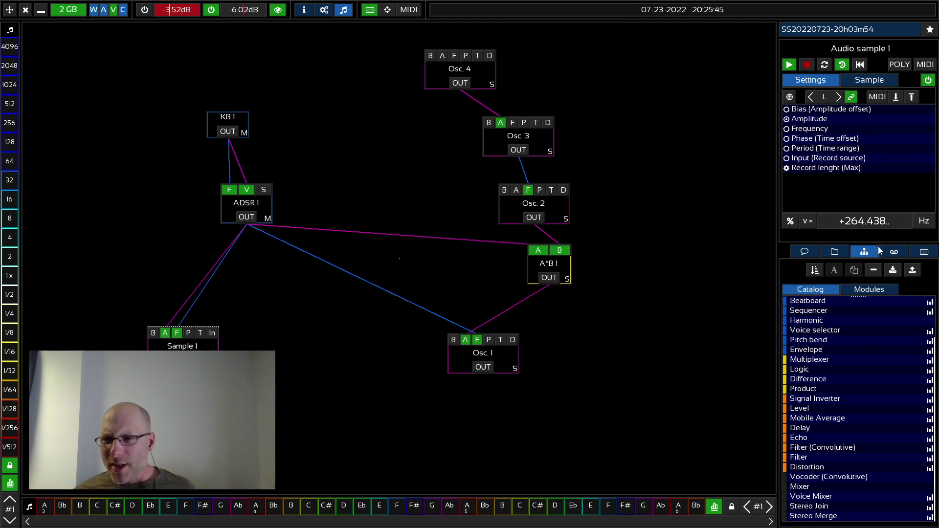
Browse the audio sample library for the kick drums and select E-Kick 9.wav.
{"action": "left_click", "coordinate": [894, 251]}
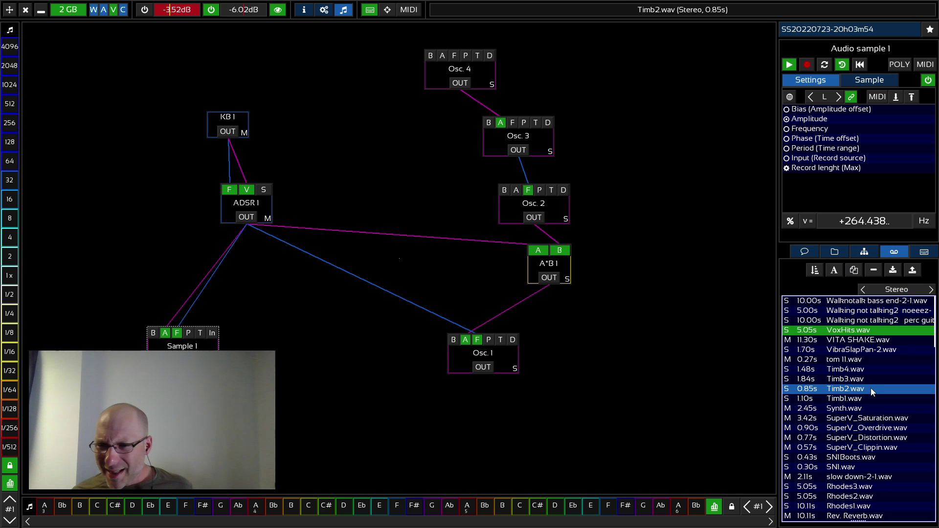
{"action": "scroll", "coordinate": [871, 492], "scroll_direction": "down", "scroll_amount": 5}
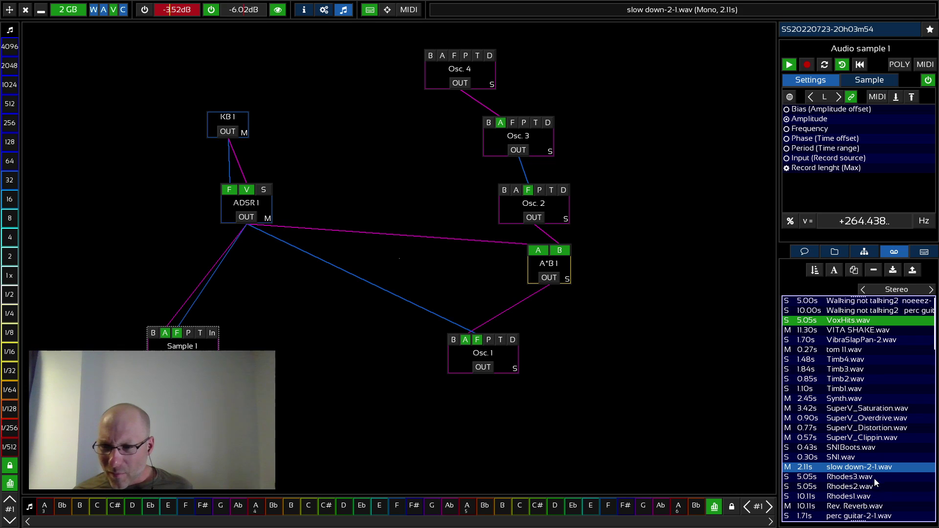
{"action": "scroll", "coordinate": [871, 488], "scroll_direction": "down", "scroll_amount": 10}
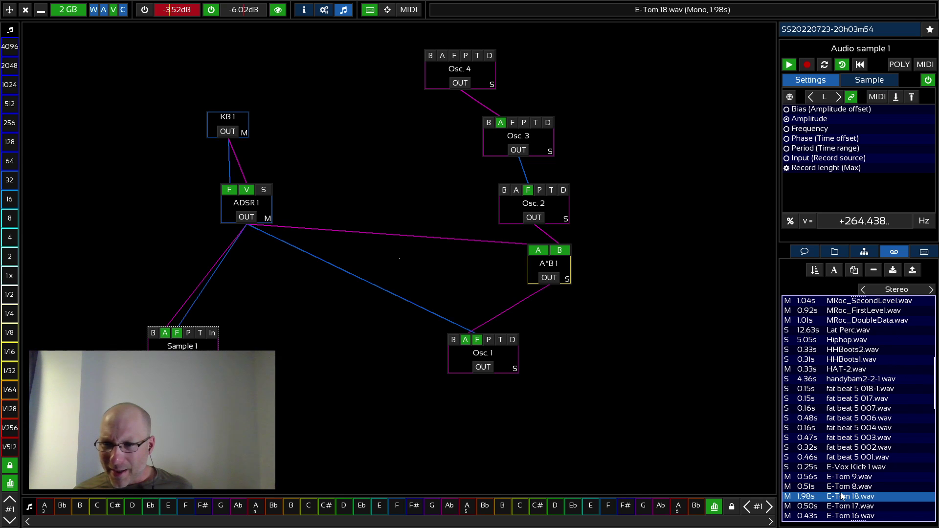
{"action": "scroll", "coordinate": [851, 431], "scroll_direction": "down", "scroll_amount": 3}
{"action": "scroll", "coordinate": [850, 431], "scroll_direction": "down", "scroll_amount": 10}
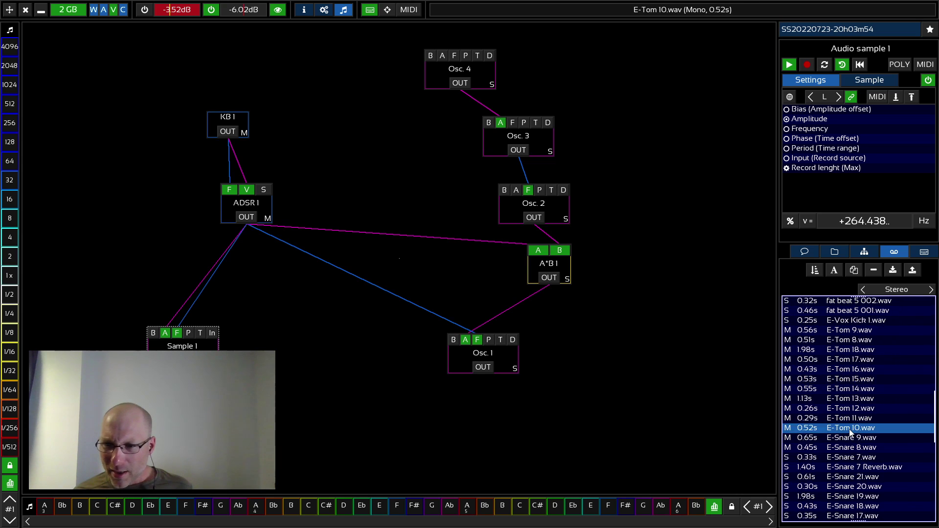
{"action": "scroll", "coordinate": [849, 437], "scroll_direction": "down", "scroll_amount": 13}
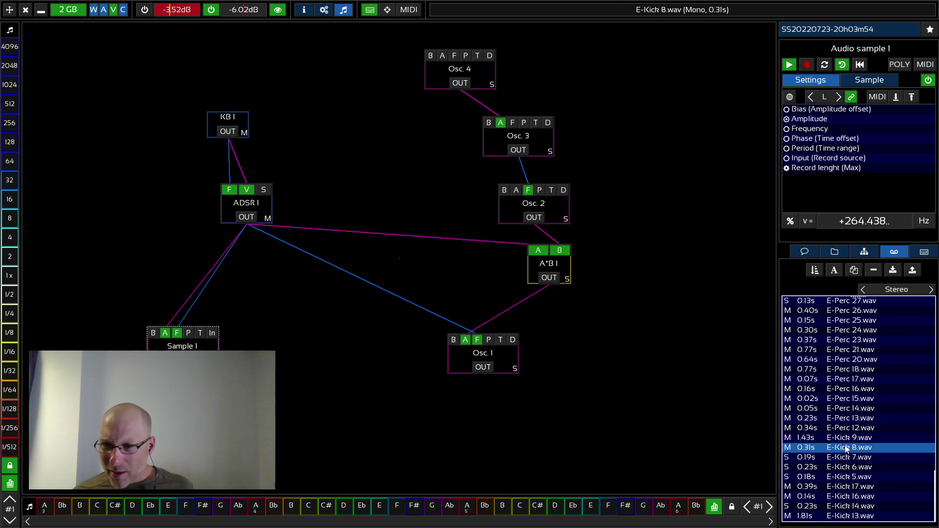
{"action": "left_click", "coordinate": [873, 438]}
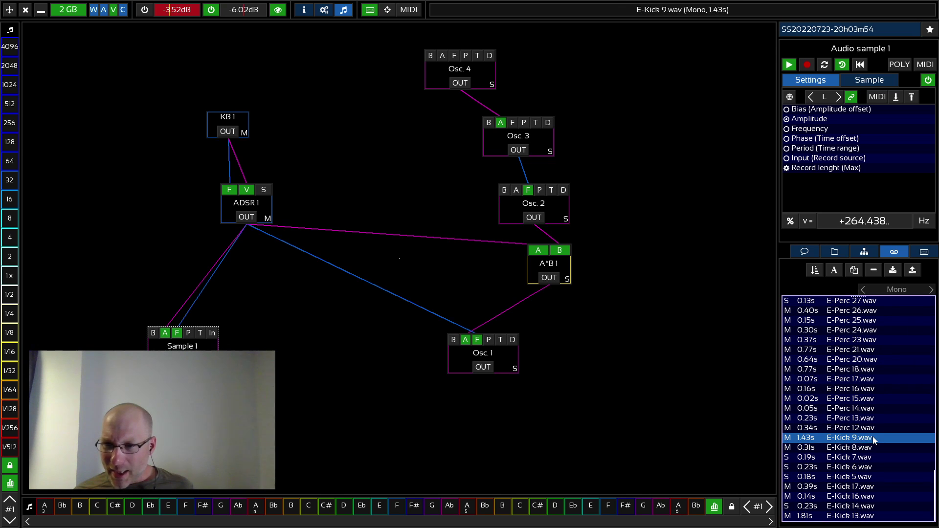
Load the nine consecutive library samples from E-Kick 9.wav through E-Kick 13.wav into Audio sample 1.
{"action": "left_click", "coordinate": [913, 270]}
{"action": "left_click", "coordinate": [912, 271]}
{"action": "left_click", "coordinate": [912, 270]}
{"action": "left_click", "coordinate": [912, 271]}
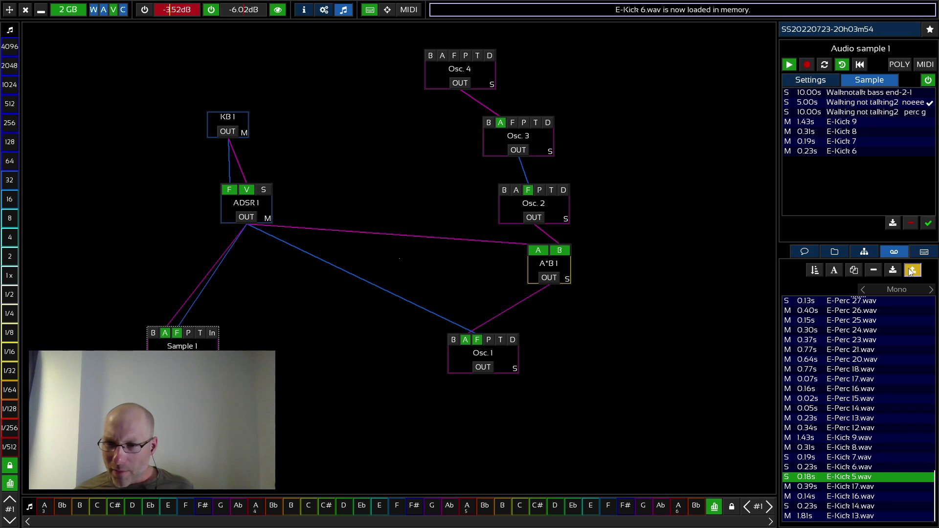
{"action": "left_click", "coordinate": [913, 271]}
{"action": "left_click", "coordinate": [912, 270]}
{"action": "left_click", "coordinate": [913, 270]}
{"action": "left_click", "coordinate": [912, 272]}
{"action": "left_click", "coordinate": [911, 271]}
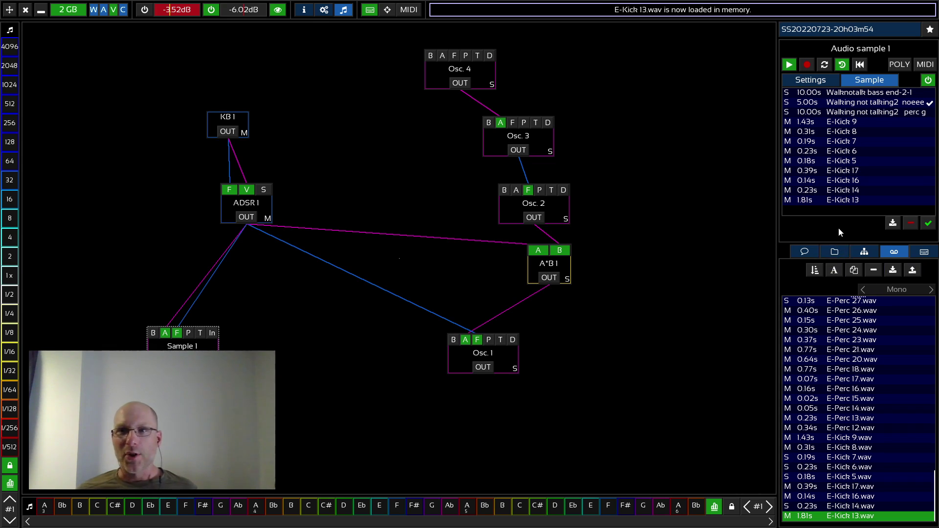
Look over Audio sample 1's loaded samples and make E-Kick 9 the active one.
{"action": "left_click", "coordinate": [848, 123]}
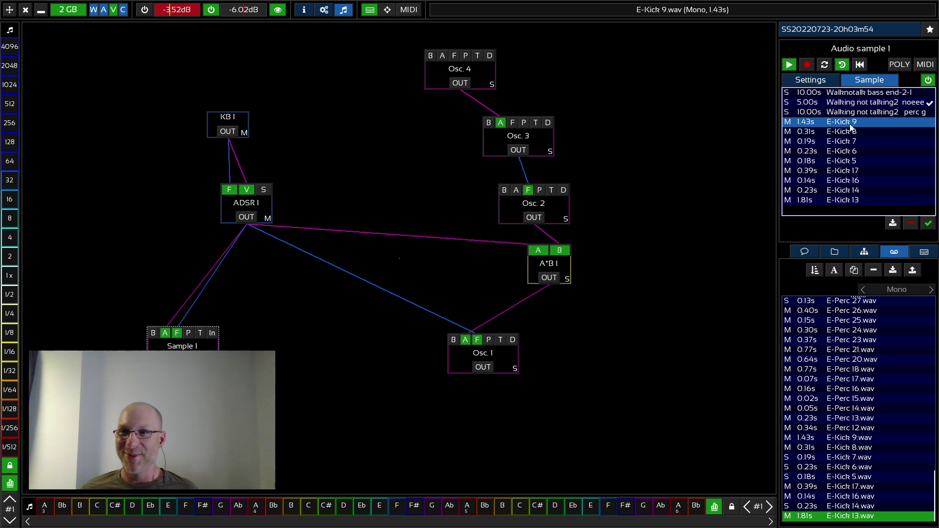
{"action": "left_click", "coordinate": [846, 104]}
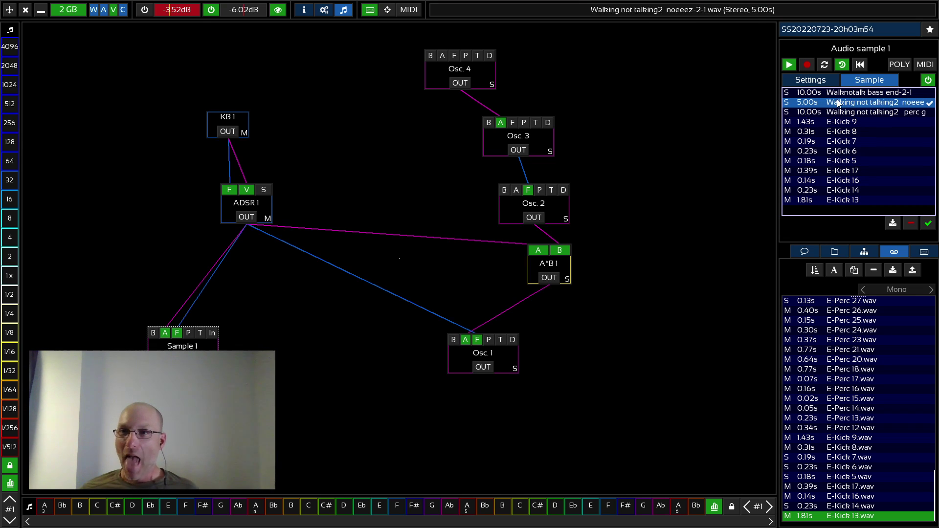
{"action": "left_click", "coordinate": [856, 116]}
{"action": "left_click", "coordinate": [856, 115]}
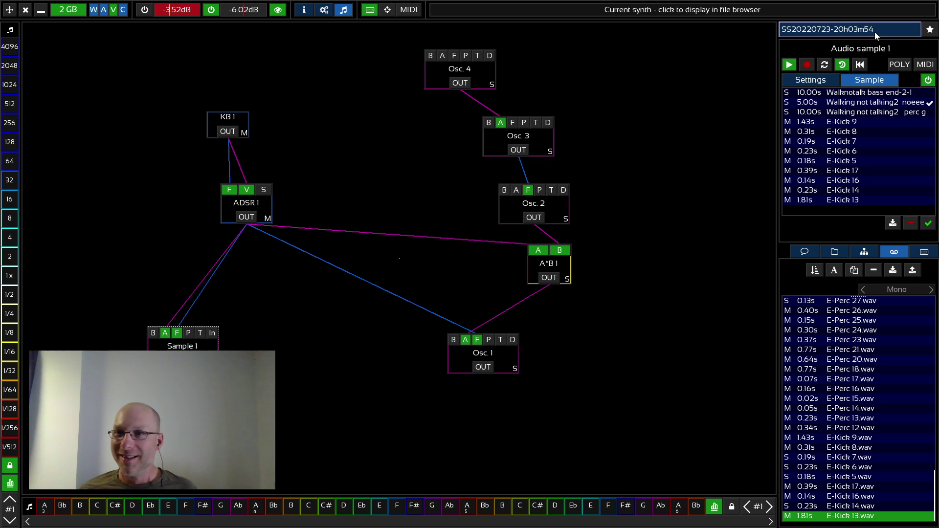
{"action": "left_click", "coordinate": [832, 122]}
{"action": "left_click", "coordinate": [928, 224]}
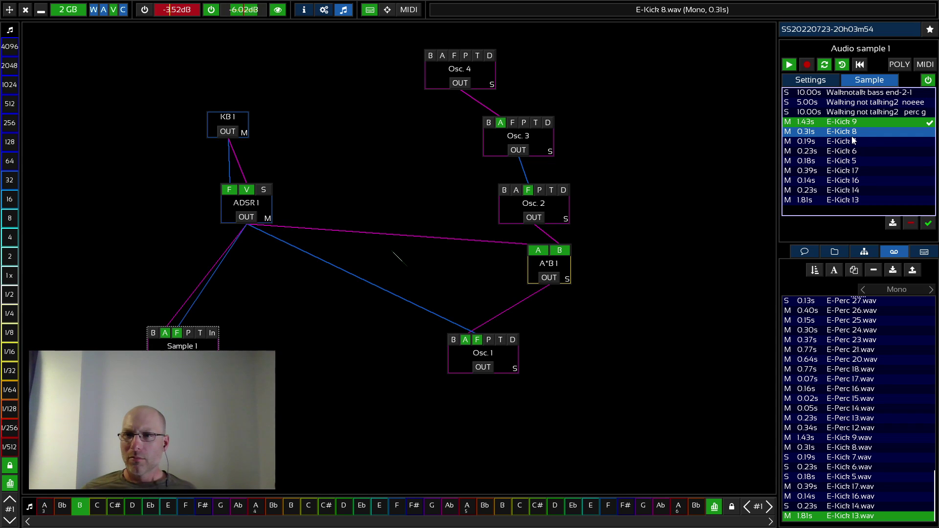
Try E-Kick 8 as Audio sample 1's active sample, and replace it with E-Kick 7.
{"action": "left_click", "coordinate": [928, 224]}
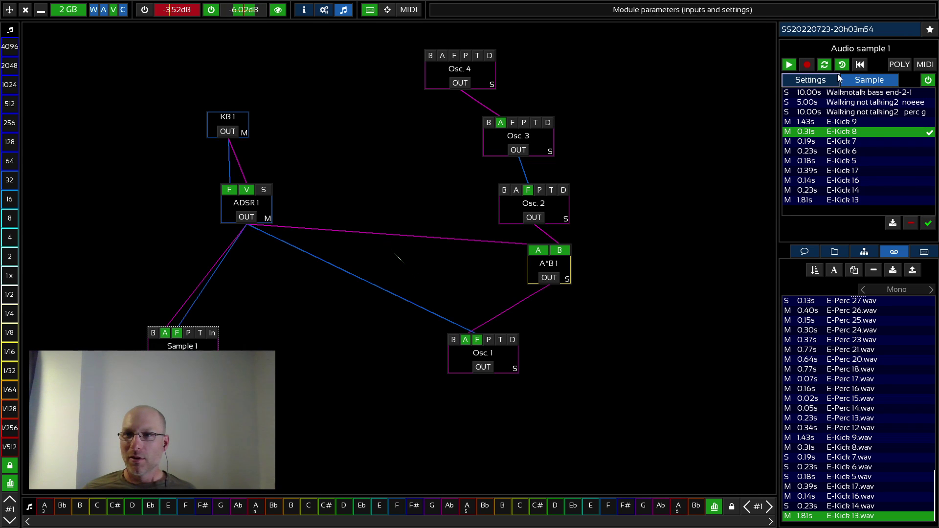
{"action": "left_click", "coordinate": [851, 143]}
{"action": "left_click", "coordinate": [927, 223]}
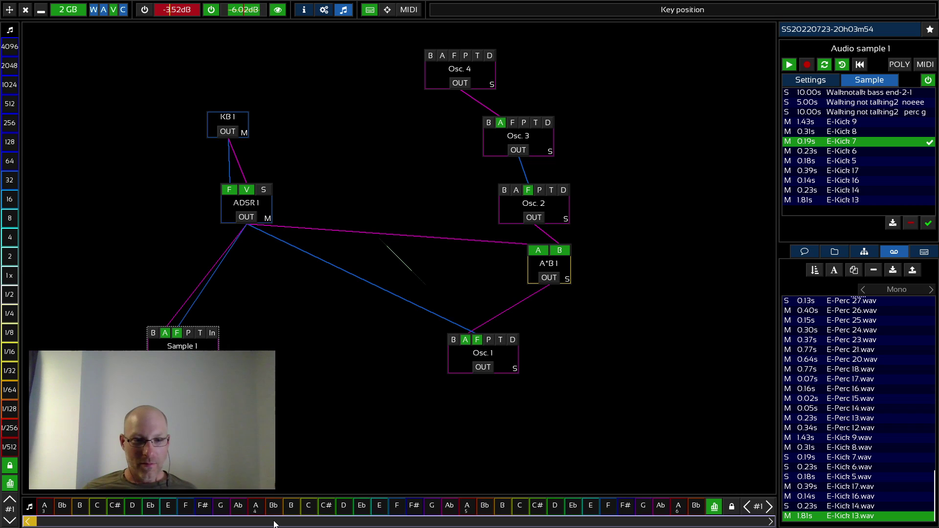
{"action": "scroll", "coordinate": [379, 511], "scroll_direction": "up", "scroll_amount": 1}
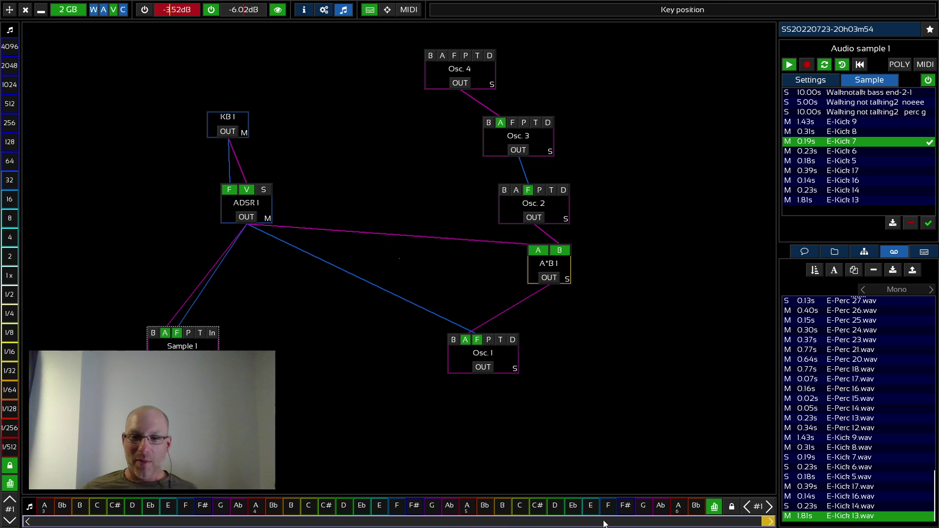
Shift the on-screen keyboard's range down to its lowest octaves, and raise it to start at A2.
{"action": "scroll", "coordinate": [587, 524], "scroll_direction": "up", "scroll_amount": 8}
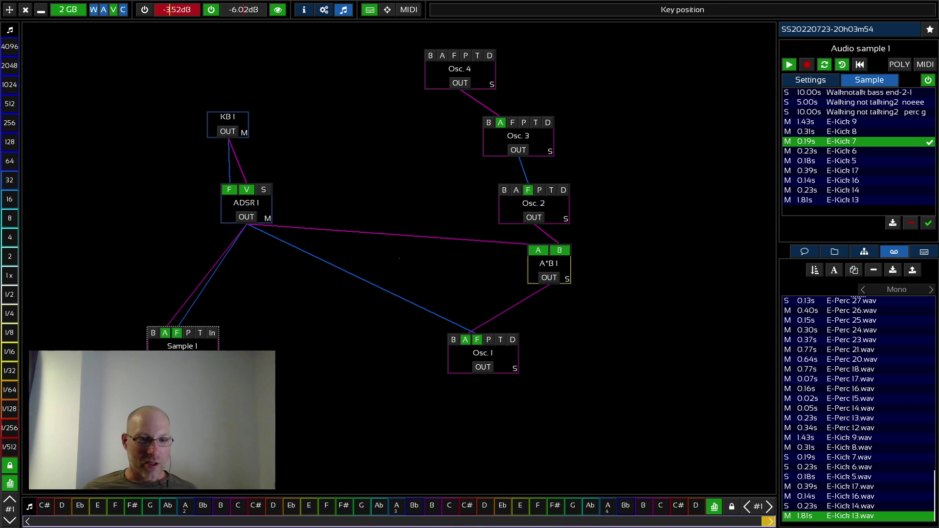
{"action": "scroll", "coordinate": [300, 523], "scroll_direction": "up", "scroll_amount": 4}
{"action": "scroll", "coordinate": [286, 526], "scroll_direction": "up", "scroll_amount": 2}
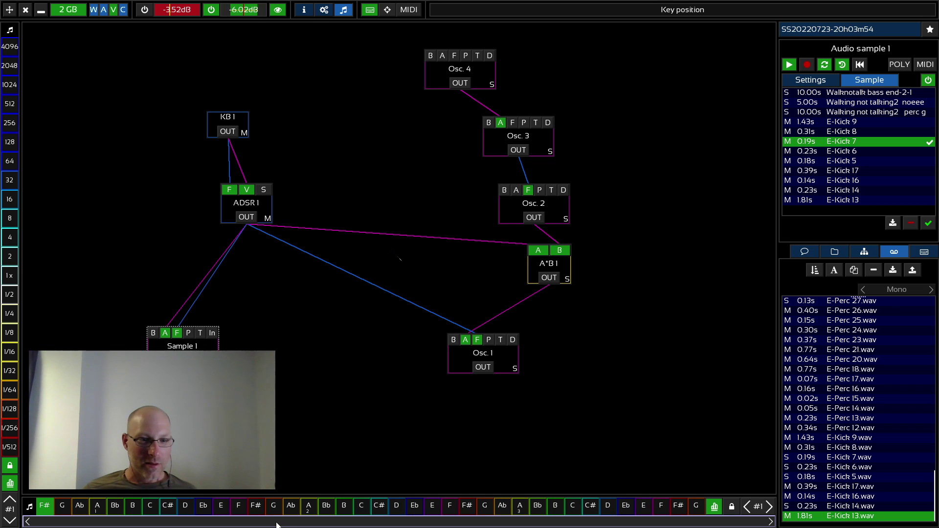
{"action": "scroll", "coordinate": [282, 525], "scroll_direction": "down", "scroll_amount": 15}
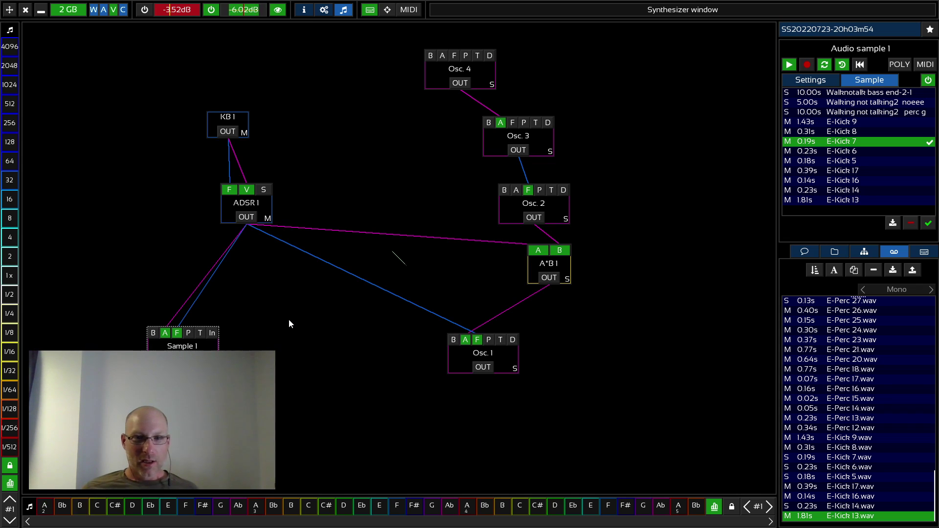
Disconnect ADSR 1's output from Audio sample 1's frequency input and set the sample's frequency to 0 Hz.
{"action": "left_click", "coordinate": [247, 218]}
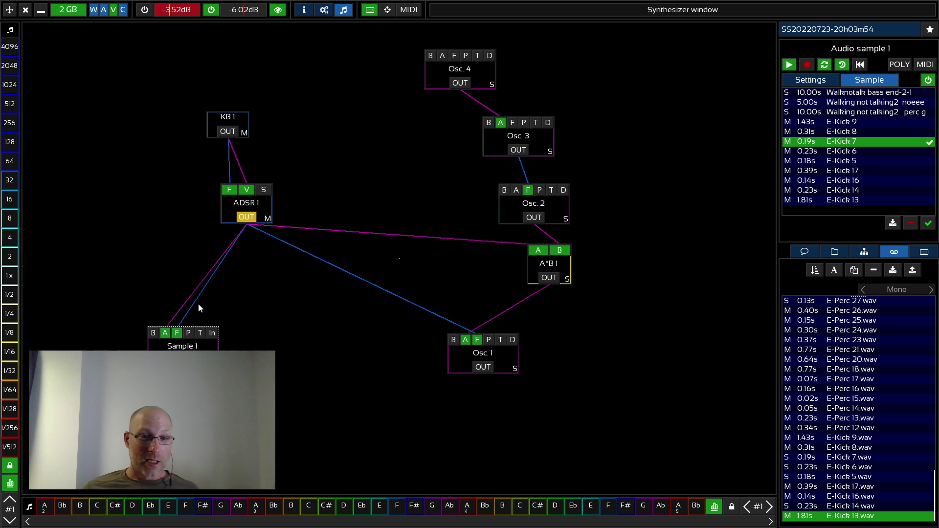
{"action": "left_click", "coordinate": [177, 335]}
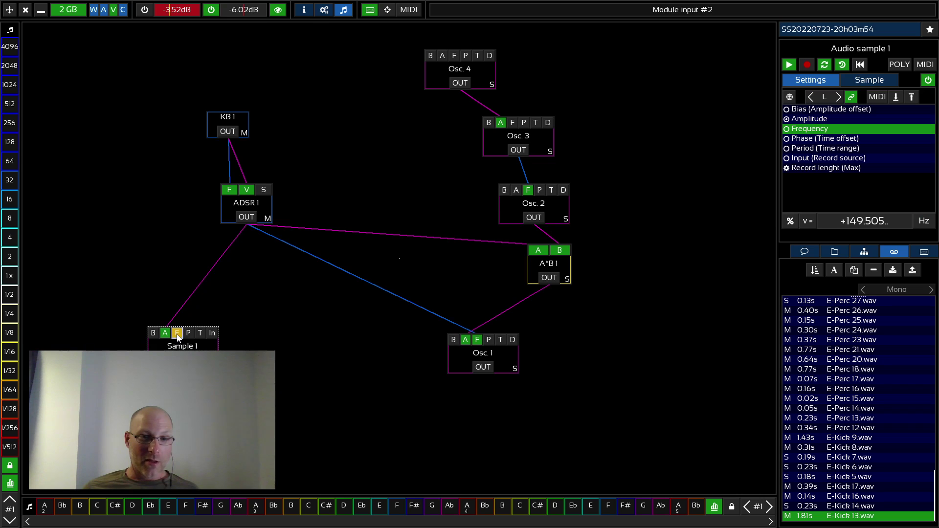
{"action": "left_click", "coordinate": [808, 221]}
{"action": "type", "text": "0"}
{"action": "key", "text": "Return"}
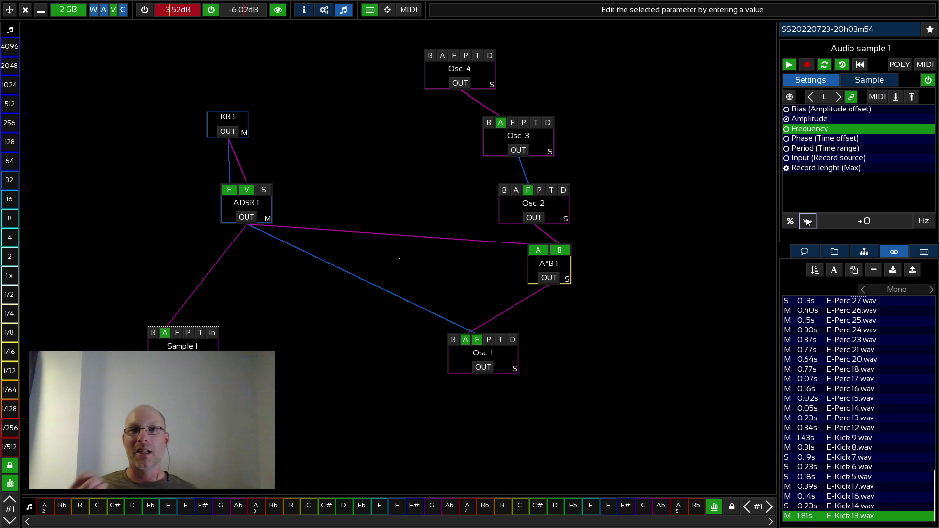
Try Oscillator 1's output as the modulator of Audio sample 1's phase input, and replace it with Oscillator 4's output.
{"action": "left_click", "coordinate": [482, 365]}
{"action": "left_click", "coordinate": [483, 367]}
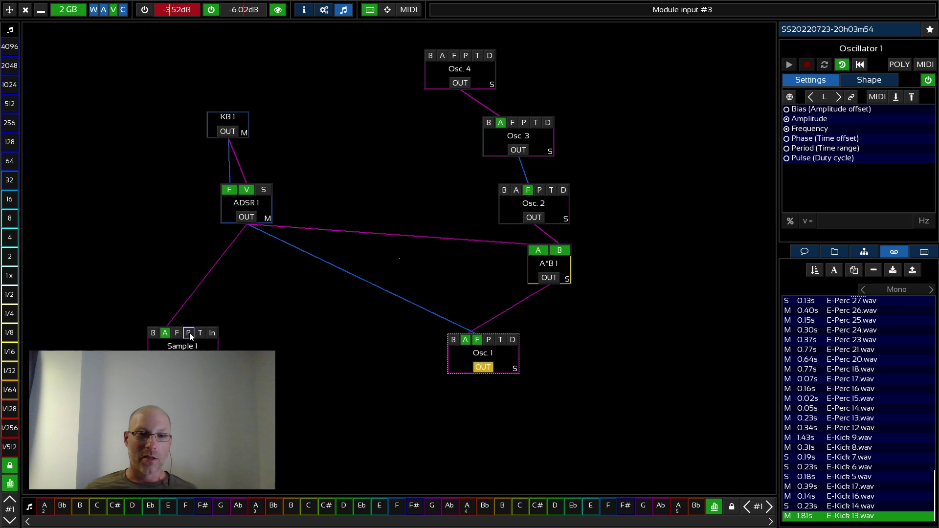
{"action": "left_click", "coordinate": [189, 333]}
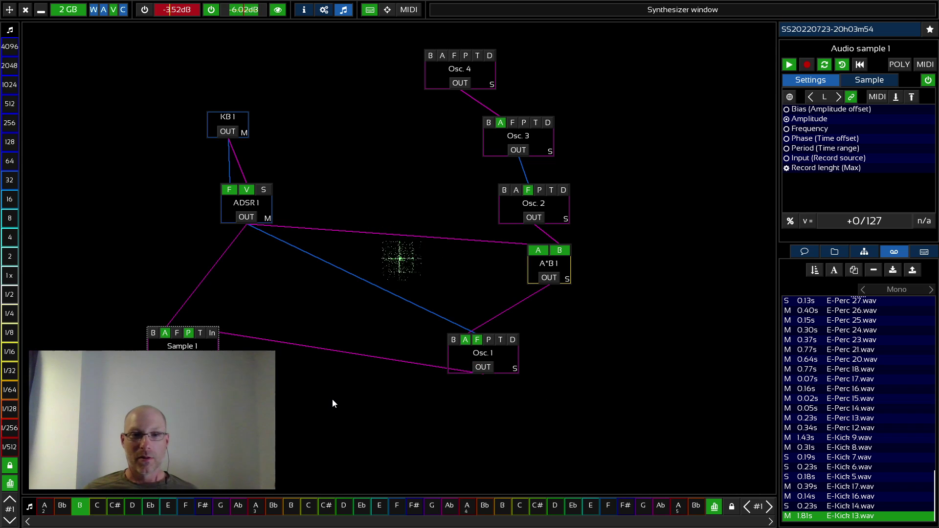
{"action": "left_click", "coordinate": [459, 83]}
{"action": "left_click", "coordinate": [189, 333]}
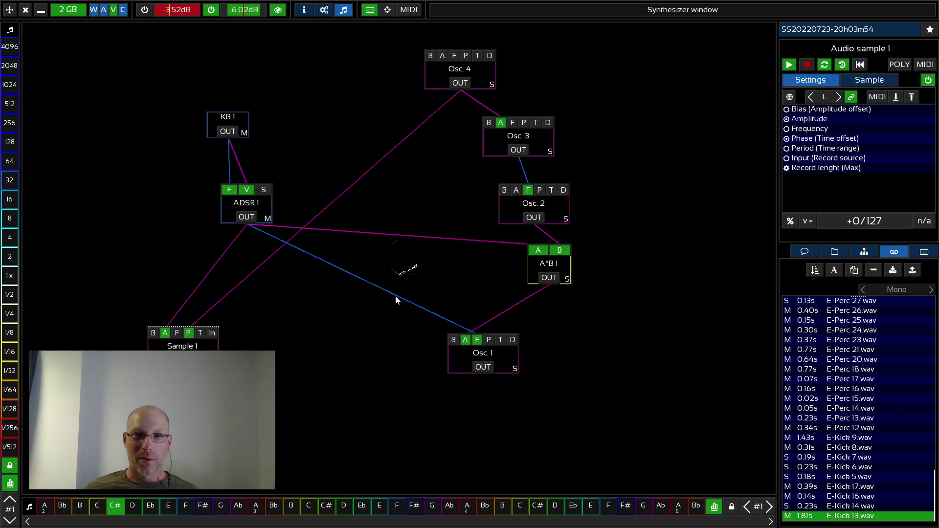
Set Oscillator 4's frequency to 38 Hz.
{"action": "left_click", "coordinate": [454, 56]}
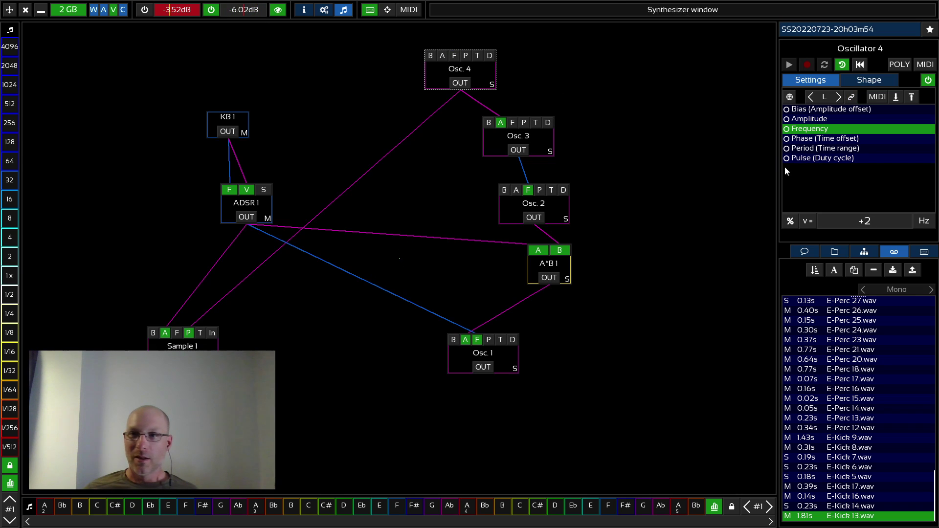
{"action": "left_click", "coordinate": [864, 221]}
{"action": "type", "text": "1"}
{"action": "key", "text": "BackSpace"}
{"action": "key", "text": "BackSpace"}
{"action": "type", "text": "38"}
{"action": "key", "text": "Return"}
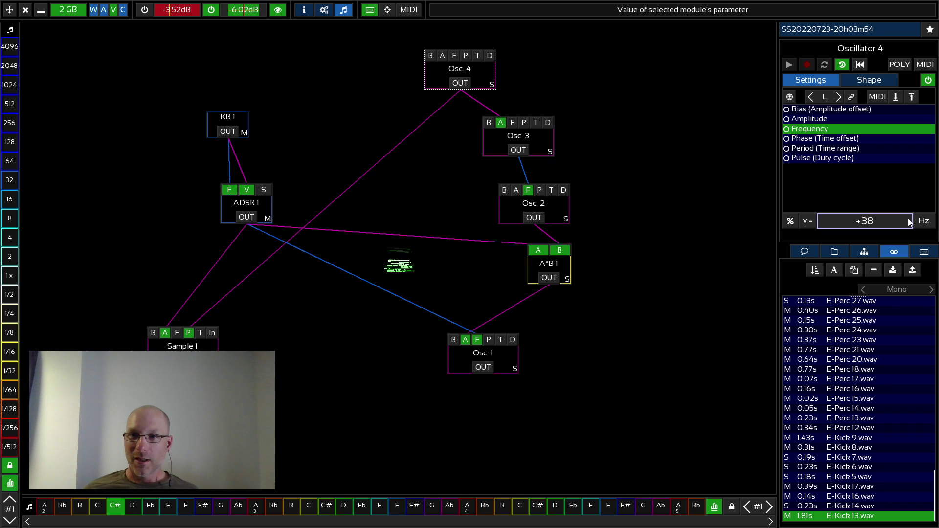
Link Oscillator 4's channels and try frequencies of 57, 32 and 16 Hz, settling on 15 Hz.
{"action": "left_click", "coordinate": [852, 97]}
{"action": "left_click", "coordinate": [867, 222]}
{"action": "type", "text": "57"}
{"action": "key", "text": "Return"}
{"action": "left_click", "coordinate": [874, 223]}
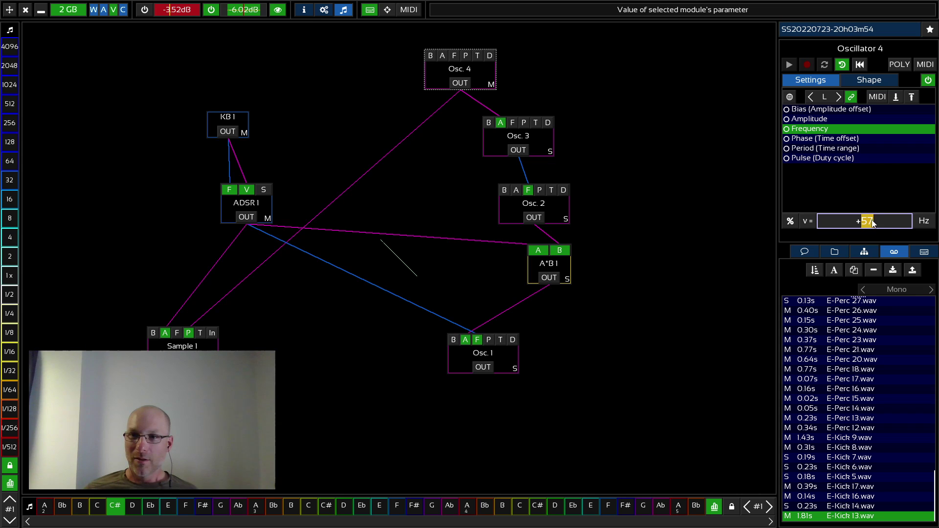
{"action": "type", "text": "32"}
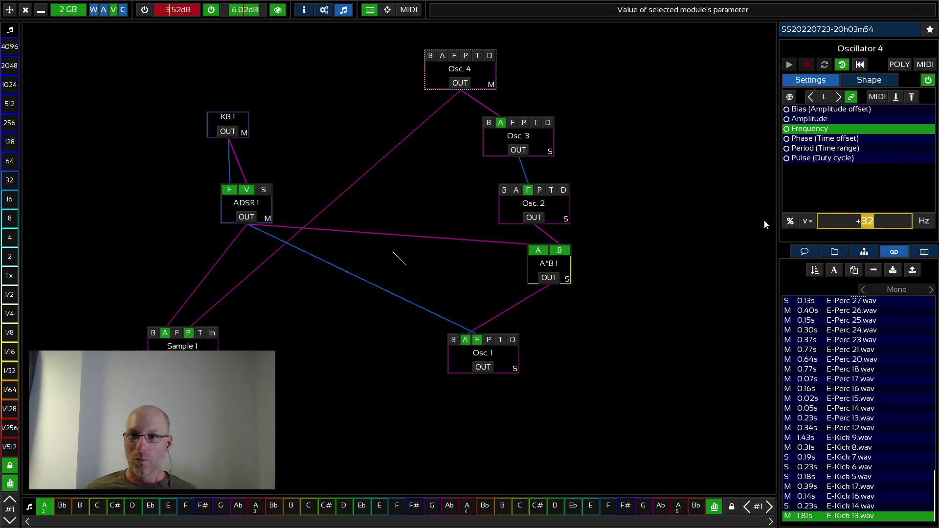
{"action": "type", "text": "16"}
{"action": "left_click_drag", "start_coordinate": [682, 218], "coordinate": [713, 231]}
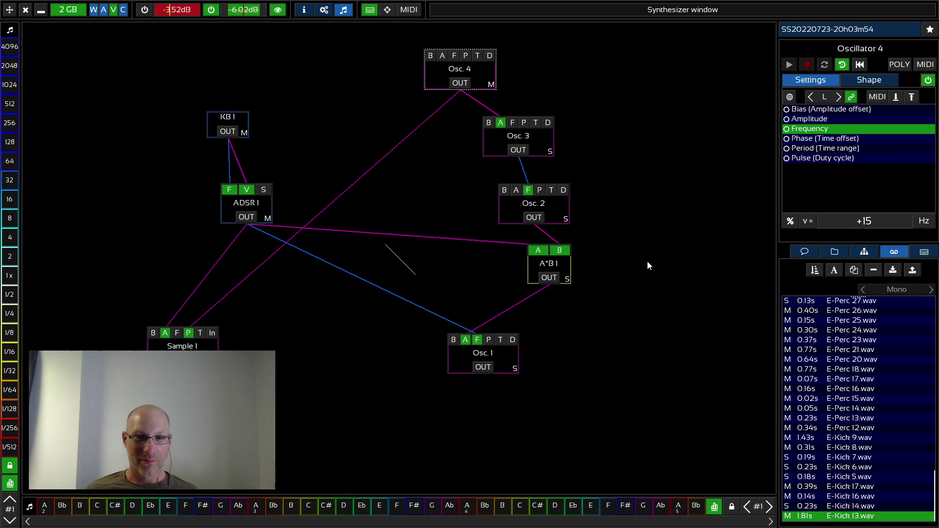
Modulate Audio sample 1's phase with Oscillator 3's output in place of Oscillator 4's.
{"action": "mouse_move", "coordinate": [856, 227]}
{"action": "left_mouse_down"}
{"action": "mouse_move", "coordinate": [845, 228]}
{"action": "mouse_move", "coordinate": [859, 223]}
{"action": "left_mouse_up"}
{"action": "left_click_drag", "start_coordinate": [518, 149], "coordinate": [188, 333]}
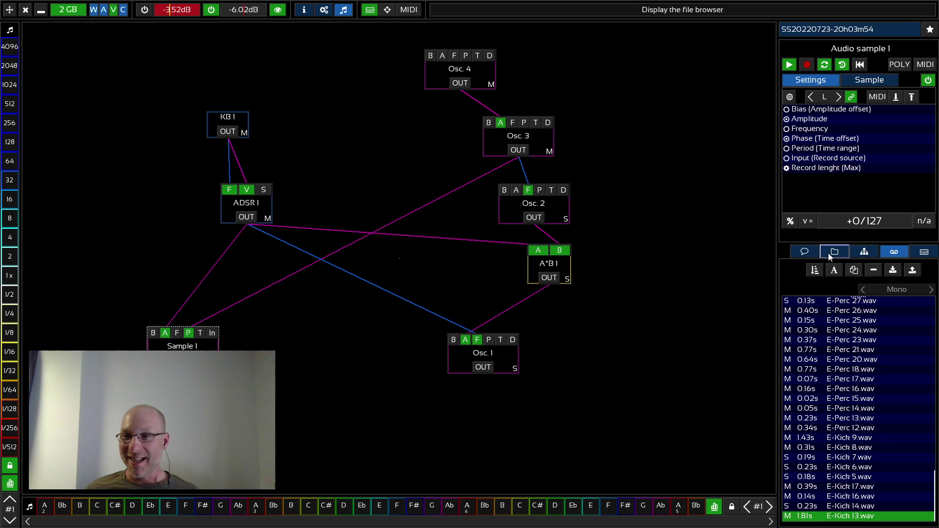
{"action": "left_click", "coordinate": [864, 252]}
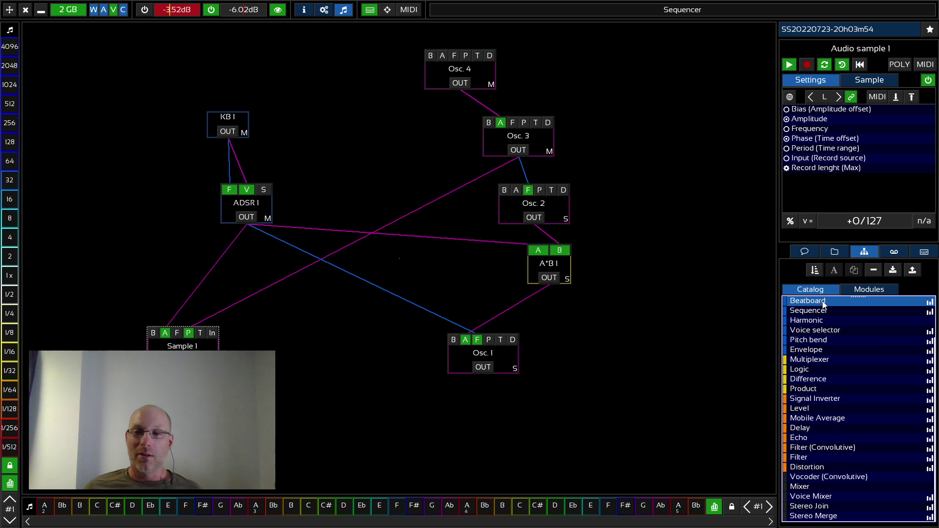
{"action": "left_click_drag", "start_coordinate": [823, 307], "coordinate": [125, 243]}
{"action": "left_click", "coordinate": [126, 242]}
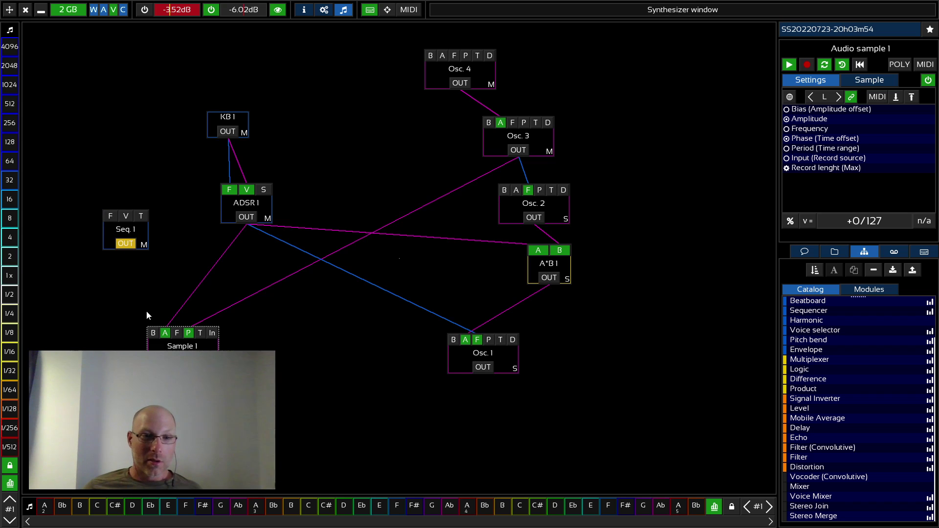
{"action": "left_click", "coordinate": [125, 230]}
{"action": "left_click_drag", "start_coordinate": [808, 310], "coordinate": [626, 296]}
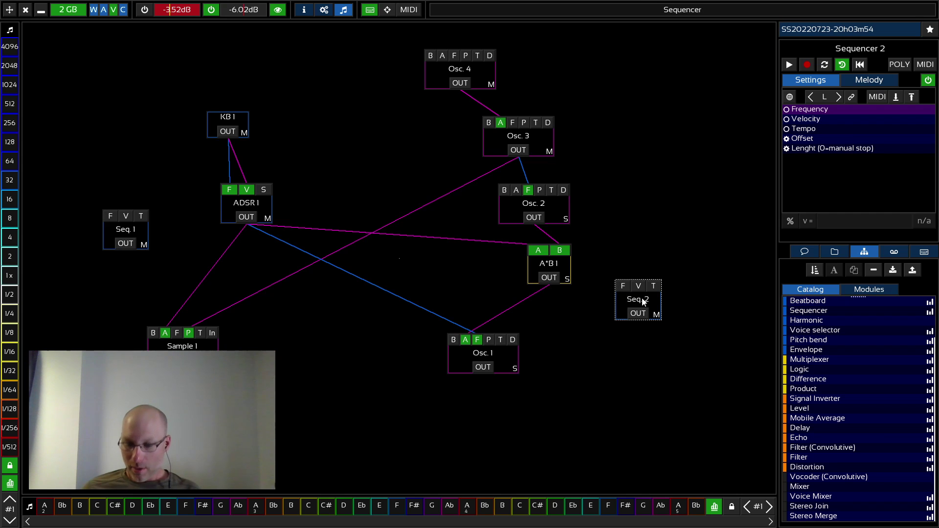
{"action": "key", "text": "Delete"}
{"action": "left_click", "coordinate": [133, 234]}
{"action": "key", "text": "Delete"}
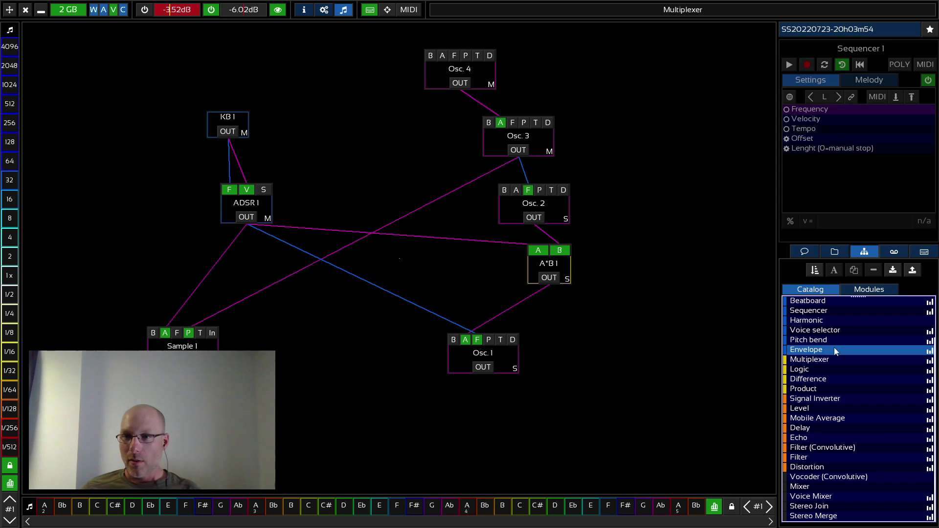
Add a Beatboard module from the catalog and place it just above Audio sample 1.
{"action": "scroll", "coordinate": [843, 346], "scroll_direction": "up", "scroll_amount": 1}
{"action": "left_click", "coordinate": [826, 321]}
{"action": "left_click_drag", "start_coordinate": [827, 321], "coordinate": [150, 231]}
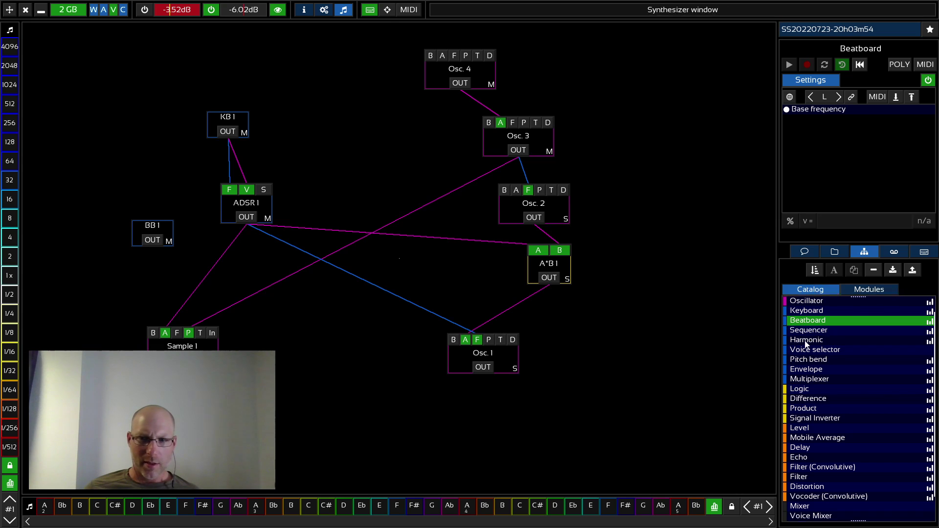
{"action": "left_click_drag", "start_coordinate": [163, 227], "coordinate": [162, 239]}
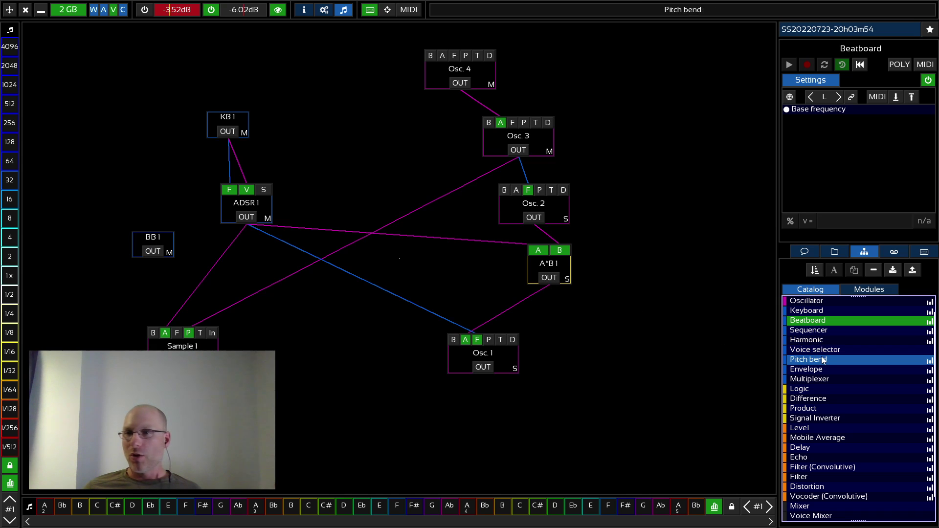
{"action": "scroll", "coordinate": [832, 372], "scroll_direction": "up", "scroll_amount": 2}
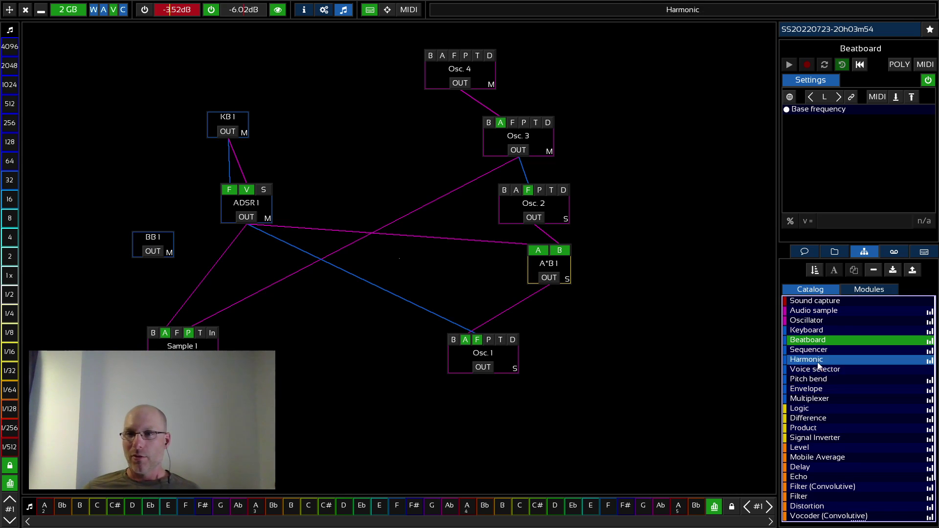
{"action": "scroll", "coordinate": [830, 357], "scroll_direction": "down", "scroll_amount": 1}
{"action": "scroll", "coordinate": [839, 360], "scroll_direction": "up", "scroll_amount": 1}
{"action": "left_click_drag", "start_coordinate": [826, 322], "coordinate": [643, 324]}
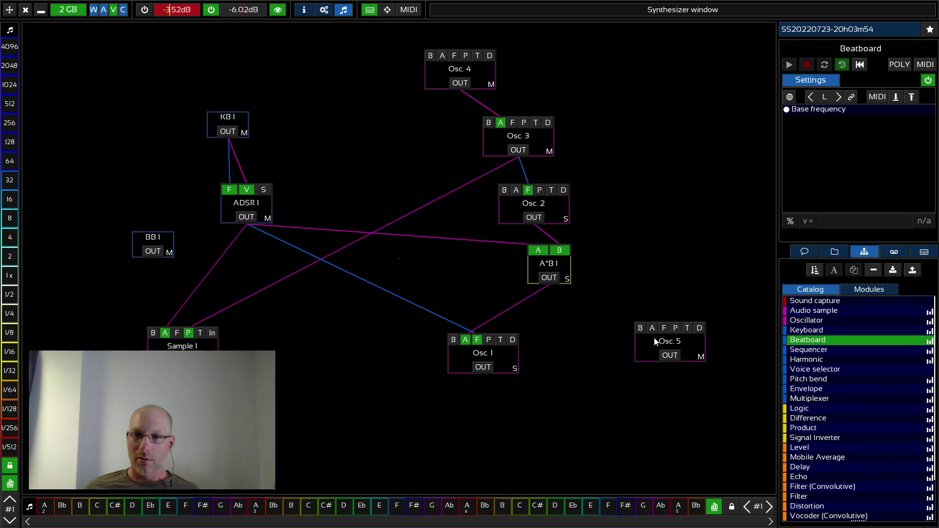
{"action": "left_click", "coordinate": [689, 349]}
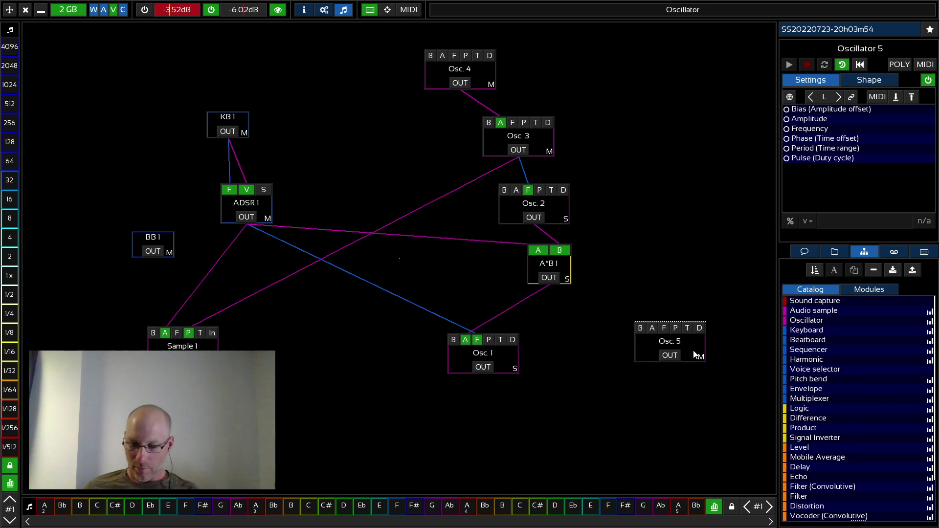
Connect the Beatboard's output to Audio sample 1's amplitude and frequency inputs, and disconnect Oscillator 3 from its phase input.
{"action": "left_click", "coordinate": [156, 251]}
{"action": "left_click", "coordinate": [166, 333]}
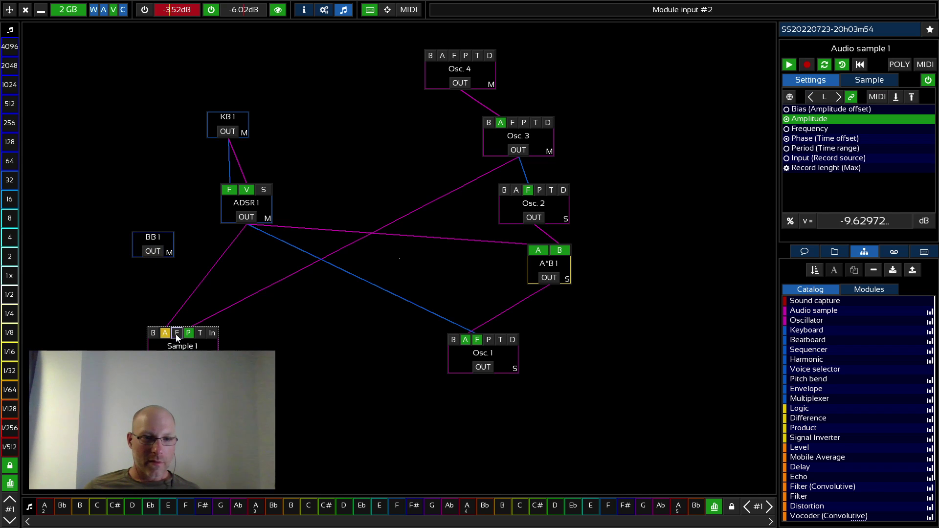
{"action": "left_click", "coordinate": [177, 338]}
{"action": "left_click", "coordinate": [153, 251]}
{"action": "left_click", "coordinate": [153, 251]}
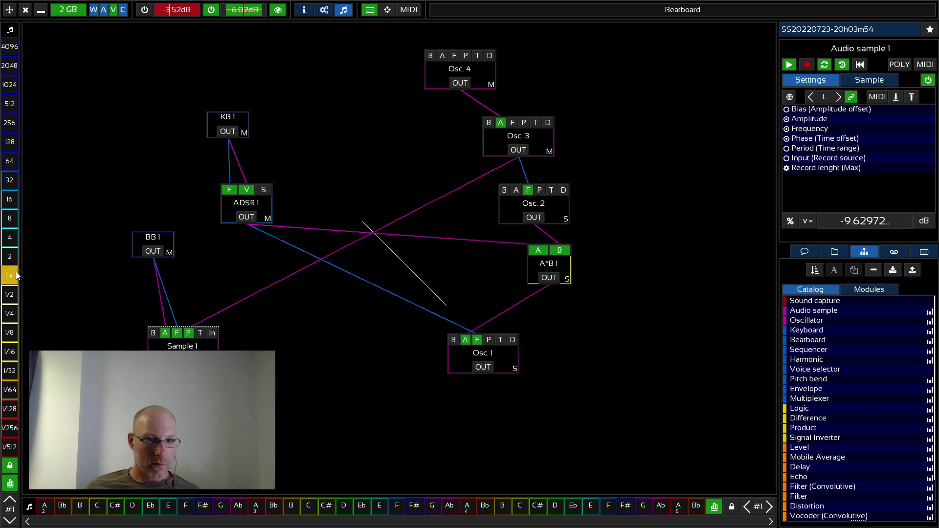
{"action": "left_click", "coordinate": [188, 333]}
{"action": "right_click", "coordinate": [514, 153]}
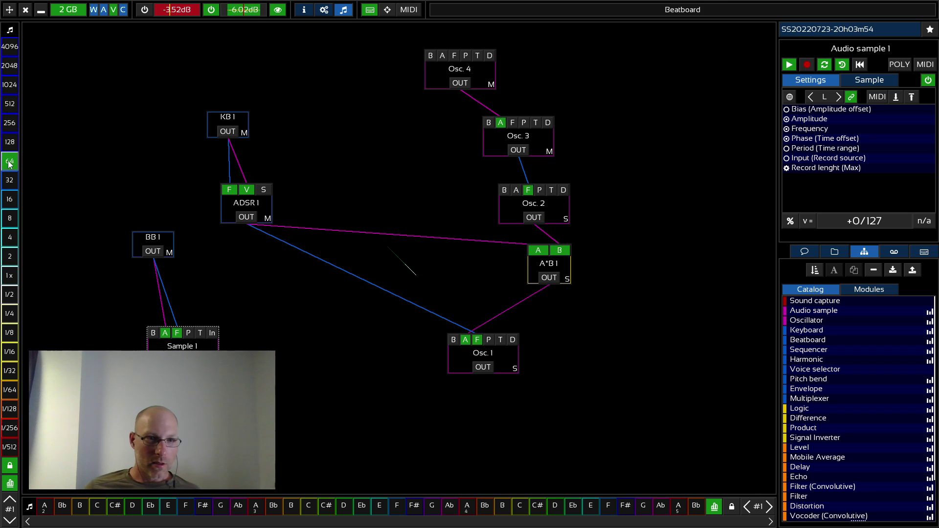
Play Audio sample 1 at beat rates 256 and 2048, and with the beatboard lock turned on, at 64.
{"action": "left_click", "coordinate": [16, 123]}
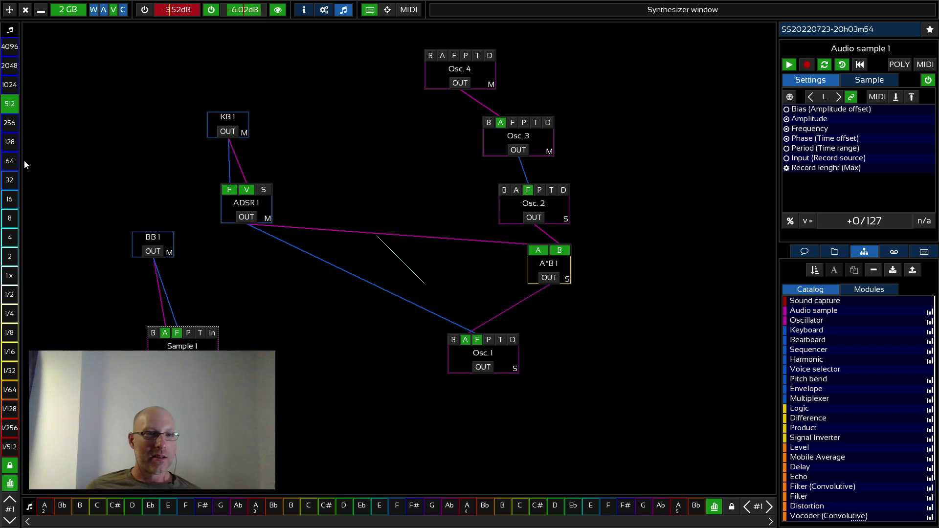
{"action": "left_click", "coordinate": [11, 66]}
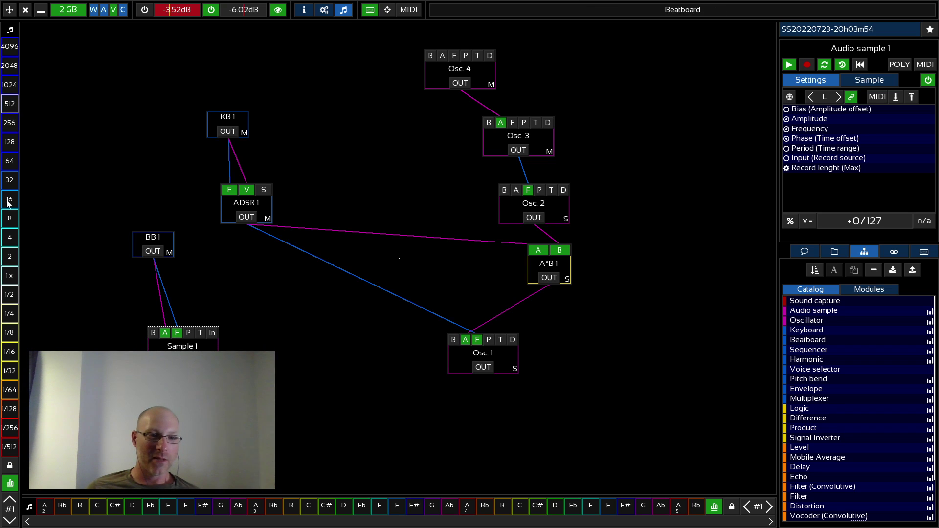
{"action": "left_click", "coordinate": [10, 465]}
{"action": "left_click", "coordinate": [10, 164]}
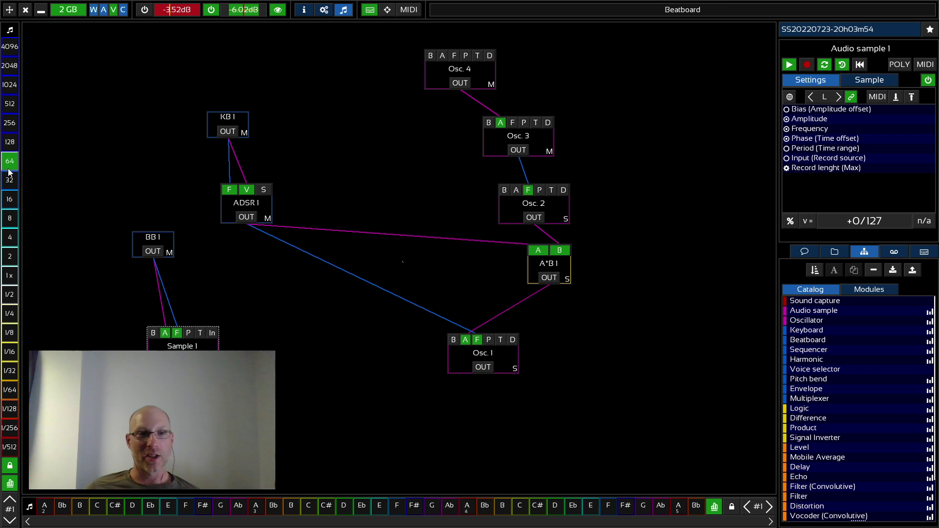
Turn off the beatboard lock and play Audio sample 1 by alternately triggering the 512, 1024 and 2048 beats.
{"action": "left_click", "coordinate": [12, 467]}
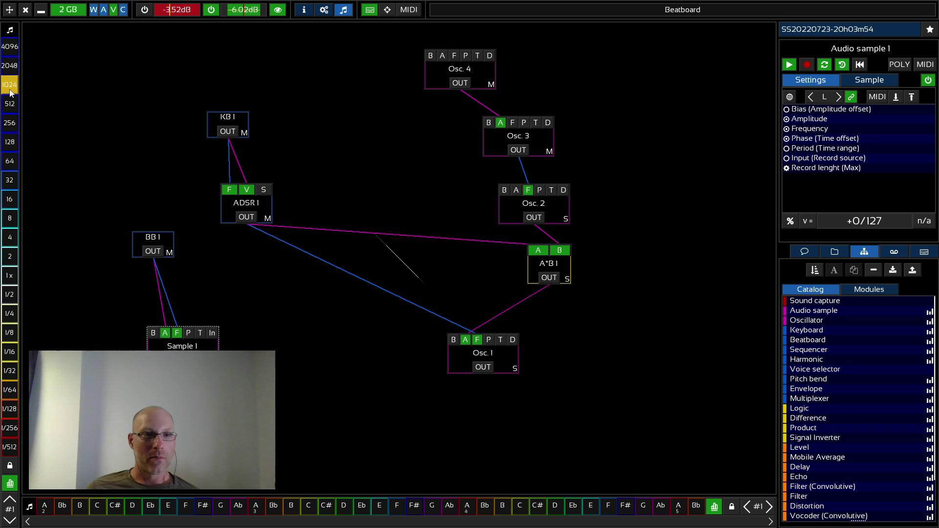
{"action": "left_click", "coordinate": [11, 112]}
{"action": "left_click", "coordinate": [11, 83]}
{"action": "left_click", "coordinate": [11, 105]}
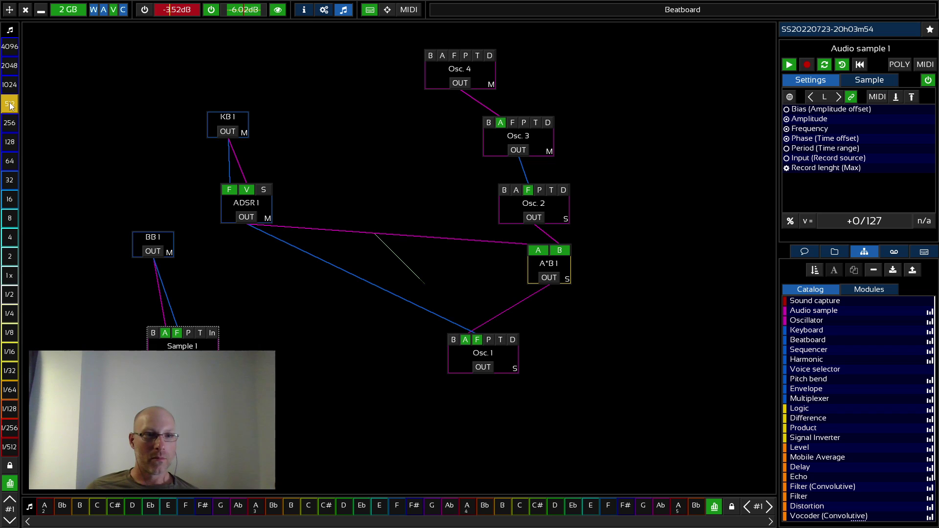
{"action": "left_click", "coordinate": [10, 91]}
{"action": "left_click", "coordinate": [11, 71]}
{"action": "left_click", "coordinate": [13, 85]}
{"action": "left_click", "coordinate": [10, 68]}
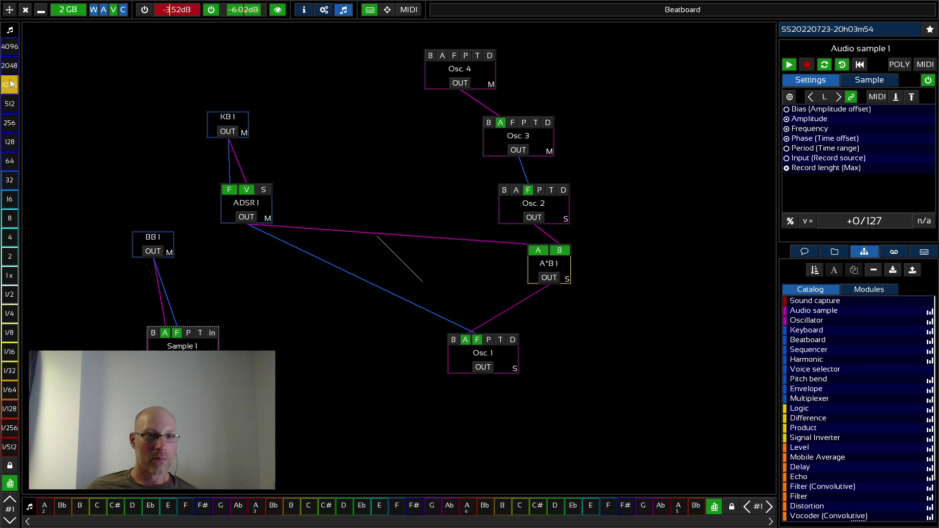
Audition the sample by playing the beatboard's 512, 1024, 2048 and 4096 beats in varying order.
{"action": "left_click", "coordinate": [12, 85]}
{"action": "left_click", "coordinate": [11, 70]}
{"action": "left_click", "coordinate": [12, 56]}
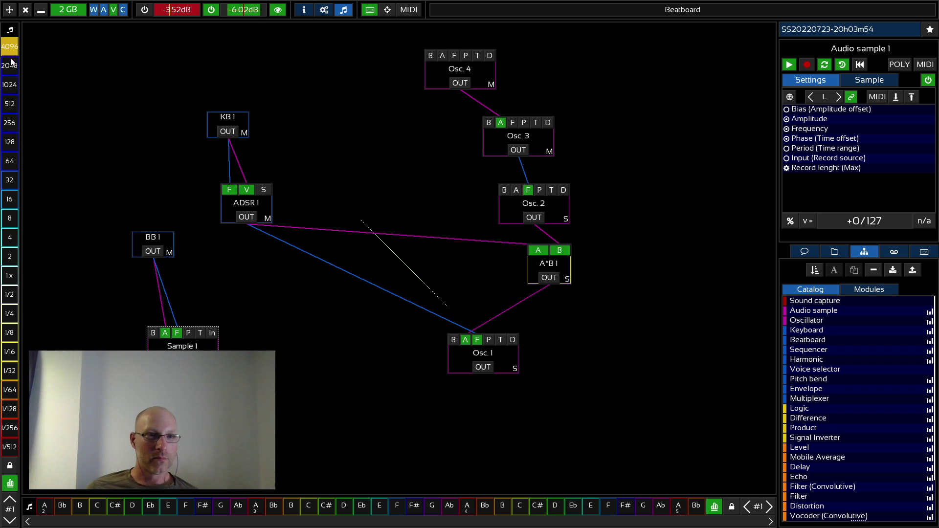
{"action": "left_click", "coordinate": [11, 68]}
{"action": "left_click", "coordinate": [13, 86]}
{"action": "left_click", "coordinate": [12, 70]}
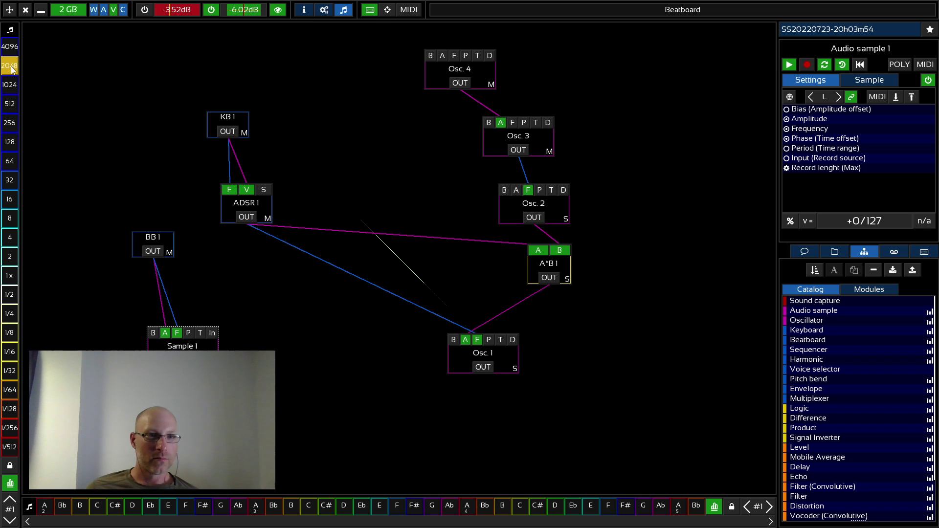
{"action": "left_click", "coordinate": [11, 56]}
{"action": "left_click", "coordinate": [11, 67]}
{"action": "left_click", "coordinate": [11, 86]}
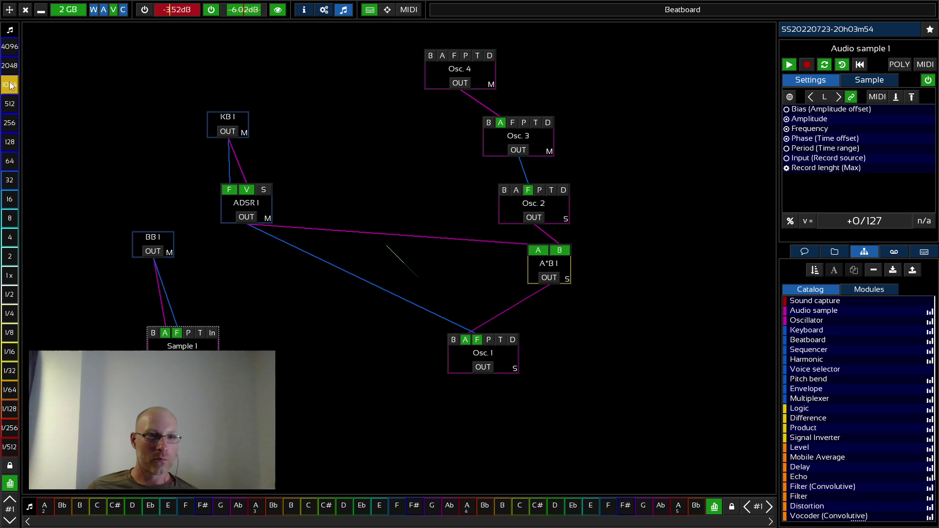
{"action": "left_click", "coordinate": [11, 102]}
{"action": "left_click", "coordinate": [9, 86]}
{"action": "left_click", "coordinate": [10, 101]}
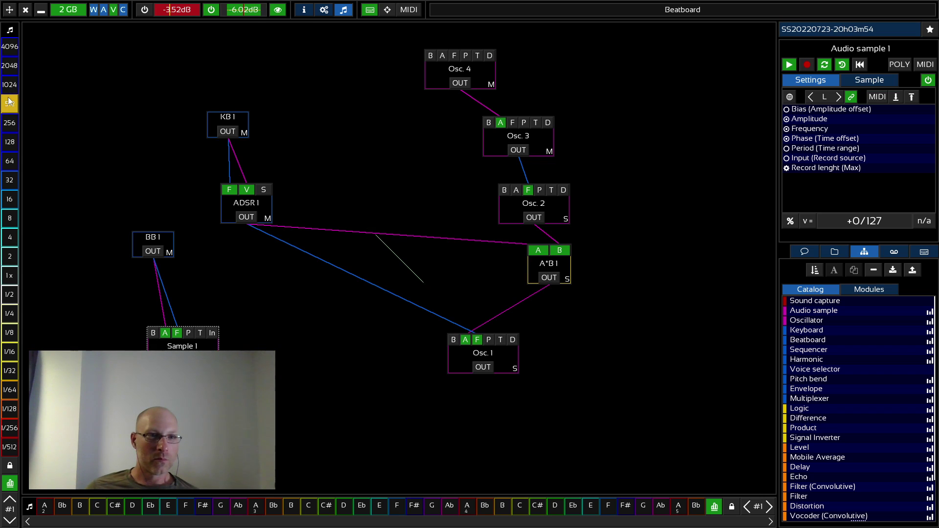
{"action": "left_click", "coordinate": [9, 101]}
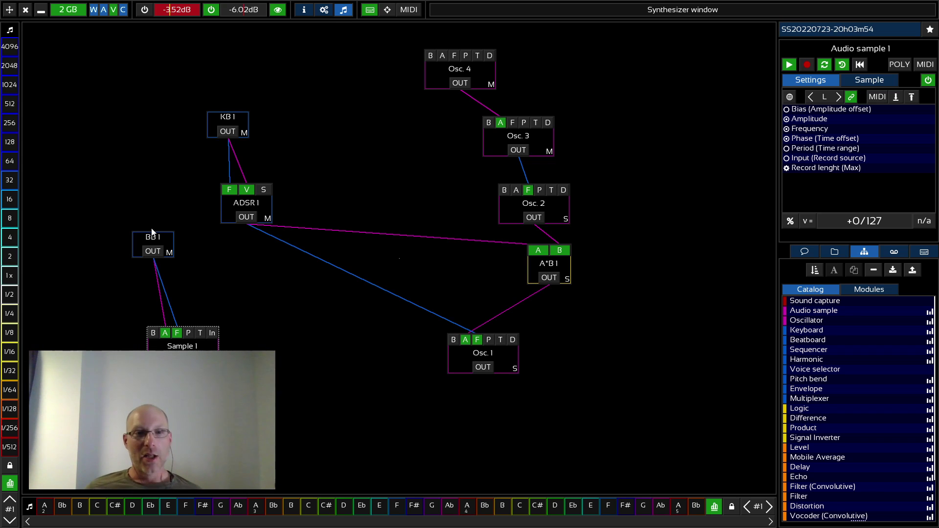
Rewire Sample 1 so ADSR 1 drives its amplitude and frequency inputs and Osc. 2 drives its phase, with BB 1 moved beside ADSR 1.
{"action": "left_click_drag", "start_coordinate": [168, 242], "coordinate": [166, 199]}
{"action": "left_click", "coordinate": [243, 219]}
{"action": "left_click", "coordinate": [177, 334]}
{"action": "left_click", "coordinate": [178, 334]}
{"action": "left_click", "coordinate": [247, 217]}
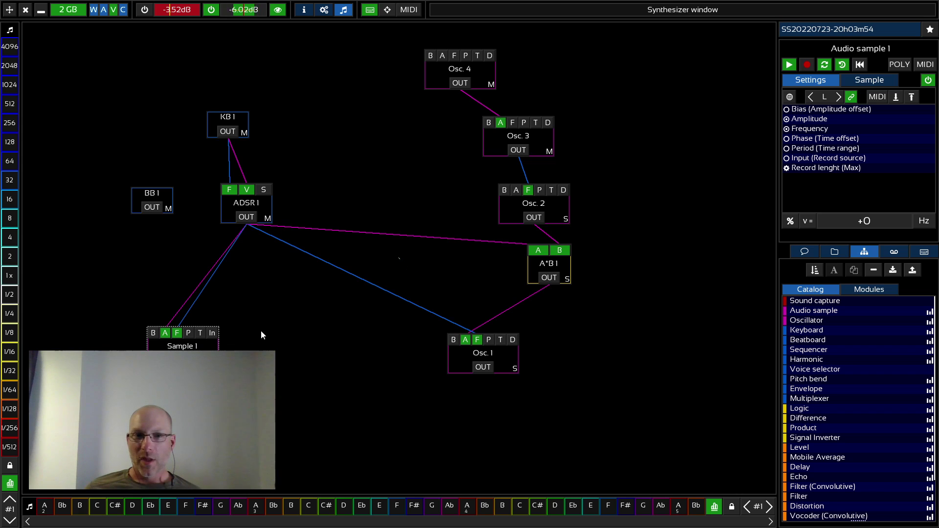
{"action": "left_click_drag", "start_coordinate": [190, 333], "coordinate": [533, 218]}
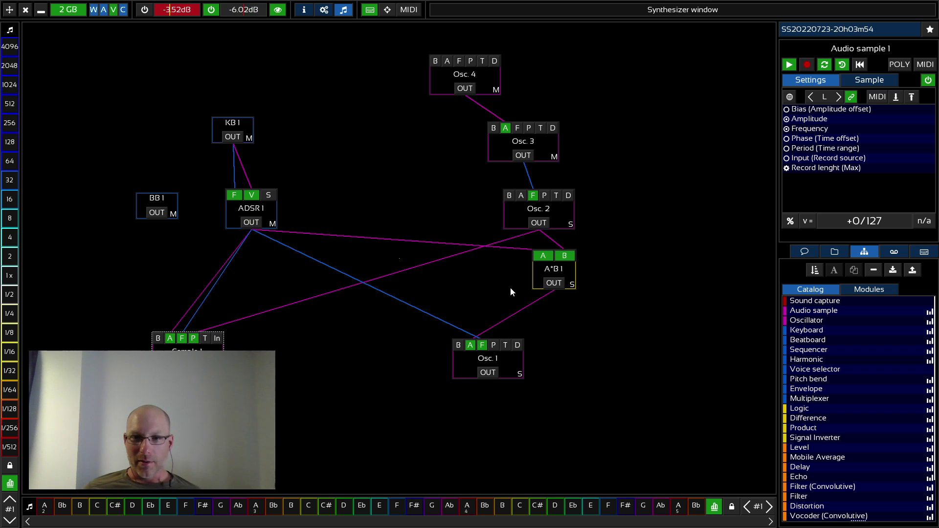
Delete the A*B 1 product module, move Osc. 1 between ADSR 1 and Osc. 2, and play a low A to test the patch.
{"action": "left_click", "coordinate": [563, 276]}
{"action": "key", "text": "Delete"}
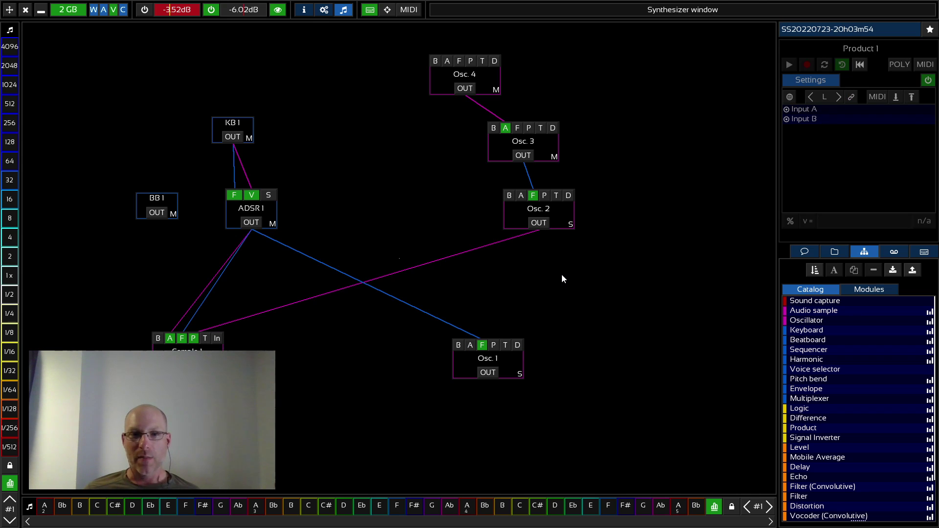
{"action": "left_click_drag", "start_coordinate": [518, 371], "coordinate": [433, 214]}
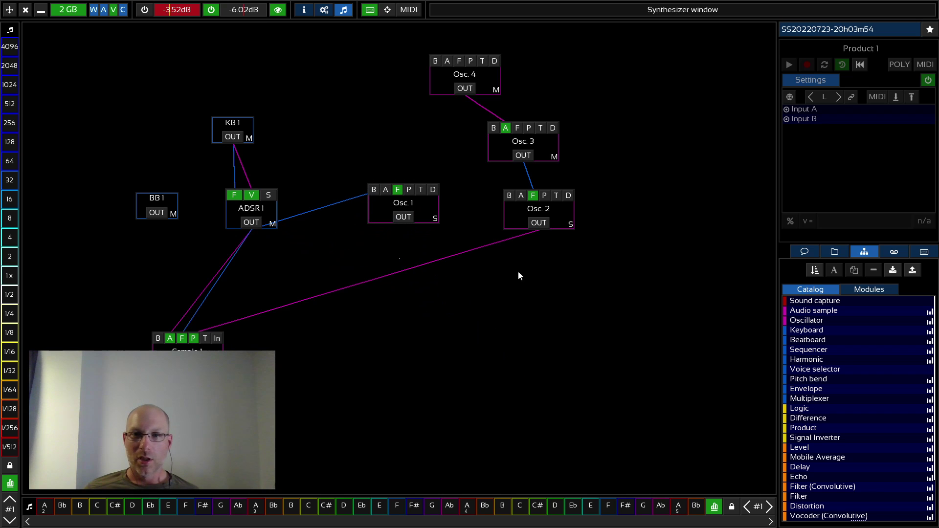
{"action": "key", "text": "z"}
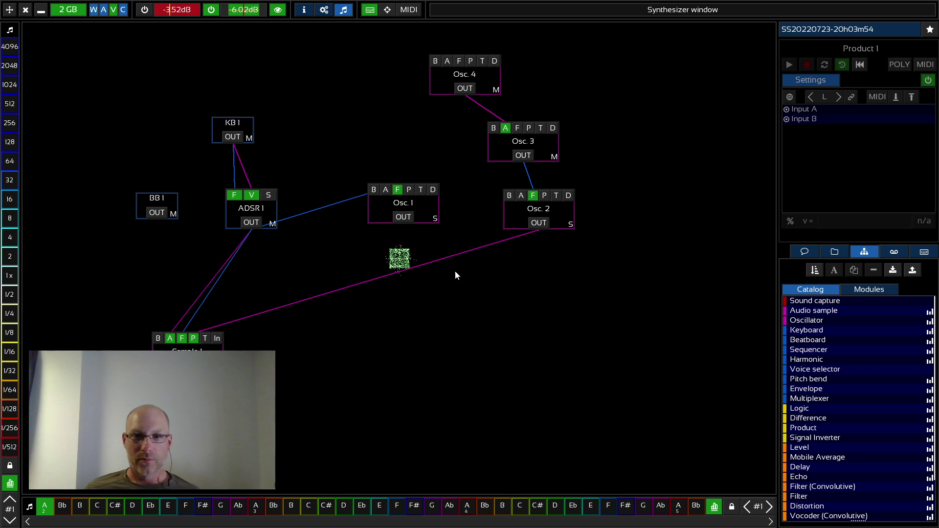
Adjust Oscillator 4's bias (amplitude offset) while listening and set it to -53.5 dB.
{"action": "left_click", "coordinate": [506, 129]}
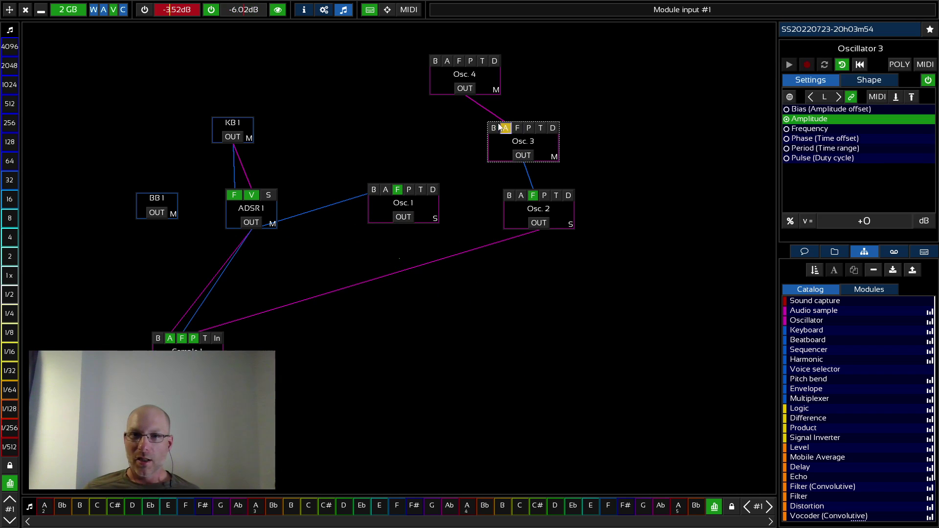
{"action": "left_click", "coordinate": [457, 79]}
{"action": "left_click", "coordinate": [449, 62]}
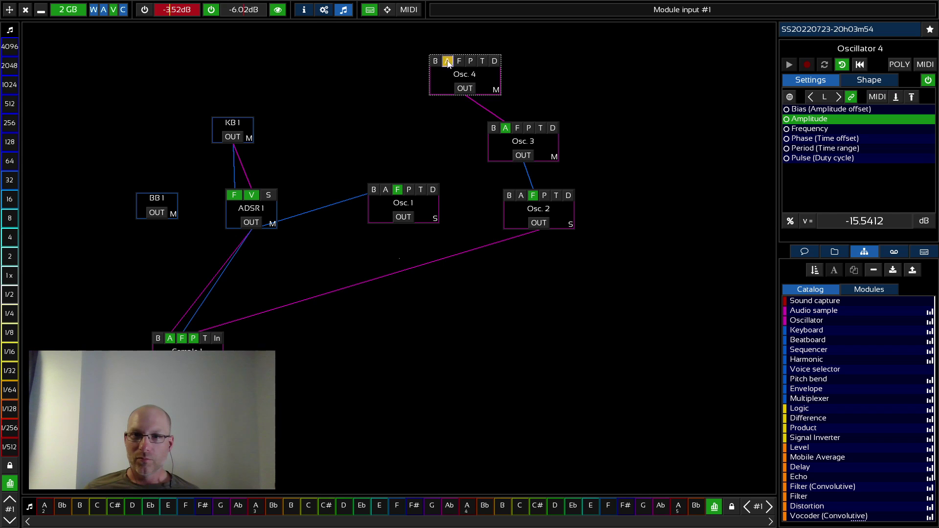
{"action": "left_click_drag", "start_coordinate": [832, 221], "coordinate": [537, 178]}
{"action": "left_click", "coordinate": [812, 97]}
{"action": "left_click", "coordinate": [805, 223]}
{"action": "type", "text": "-32"}
{"action": "left_click_drag", "start_coordinate": [805, 223], "coordinate": [590, 216]}
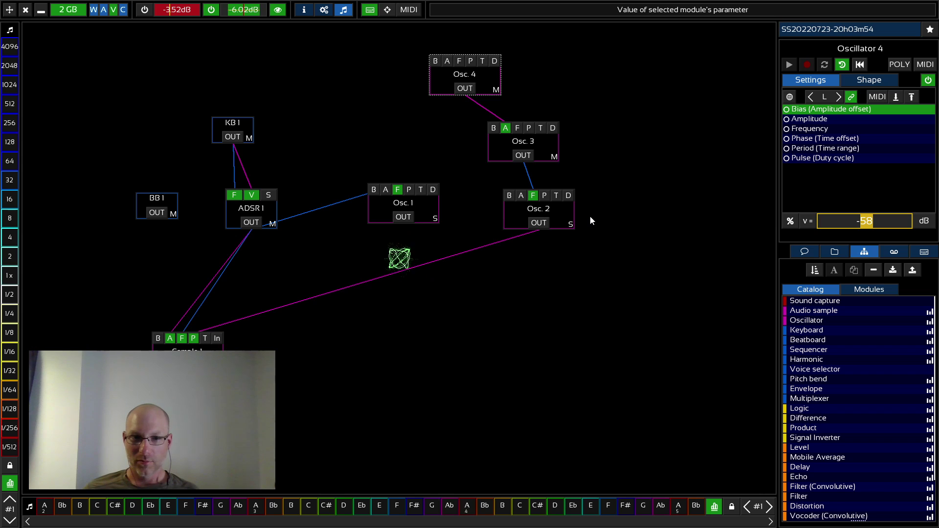
{"action": "left_click_drag", "start_coordinate": [590, 216], "coordinate": [626, 236]}
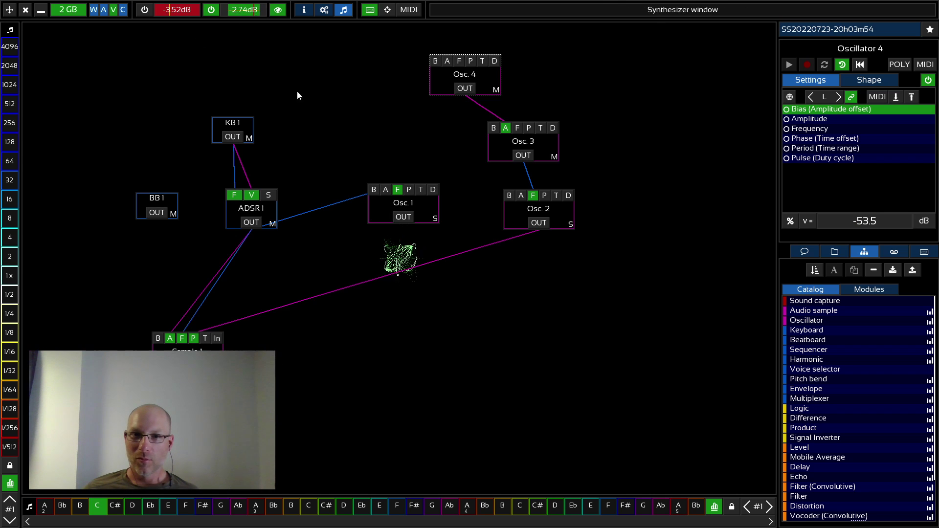
Set Sample 1's amplitude to about -3.63 dB.
{"action": "left_click_drag", "start_coordinate": [563, 318], "coordinate": [579, 336]}
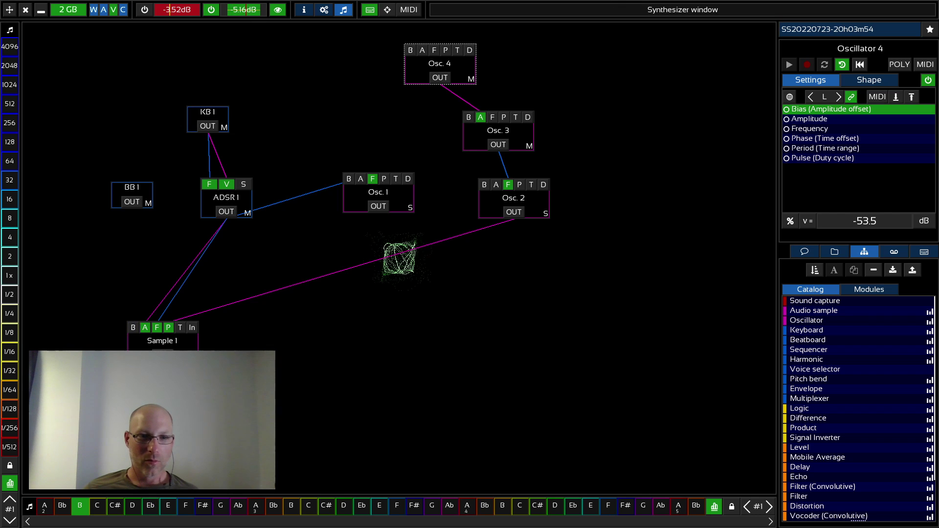
{"action": "left_click", "coordinate": [145, 327]}
{"action": "mouse_move", "coordinate": [897, 218]}
{"action": "left_mouse_down"}
{"action": "mouse_move", "coordinate": [863, 225]}
{"action": "mouse_move", "coordinate": [893, 228]}
{"action": "left_mouse_up"}
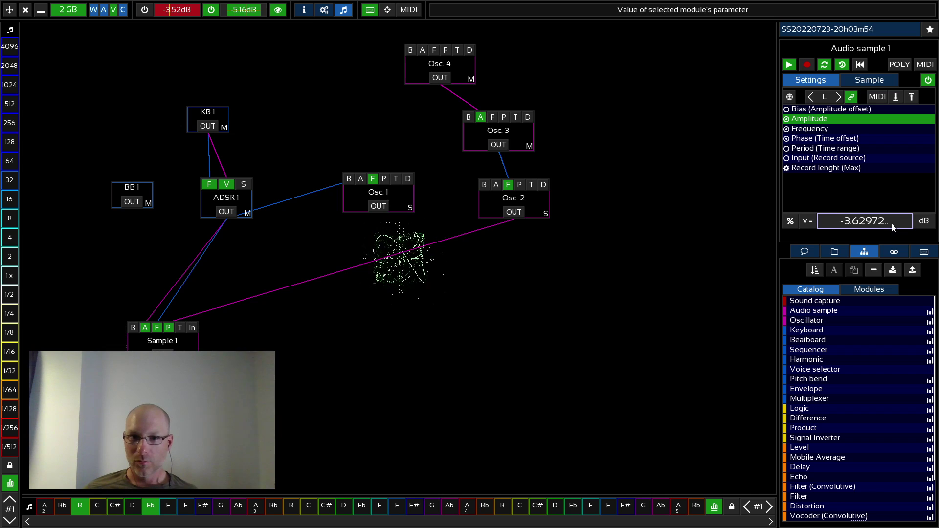
Enable polyphonic mode for both the KB 1 keyboard and the ADSR 1 envelope.
{"action": "left_click", "coordinate": [243, 205]}
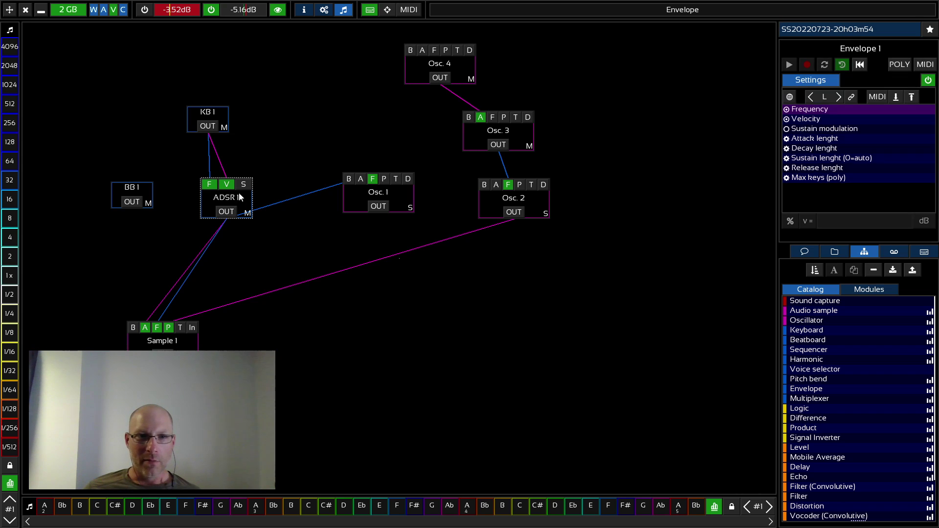
{"action": "left_click", "coordinate": [220, 120]}
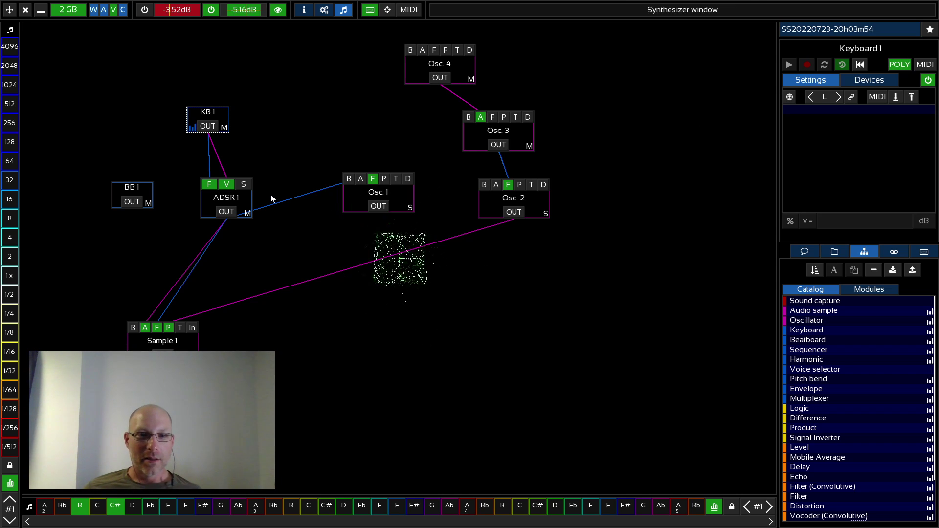
{"action": "left_click", "coordinate": [243, 197]}
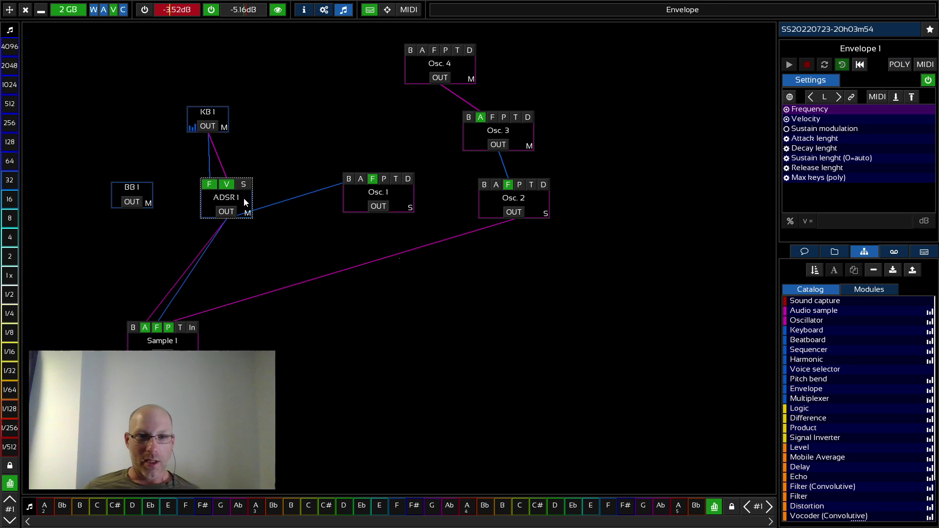
{"action": "left_click", "coordinate": [901, 65]}
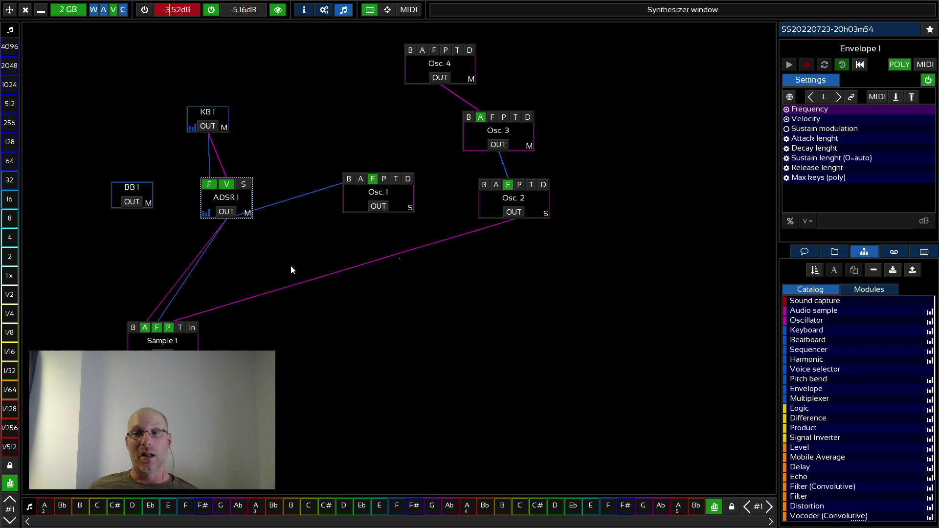
Show the saved project files, highlight PhaserBass.soundra without loading it, and select KB 1 in the current patch.
{"action": "left_click", "coordinate": [862, 33]}
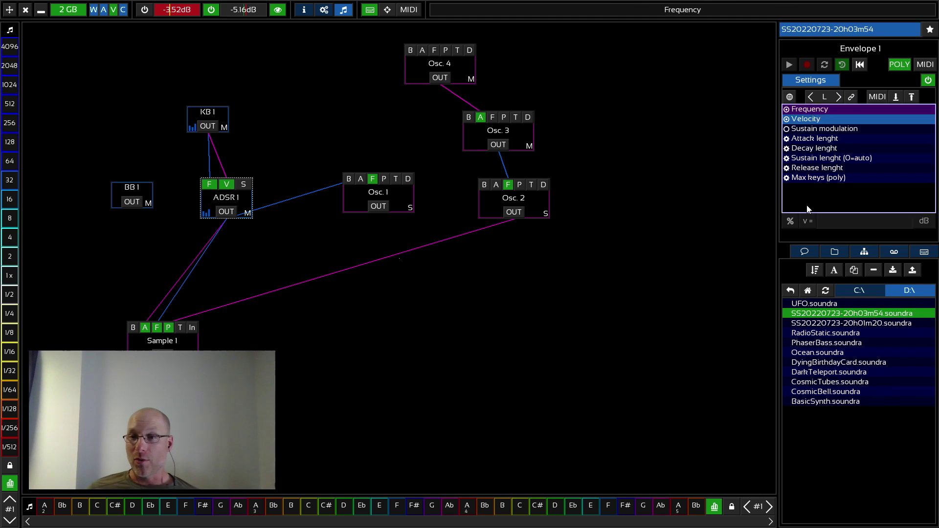
{"action": "left_click", "coordinate": [855, 347]}
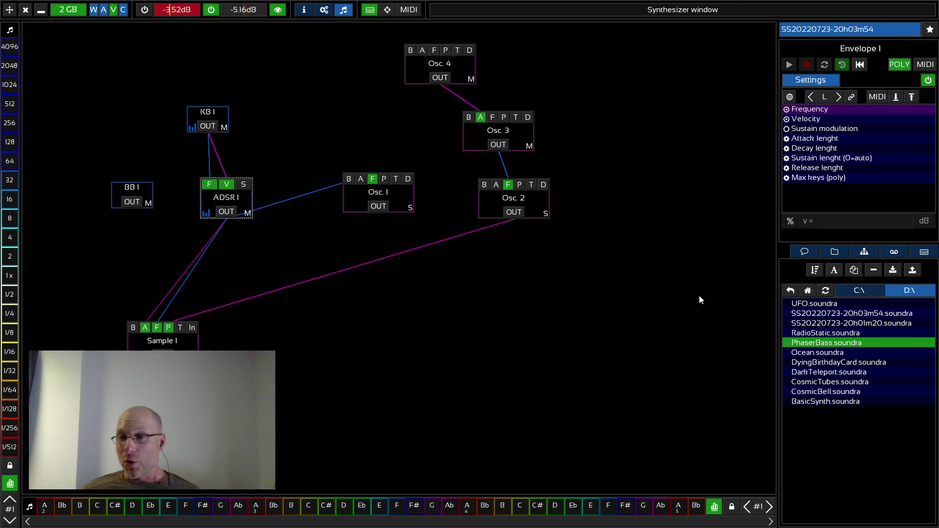
{"action": "left_click", "coordinate": [864, 348]}
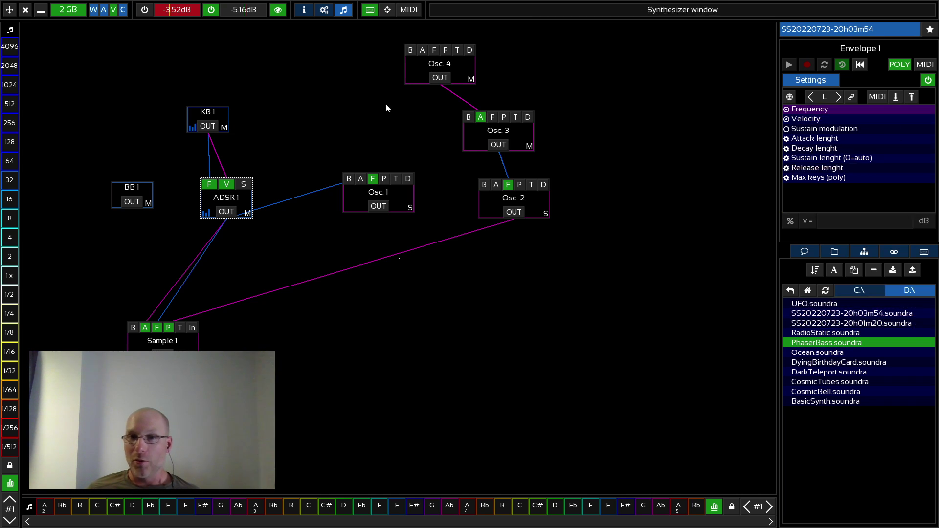
{"action": "left_click", "coordinate": [209, 115]}
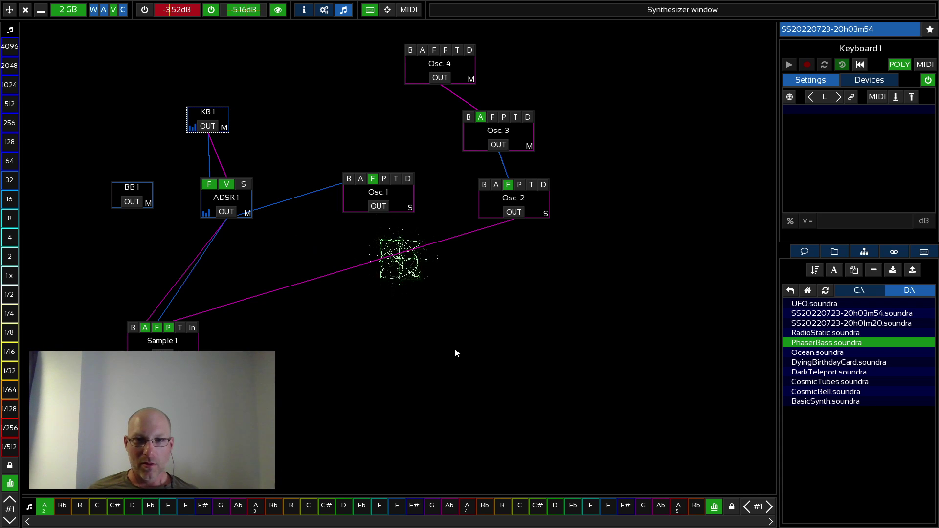
Add an Echo module from the module catalog below Sample 1.
{"action": "left_click", "coordinate": [866, 253]}
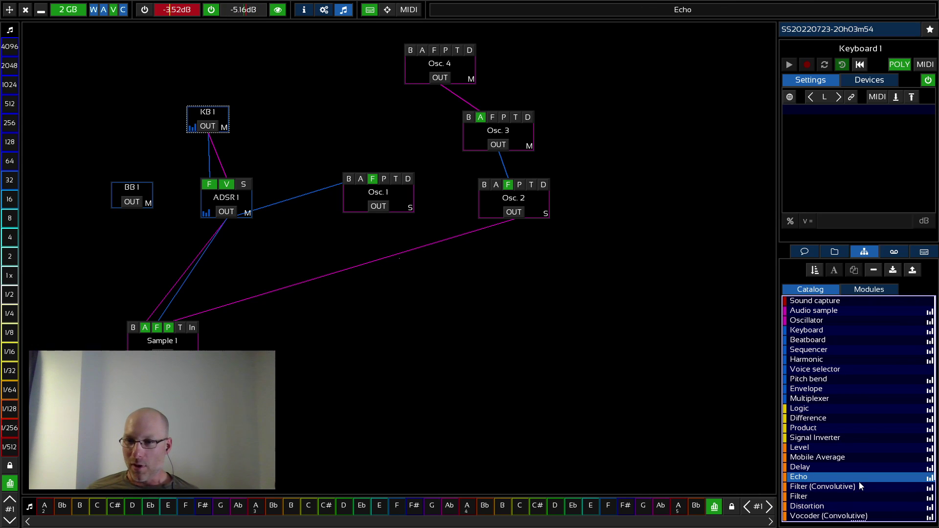
{"action": "scroll", "coordinate": [859, 483], "scroll_direction": "down", "scroll_amount": 1}
{"action": "scroll", "coordinate": [822, 447], "scroll_direction": "down", "scroll_amount": 1}
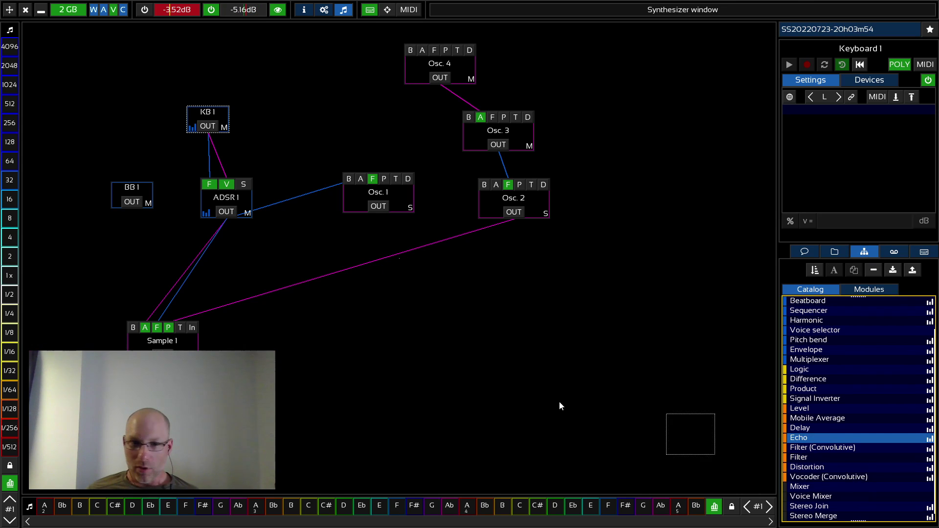
{"action": "left_click", "coordinate": [252, 402]}
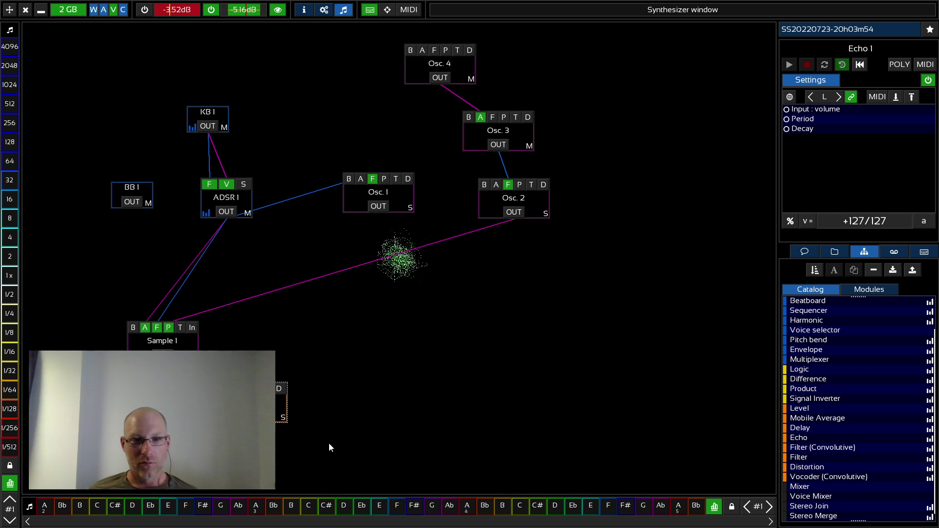
Try driving Echo 1's inputs from the outputs of Osc. 4, Osc. 3, Osc. 2 and Osc. 1 in turn.
{"action": "left_click_drag", "start_coordinate": [441, 77], "coordinate": [264, 389]}
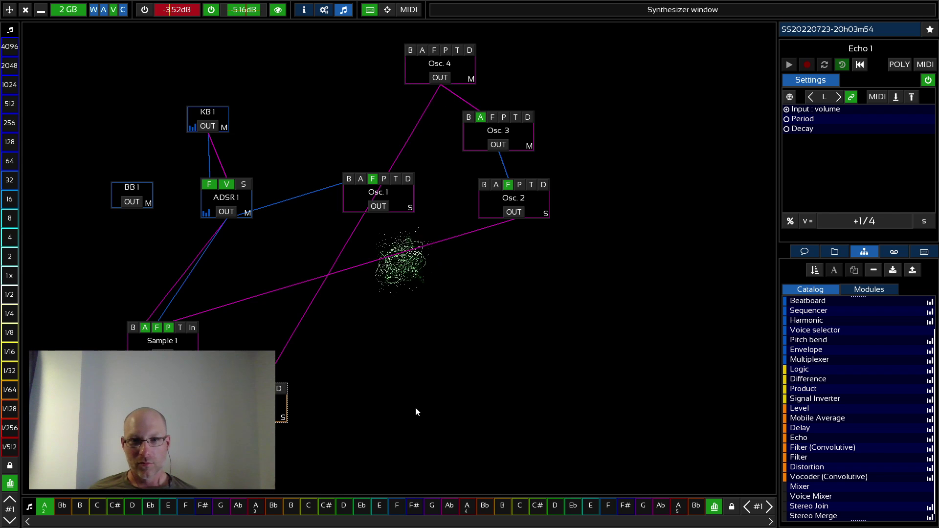
{"action": "left_click_drag", "start_coordinate": [505, 145], "coordinate": [277, 386]}
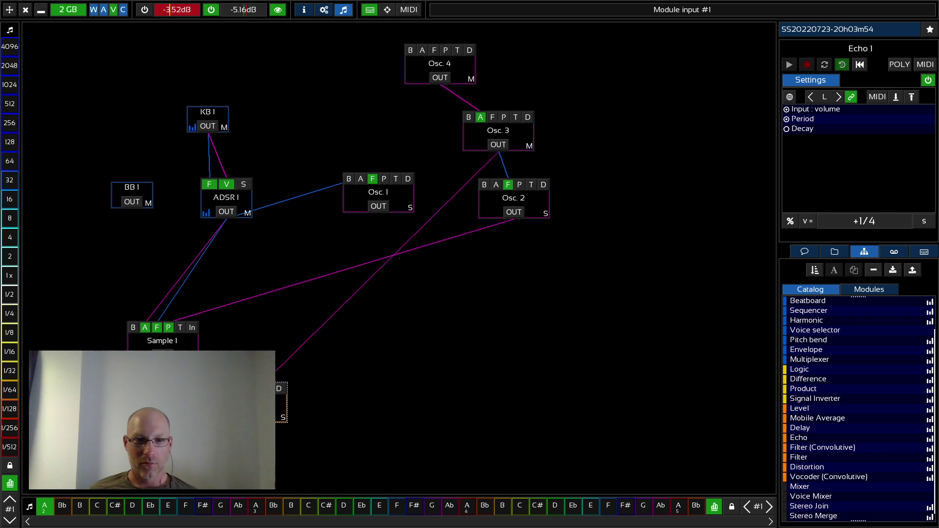
{"action": "left_click_drag", "start_coordinate": [513, 212], "coordinate": [276, 379]}
{"action": "left_click", "coordinate": [378, 206]}
{"action": "left_click", "coordinate": [264, 389]}
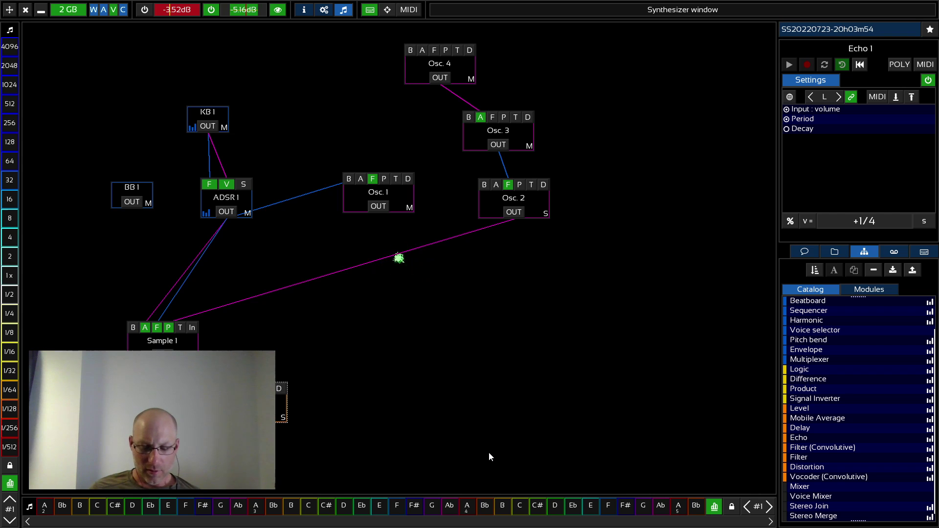
Connect BB 1's output to Osc. 4's frequency input, and lock the beatboard with the 2 beat held.
{"action": "scroll", "coordinate": [734, 521], "scroll_direction": "right", "scroll_amount": 5}
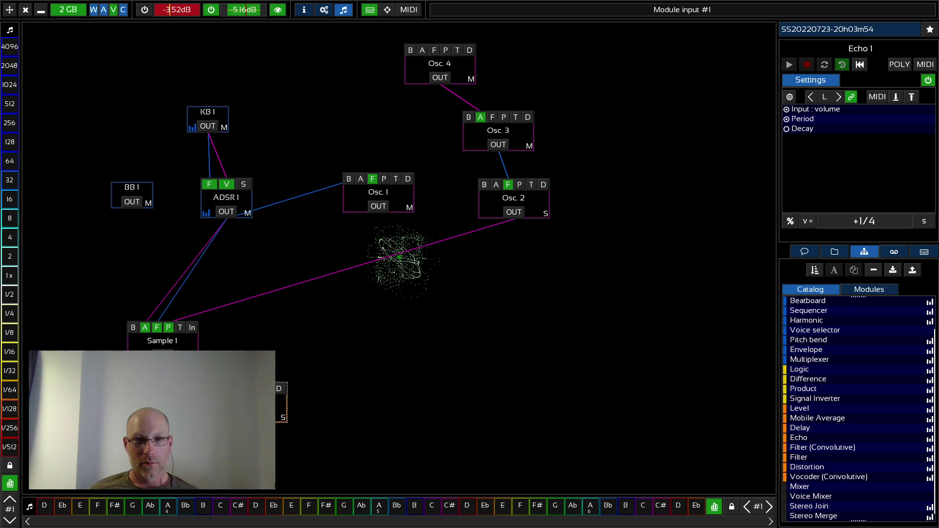
{"action": "left_click", "coordinate": [132, 202]}
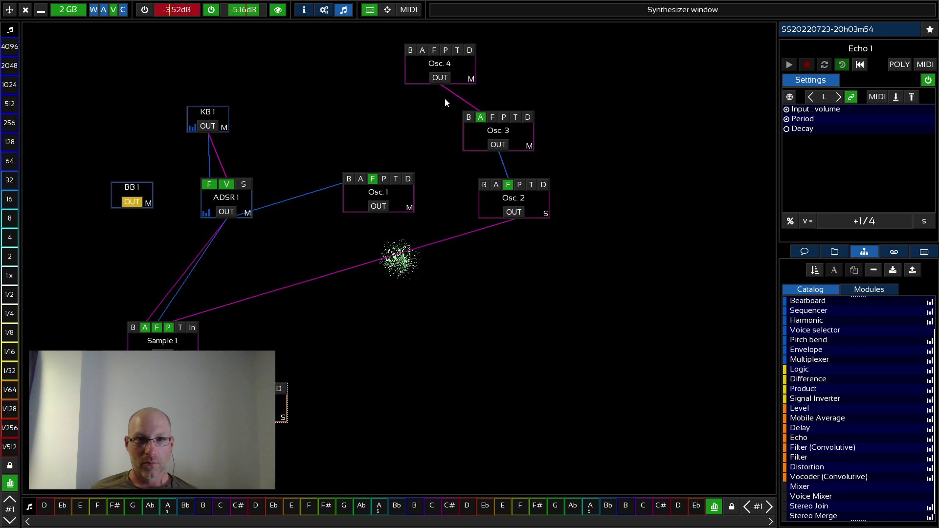
{"action": "left_click", "coordinate": [434, 50]}
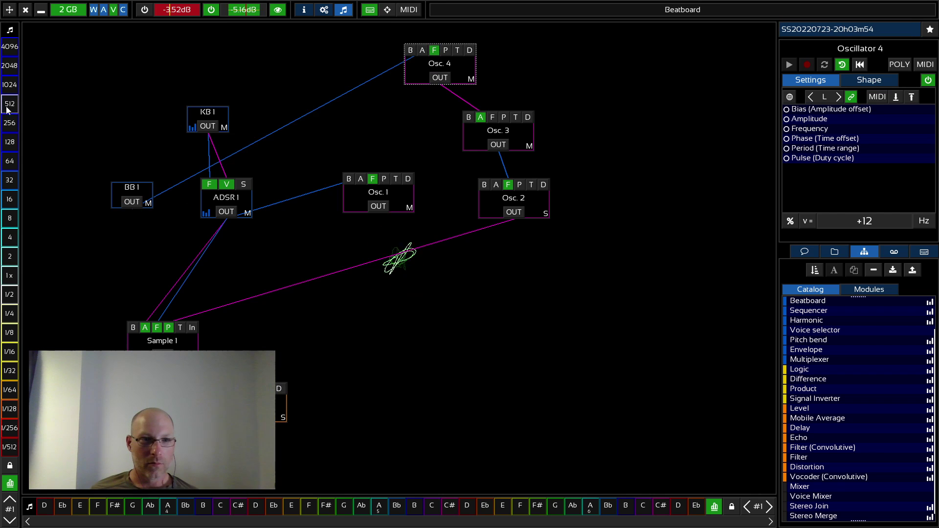
{"action": "left_click", "coordinate": [9, 465]}
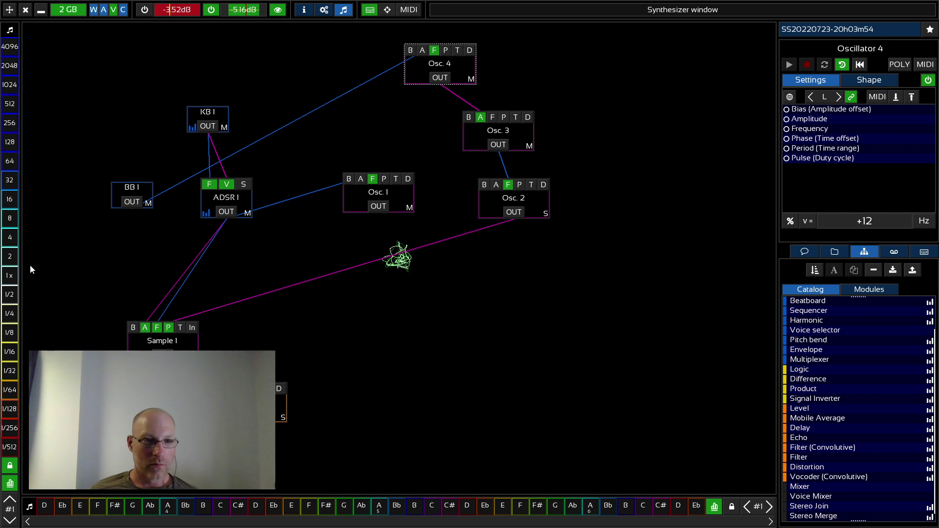
{"action": "left_click", "coordinate": [9, 253]}
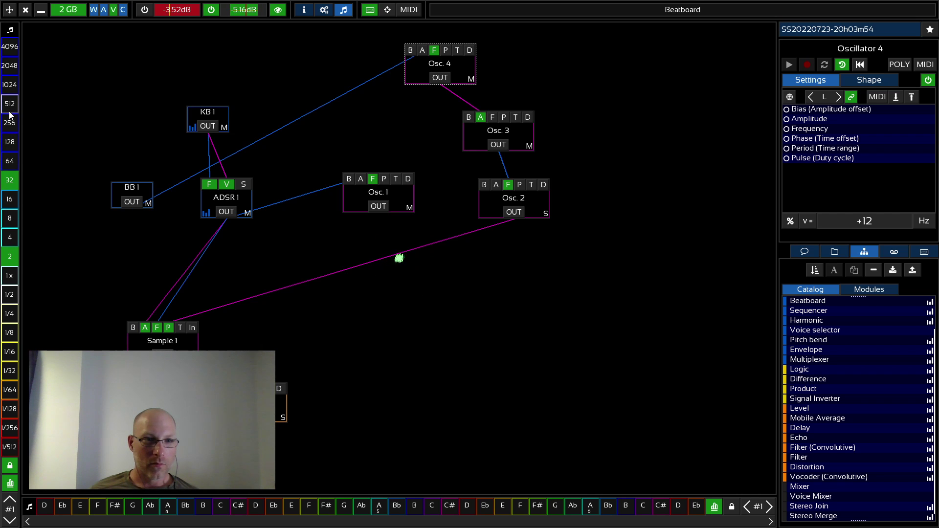
Release the held 32 and 2 beats on the beatboard, and audition the patch with single notes such as D, F# and E.
{"action": "left_click", "coordinate": [10, 256]}
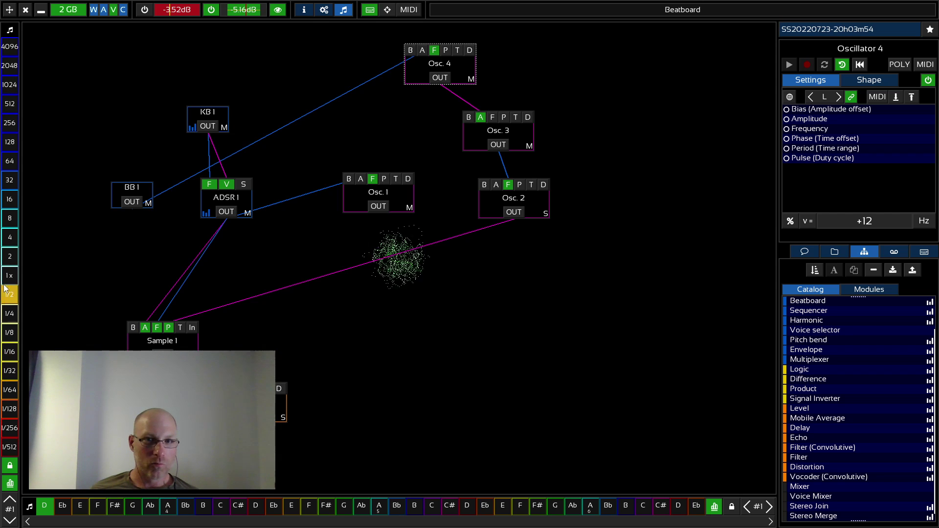
{"action": "left_click", "coordinate": [11, 188]}
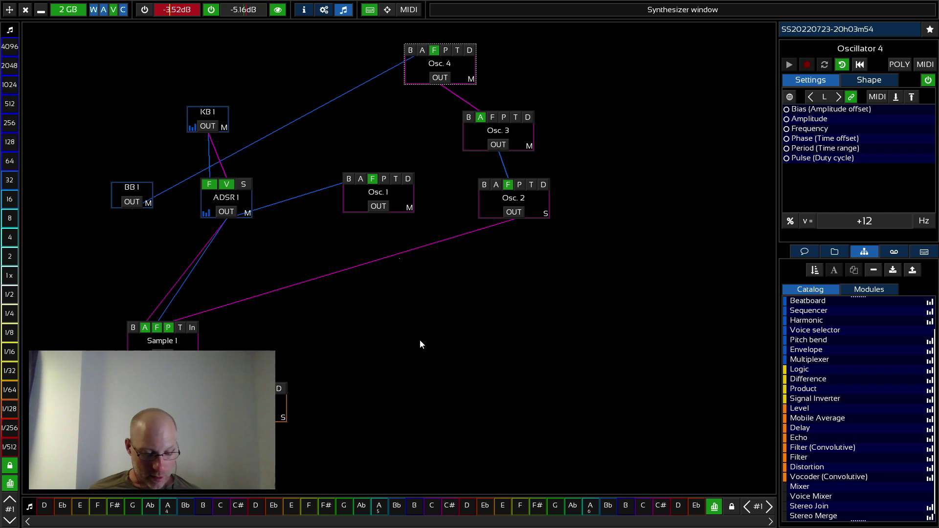
{"action": "key", "text": "e"}
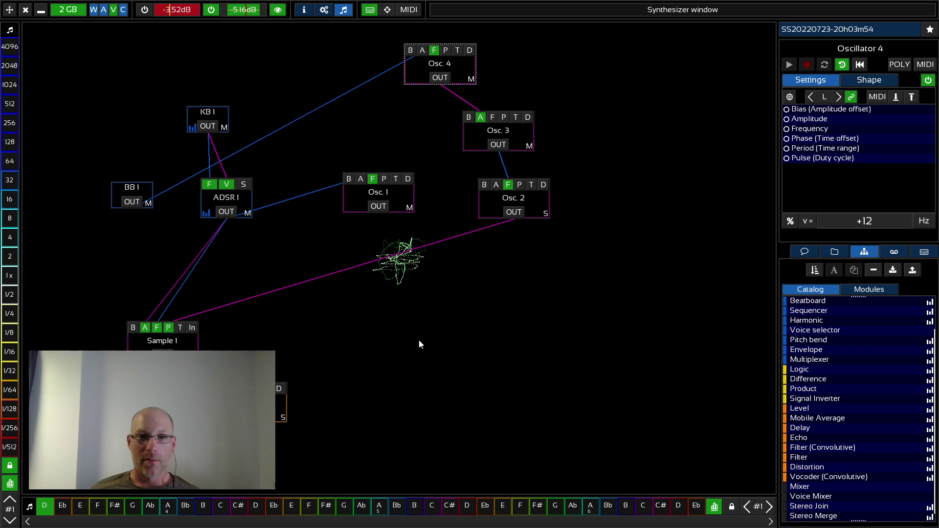
{"action": "key", "text": "5"}
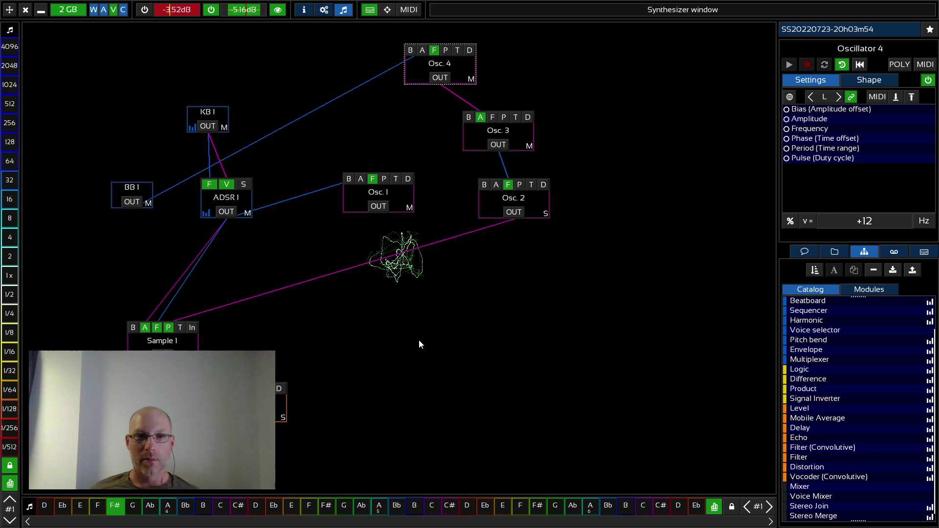
{"action": "key", "text": "w"}
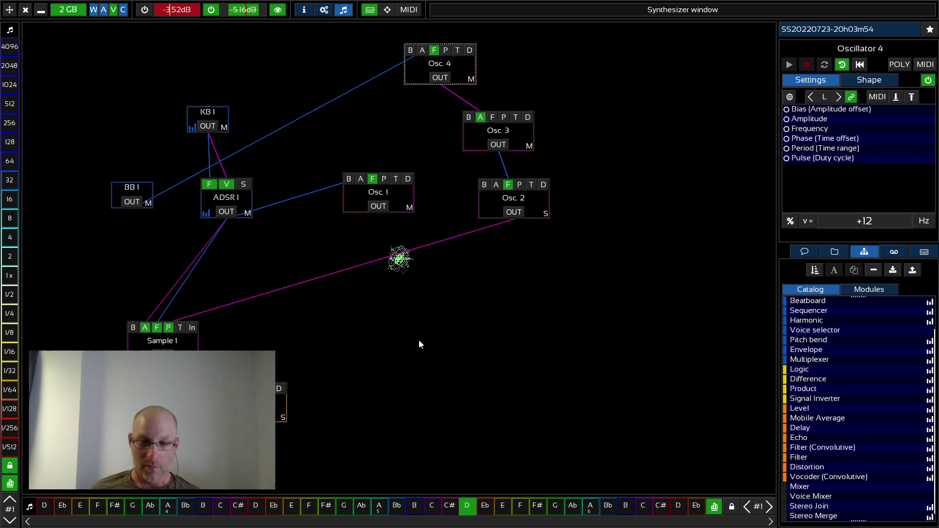
{"action": "key", "text": "x"}
{"action": "key", "text": "c"}
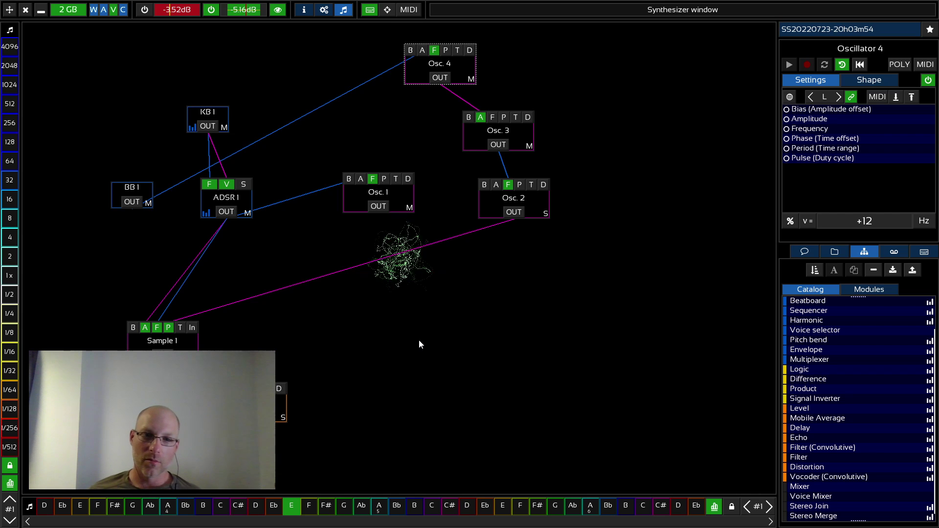
{"action": "key", "text": "5"}
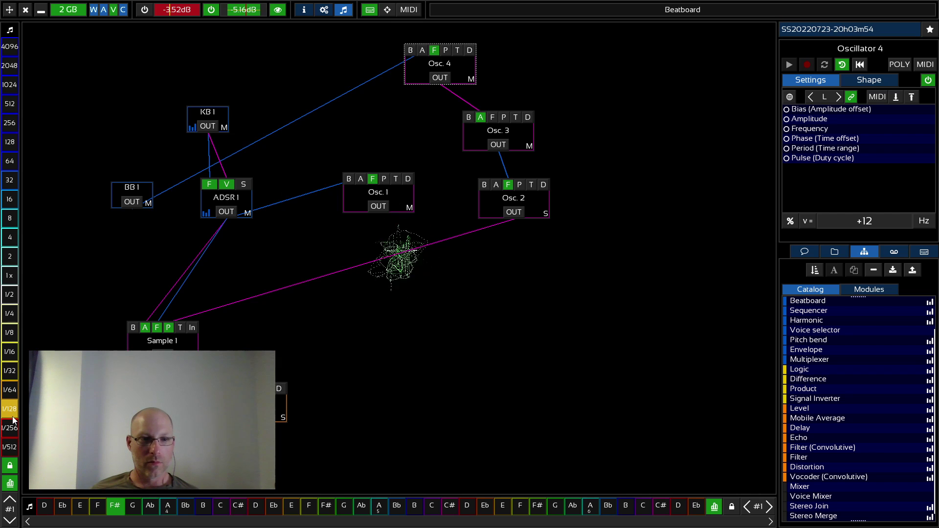
{"action": "key", "text": "x"}
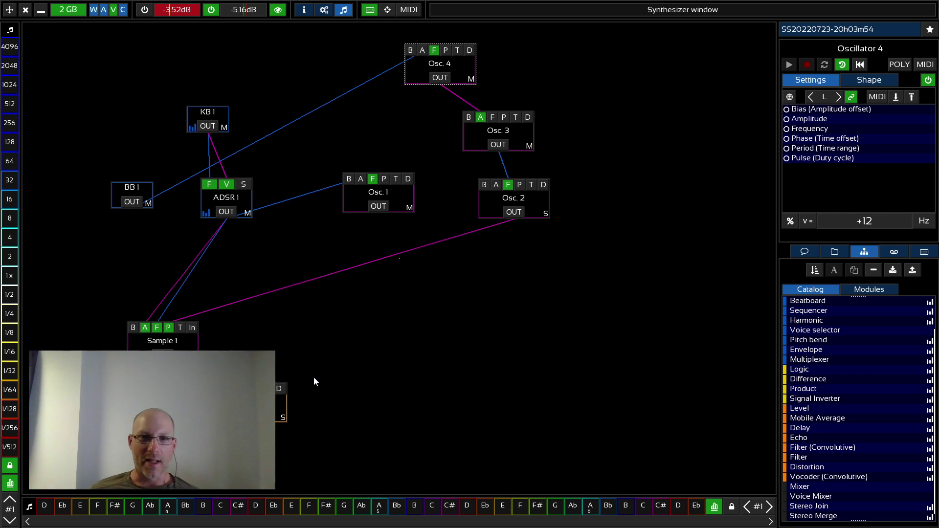
Move BB 1 beside Osc. 4, and play test notes, holding the beatboard's 1/512 beat.
{"action": "left_click_drag", "start_coordinate": [140, 192], "coordinate": [351, 60]}
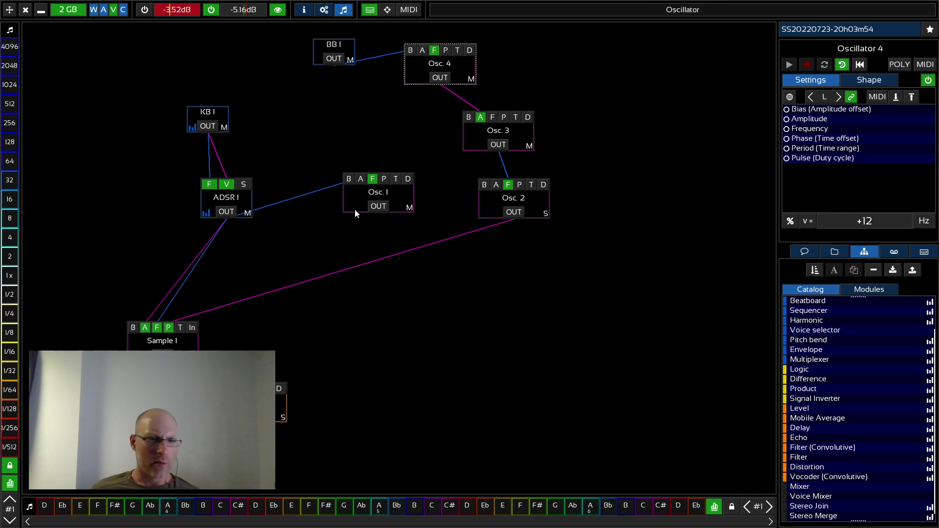
{"action": "key", "text": "x"}
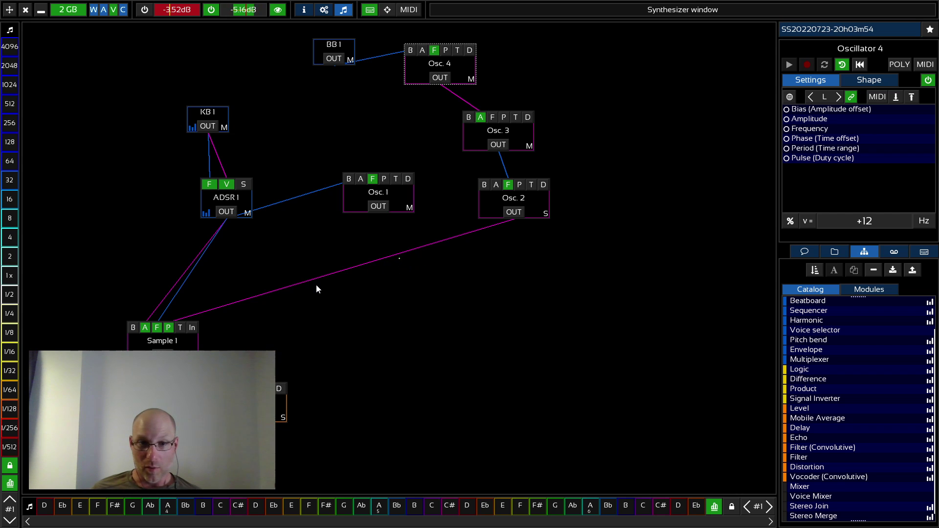
{"action": "key", "text": "x"}
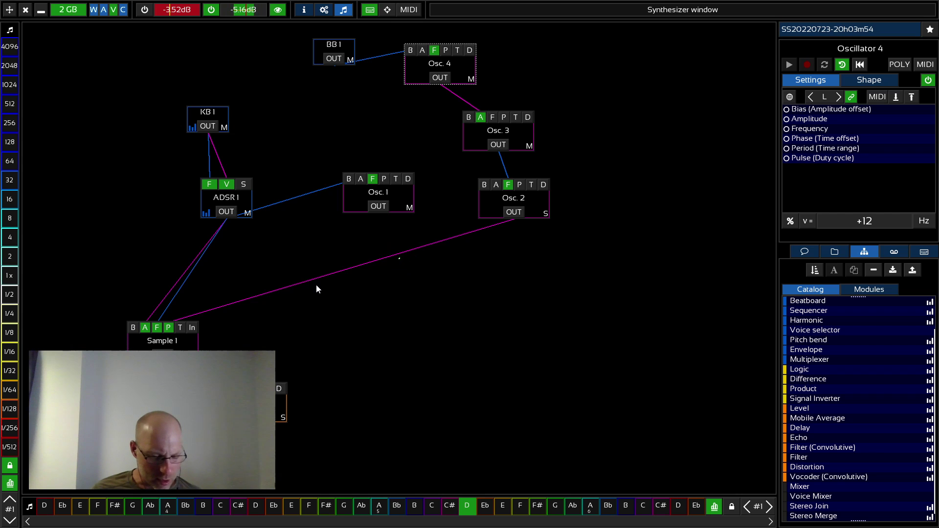
{"action": "key", "text": "b"}
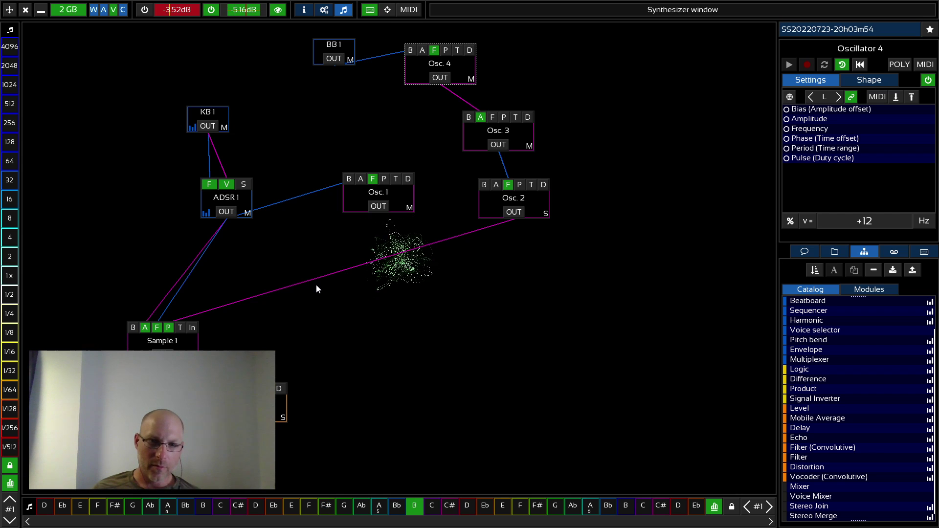
{"action": "key", "text": "x"}
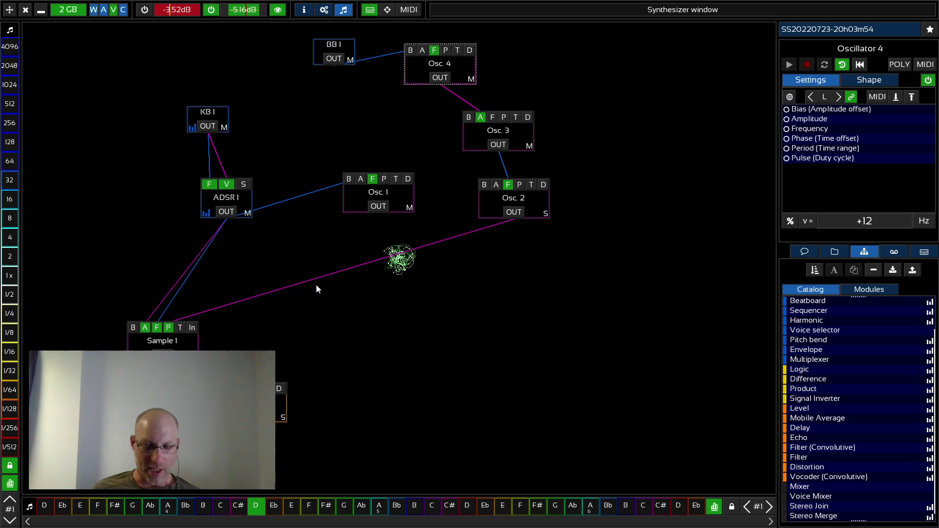
{"action": "key", "text": "g"}
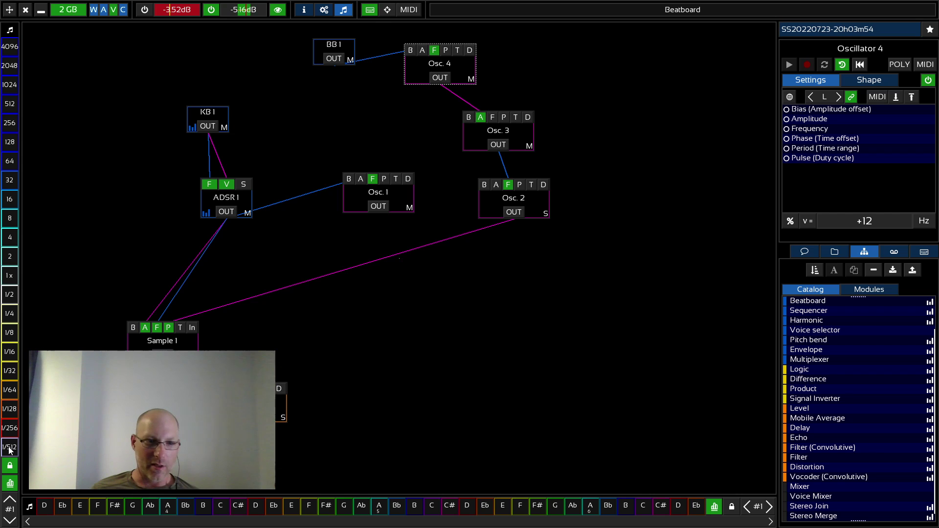
{"action": "key", "text": "g"}
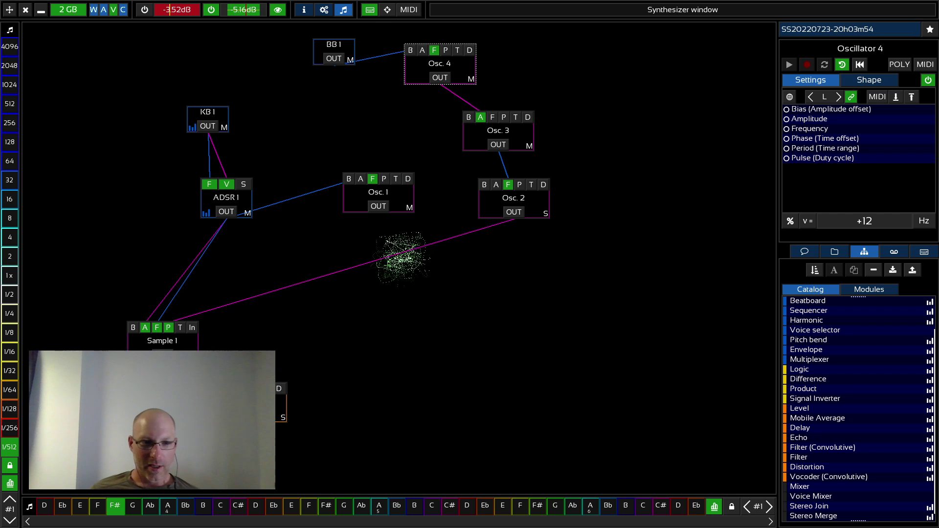
Audition the patch with single notes and note combinations across the keyboard while the 1/512 beat is held.
{"action": "key", "text": "a"}
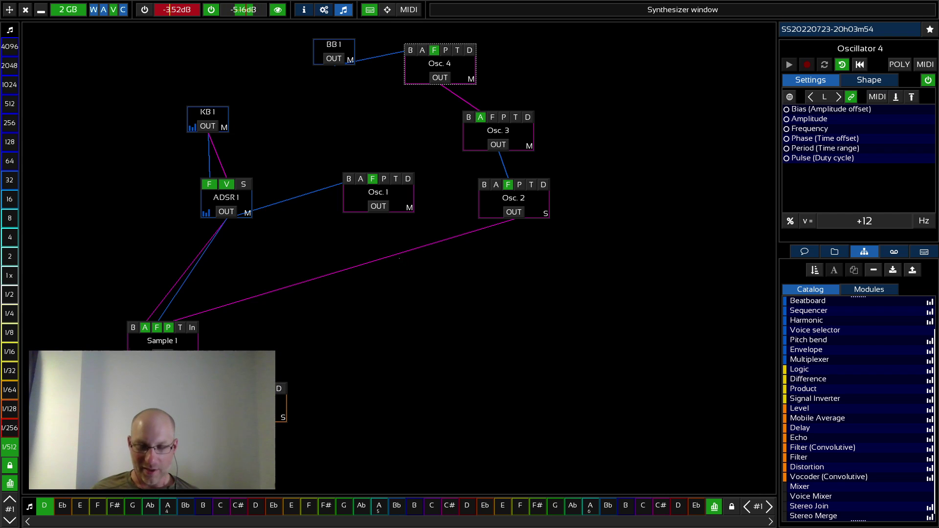
{"action": "key", "text": "q"}
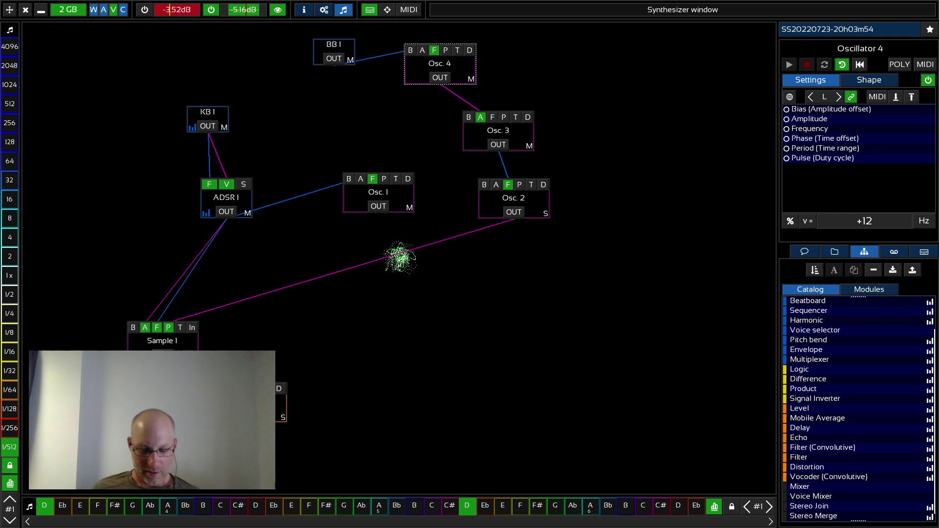
{"action": "key", "text": "n"}
{"action": "key", "text": "comma"}
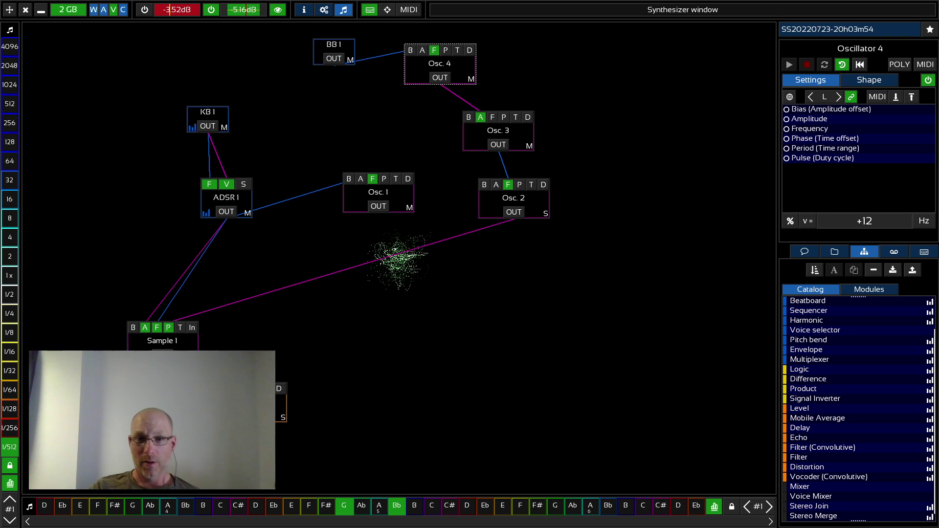
{"action": "key", "text": "semicolon"}
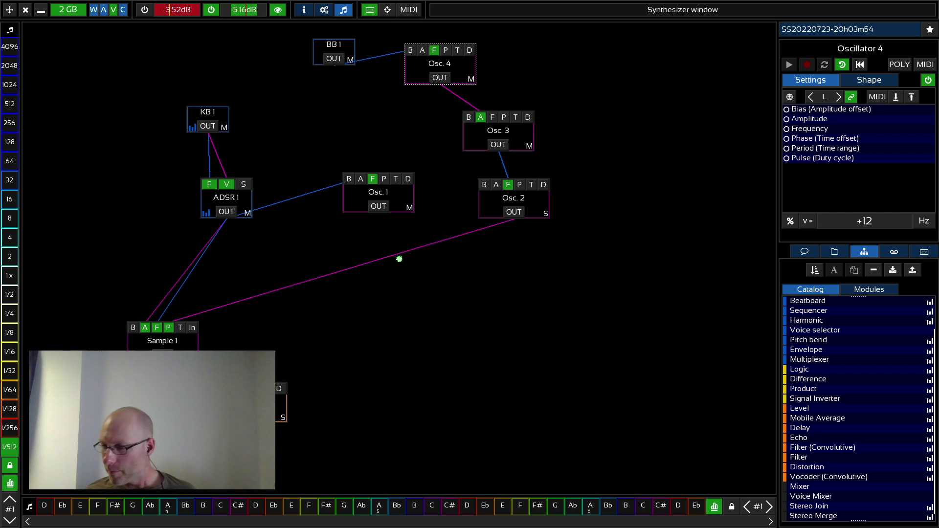
{"action": "key", "text": "z"}
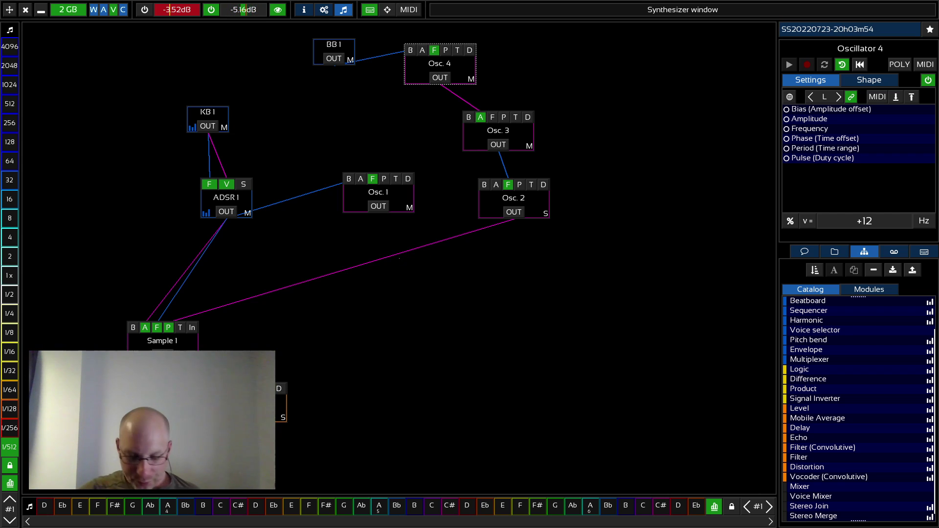
{"action": "key", "text": "z"}
{"action": "key", "text": "v"}
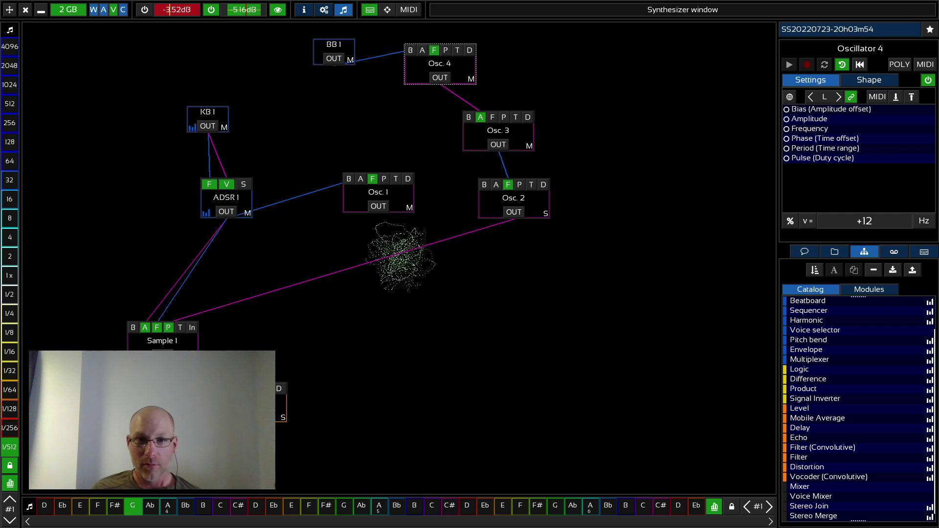
{"action": "key", "text": "i"}
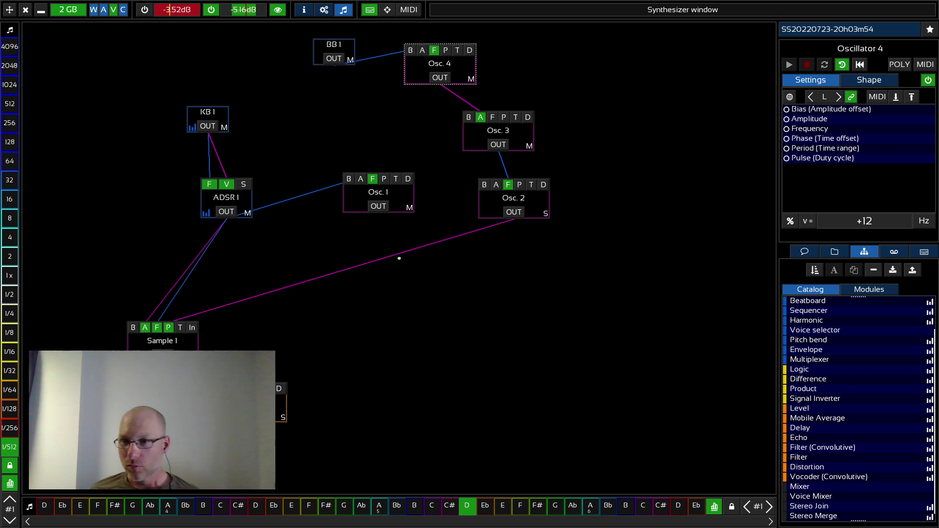
Add a Pitch bend module from the catalog and place it between ADSR 1 and Sample 1.
{"action": "left_click_drag", "start_coordinate": [820, 346], "coordinate": [463, 296]}
{"action": "left_click_drag", "start_coordinate": [562, 309], "coordinate": [557, 320]}
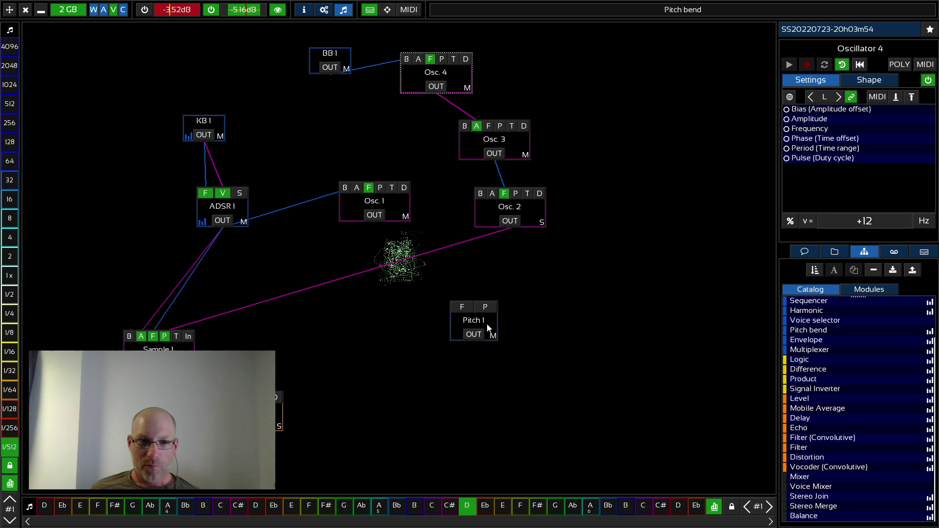
{"action": "left_click_drag", "start_coordinate": [488, 328], "coordinate": [237, 277]}
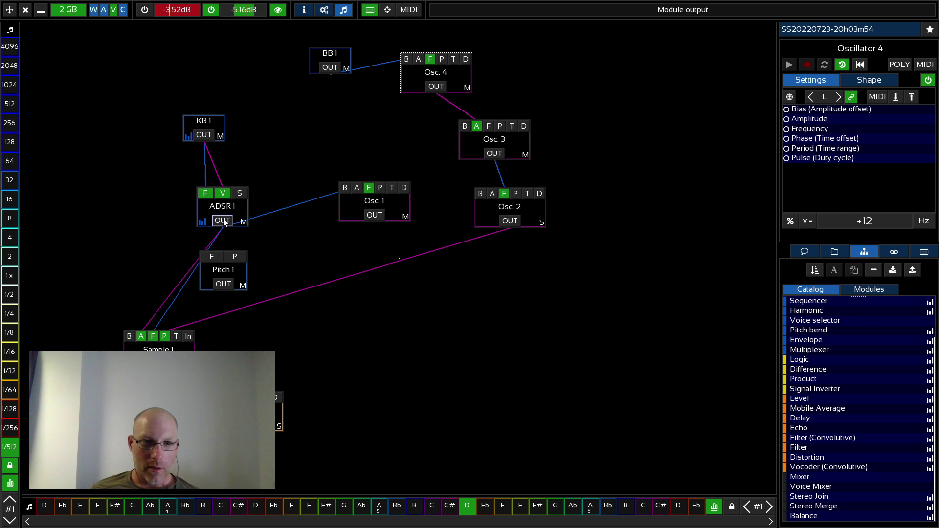
Route ADSR 1's output into Pitch 1's frequency input, and Pitch 1's output into Sample 1's frequency input.
{"action": "left_click", "coordinate": [223, 219]}
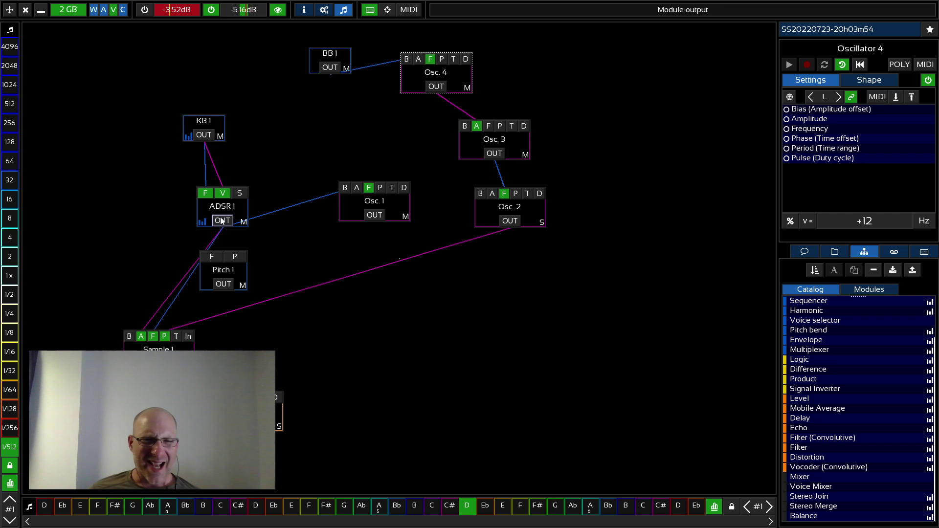
{"action": "left_click", "coordinate": [212, 257]}
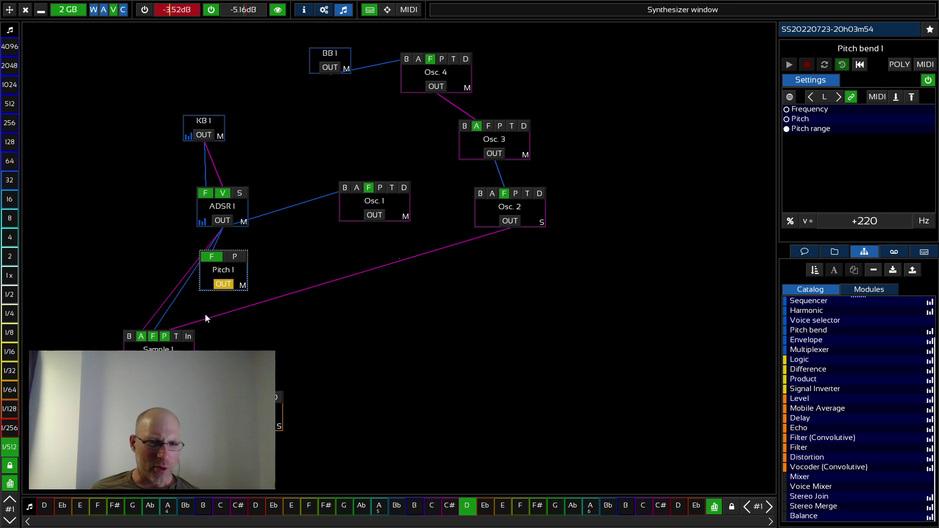
{"action": "left_click", "coordinate": [153, 346]}
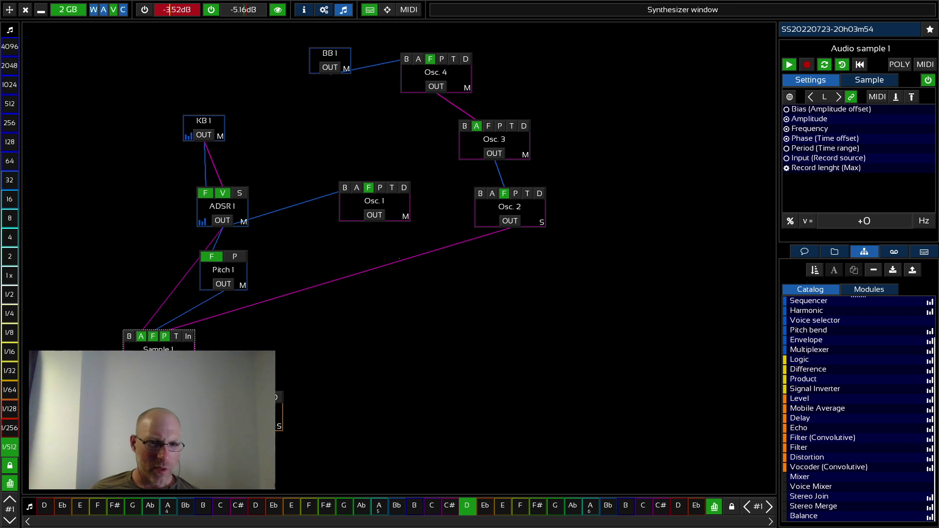
Set Pitch 1's Pitch parameter to about +0.09, enable POLY on it, and shift the module away from the cables.
{"action": "left_click", "coordinate": [233, 259]}
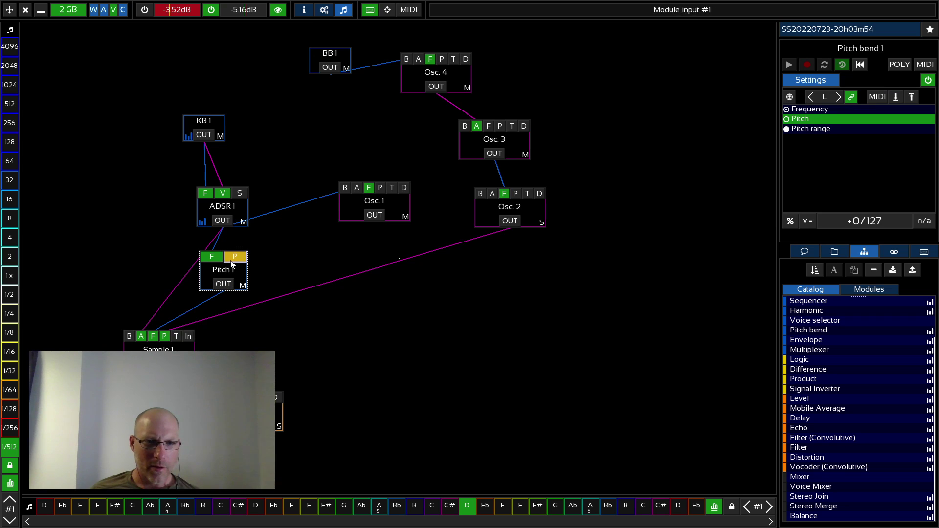
{"action": "left_click", "coordinate": [791, 223]}
{"action": "left_click_drag", "start_coordinate": [874, 228], "coordinate": [875, 219]}
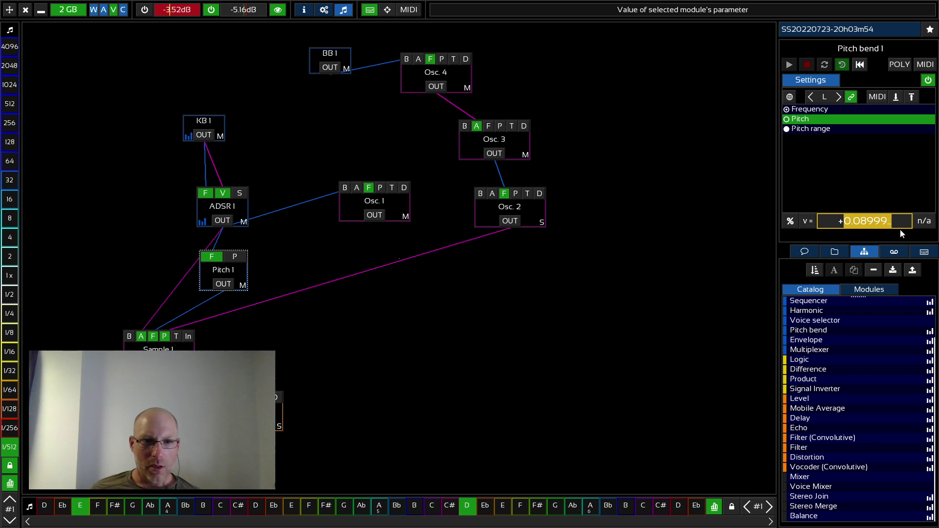
{"action": "left_click_drag", "start_coordinate": [242, 273], "coordinate": [275, 268]}
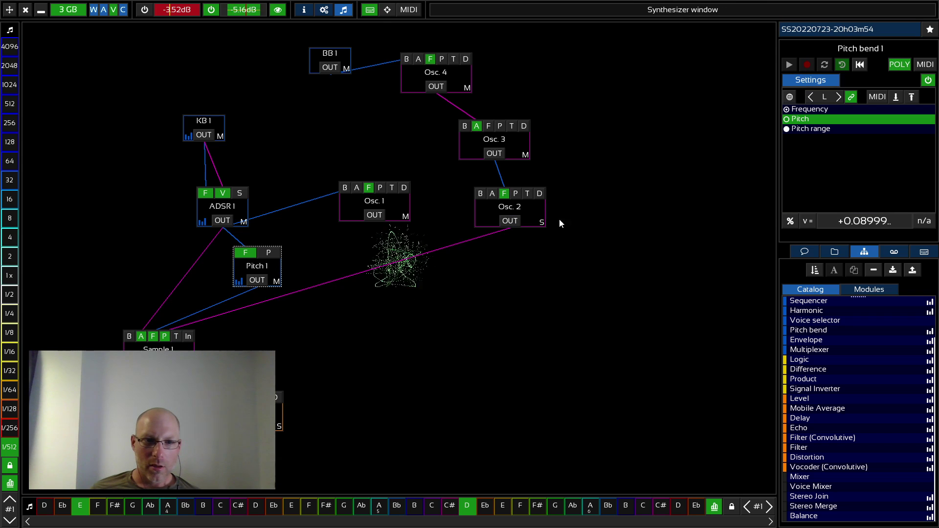
Set Pitch 1's Pitch value to -0.11, and connect Osc. 4's output to its pitch input.
{"action": "left_click_drag", "start_coordinate": [861, 221], "coordinate": [441, 125]}
{"action": "left_click_drag", "start_coordinate": [282, 257], "coordinate": [269, 253]}
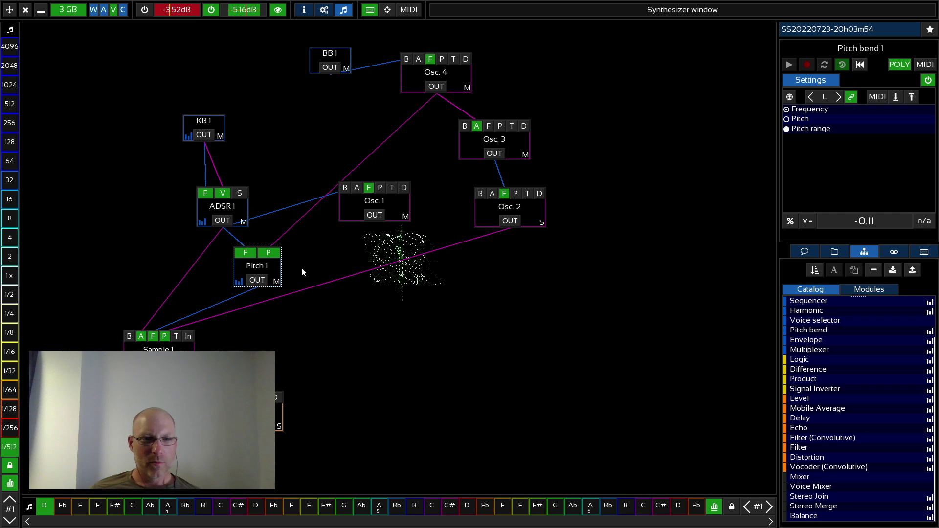
{"action": "left_click_drag", "start_coordinate": [272, 279], "coordinate": [306, 269]}
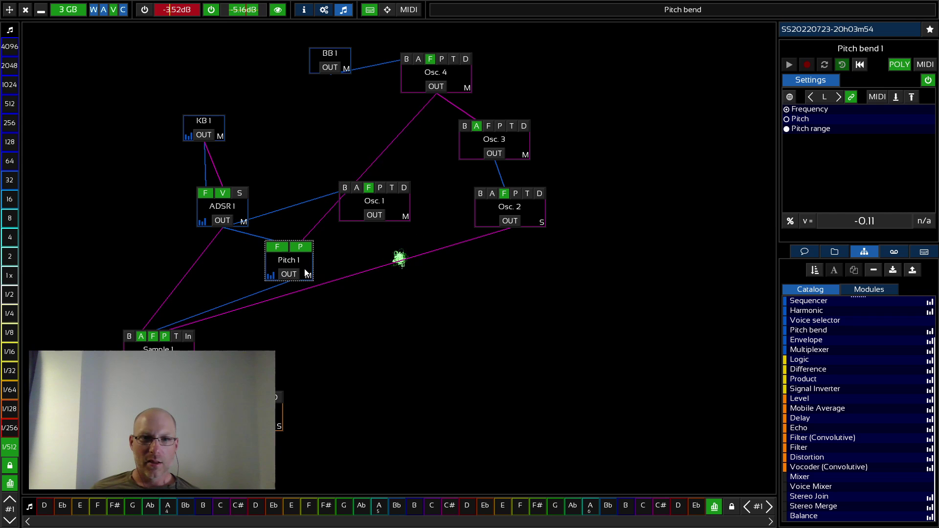
Disconnect the cables feeding the frequency inputs of Pitch 1 and Sample 1.
{"action": "left_click", "coordinate": [218, 224]}
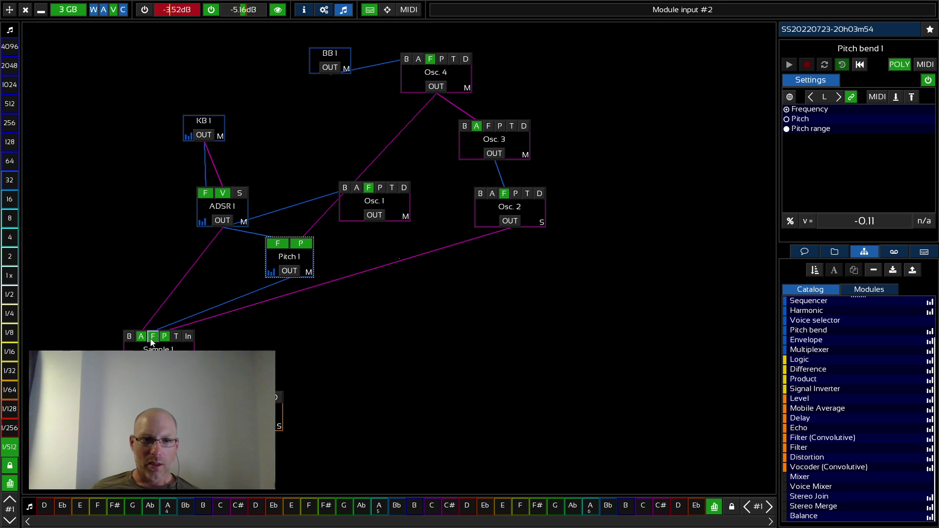
{"action": "left_click", "coordinate": [276, 243]}
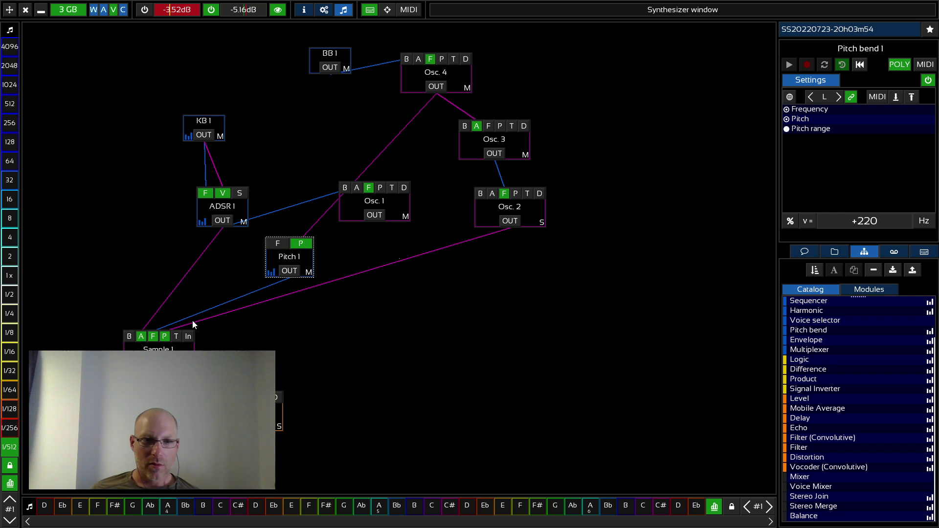
{"action": "left_click", "coordinate": [153, 336]}
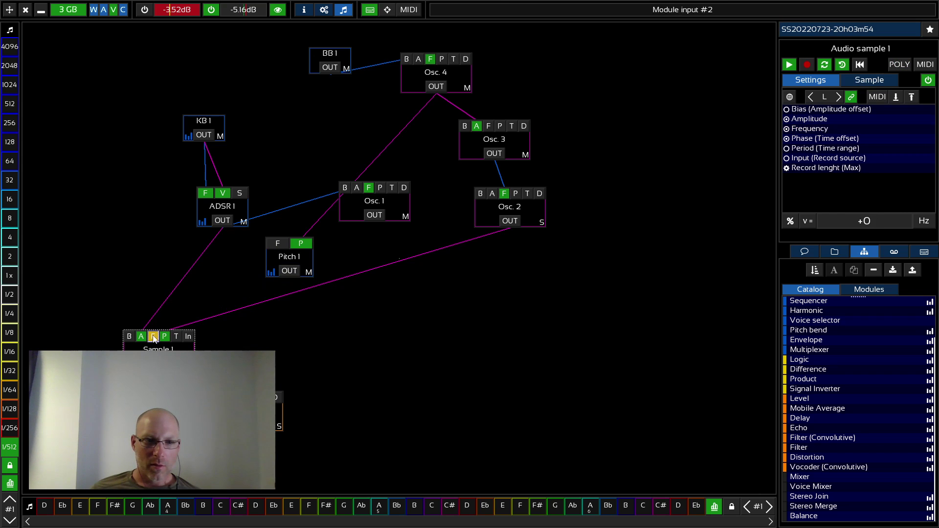
Connect ADSR 1's output to Sample 1's frequency input, and move the Pitch 1 module up beside Osc. 3.
{"action": "left_click", "coordinate": [226, 225]}
{"action": "left_click_drag", "start_coordinate": [300, 262], "coordinate": [413, 147]}
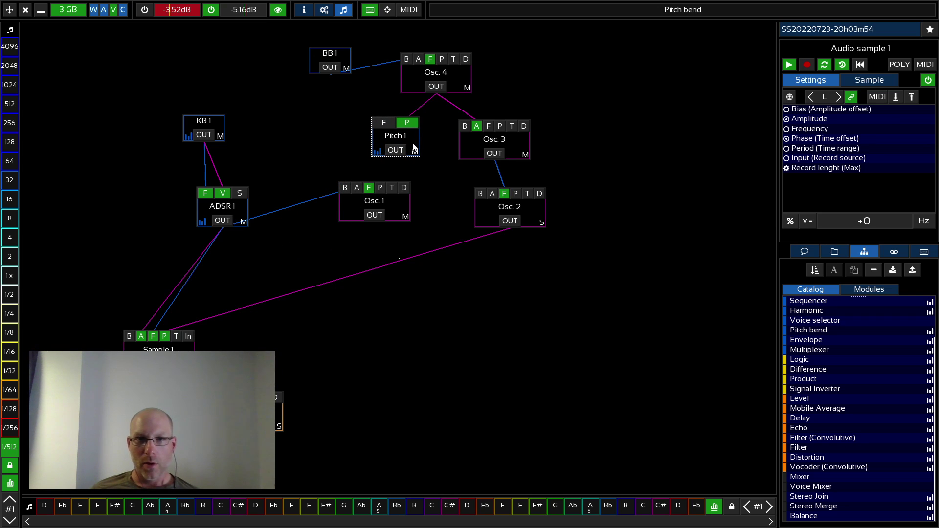
Disconnect Osc. 4 from Pitch 1's pitch input, and insert Pitch 1 between Osc. 3's output and Osc. 2's frequency input.
{"action": "left_click", "coordinate": [407, 123]}
{"action": "left_click", "coordinate": [439, 91]}
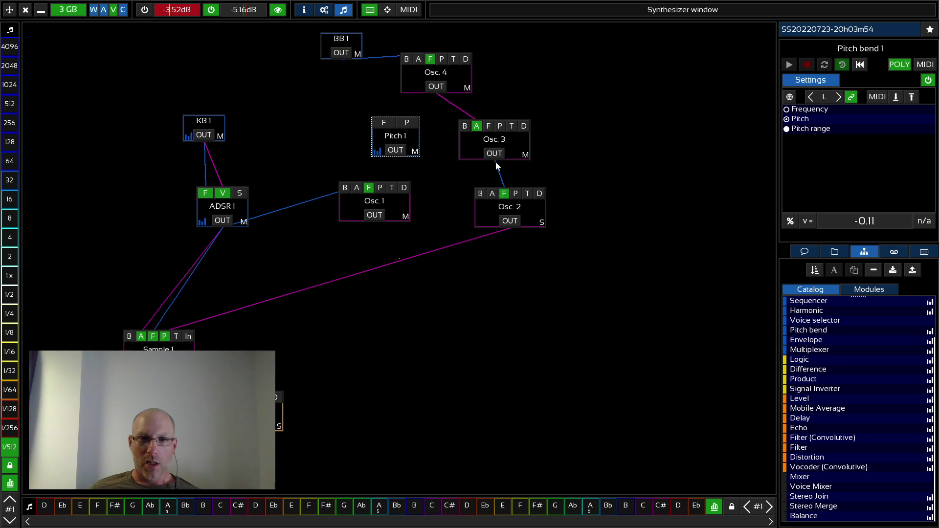
{"action": "left_click", "coordinate": [384, 122]}
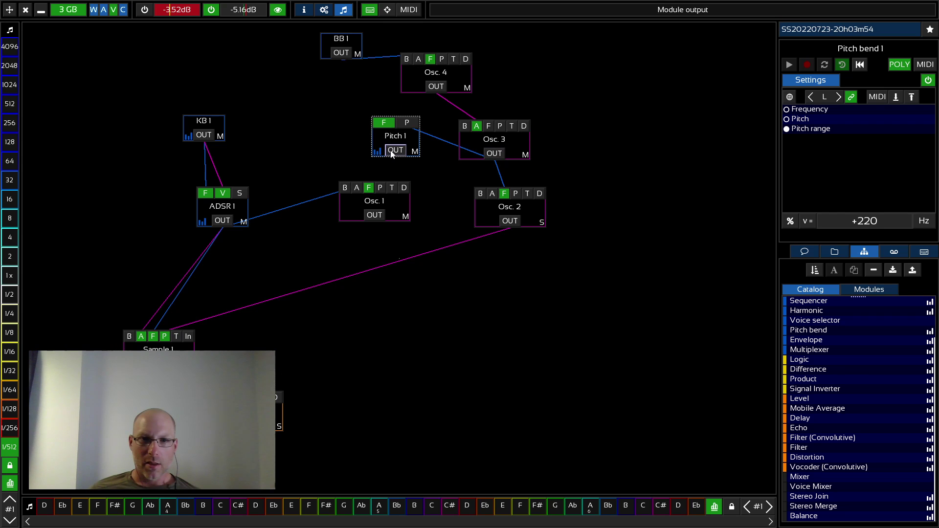
{"action": "left_click", "coordinate": [503, 196]}
Set Pitch 1's Pitch value to -0.12, and connect Osc. 4's output to its pitch input.
{"action": "left_click", "coordinate": [406, 124]}
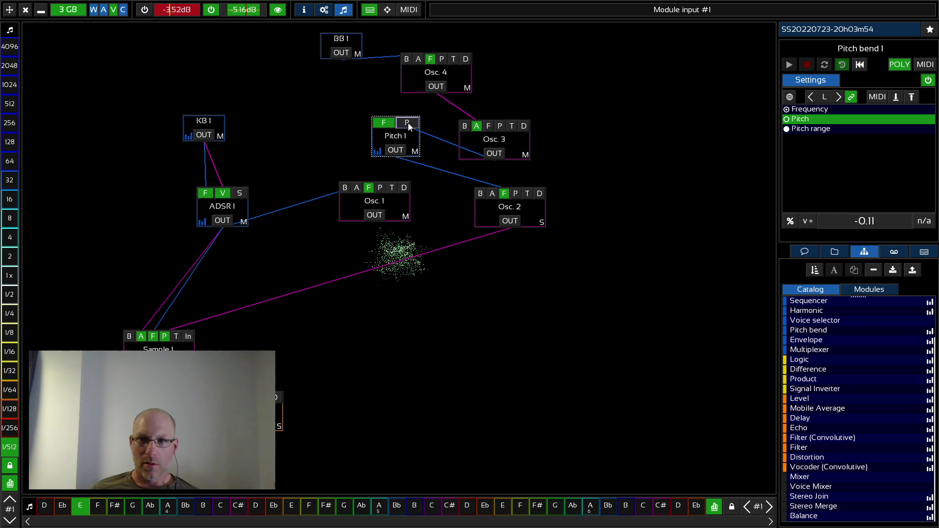
{"action": "left_click", "coordinate": [829, 216]}
{"action": "type", "text": "0.12"}
{"action": "key", "text": "Return"}
{"action": "left_click", "coordinate": [435, 86]}
{"action": "left_click", "coordinate": [412, 122]}
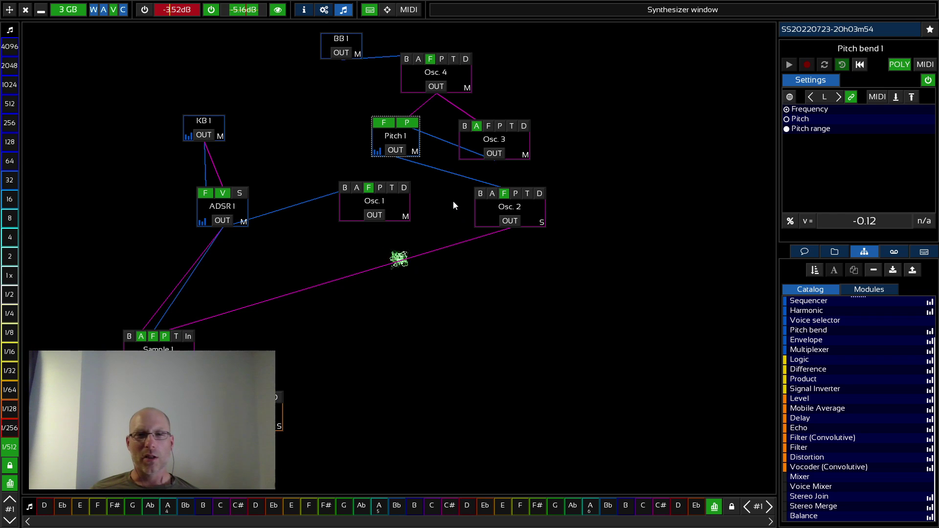
Delete the Pitch 1 module from the patch.
{"action": "left_click", "coordinate": [406, 142]}
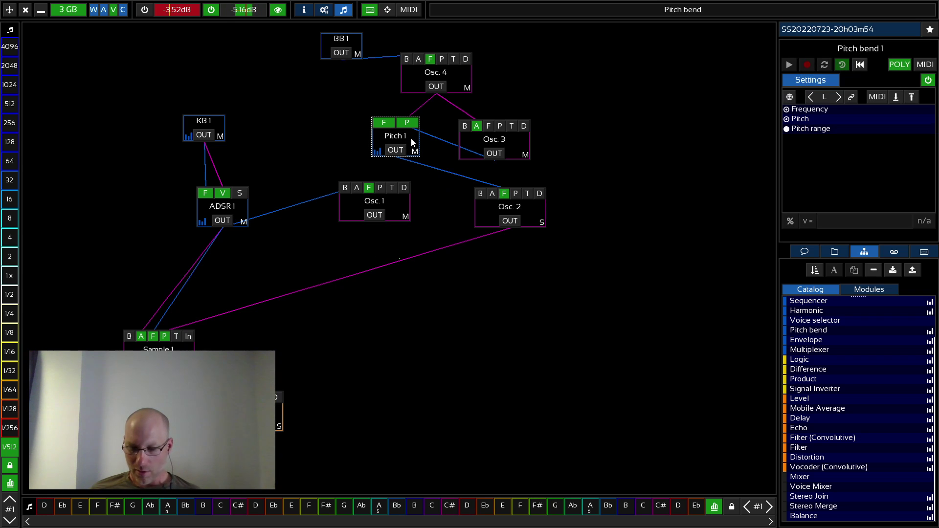
{"action": "key", "text": "Delete"}
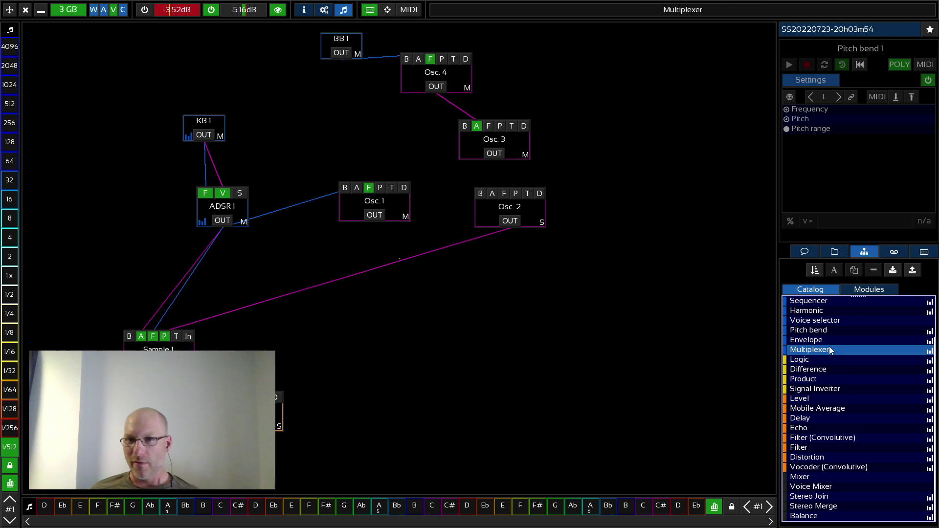
Connect Osc. 3's output to Osc. 2's frequency input, and Osc. 4's output to Osc. 3's frequency input.
{"action": "mouse_move", "coordinate": [504, 194]}
{"action": "left_mouse_down"}
{"action": "mouse_move", "coordinate": [493, 151]}
{"action": "mouse_move", "coordinate": [504, 194]}
{"action": "left_mouse_up"}
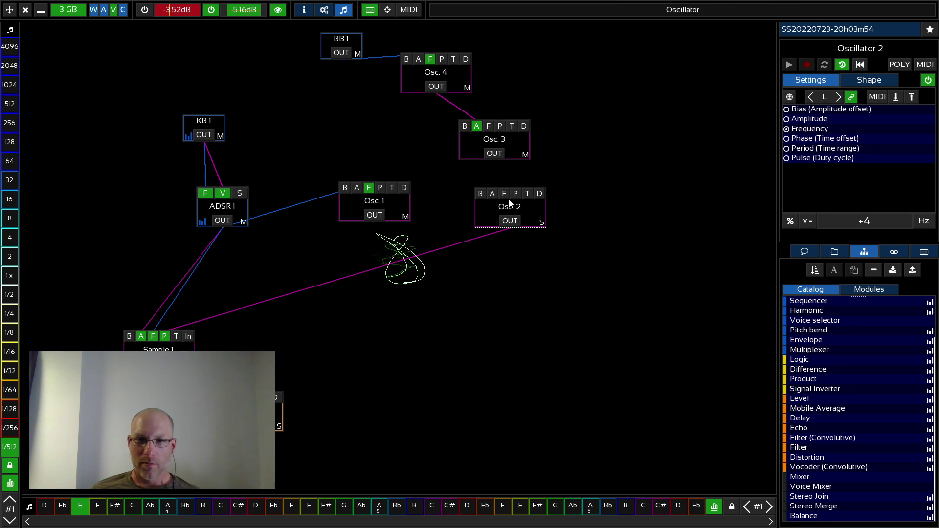
{"action": "left_click_drag", "start_coordinate": [506, 193], "coordinate": [477, 126]}
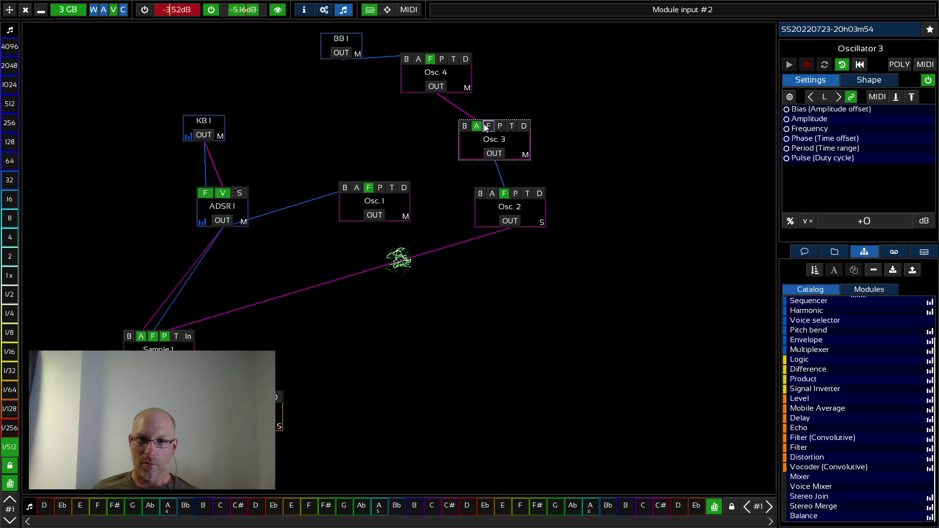
{"action": "left_click_drag", "start_coordinate": [476, 114], "coordinate": [444, 88]}
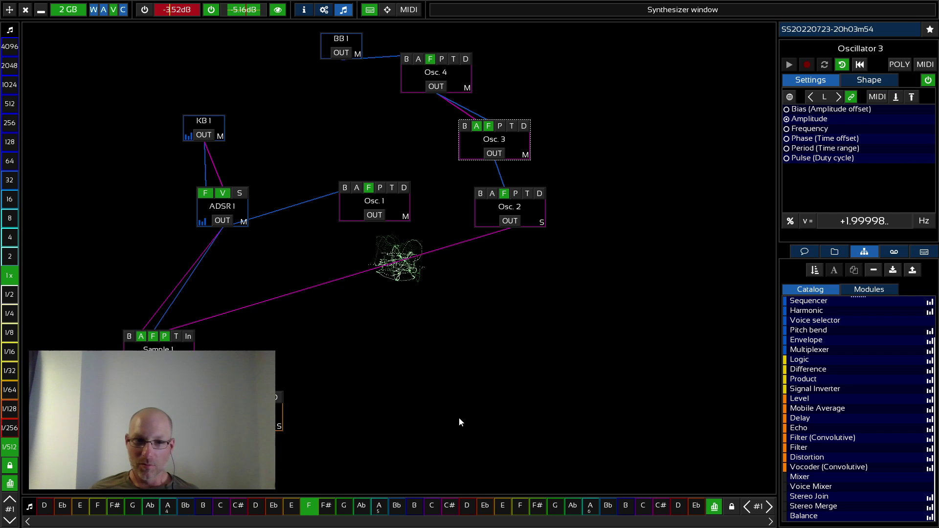
Audition E-Kick 9, E-Kick 8 and E-Kick 5 in turn as the audio sample of Sample 1.
{"action": "left_click", "coordinate": [157, 355]}
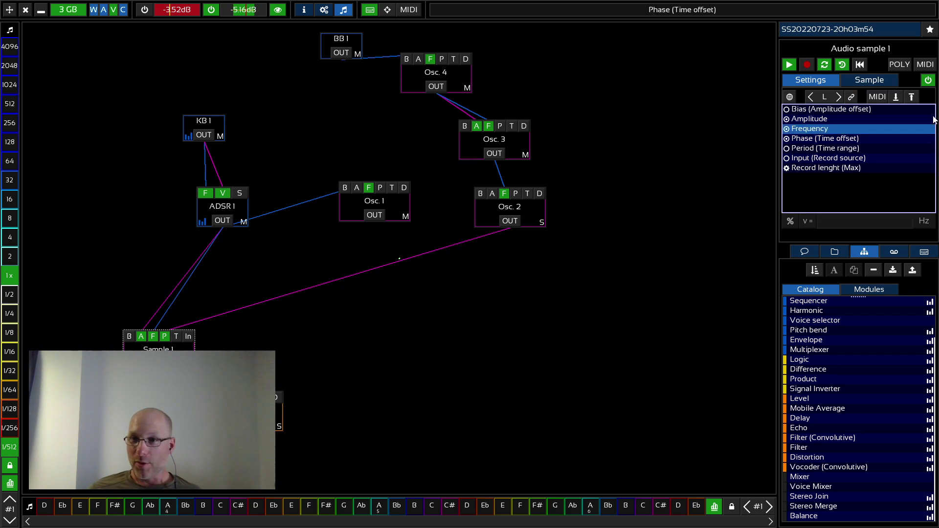
{"action": "left_click", "coordinate": [875, 81]}
{"action": "left_click", "coordinate": [891, 121]}
{"action": "left_click", "coordinate": [928, 223]}
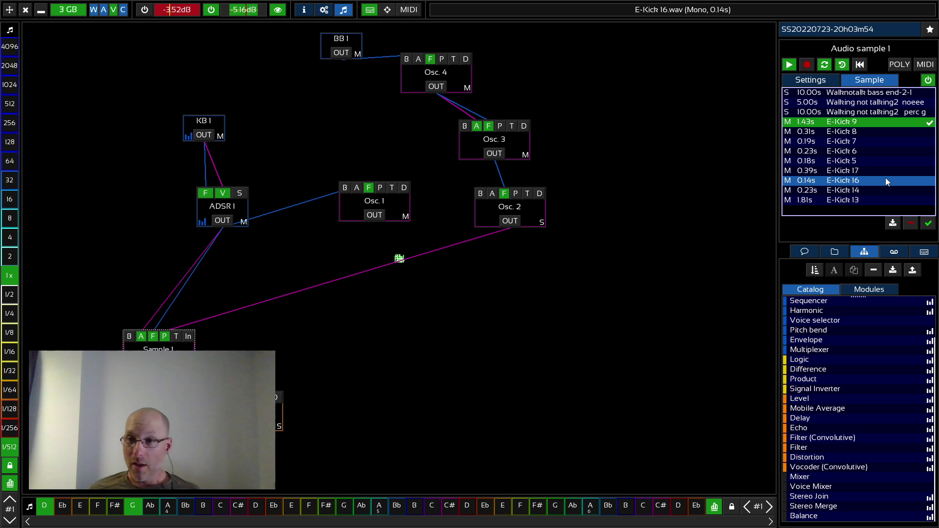
{"action": "left_click", "coordinate": [871, 131]}
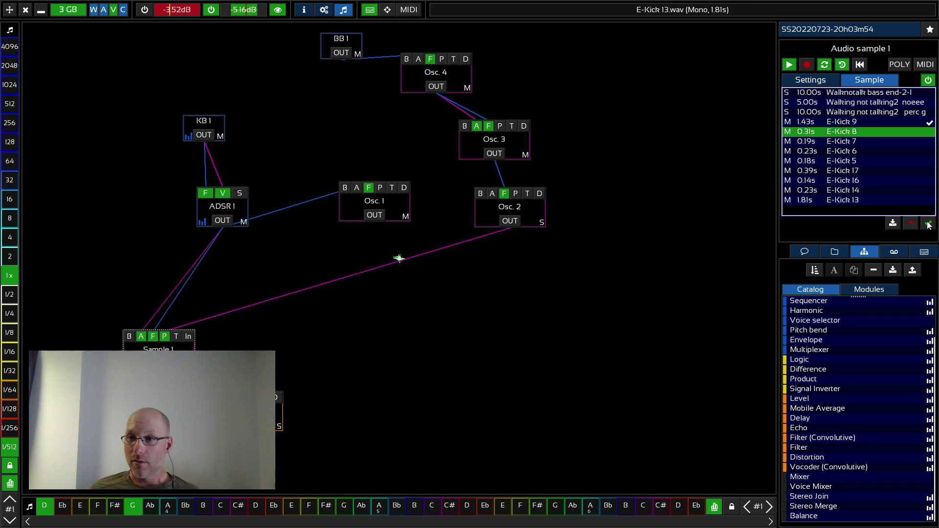
{"action": "left_click", "coordinate": [928, 224]}
{"action": "left_click", "coordinate": [861, 160]}
{"action": "left_click", "coordinate": [928, 223]}
Audition the stereo samples Walking not talking2 perc g and Walknotalk bass end-2-1 in Sample 1.
{"action": "left_click", "coordinate": [861, 102]}
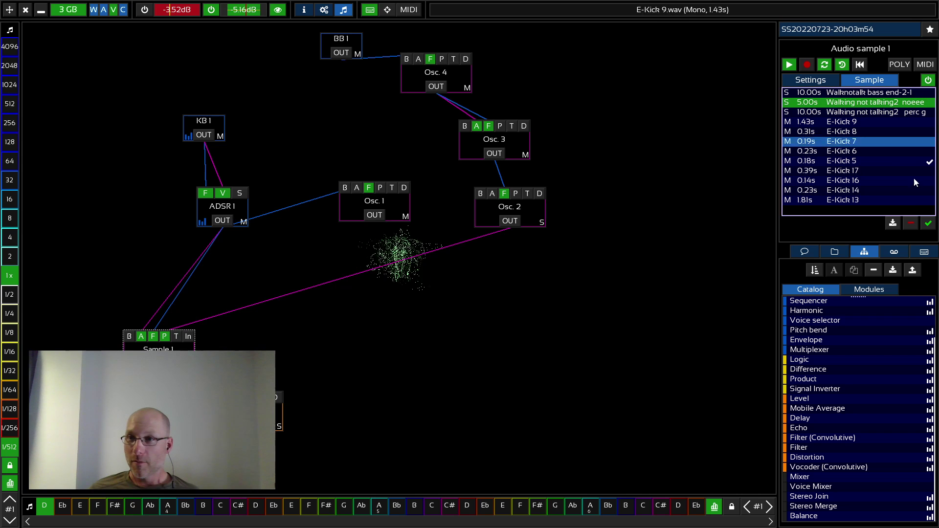
{"action": "left_click", "coordinate": [871, 112]}
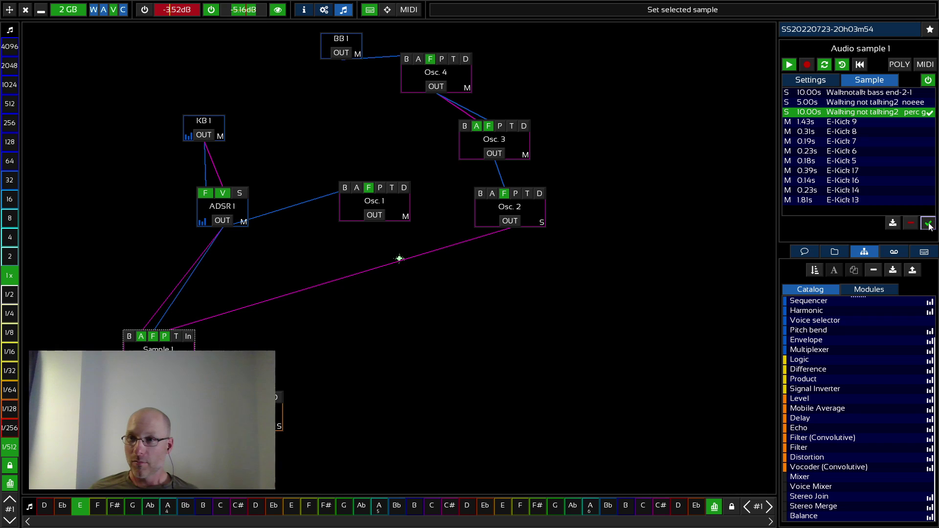
{"action": "key", "text": "Up"}
{"action": "key", "text": "Up"}
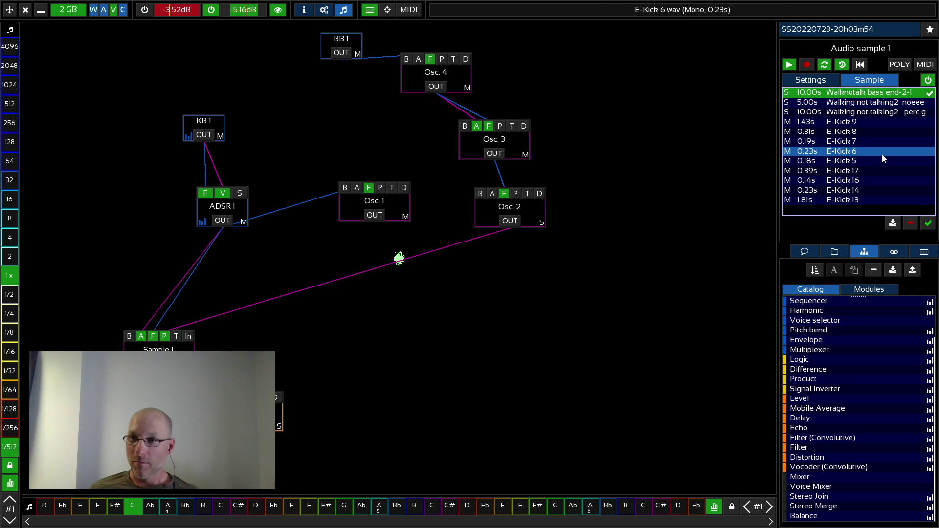
Audition E-Kick 17, E-Kick 5, E-Kick 16 and E-Kick 13 in turn in Sample 1.
{"action": "left_click", "coordinate": [878, 171]}
{"action": "left_click", "coordinate": [928, 224]}
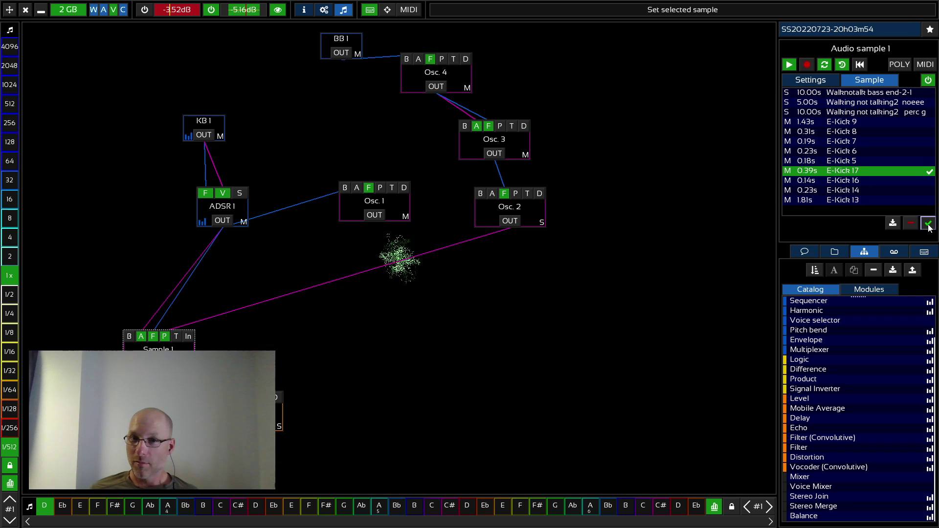
{"action": "left_click", "coordinate": [861, 162]}
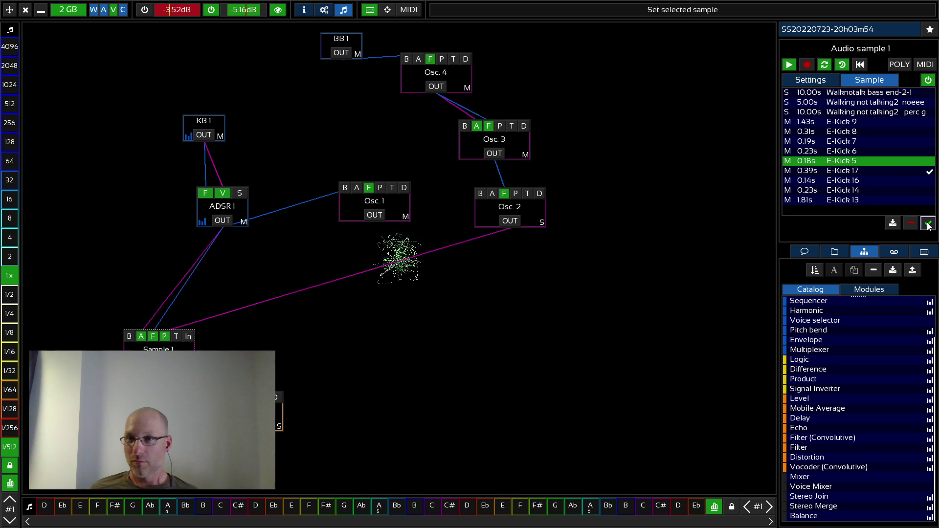
{"action": "left_click", "coordinate": [929, 224]}
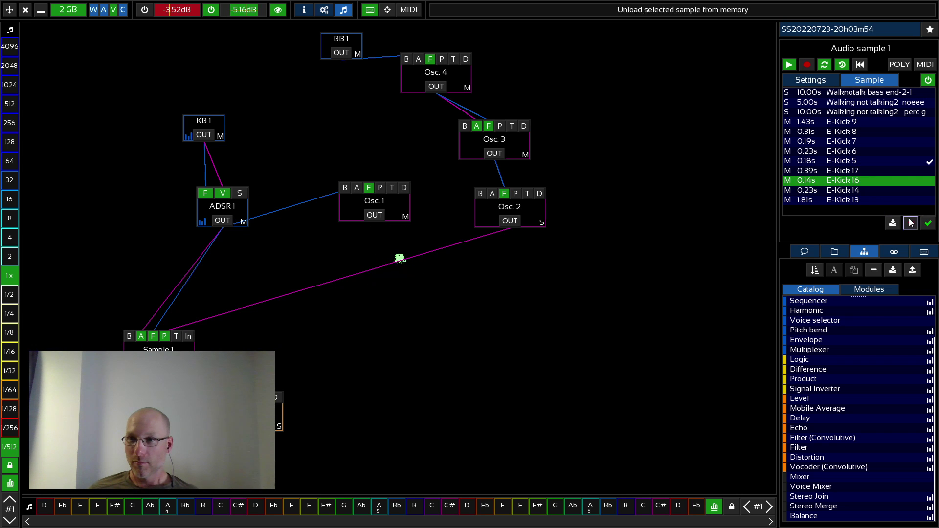
{"action": "left_click", "coordinate": [928, 224]}
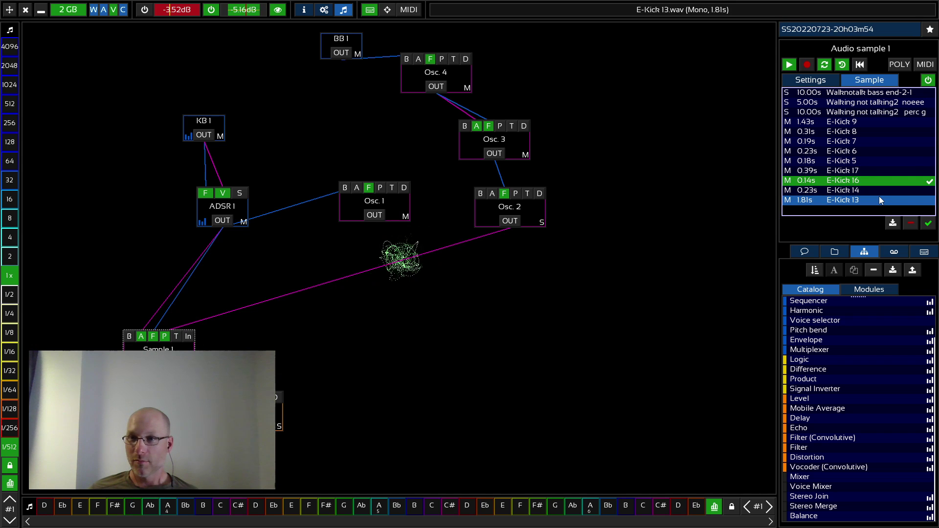
{"action": "left_click", "coordinate": [893, 198]}
{"action": "left_click", "coordinate": [929, 224]}
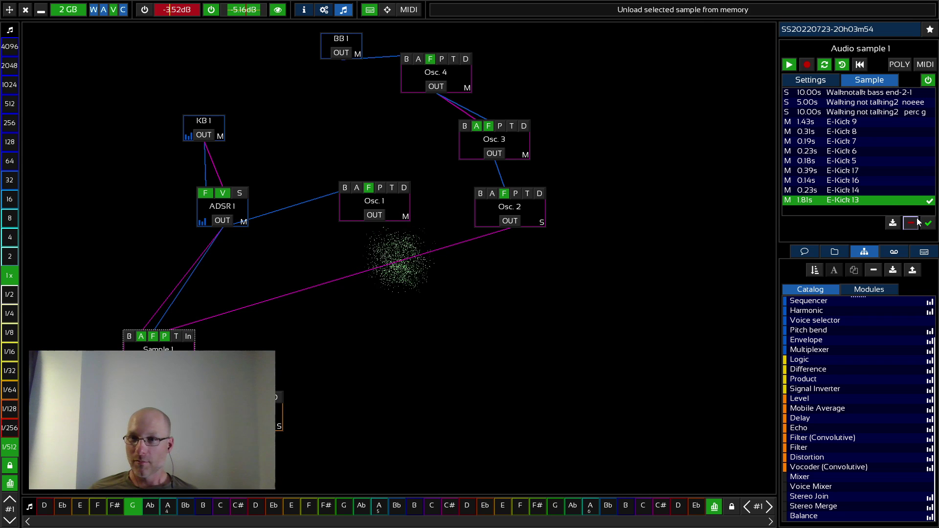
Set E-Kick 7 as the audio sample of Sample 1.
{"action": "left_click", "coordinate": [872, 142]}
{"action": "left_click", "coordinate": [929, 224]}
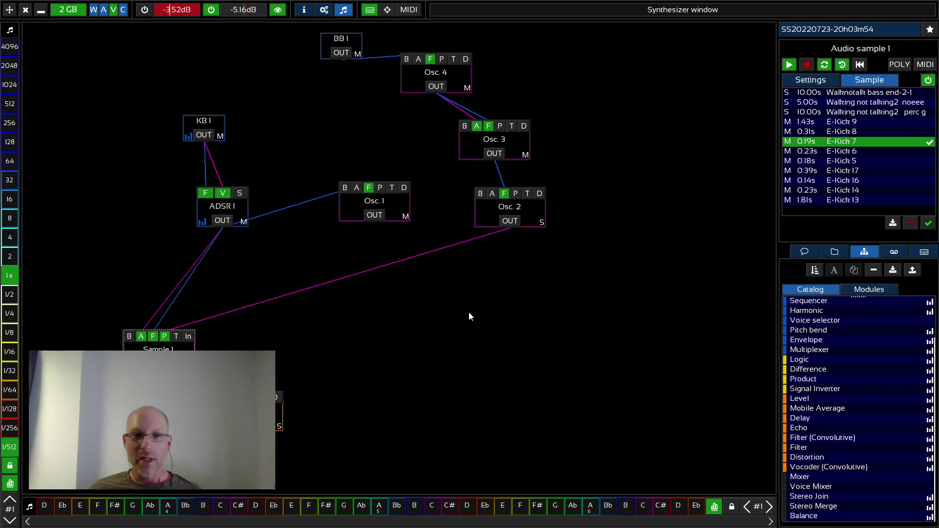
Switch to the Twitch stream manager to check the live stream, and return to Soundra.
{"action": "key", "text": "alt+Tab"}
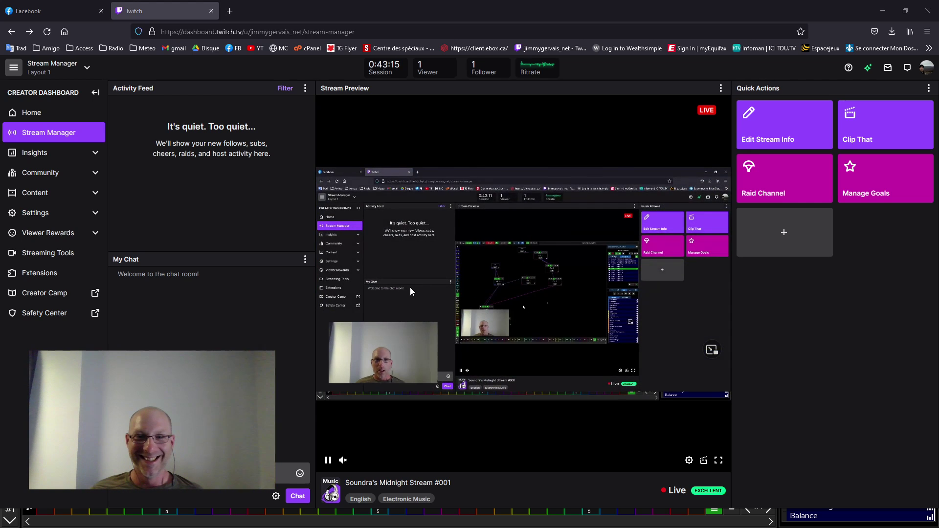
{"action": "key", "text": "alt+Tab"}
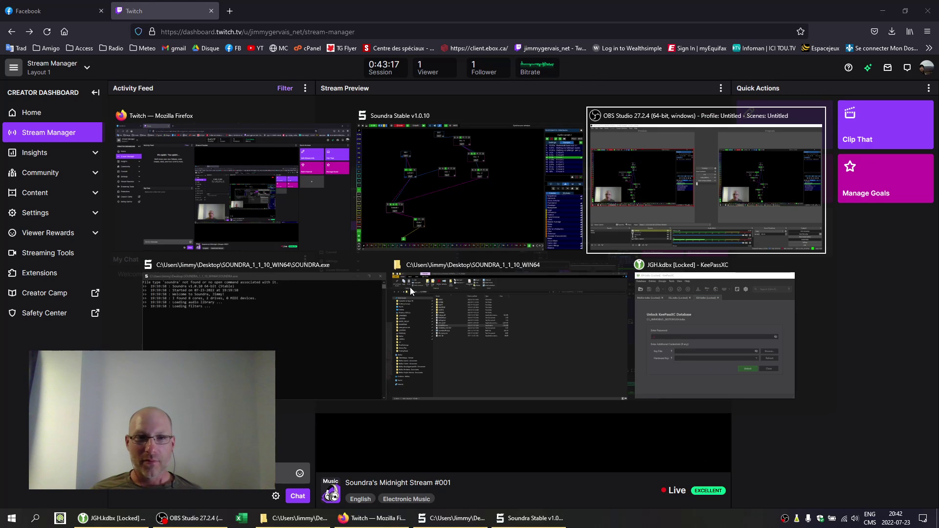
{"action": "key", "text": "alt+Tab"}
{"action": "key", "text": "alt+Tab"}
{"action": "key", "text": "alt+Tab"}
{"action": "key", "text": "alt+Tab"}
{"action": "key", "text": "alt+Tab"}
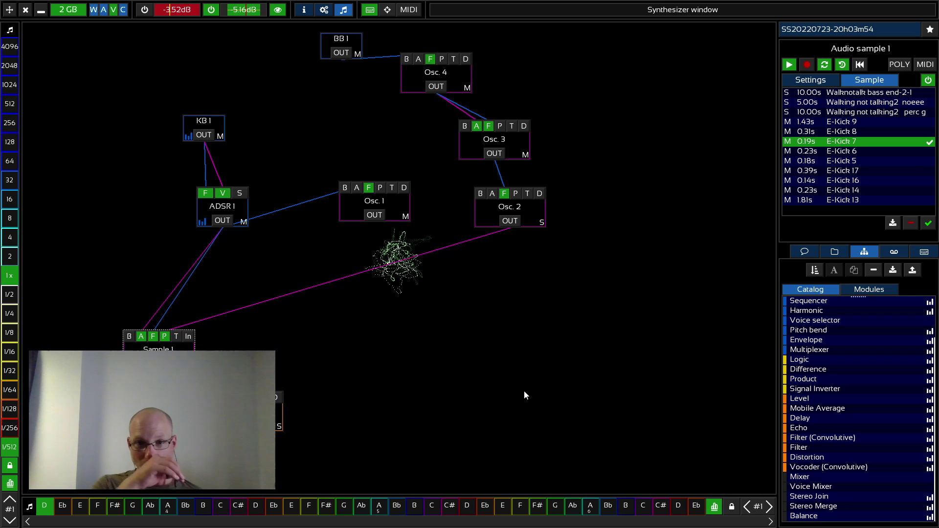
Change the synthesizer visualization to the orange mode and play a few notes to try it.
{"action": "left_click", "coordinate": [278, 11]}
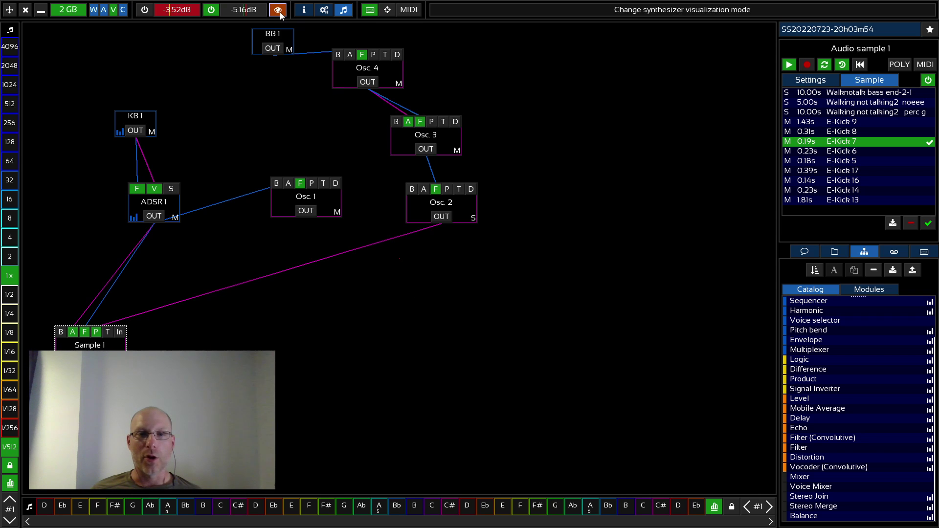
{"action": "key", "text": "d"}
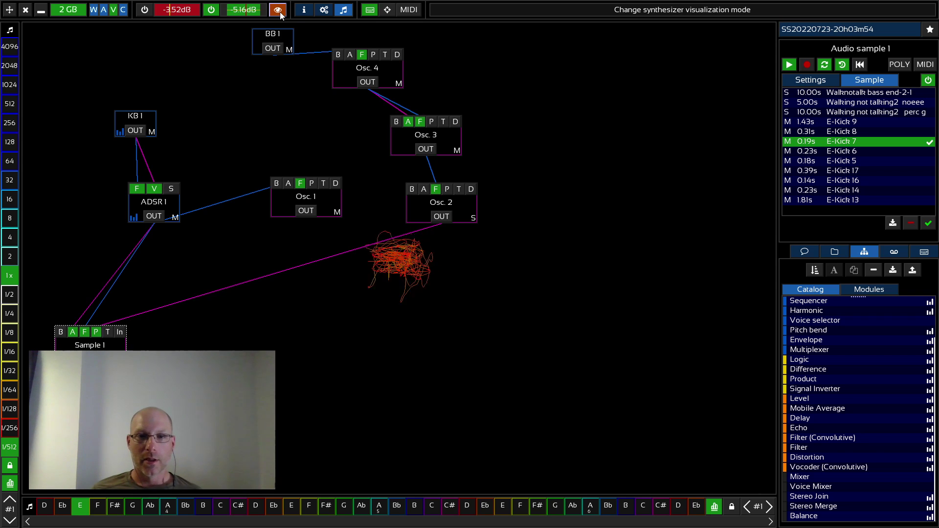
{"action": "key", "text": "t"}
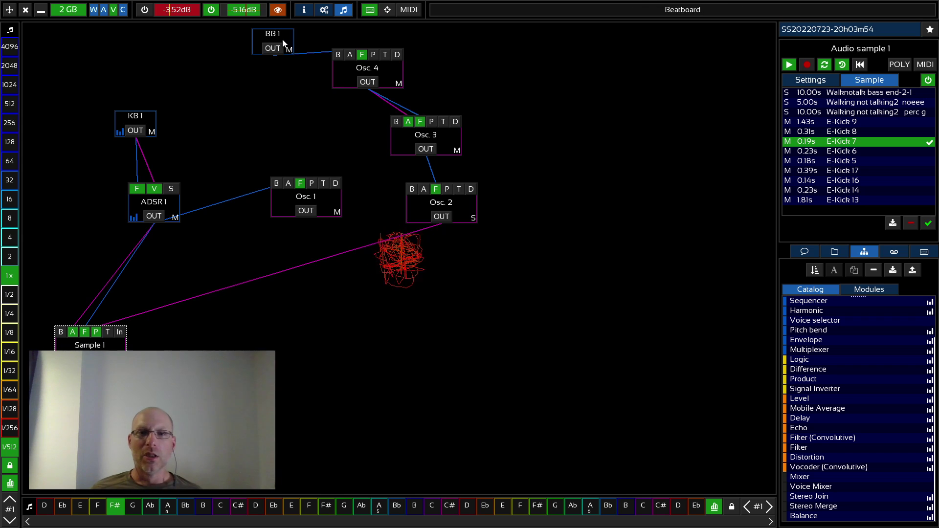
{"action": "key", "text": "s"}
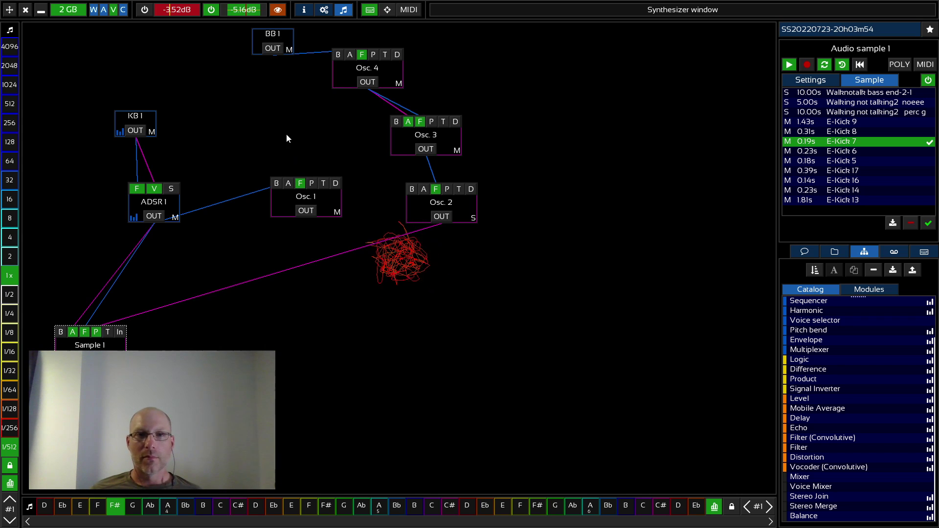
Change the synthesizer visualization to the red spectrum mode and play several notes to try it.
{"action": "left_click", "coordinate": [282, 11]}
{"action": "key", "text": "d"}
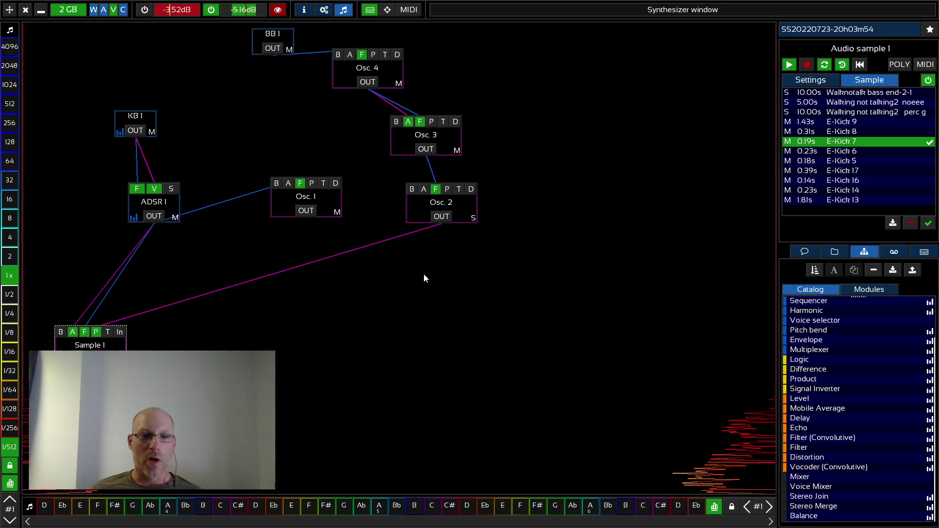
{"action": "key", "text": "s"}
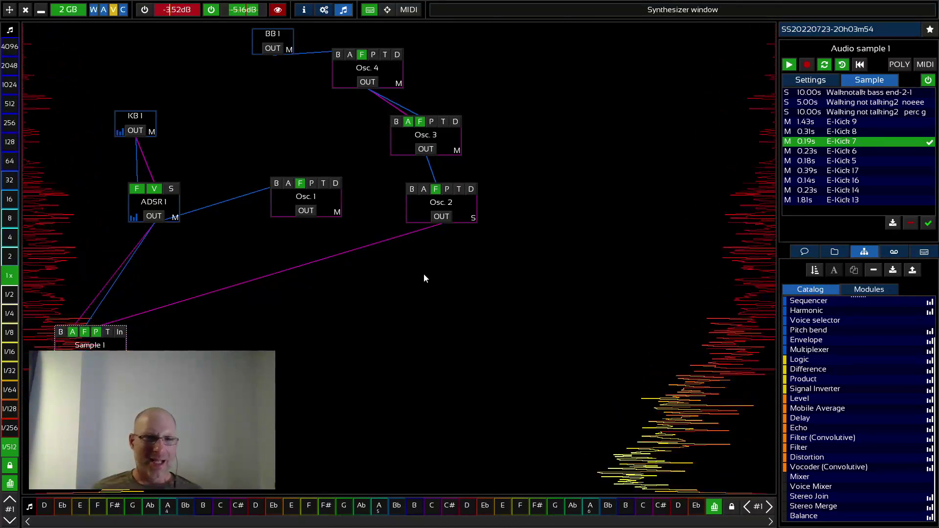
{"action": "key", "text": "s"}
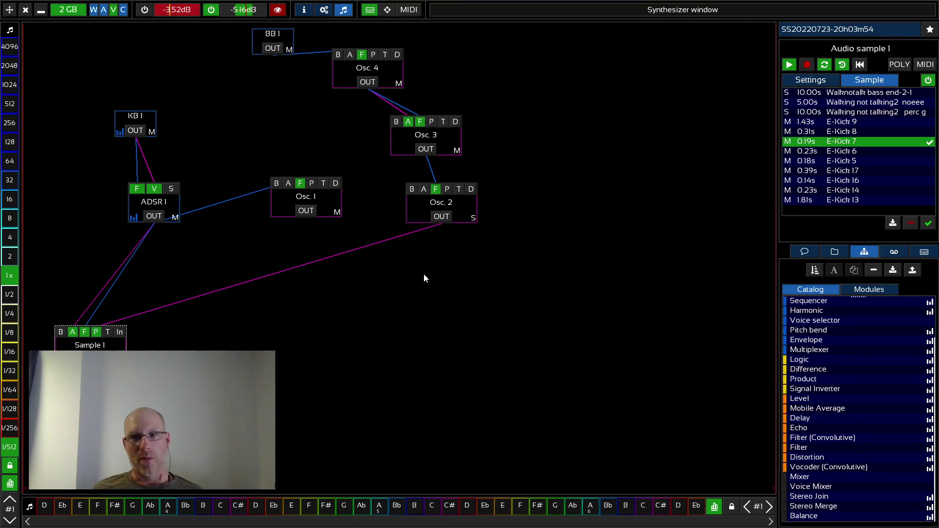
{"action": "key", "text": "s"}
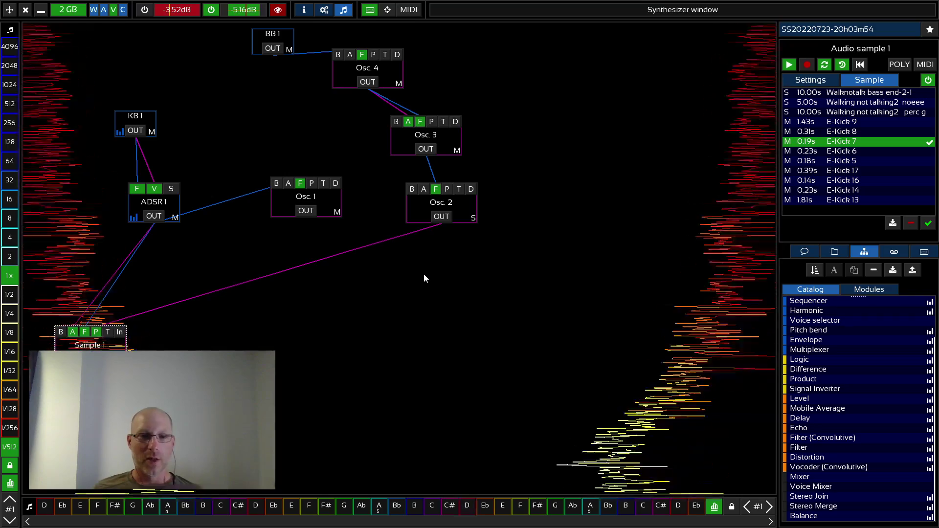
{"action": "key", "text": "u"}
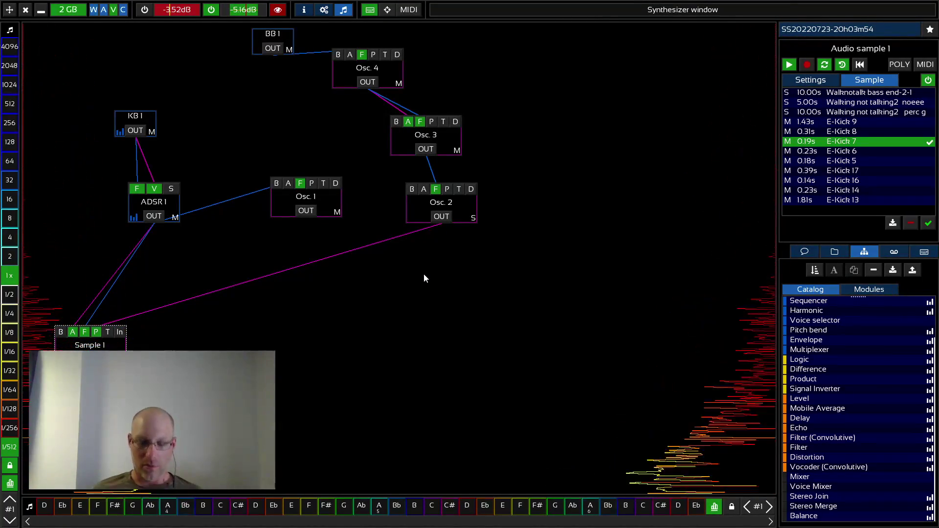
{"action": "key", "text": "s"}
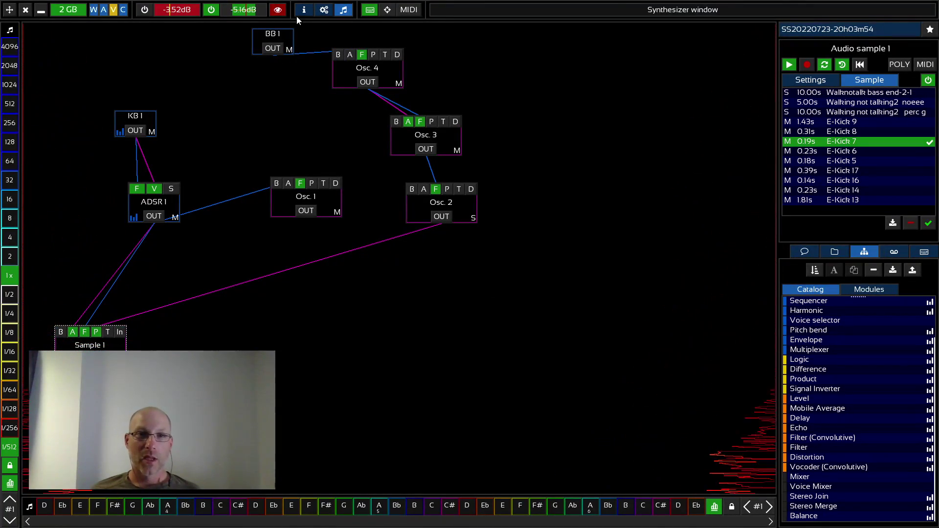
Switch the synthesizer visualization to the green mode and move Sample 1, ADSR 1 and KB 1 closer together.
{"action": "left_click", "coordinate": [278, 10]}
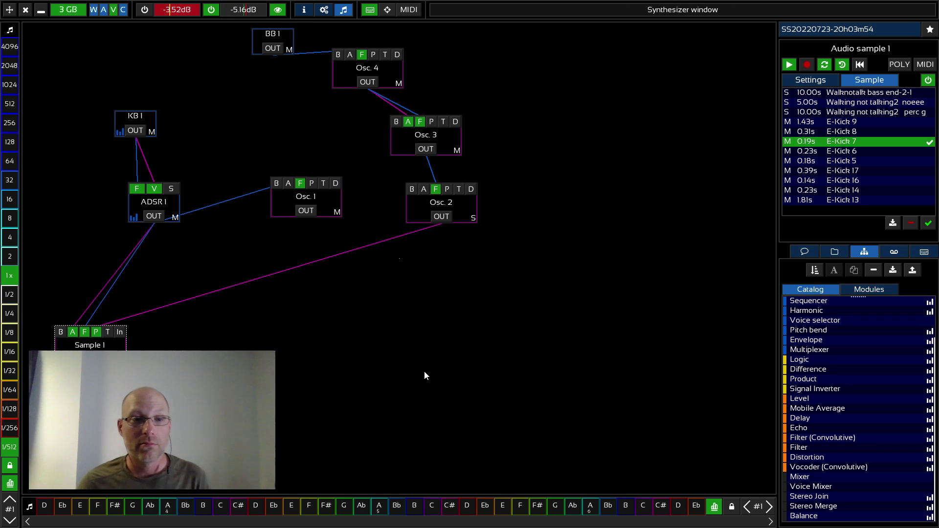
{"action": "left_click_drag", "start_coordinate": [426, 369], "coordinate": [462, 354]}
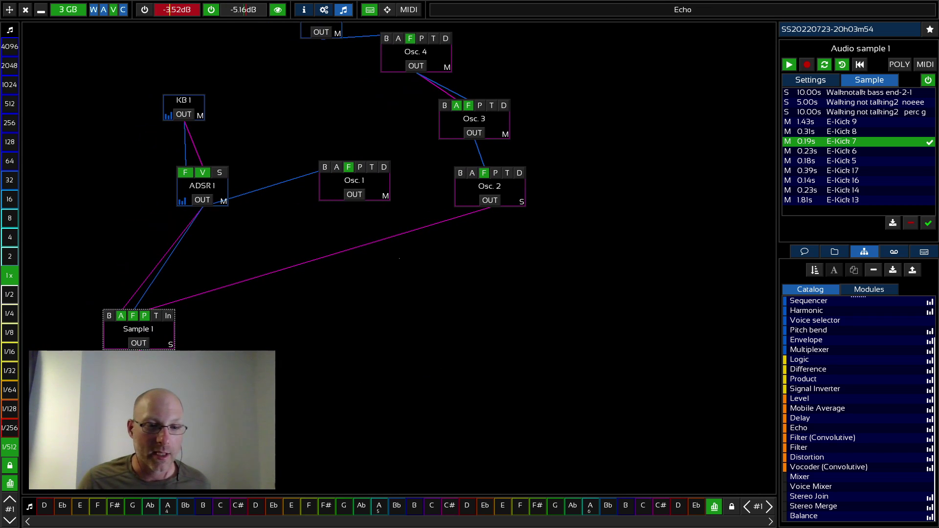
{"action": "left_click_drag", "start_coordinate": [139, 337], "coordinate": [120, 346]}
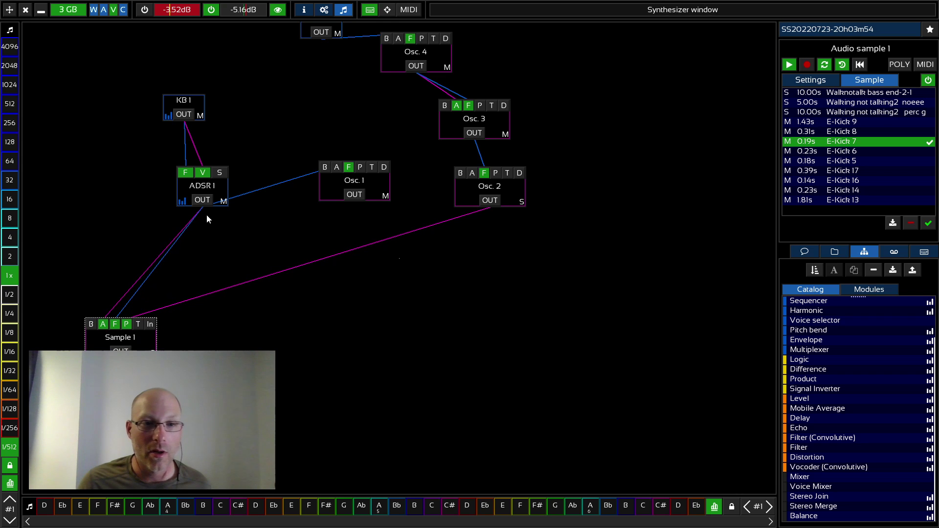
{"action": "left_click_drag", "start_coordinate": [215, 186], "coordinate": [123, 221]}
{"action": "left_click_drag", "start_coordinate": [183, 100], "coordinate": [89, 137]}
Delete the unused Osc. 1 beside ADSR 1 and move the oscillator that modulates Sample 1's phase close to the sample module.
{"action": "left_click_drag", "start_coordinate": [326, 191], "coordinate": [186, 222]}
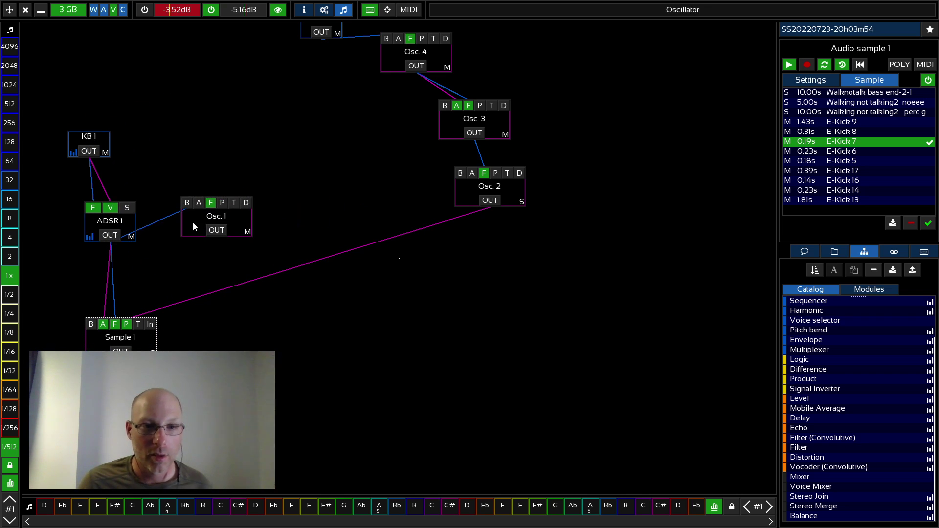
{"action": "key", "text": "Delete"}
{"action": "left_click_drag", "start_coordinate": [512, 192], "coordinate": [218, 278]}
{"action": "left_click_drag", "start_coordinate": [348, 270], "coordinate": [375, 329]}
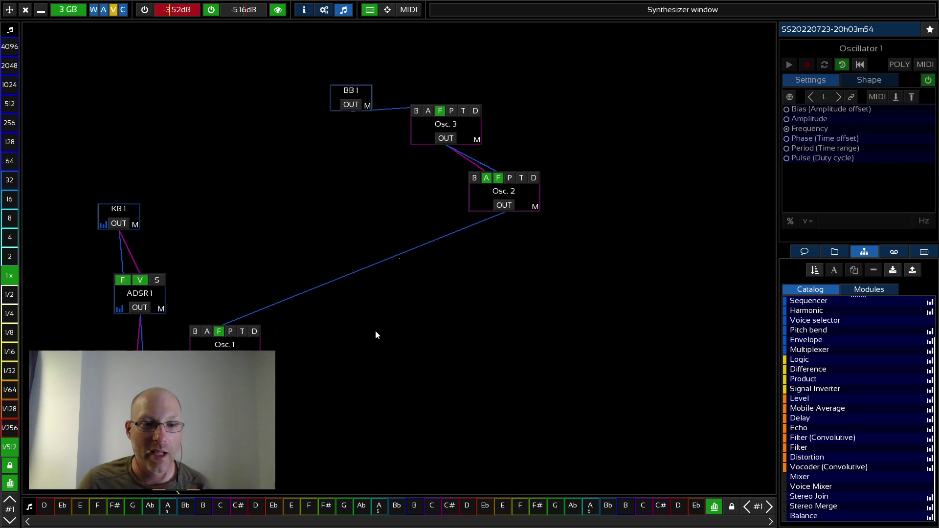
Stack Osc. 2, Osc. 3 and BB 1 in a compact column above Osc. 1.
{"action": "left_click_drag", "start_coordinate": [531, 205], "coordinate": [265, 304]}
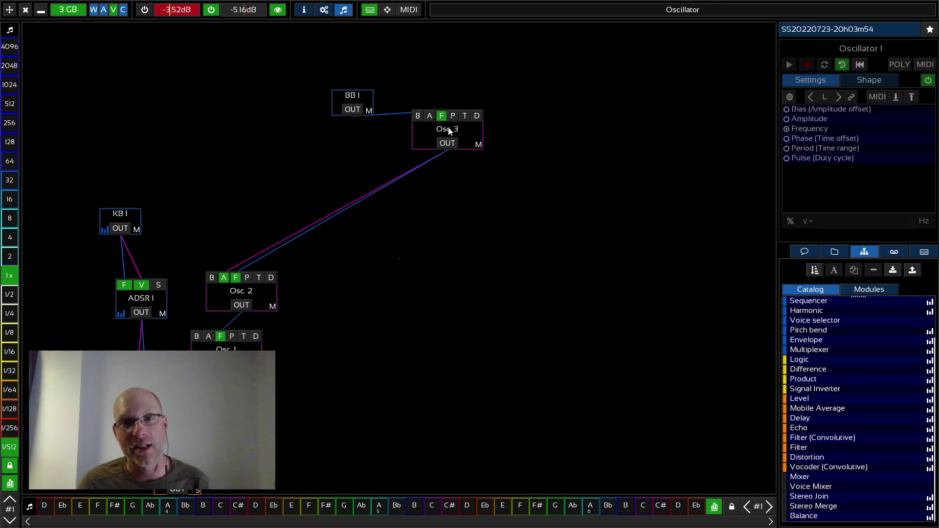
{"action": "left_click_drag", "start_coordinate": [473, 130], "coordinate": [255, 239]}
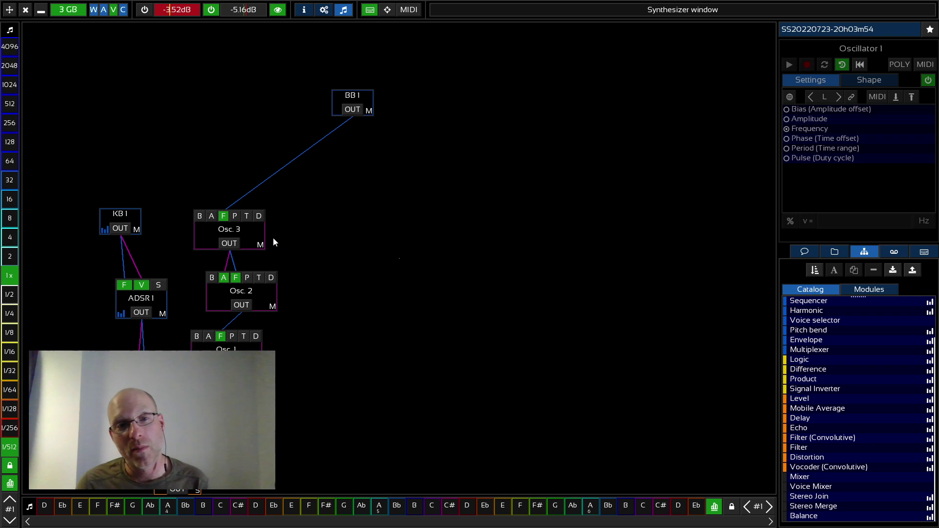
{"action": "left_click_drag", "start_coordinate": [362, 97], "coordinate": [215, 143]}
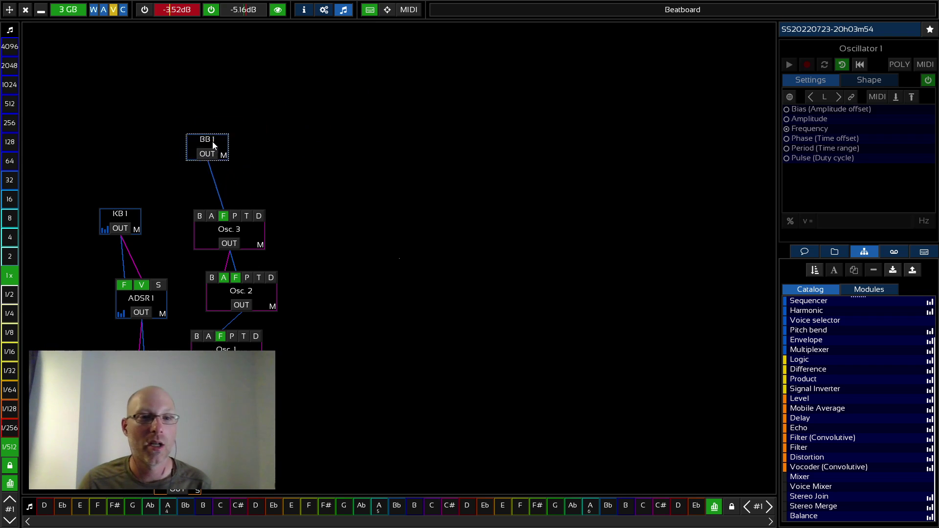
{"action": "left_click_drag", "start_coordinate": [345, 322], "coordinate": [320, 268]}
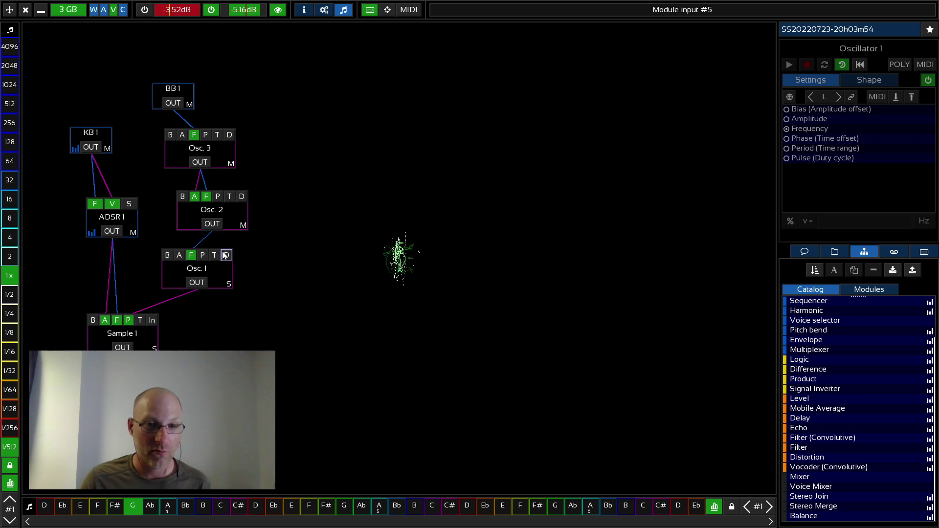
{"action": "scroll", "coordinate": [387, 370], "scroll_direction": "down", "scroll_amount": 1}
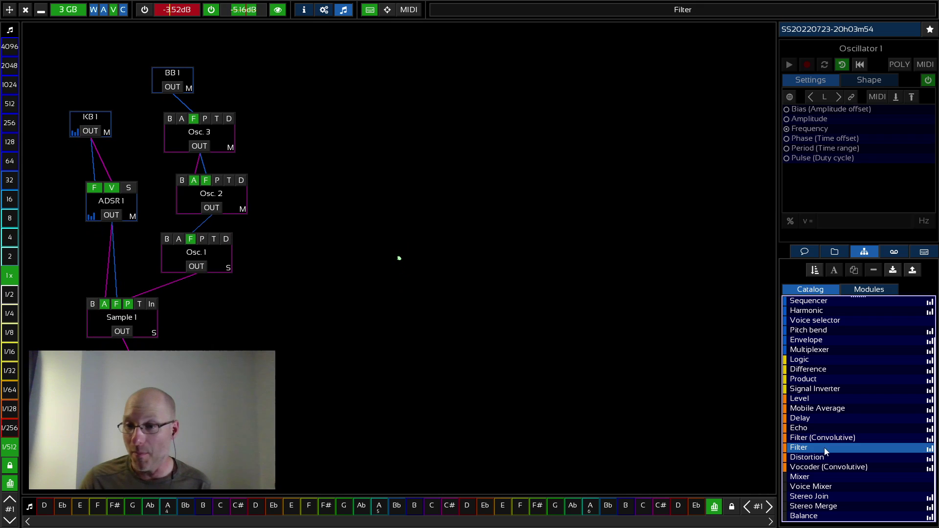
Add a Mixer module below Sample 1 and connect its output to the audio output.
{"action": "left_click_drag", "start_coordinate": [831, 477], "coordinate": [215, 387]}
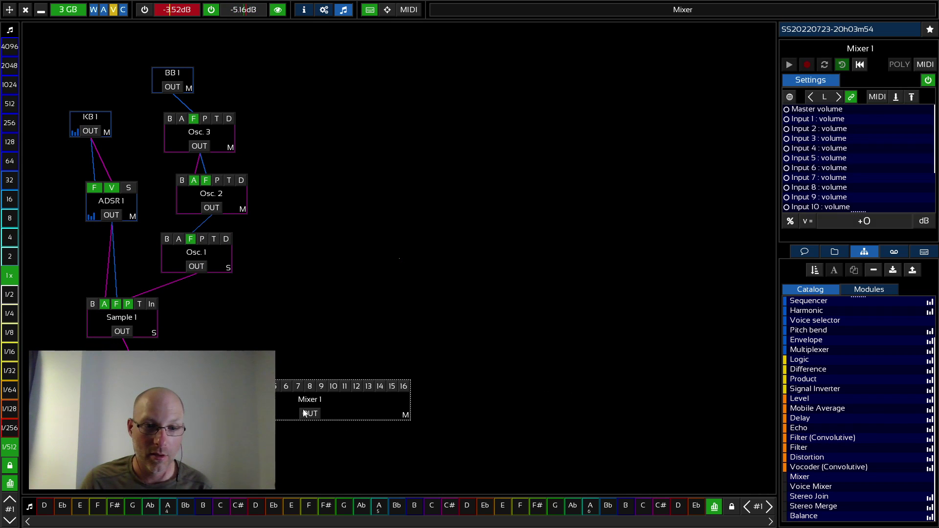
{"action": "left_click_drag", "start_coordinate": [310, 414], "coordinate": [265, 426]}
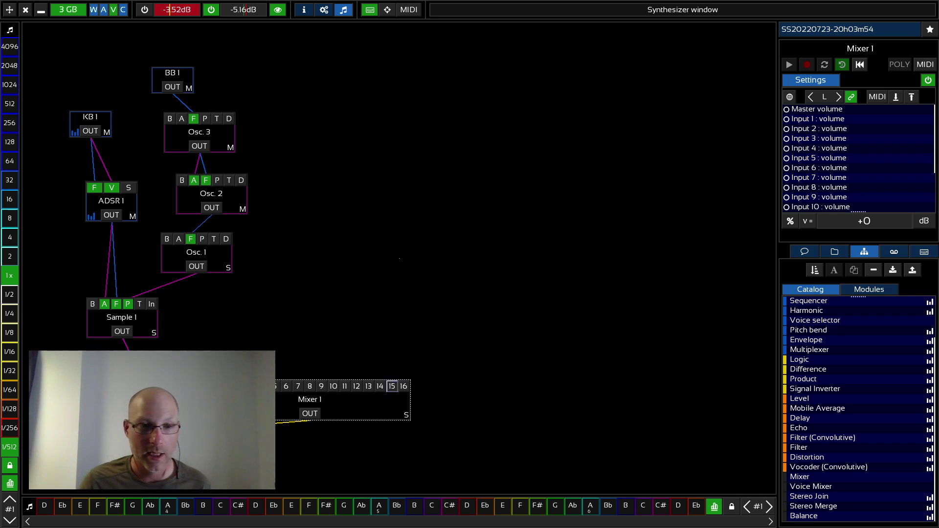
Add an oscillator above the mixer, feed it into the mixer, and drive its amplitude and frequency from ADSR 1.
{"action": "scroll", "coordinate": [832, 352], "scroll_direction": "up", "scroll_amount": 2}
{"action": "scroll", "coordinate": [840, 381], "scroll_direction": "up", "scroll_amount": 1}
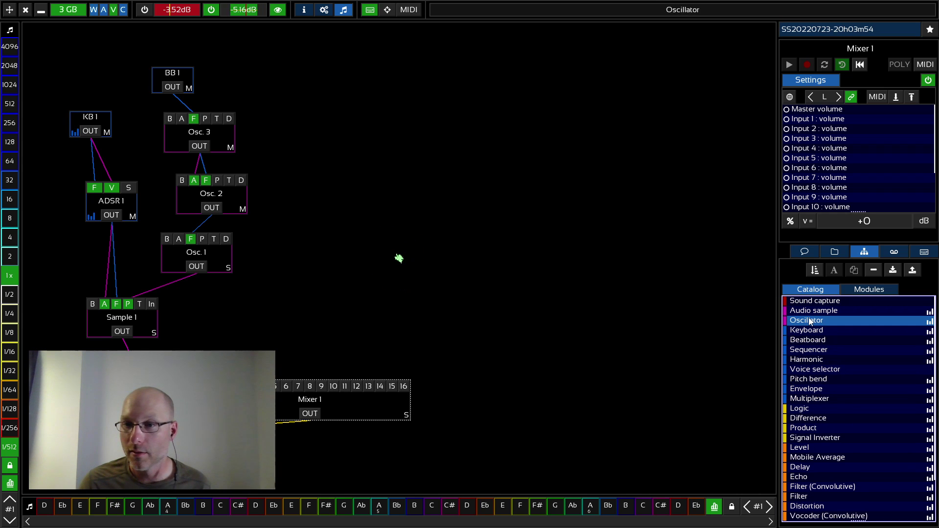
{"action": "left_click_drag", "start_coordinate": [809, 321], "coordinate": [275, 323]}
{"action": "left_click_drag", "start_coordinate": [307, 353], "coordinate": [280, 388]}
{"action": "left_click", "coordinate": [302, 326]}
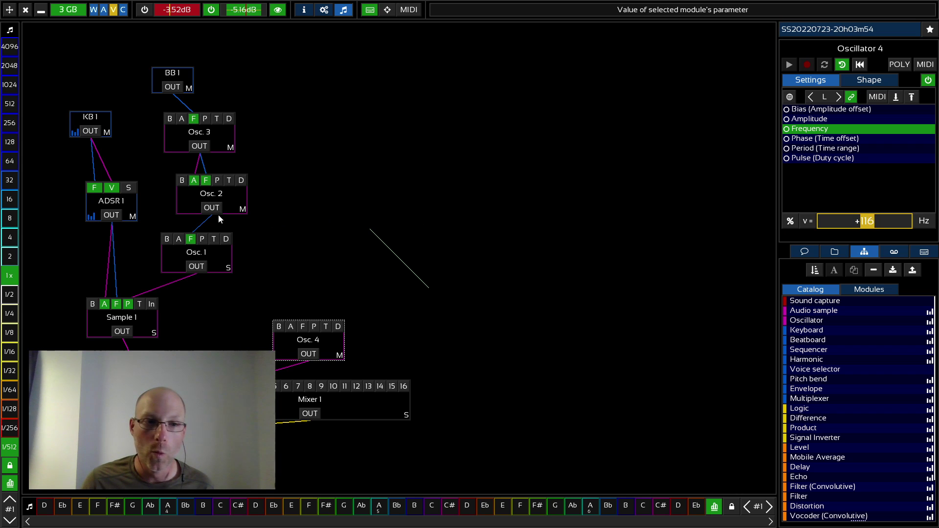
{"action": "mouse_move", "coordinate": [111, 216]}
{"action": "left_mouse_down"}
{"action": "mouse_move", "coordinate": [260, 324]}
{"action": "mouse_move", "coordinate": [292, 330]}
{"action": "mouse_move", "coordinate": [111, 216]}
{"action": "left_mouse_up"}
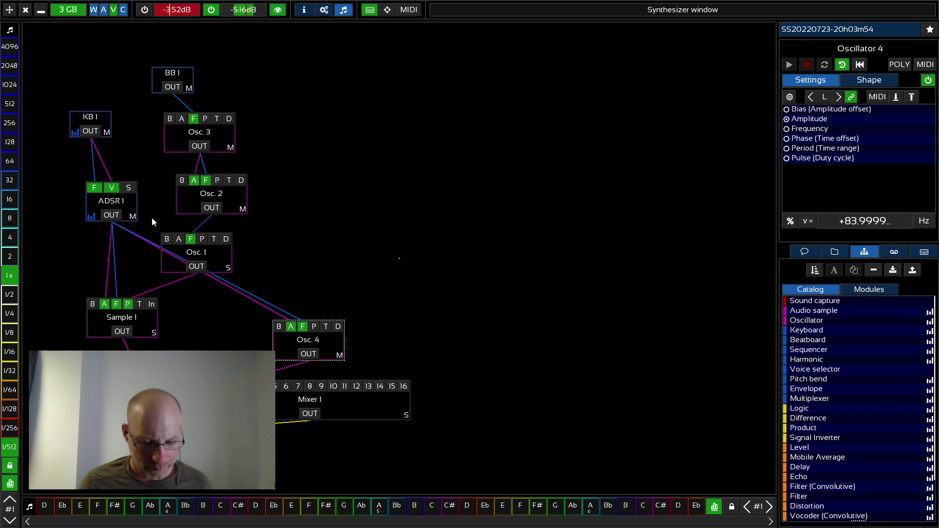
Open the synth file browser and show the folders of the C:\ drive.
{"action": "left_click", "coordinate": [864, 30]}
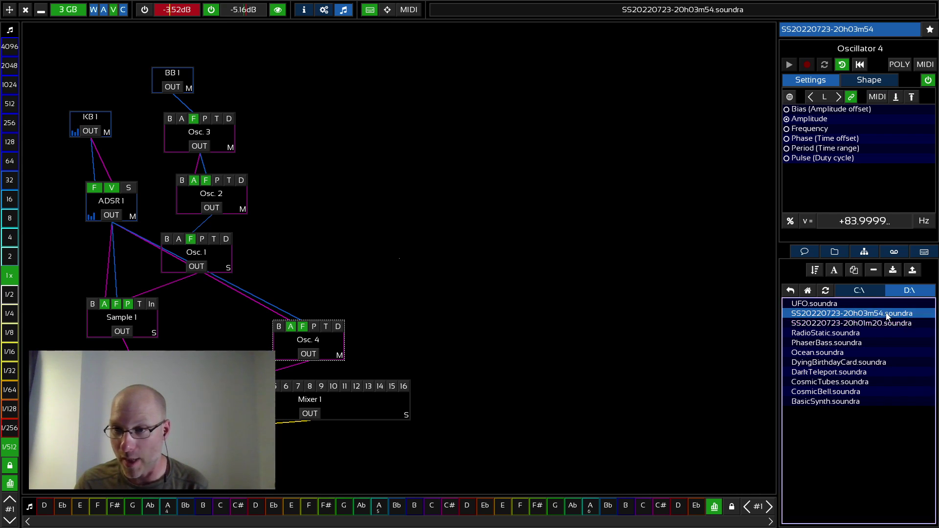
{"action": "left_click", "coordinate": [811, 292]}
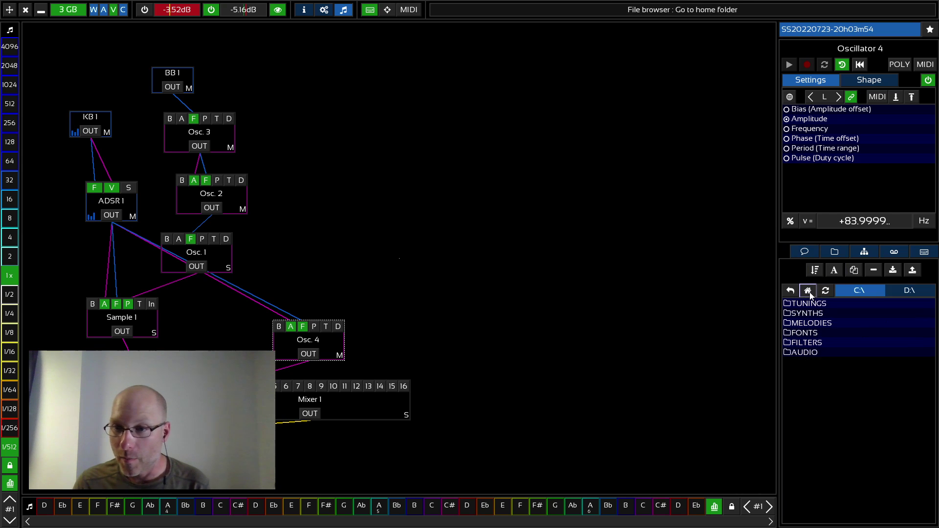
{"action": "left_click", "coordinate": [857, 290]}
{"action": "left_click", "coordinate": [826, 317]}
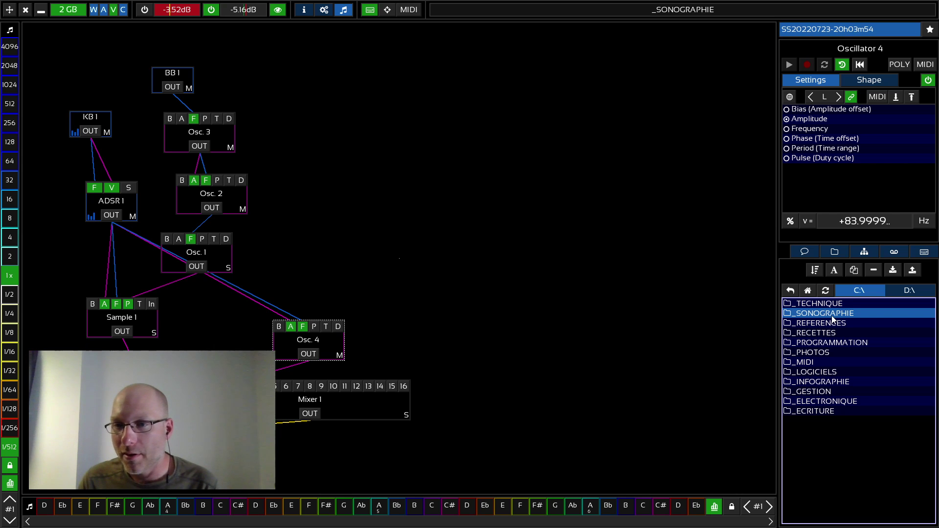
{"action": "left_click", "coordinate": [861, 334]}
{"action": "left_click", "coordinate": [860, 290]}
{"action": "left_click", "coordinate": [867, 313]}
{"action": "left_click", "coordinate": [869, 333]}
{"action": "left_click", "coordinate": [871, 343]}
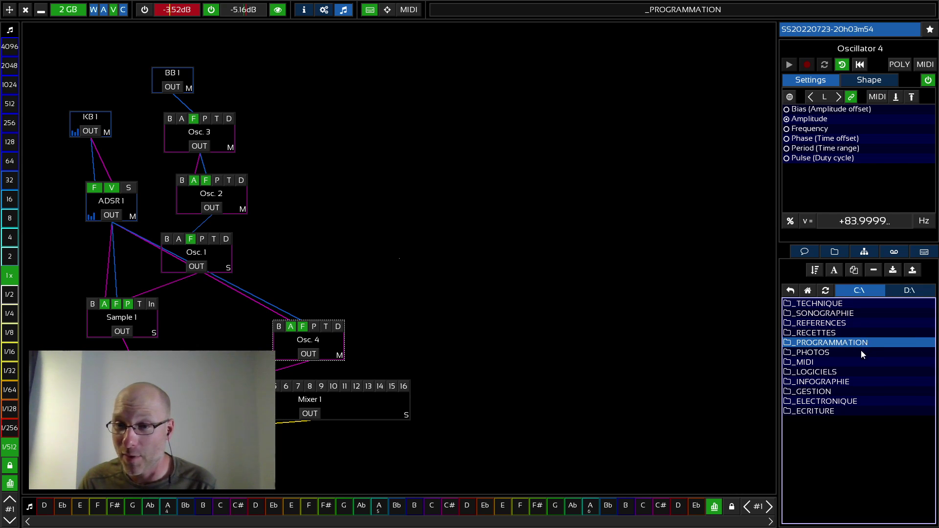
{"action": "left_click", "coordinate": [867, 372]}
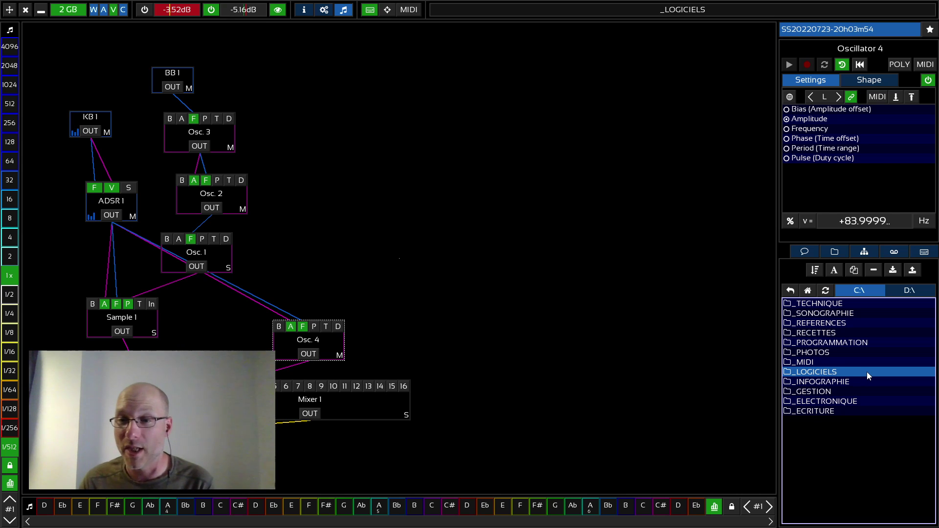
{"action": "left_click", "coordinate": [862, 364]}
{"action": "left_click", "coordinate": [861, 342]}
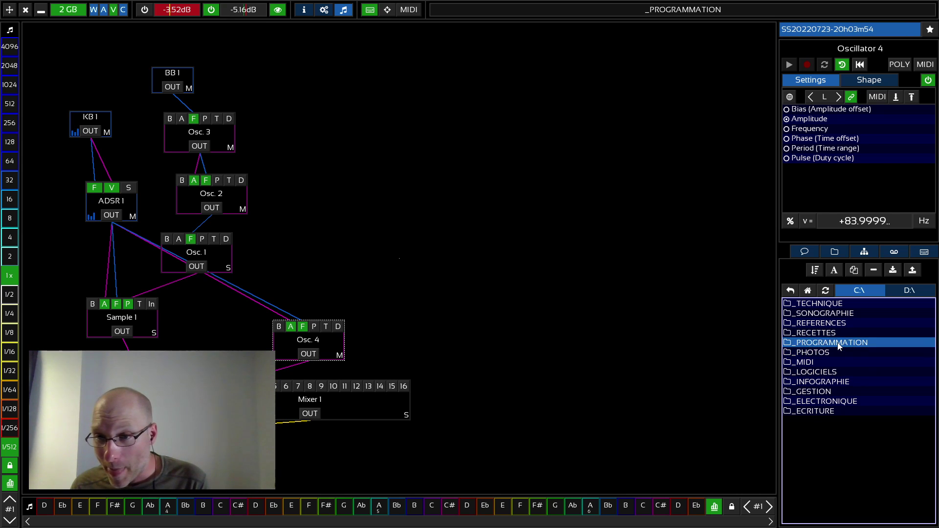
Browse down from the _PROGRAMMATION folder and open its SYNTHS folder.
{"action": "left_click", "coordinate": [851, 343]}
{"action": "left_click", "coordinate": [836, 323]}
{"action": "left_click", "coordinate": [829, 304]}
{"action": "left_click", "coordinate": [829, 305]}
{"action": "left_click", "coordinate": [830, 322]}
{"action": "left_click", "coordinate": [830, 321]}
{"action": "left_click", "coordinate": [830, 322]}
{"action": "left_click", "coordinate": [830, 316]}
{"action": "double_click", "coordinate": [830, 316]}
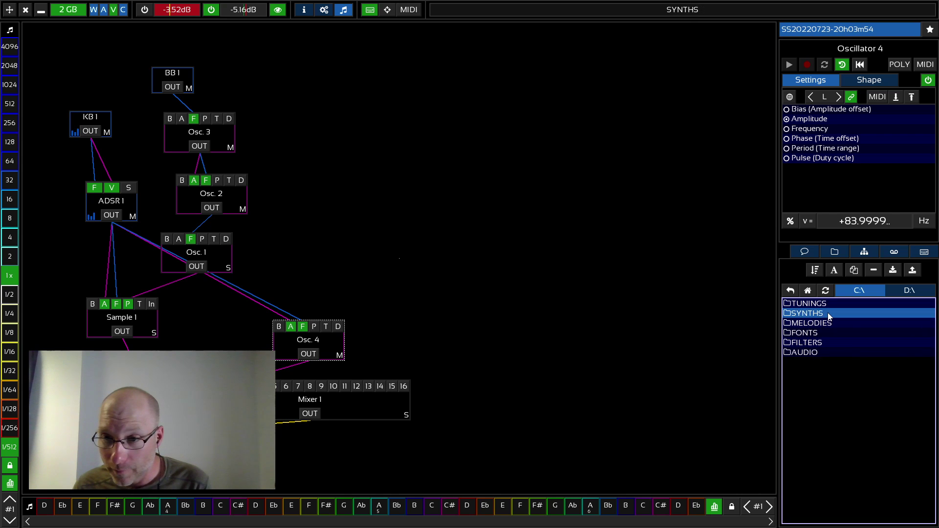
{"action": "double_click", "coordinate": [831, 315]}
Load the synth file DarkIndustriall.soundra.
{"action": "left_click", "coordinate": [841, 422]}
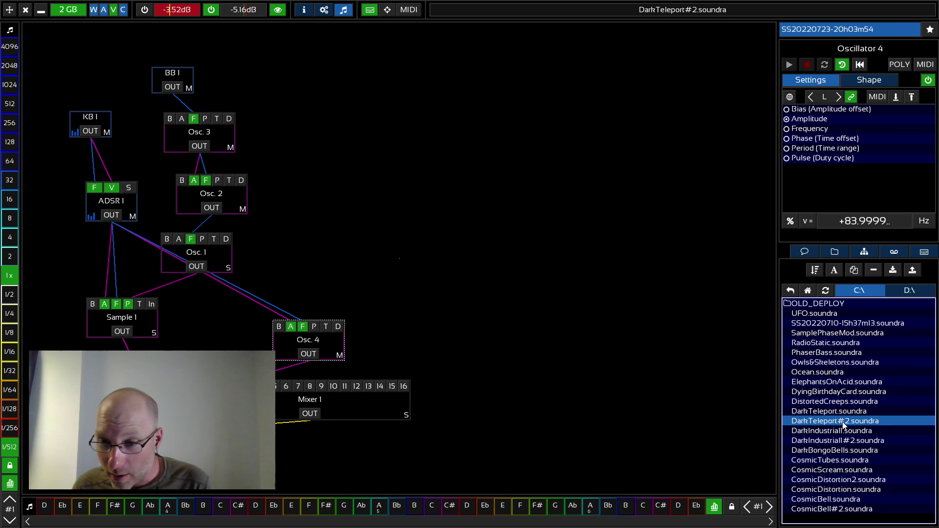
{"action": "left_click", "coordinate": [849, 432]}
{"action": "left_click", "coordinate": [913, 270]}
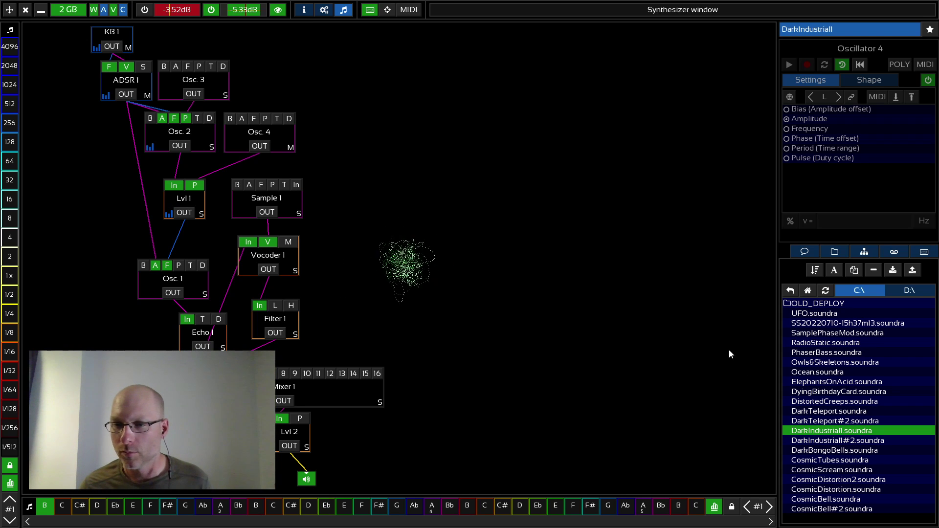
Load the synth file DarkIndustriall#2.soundra and play notes to try it.
{"action": "left_click", "coordinate": [825, 443]}
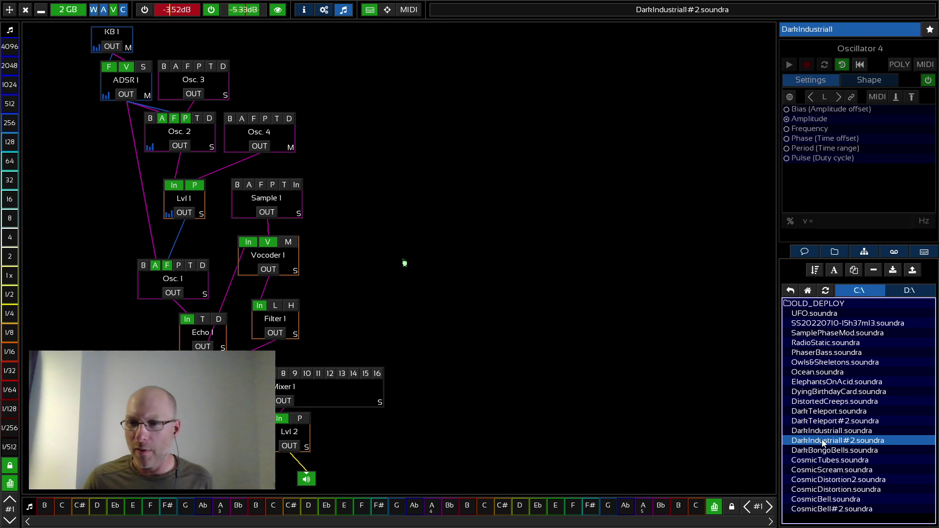
{"action": "left_click", "coordinate": [913, 270]}
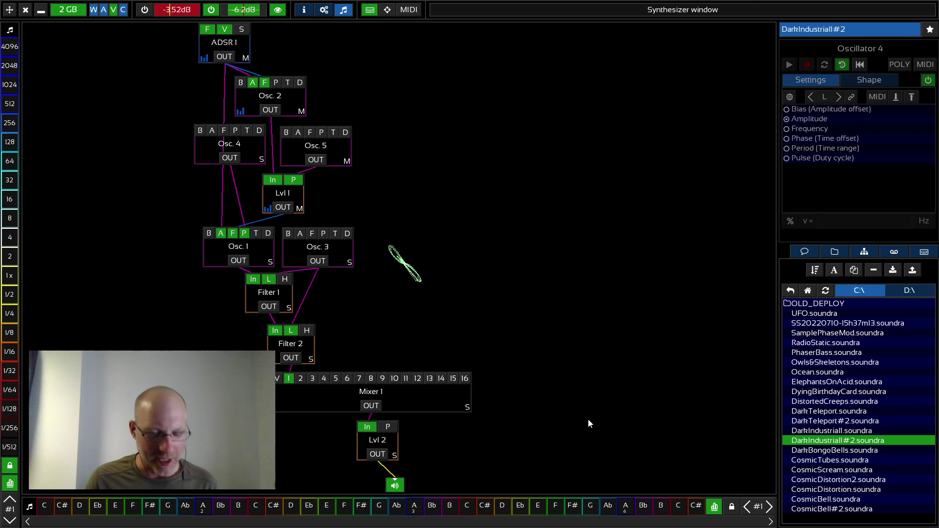
{"action": "key", "text": "z"}
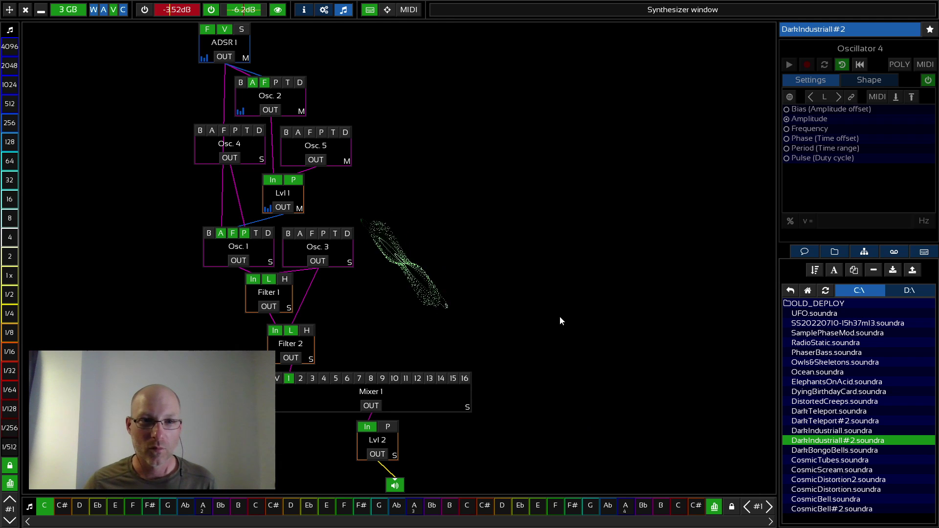
Examine the patch's module layout, the settings of ADSR 1, and the settings and waveform shape of Osc. 5.
{"action": "left_click_drag", "start_coordinate": [546, 290], "coordinate": [427, 290]}
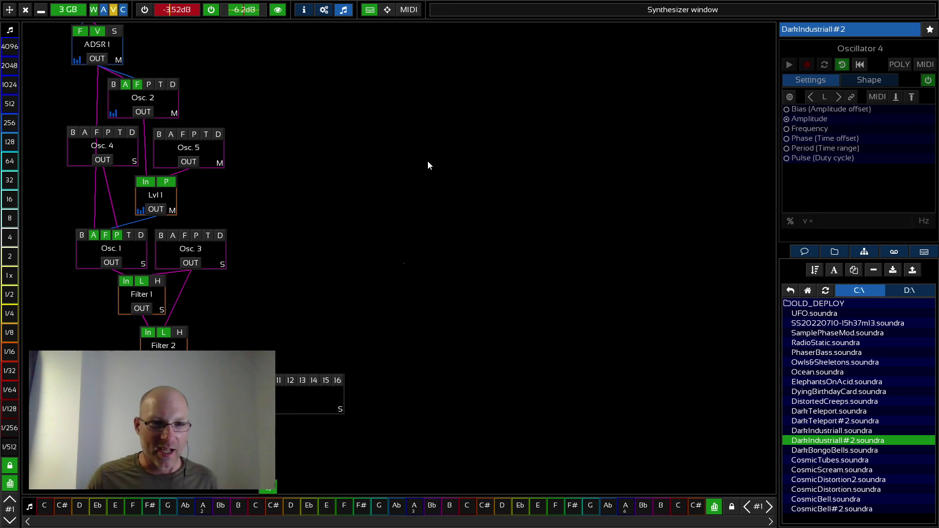
{"action": "left_click_drag", "start_coordinate": [431, 154], "coordinate": [431, 191]}
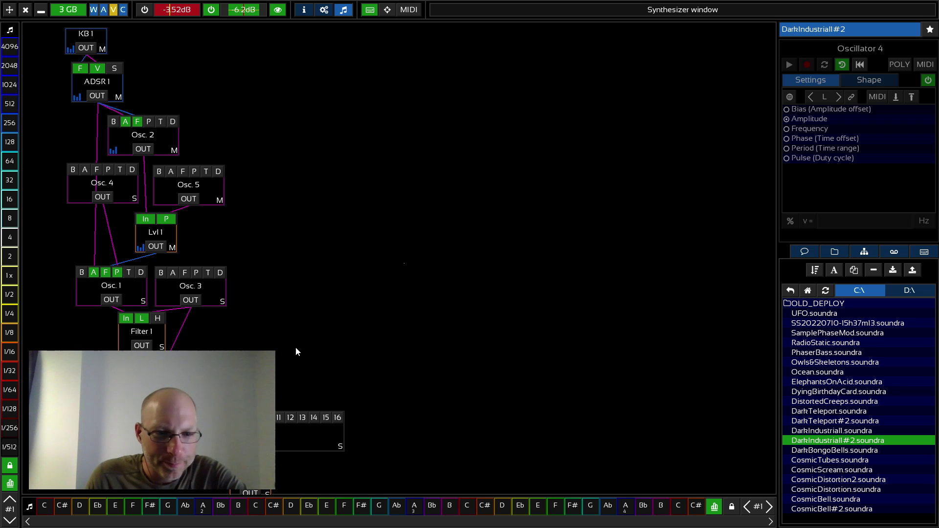
{"action": "left_click_drag", "start_coordinate": [296, 343], "coordinate": [280, 325]}
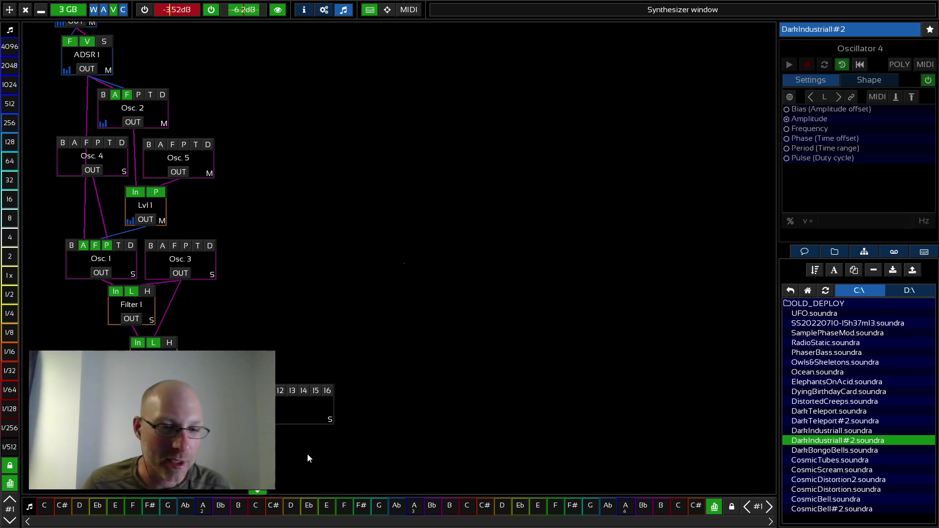
{"action": "left_click_drag", "start_coordinate": [322, 469], "coordinate": [351, 466]}
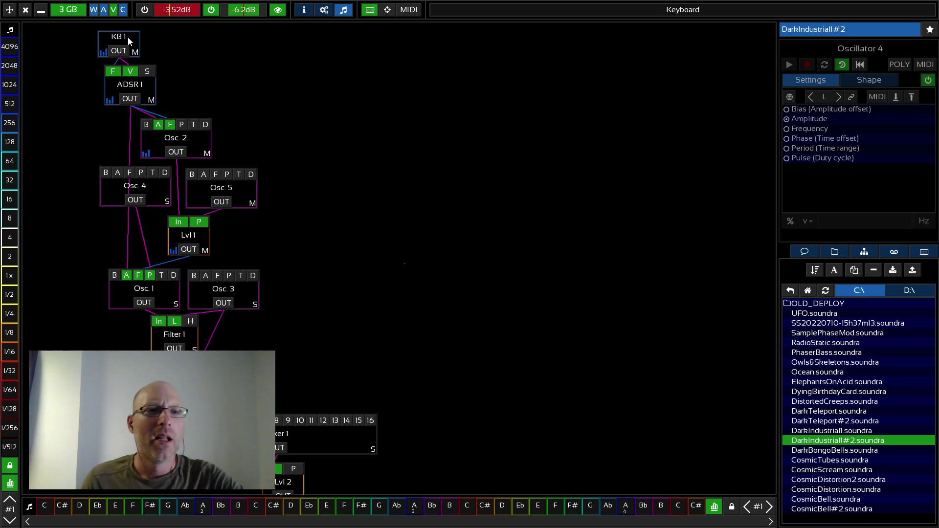
{"action": "left_click", "coordinate": [150, 92]}
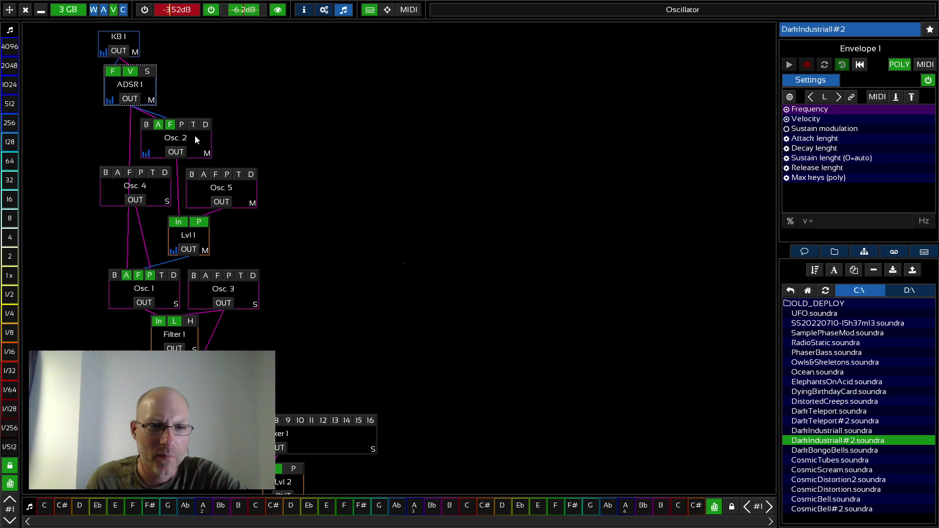
{"action": "left_click", "coordinate": [248, 195]}
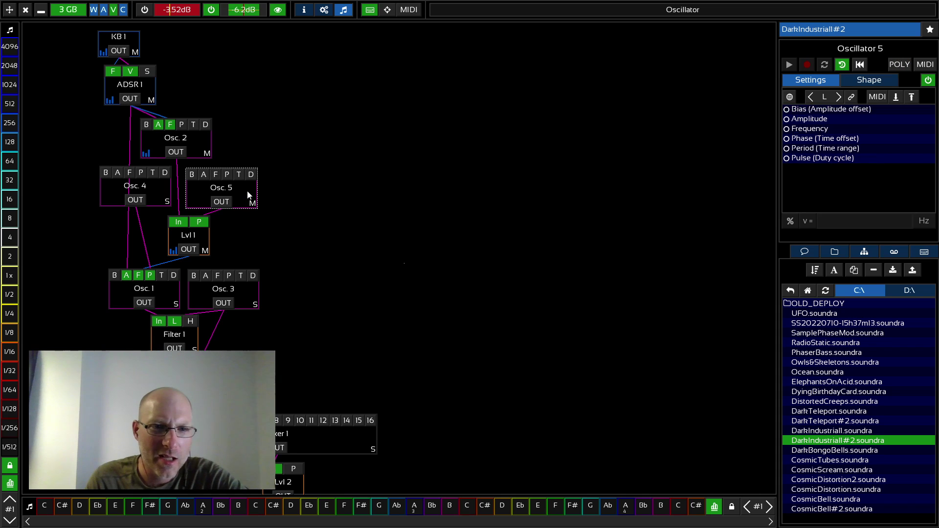
{"action": "left_click", "coordinate": [862, 82]}
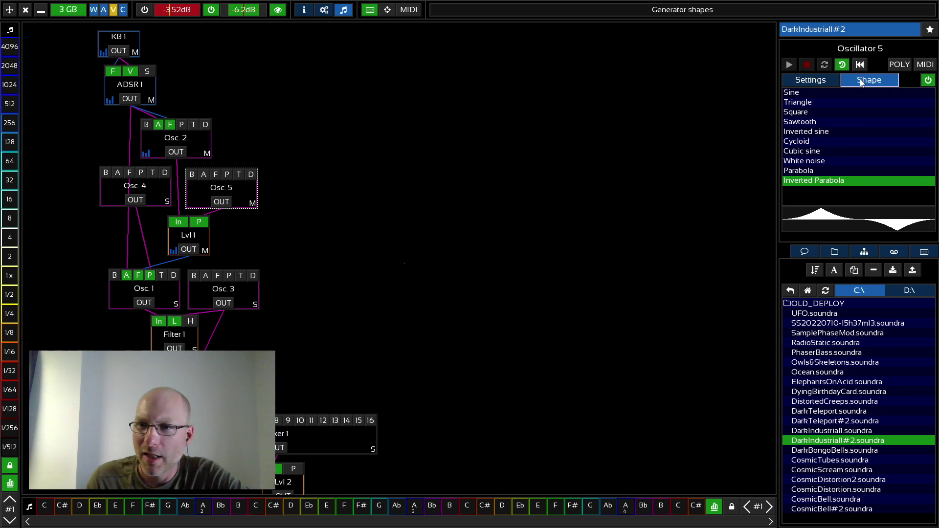
{"action": "left_click", "coordinate": [821, 83]}
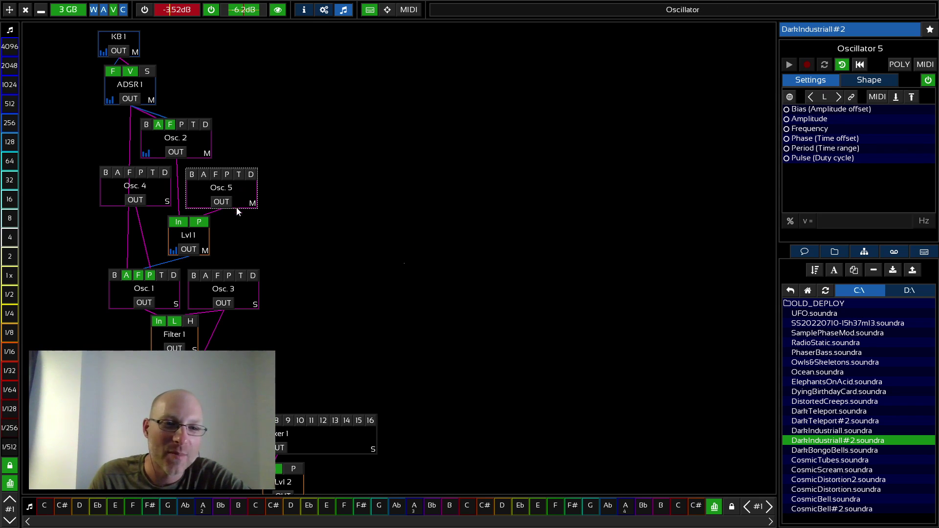
Examine the Level setting of Lvl 1, the settings of Osc. 2 and the frequency of Osc. 5, and play a note.
{"action": "left_click", "coordinate": [199, 222]}
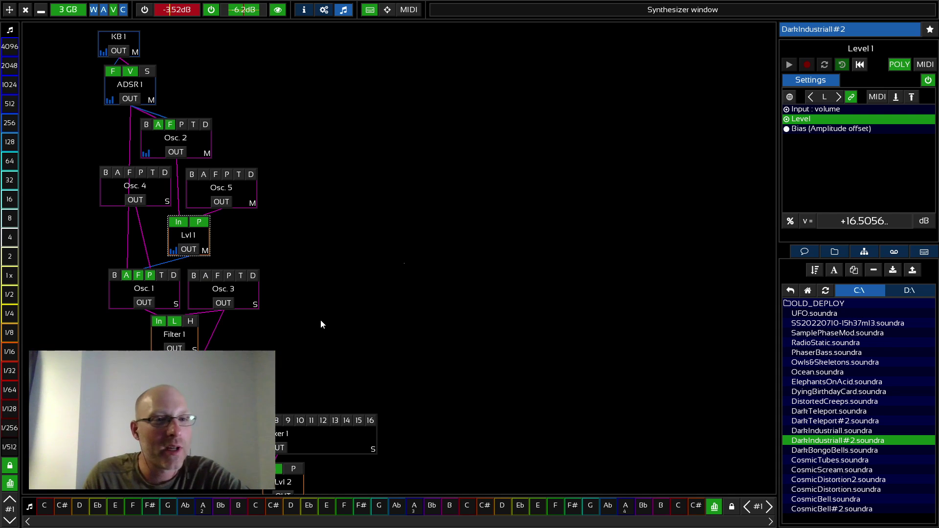
{"action": "left_click_drag", "start_coordinate": [318, 322], "coordinate": [290, 291]}
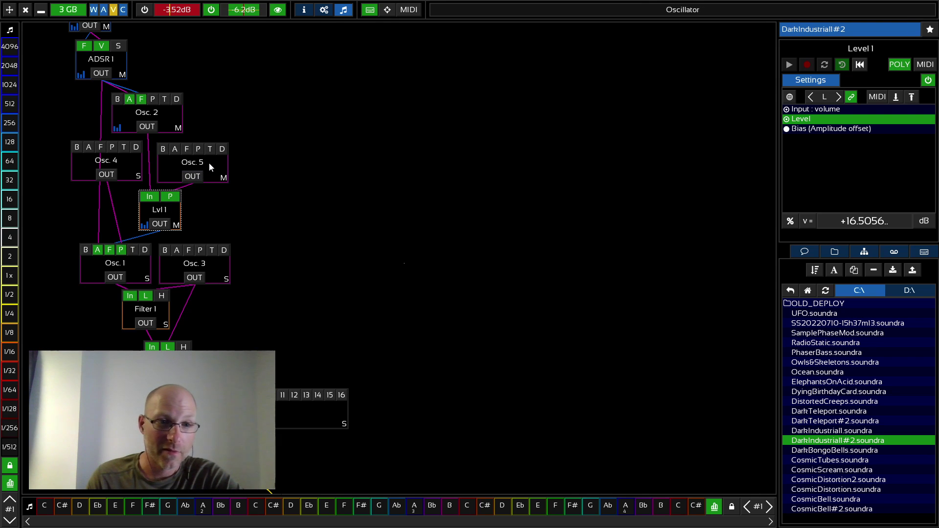
{"action": "left_click", "coordinate": [172, 122]}
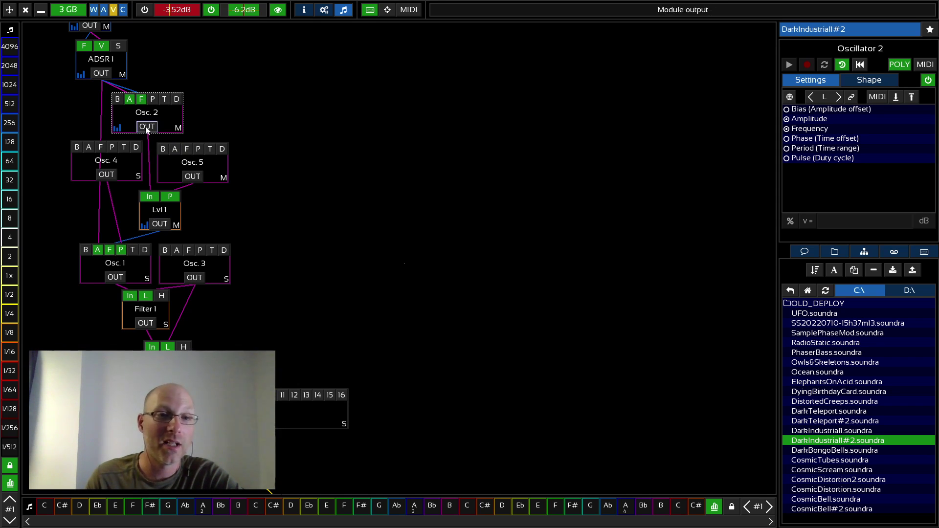
{"action": "left_click", "coordinate": [200, 169]}
{"action": "left_click", "coordinate": [847, 131]}
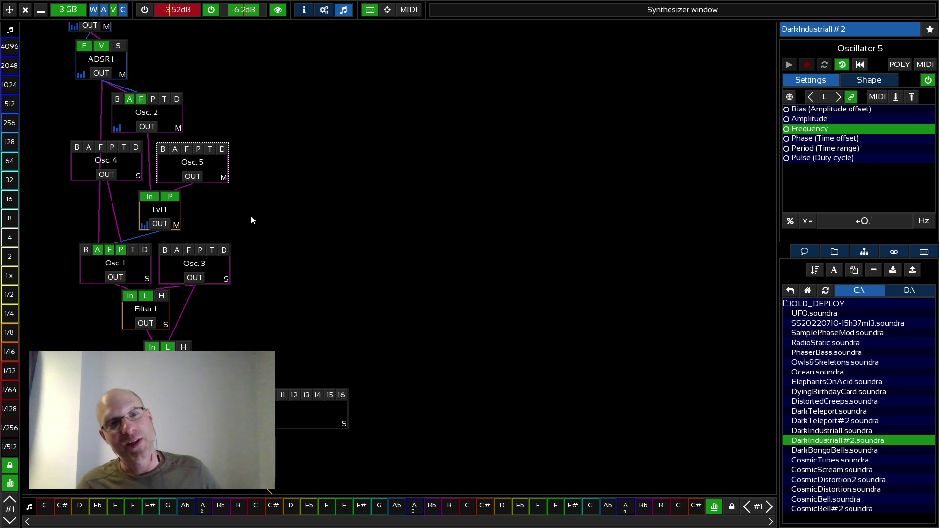
{"action": "left_click_drag", "start_coordinate": [285, 269], "coordinate": [263, 228]}
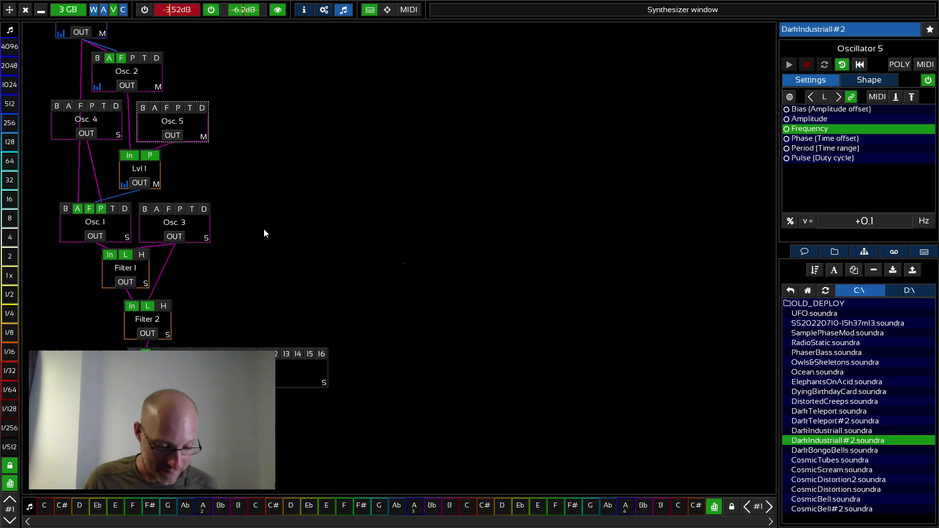
{"action": "key", "text": "z"}
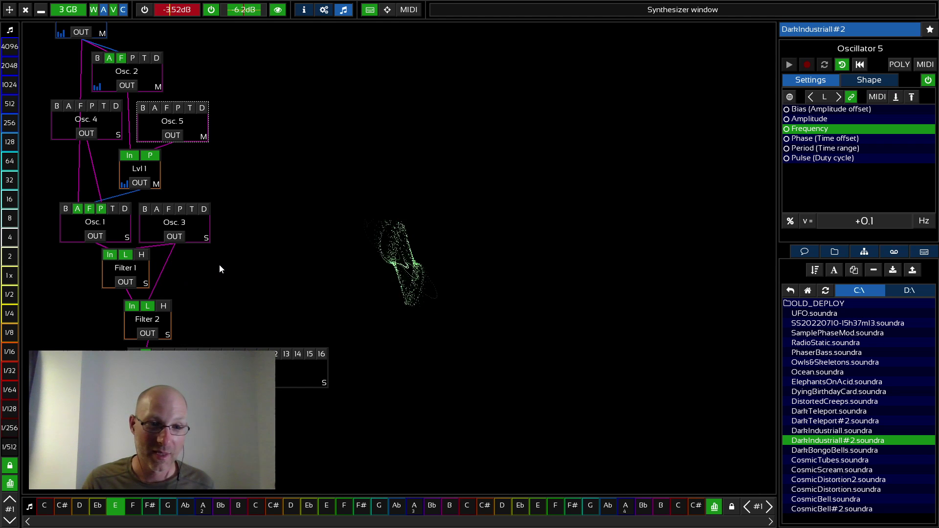
Examine Filter 1's low-pass, high-pass and passes settings together with the frequency of Osc. 3 that modulates it.
{"action": "left_click", "coordinate": [140, 265]}
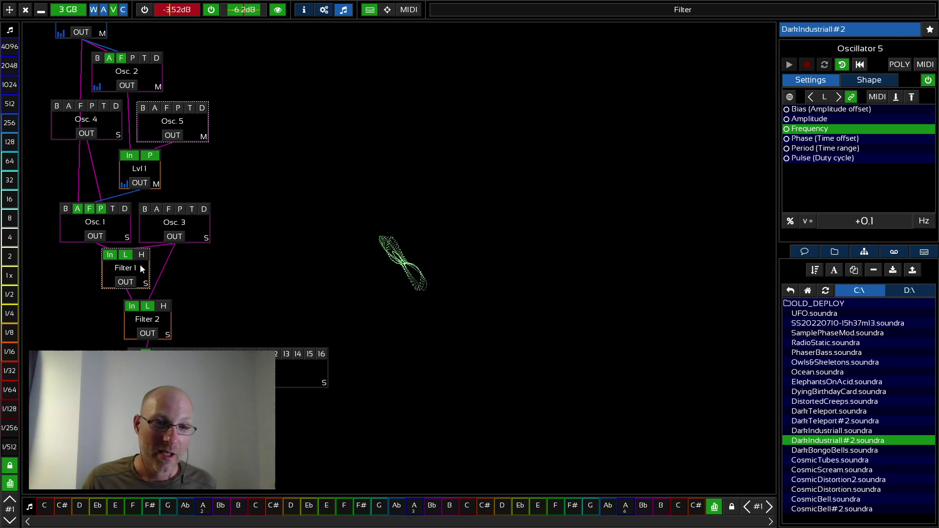
{"action": "left_click", "coordinate": [140, 265]}
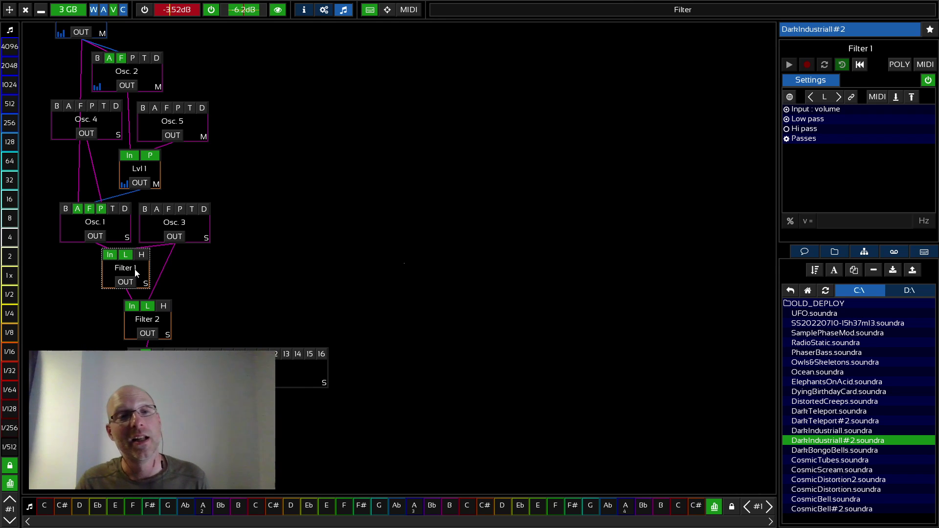
{"action": "left_click", "coordinate": [177, 229]}
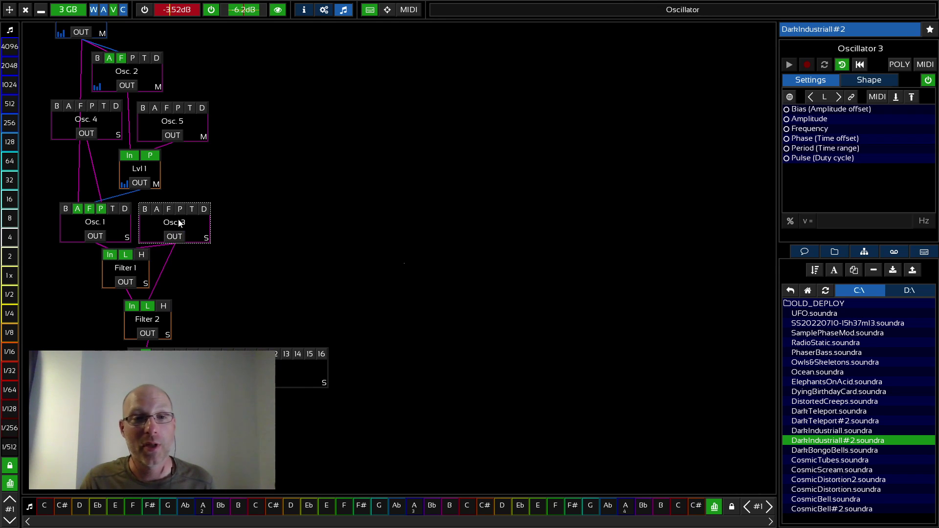
{"action": "left_click", "coordinate": [801, 131]}
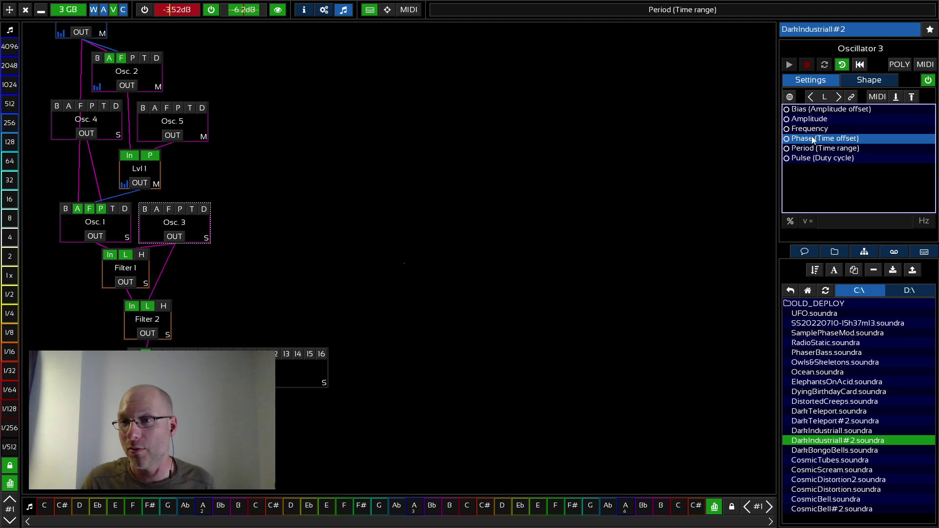
{"action": "left_click", "coordinate": [861, 223]}
{"action": "key", "text": "Return"}
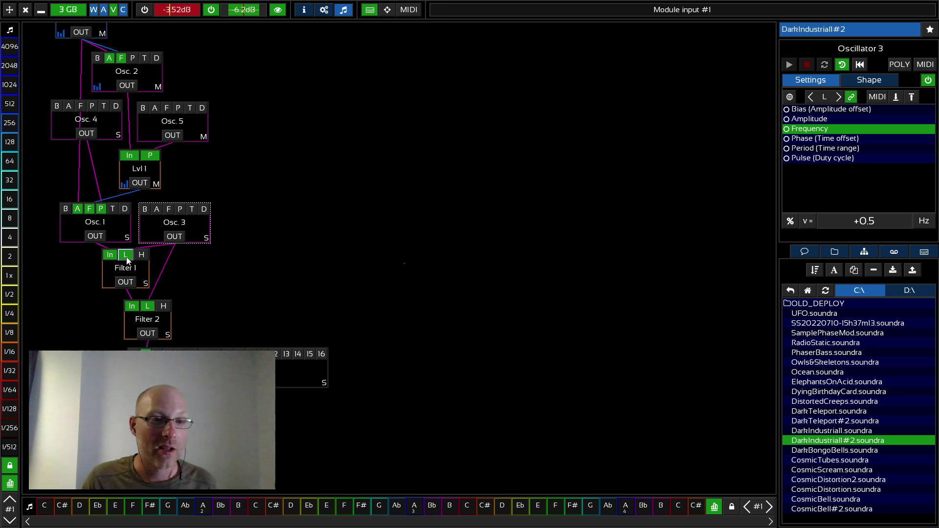
{"action": "left_click", "coordinate": [140, 257]}
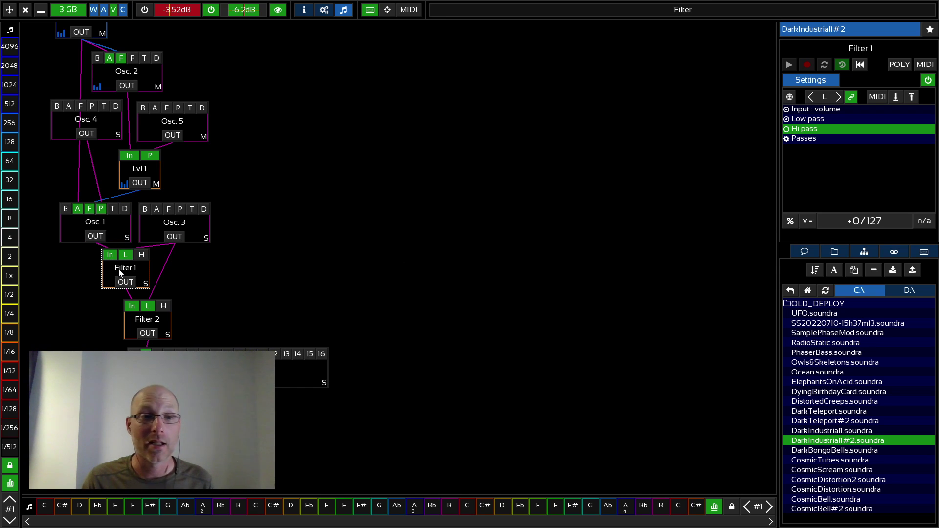
{"action": "left_click", "coordinate": [128, 255]}
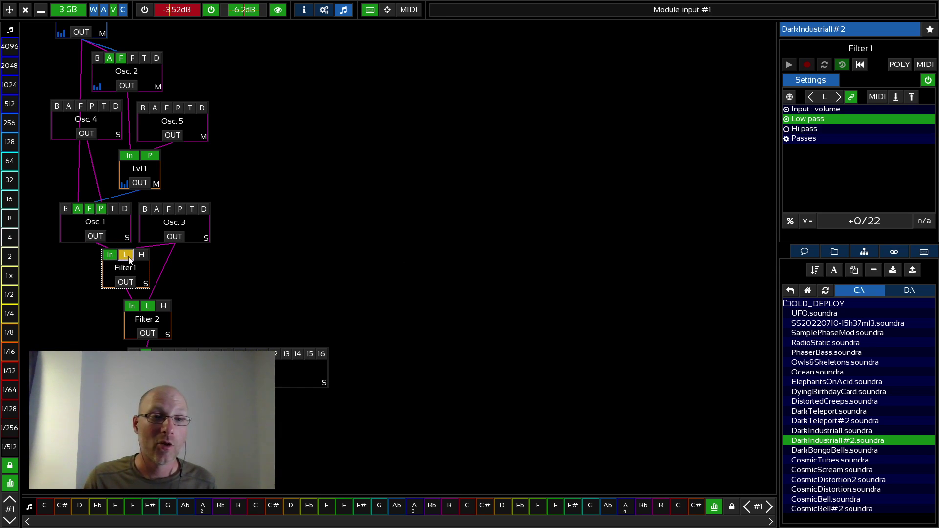
{"action": "left_click", "coordinate": [153, 227]}
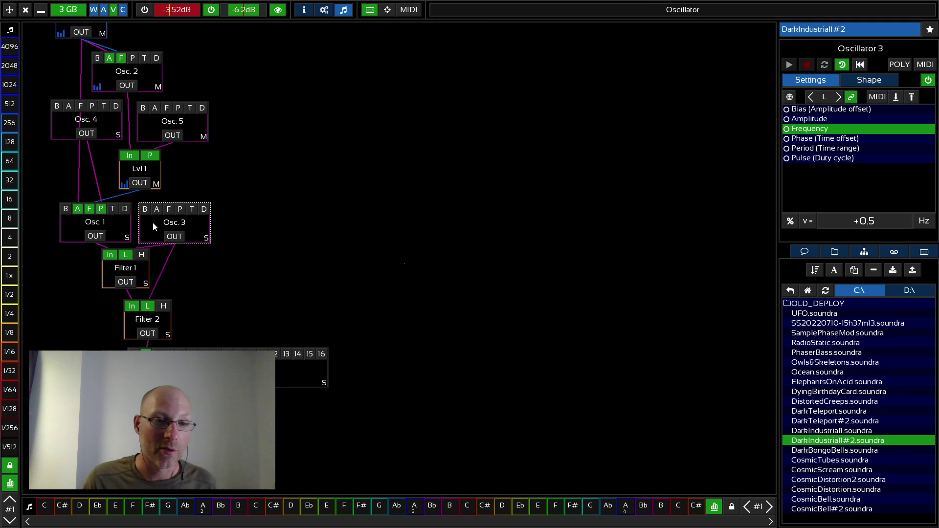
{"action": "left_click", "coordinate": [133, 271]}
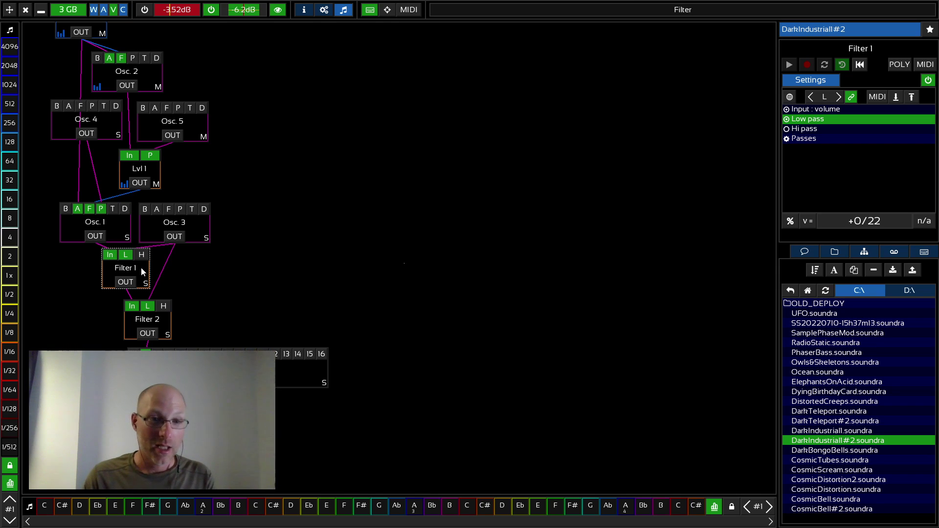
{"action": "left_click", "coordinate": [841, 142]}
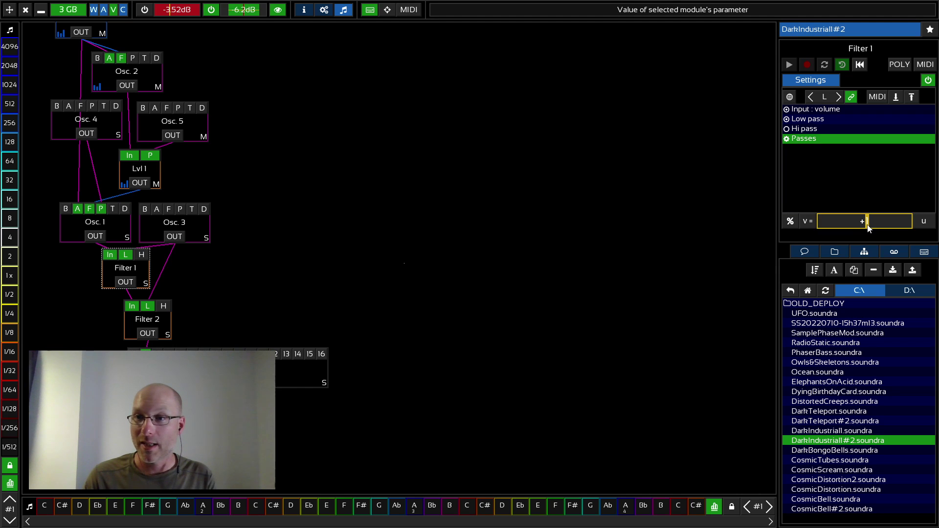
Delete the Filter 2 module and connect Filter 1's output directly to the first input of Mixer 1.
{"action": "left_click", "coordinate": [156, 320]}
{"action": "key", "text": "Delete"}
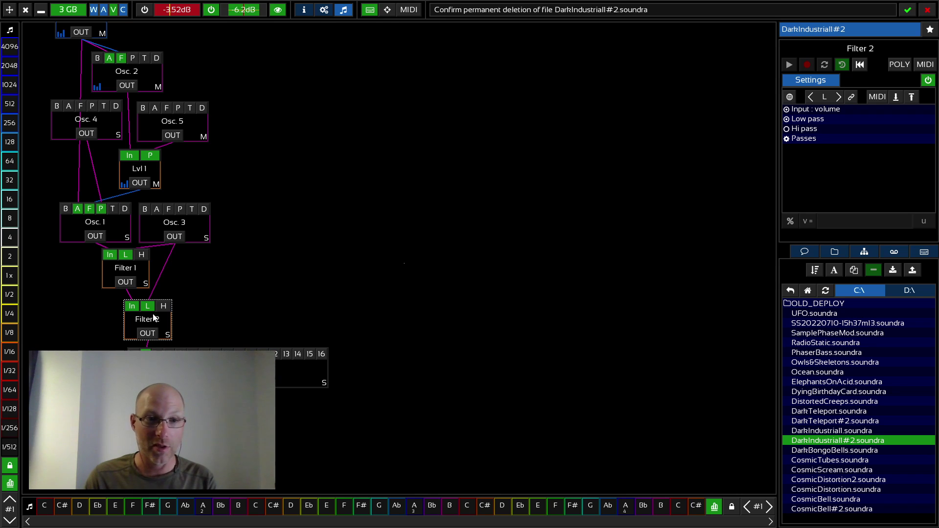
{"action": "left_click", "coordinate": [908, 9]}
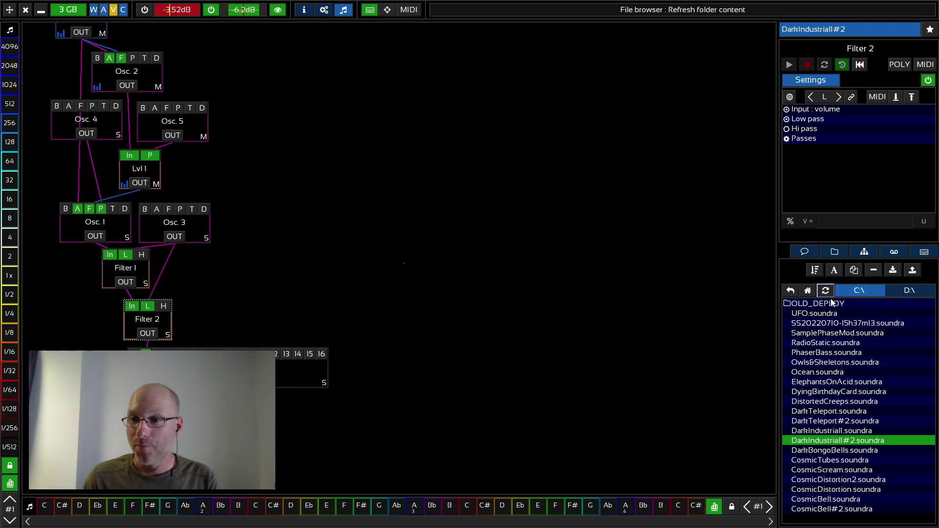
{"action": "left_click", "coordinate": [864, 251]}
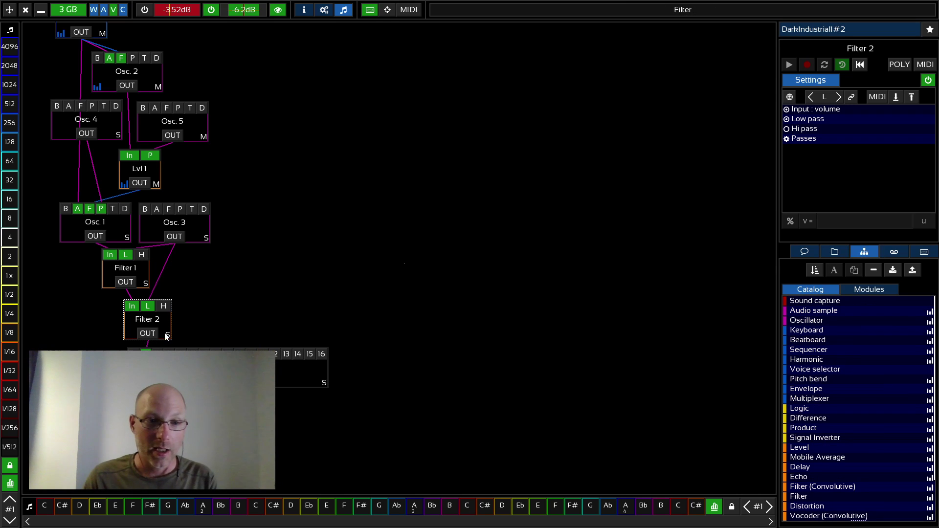
{"action": "key", "text": "Delete"}
{"action": "left_click_drag", "start_coordinate": [126, 282], "coordinate": [145, 351]}
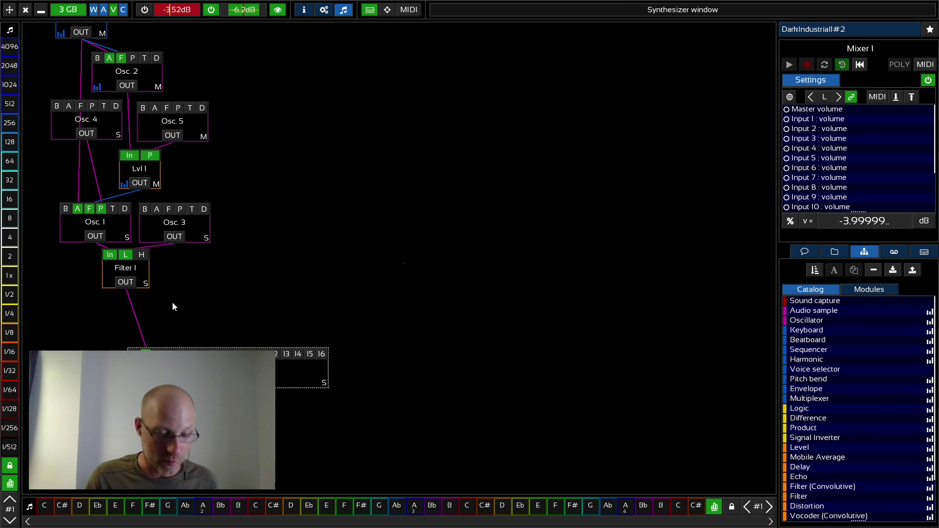
Audition Filter 1 with 7, 6, 1 and 2 passes, settle on 3, and move the module slightly lower in the patch.
{"action": "left_click", "coordinate": [133, 271]}
{"action": "left_click", "coordinate": [807, 138]}
{"action": "left_click", "coordinate": [890, 224]}
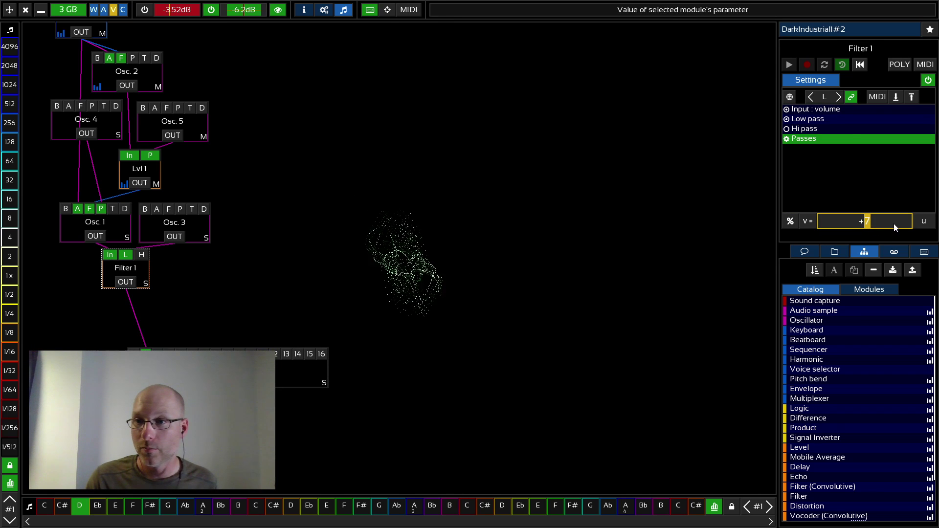
{"action": "scroll", "coordinate": [902, 227], "scroll_direction": "down", "scroll_amount": 1}
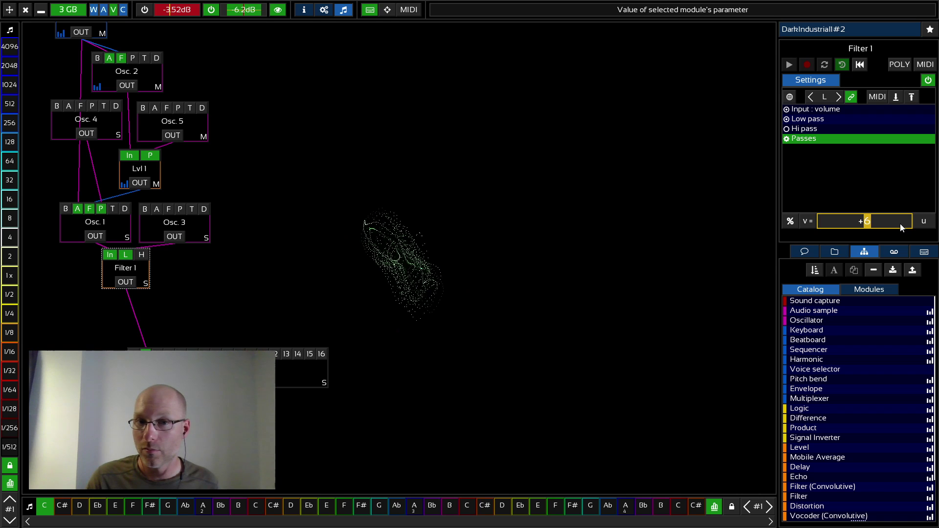
{"action": "scroll", "coordinate": [898, 224], "scroll_direction": "down", "scroll_amount": 5}
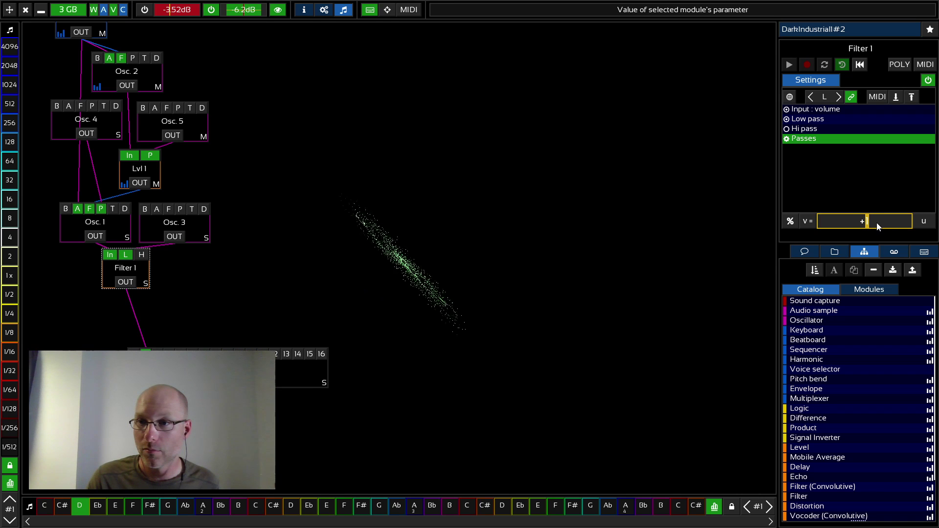
{"action": "scroll", "coordinate": [877, 222], "scroll_direction": "up", "scroll_amount": 1}
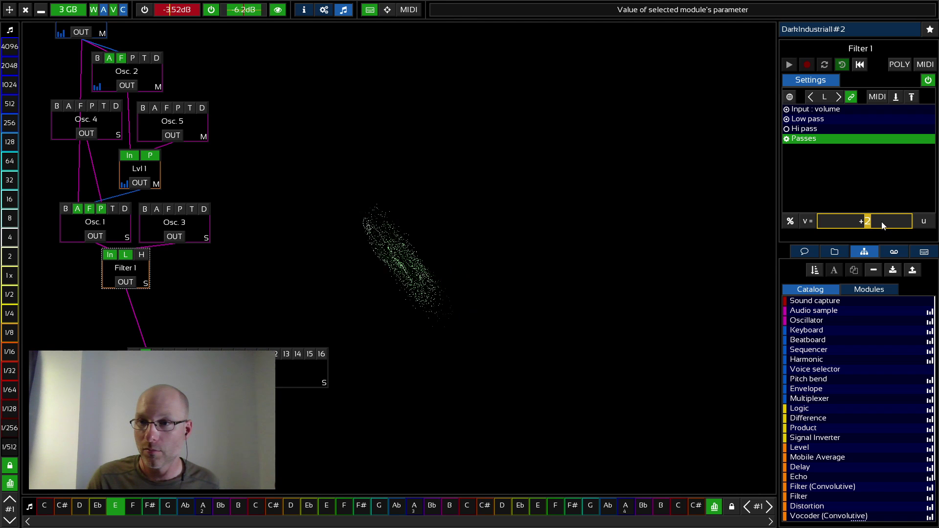
{"action": "scroll", "coordinate": [884, 221], "scroll_direction": "up", "scroll_amount": 1}
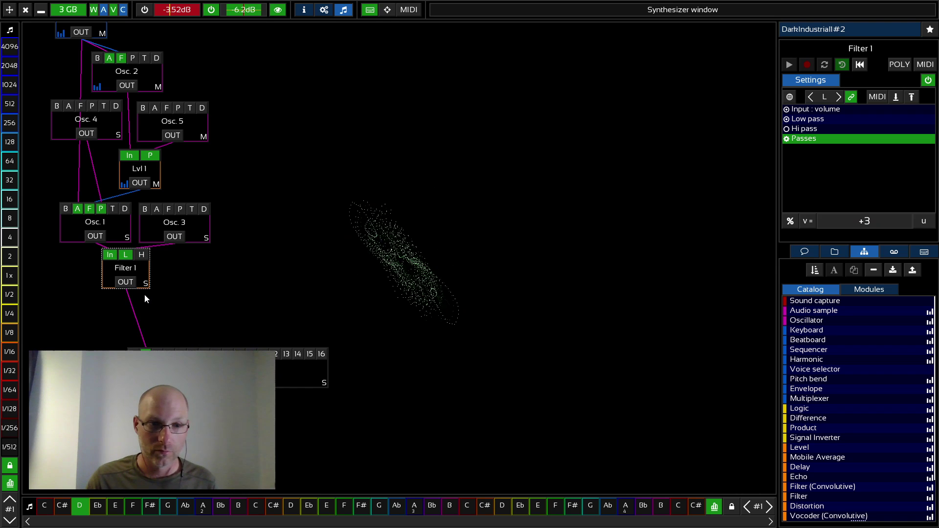
{"action": "left_click_drag", "start_coordinate": [144, 270], "coordinate": [154, 285]}
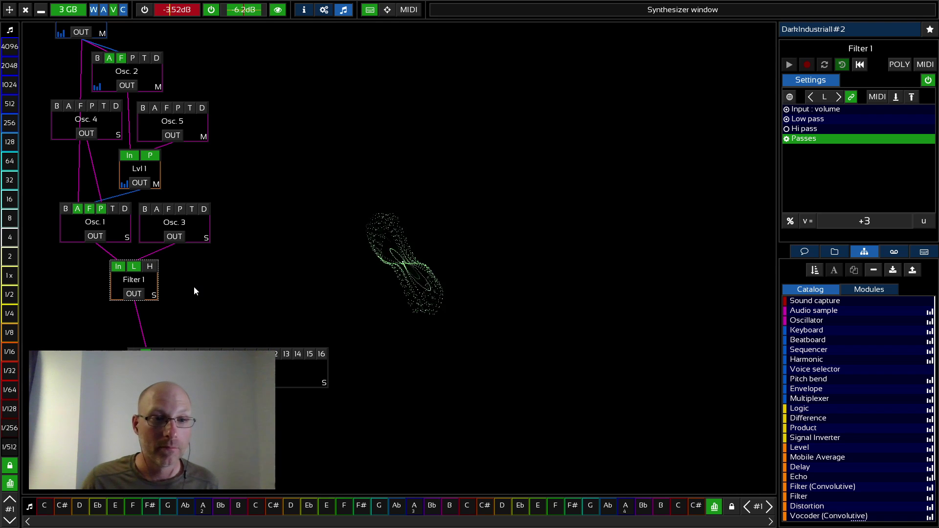
Return to the saved synth files and load CosmicScream.soundra.
{"action": "left_click", "coordinate": [876, 25]}
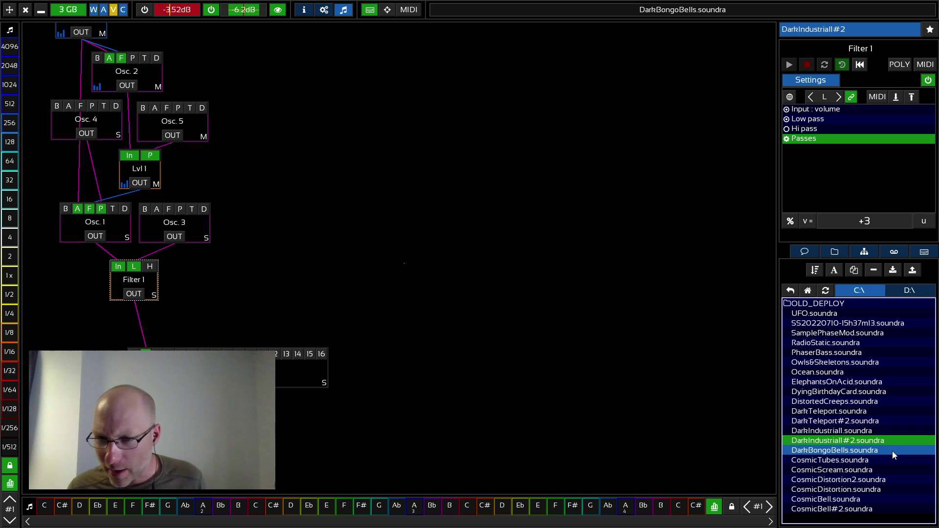
{"action": "left_click", "coordinate": [863, 472]}
{"action": "left_click", "coordinate": [912, 271]}
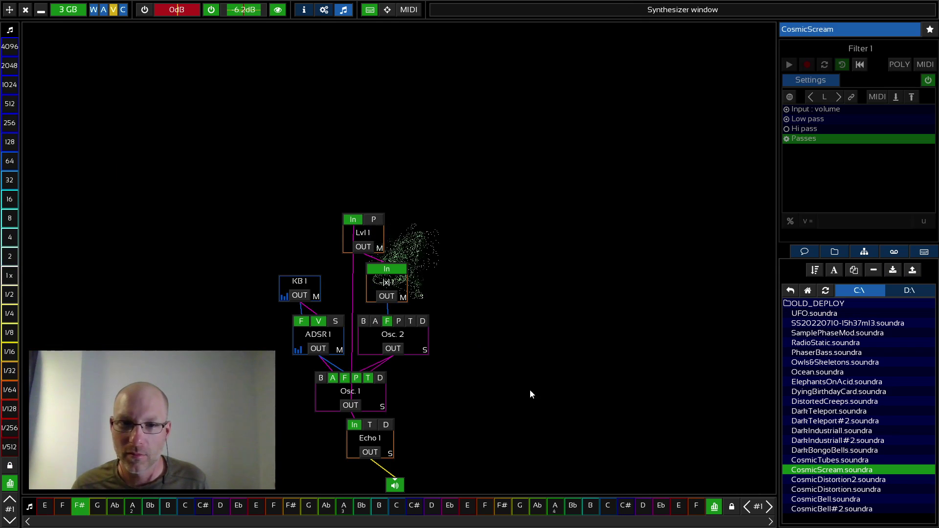
Play a series of notes to audition the CosmicScream patch.
{"action": "left_click_drag", "start_coordinate": [525, 383], "coordinate": [333, 339]}
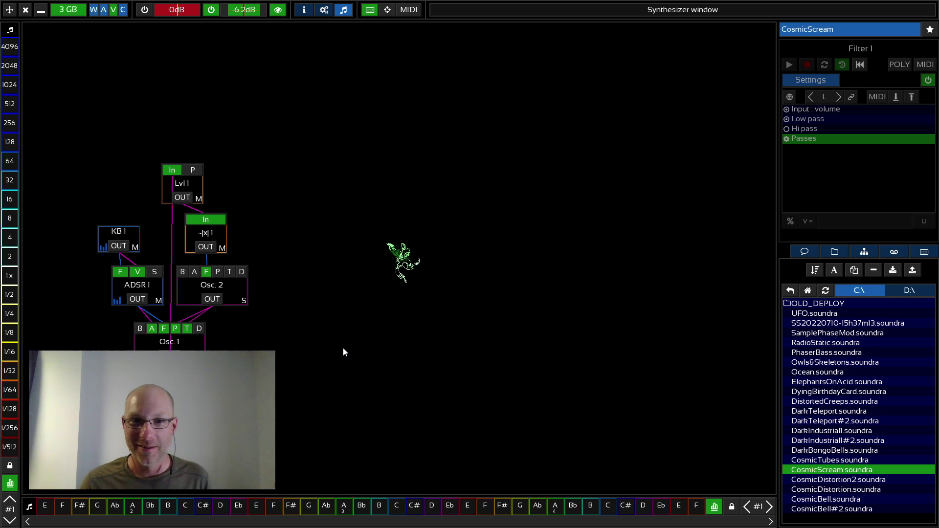
{"action": "key", "text": "t"}
{"action": "key", "text": "d"}
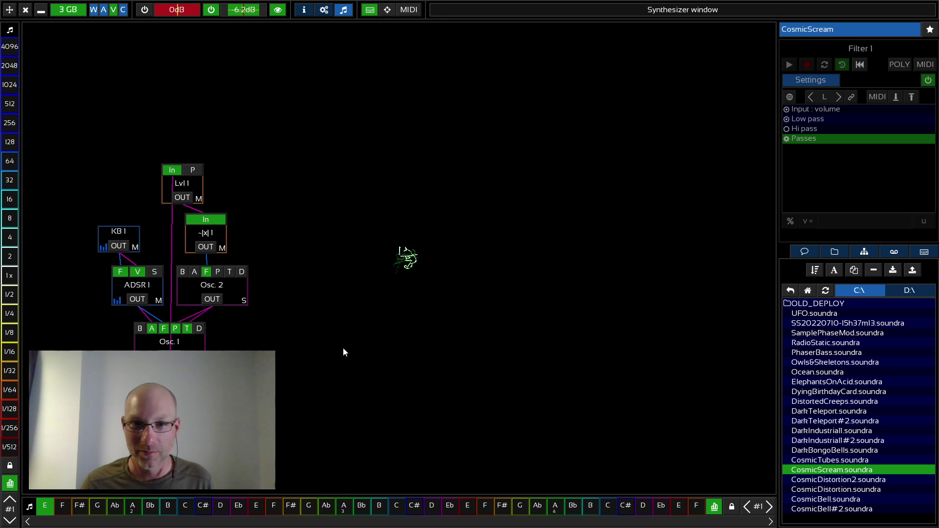
{"action": "key", "text": "y"}
{"action": "key", "text": "t"}
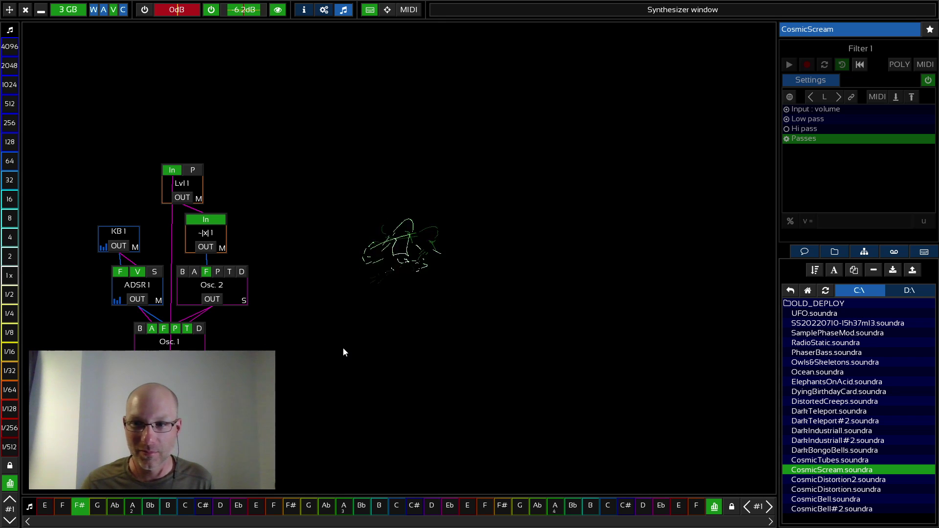
{"action": "key", "text": "d"}
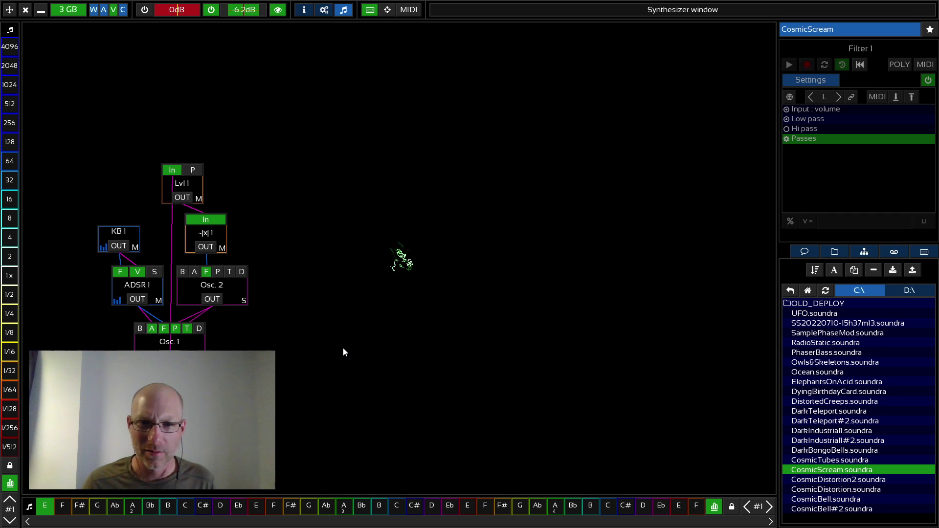
{"action": "key", "text": "y"}
{"action": "key", "text": "t"}
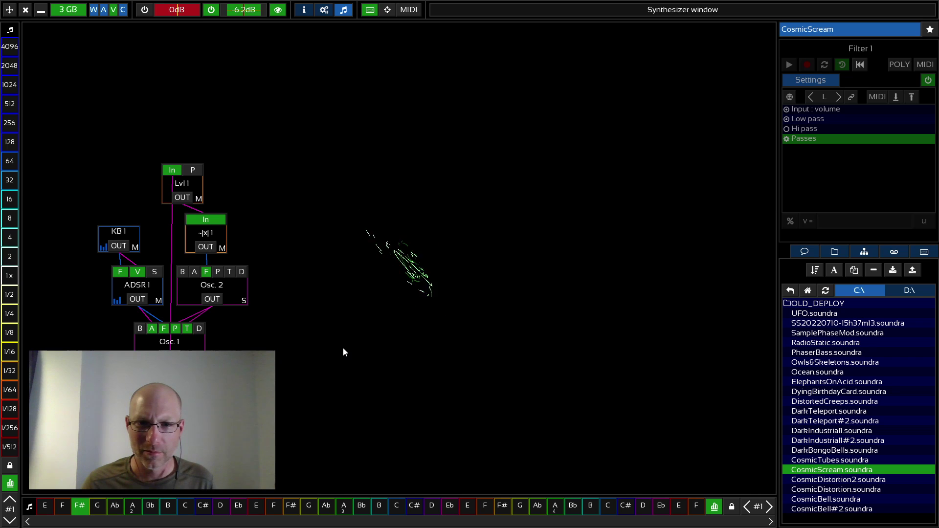
{"action": "key", "text": "d"}
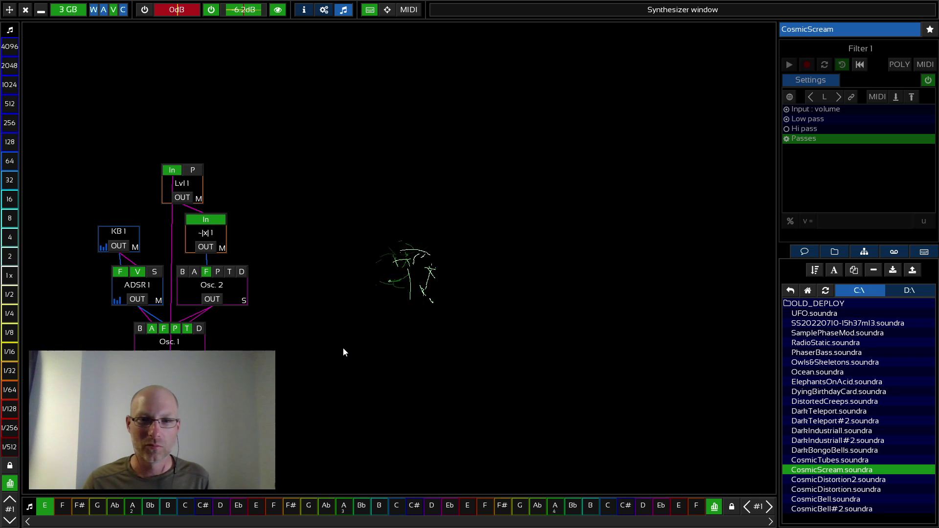
{"action": "key", "text": "t"}
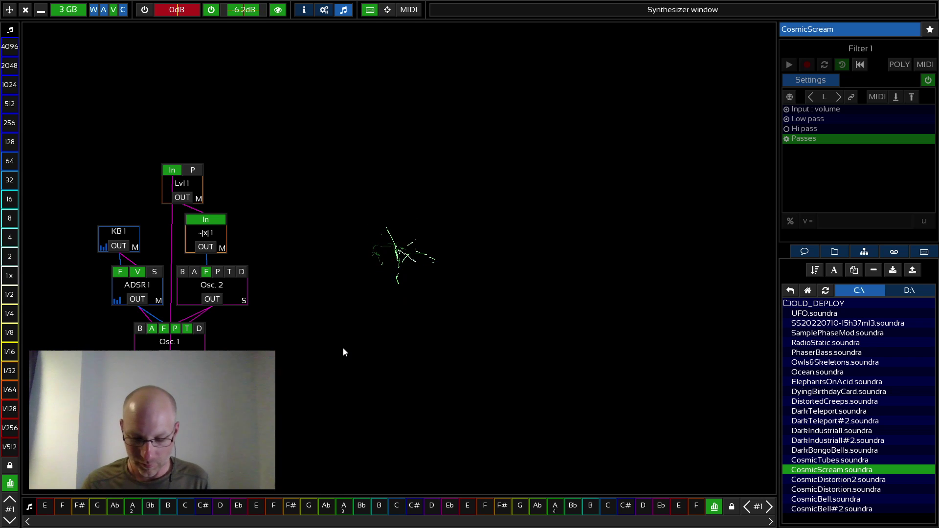
Switch the signal visualizer to its orange display mode and play more notes with the CosmicScream patch.
{"action": "key", "text": "d"}
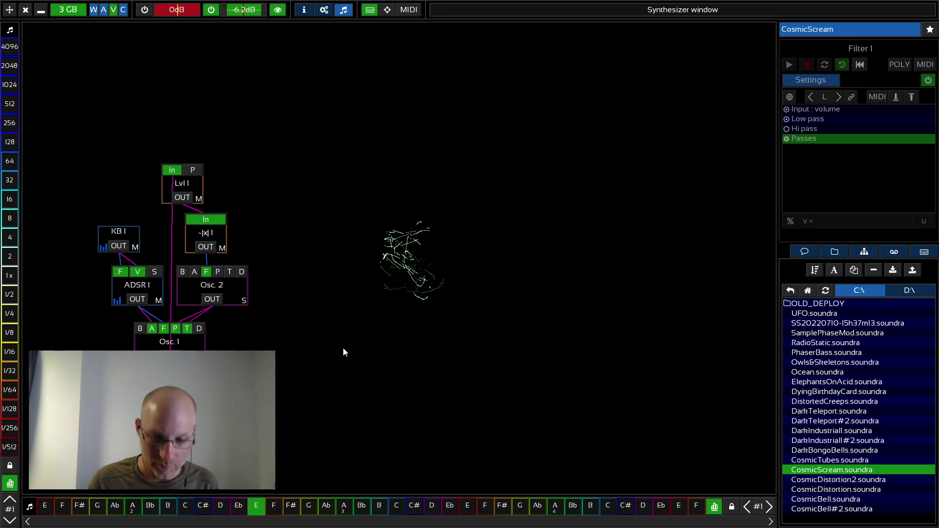
{"action": "key", "text": "s"}
{"action": "key", "text": "t"}
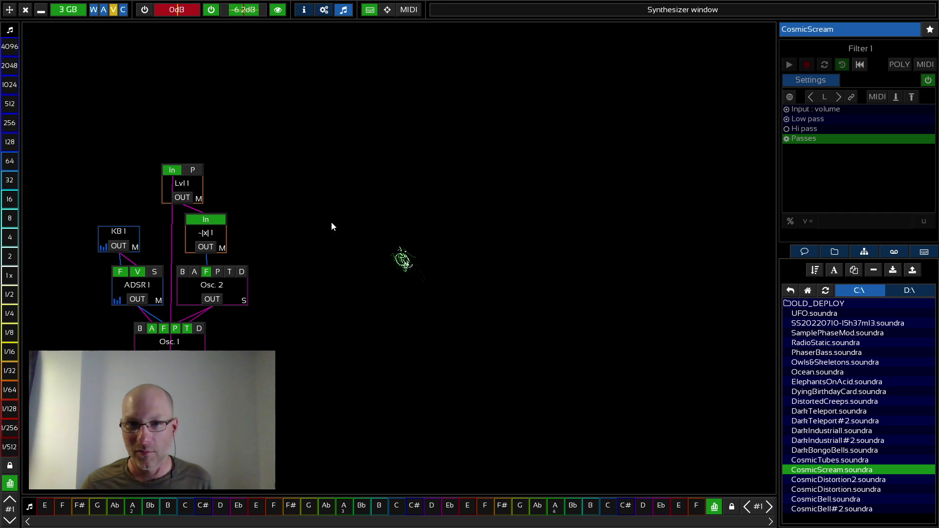
{"action": "left_click", "coordinate": [277, 9]}
{"action": "key", "text": "t"}
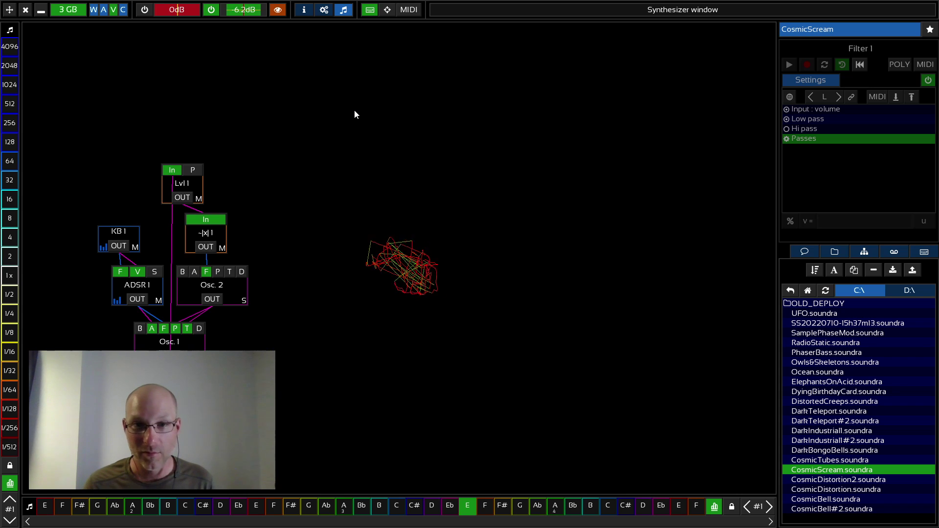
{"action": "key", "text": "e"}
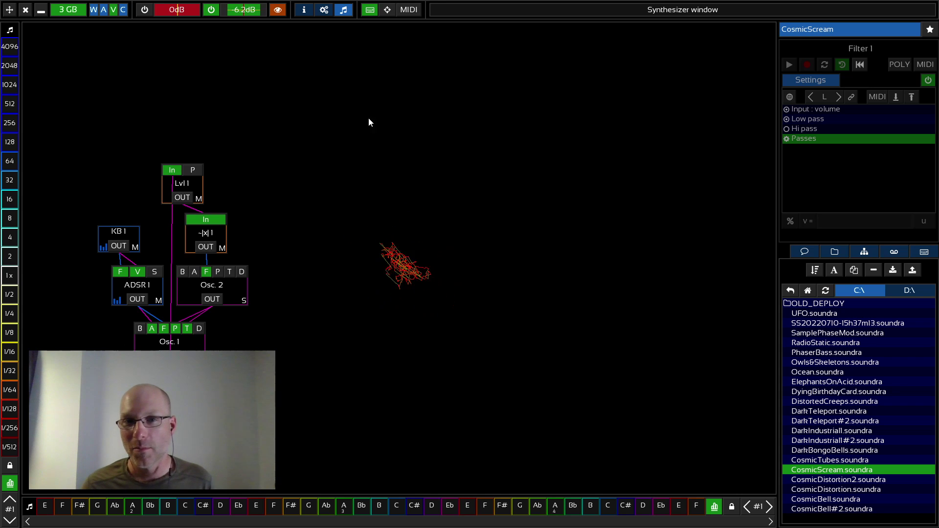
Load CosmicDistortion2.soundra and play notes to audition it.
{"action": "left_click", "coordinate": [869, 480]}
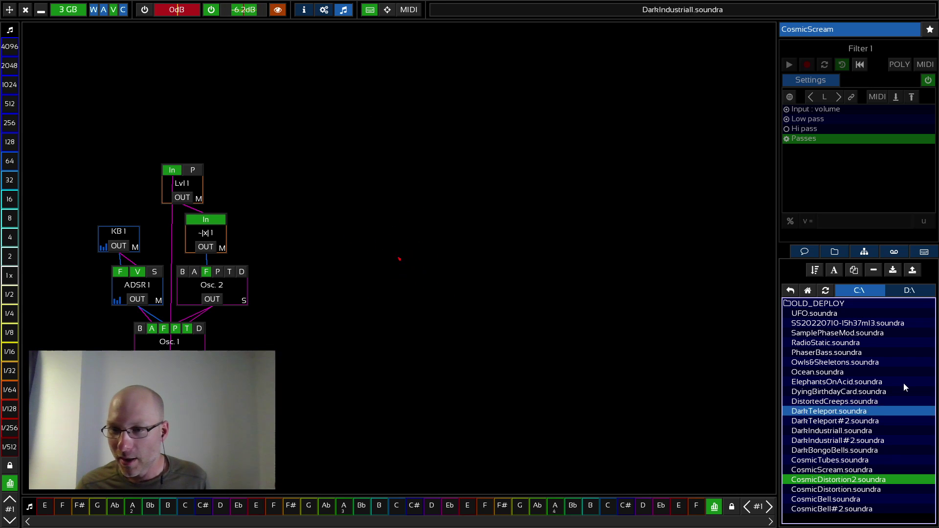
{"action": "left_click_drag", "start_coordinate": [633, 322], "coordinate": [390, 275]}
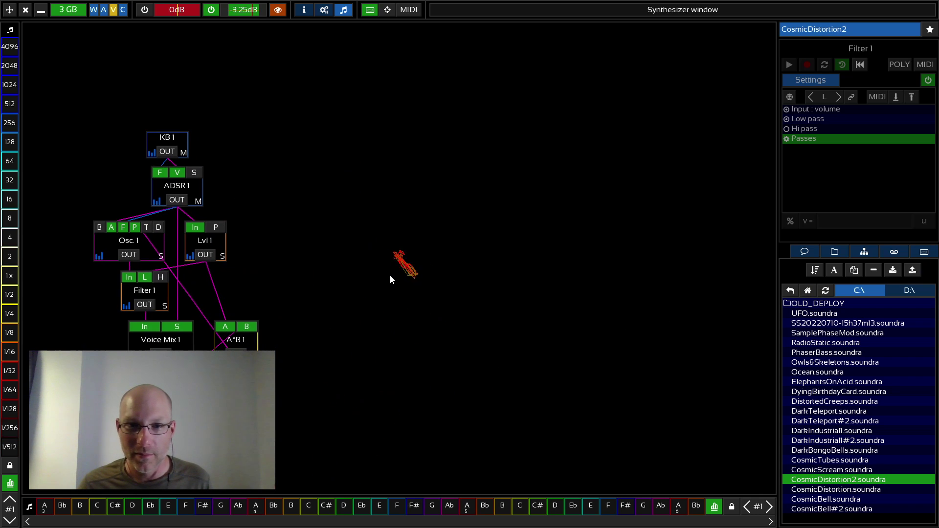
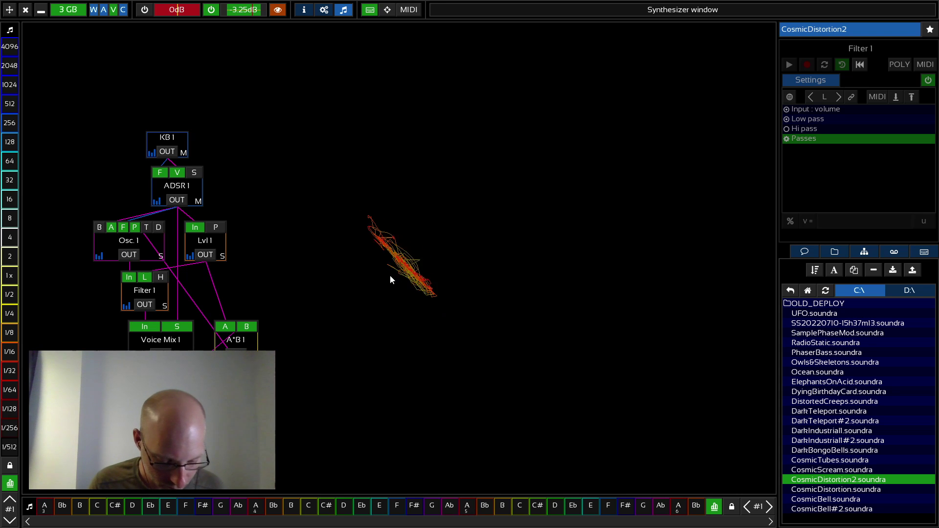
{"action": "key", "text": "z"}
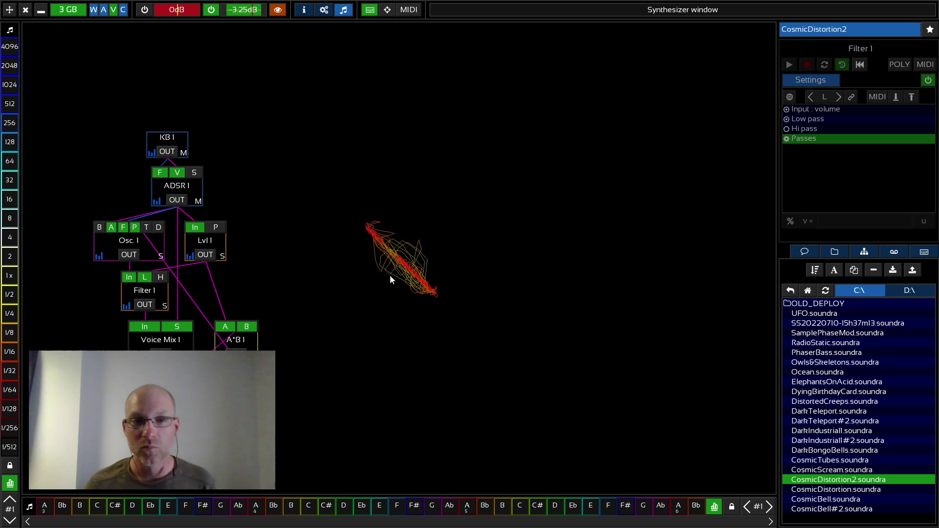
Load CosmicDistortion.soundra and audition the patch.
{"action": "left_click", "coordinate": [846, 489]}
{"action": "left_click", "coordinate": [893, 270]}
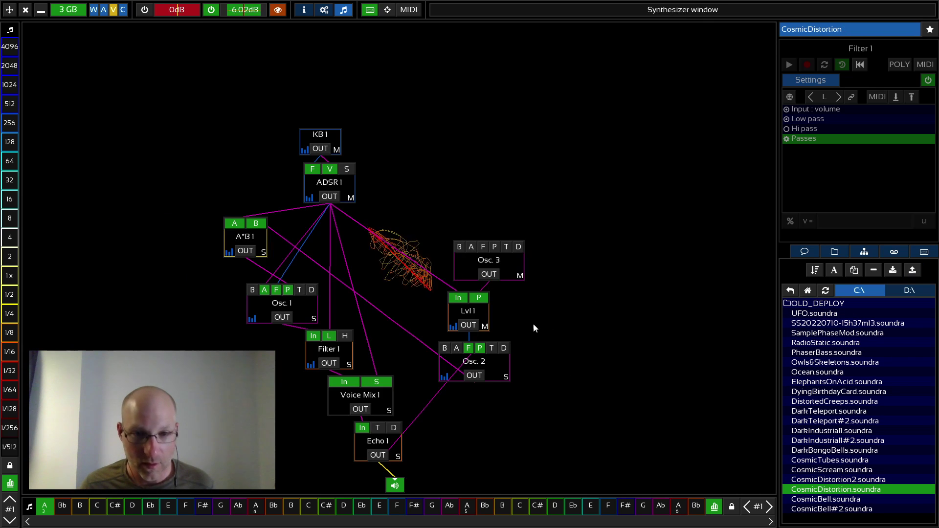
{"action": "left_click_drag", "start_coordinate": [573, 355], "coordinate": [401, 325]}
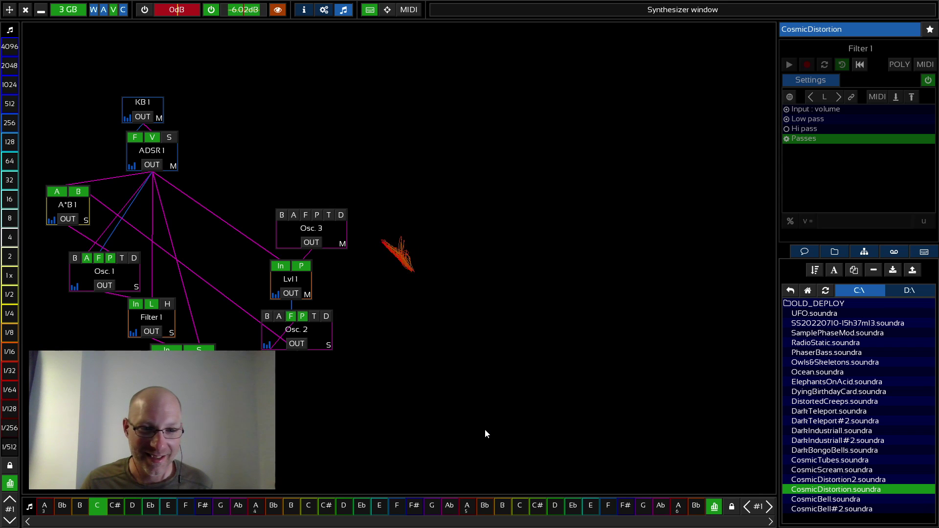
Spread out Osc. 3, Lvl 1 and Osc. 2 in the CosmicDistortion patch so their connections are easier to follow.
{"action": "left_click", "coordinate": [851, 501]}
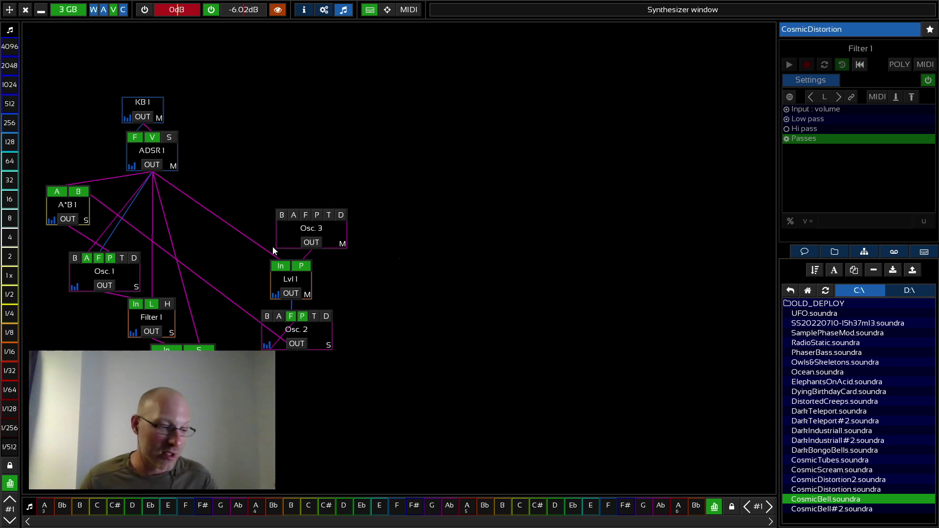
{"action": "left_click_drag", "start_coordinate": [328, 234], "coordinate": [358, 167]}
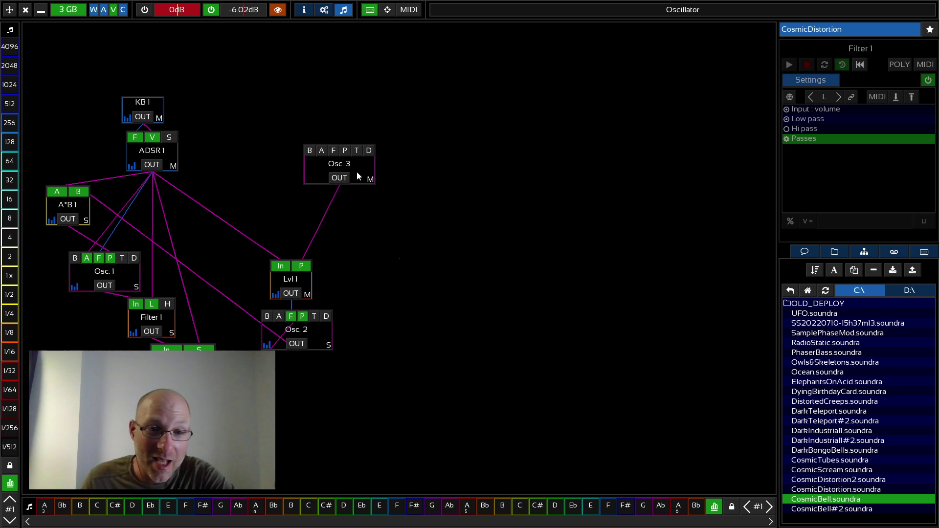
{"action": "left_click_drag", "start_coordinate": [307, 282], "coordinate": [351, 251]}
{"action": "left_click_drag", "start_coordinate": [319, 329], "coordinate": [352, 312]}
{"action": "left_click_drag", "start_coordinate": [350, 254], "coordinate": [349, 246]}
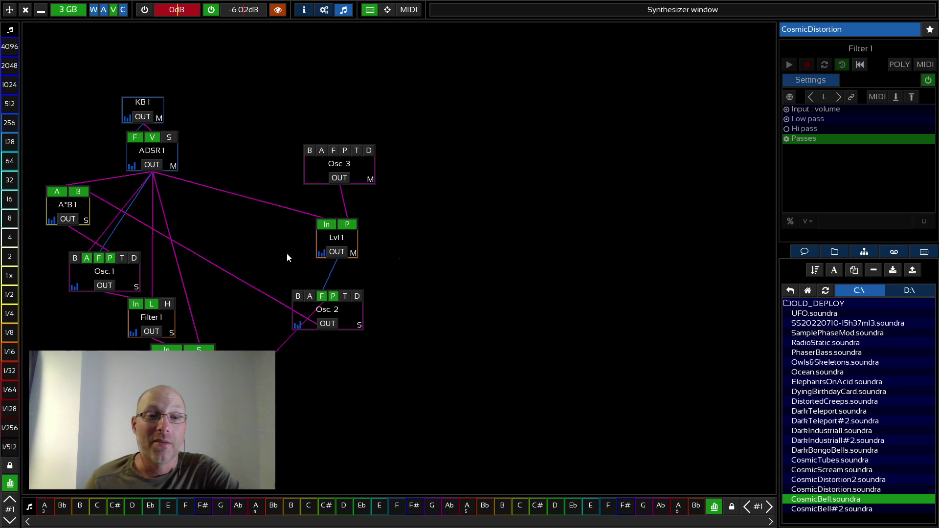
Compare the settings of the Filter and Filter (Convolutive) modules in the module catalog.
{"action": "left_click", "coordinate": [865, 252]}
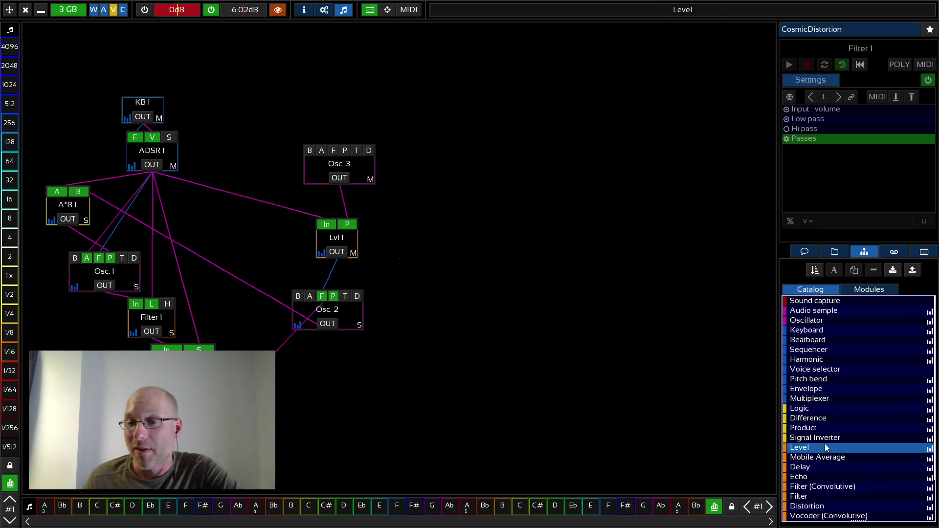
{"action": "scroll", "coordinate": [824, 444], "scroll_direction": "down", "scroll_amount": 2}
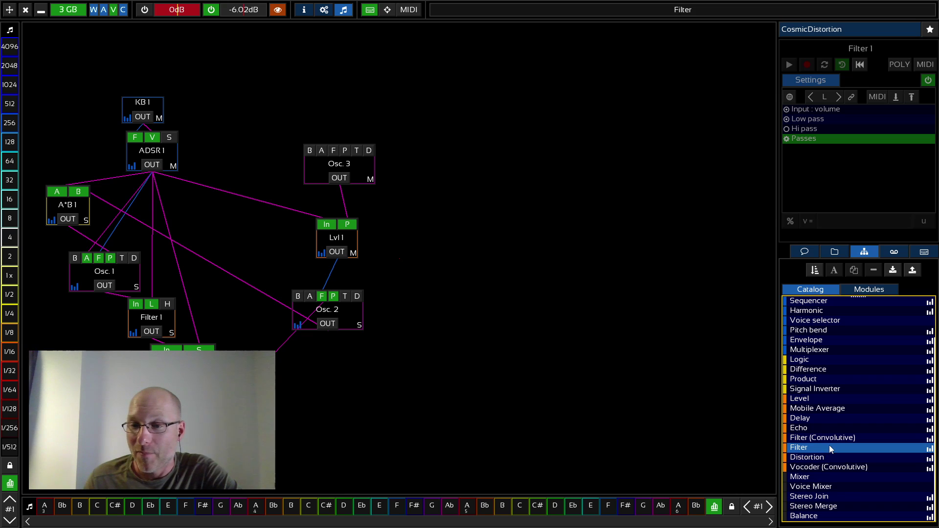
{"action": "left_click", "coordinate": [829, 445]}
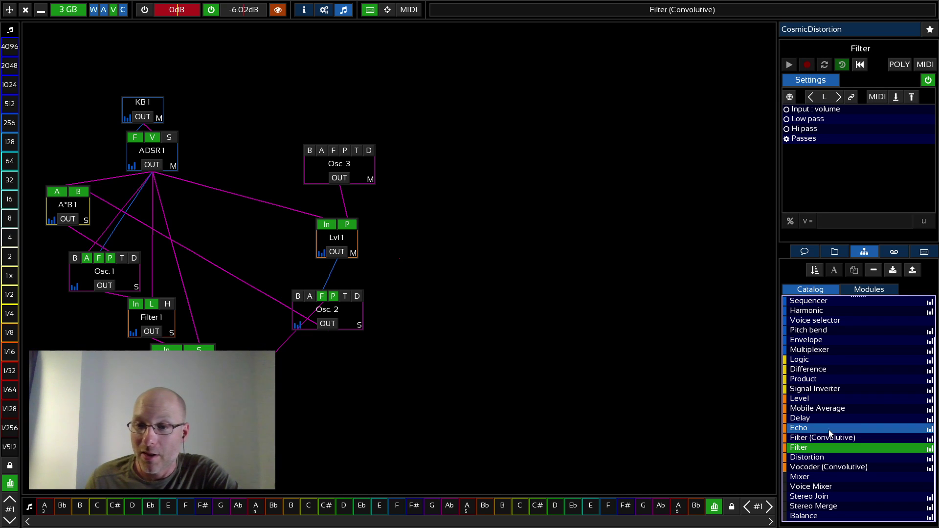
{"action": "left_click", "coordinate": [830, 436]}
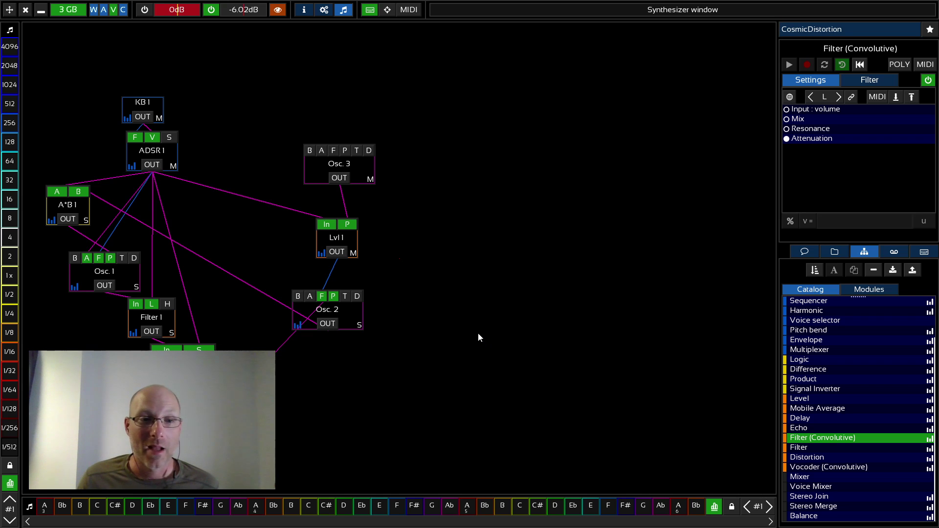
{"action": "scroll", "coordinate": [497, 372], "scroll_direction": "down", "scroll_amount": 1}
{"action": "scroll", "coordinate": [490, 335], "scroll_direction": "up", "scroll_amount": 1}
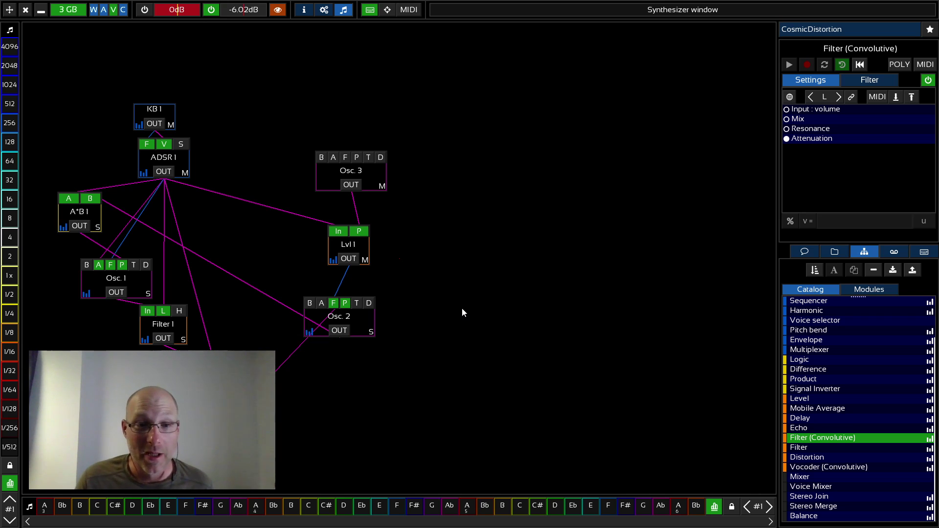
{"action": "scroll", "coordinate": [479, 325], "scroll_direction": "down", "scroll_amount": 2}
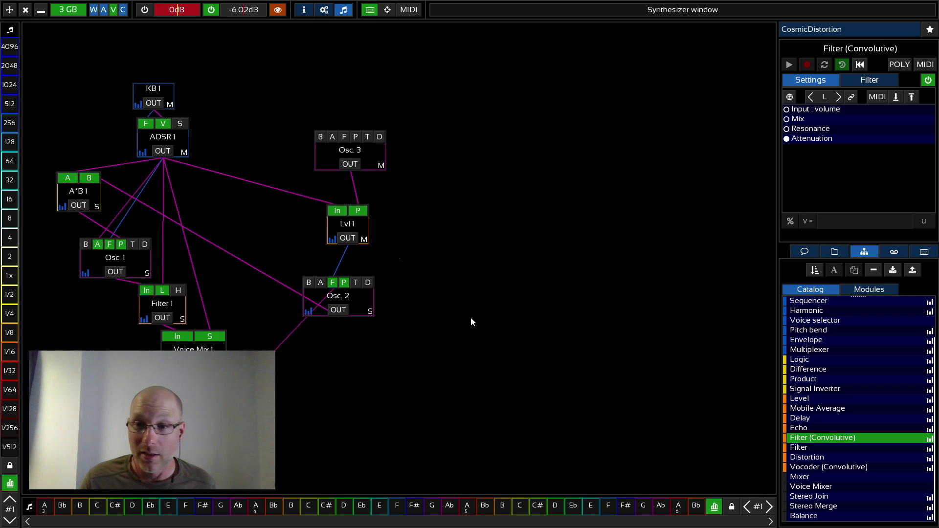
{"action": "left_click_drag", "start_coordinate": [469, 319], "coordinate": [481, 337]}
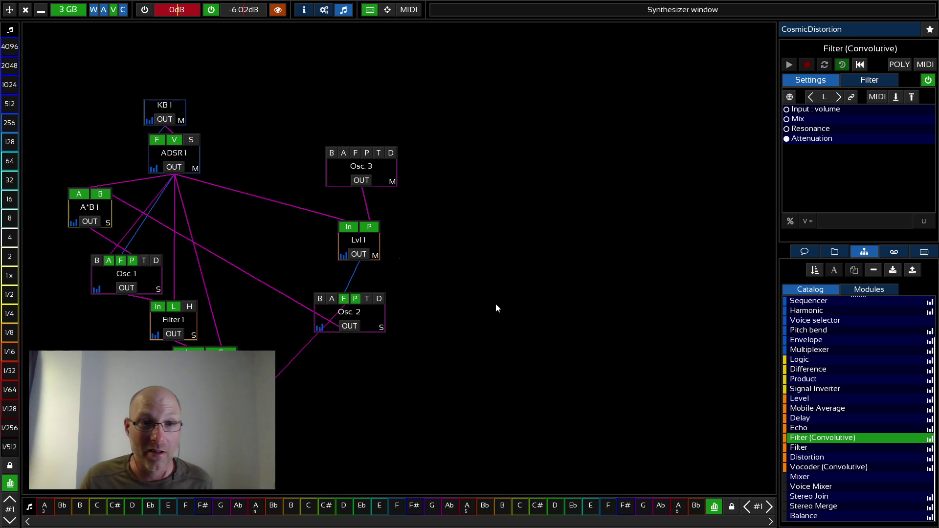
Check the Auto-save synthesizer option in the settings and return to the synthesizer patch.
{"action": "left_click", "coordinate": [324, 10]}
{"action": "left_click", "coordinate": [80, 247]}
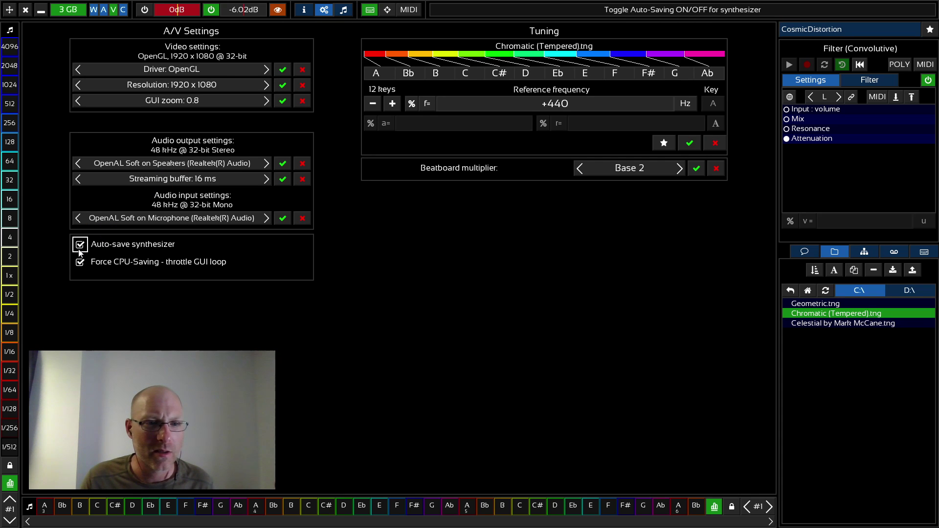
{"action": "left_click", "coordinate": [345, 11]}
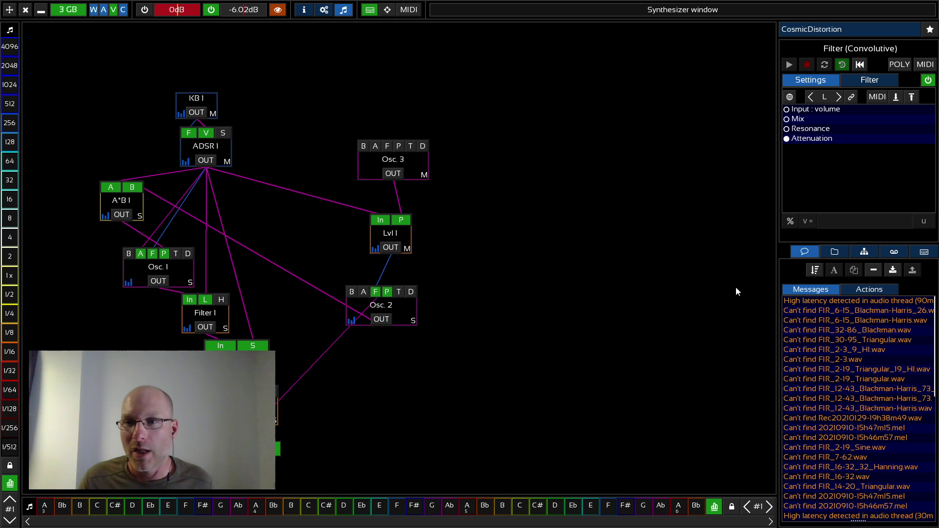
List the modules created in the CosmicDistortion patch.
{"action": "left_click", "coordinate": [865, 252]}
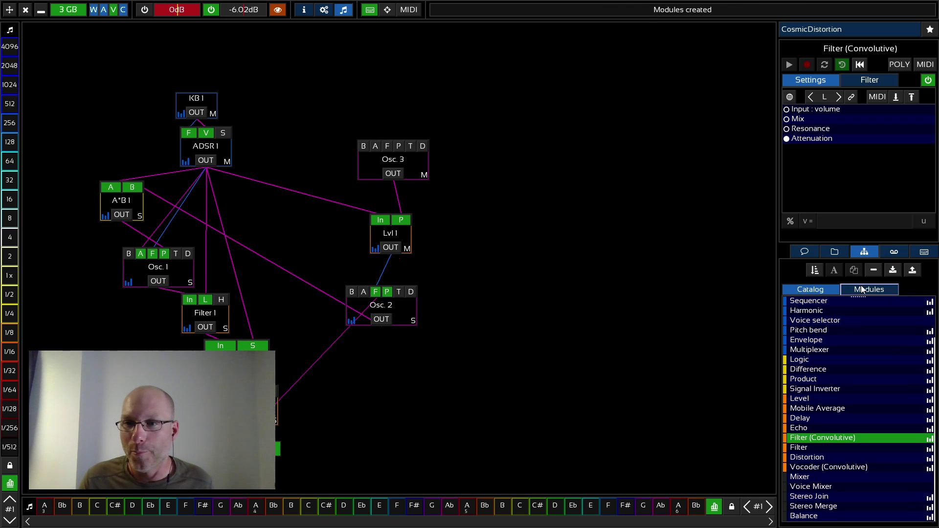
{"action": "left_click", "coordinate": [862, 287]}
{"action": "left_click_drag", "start_coordinate": [466, 365], "coordinate": [424, 371]}
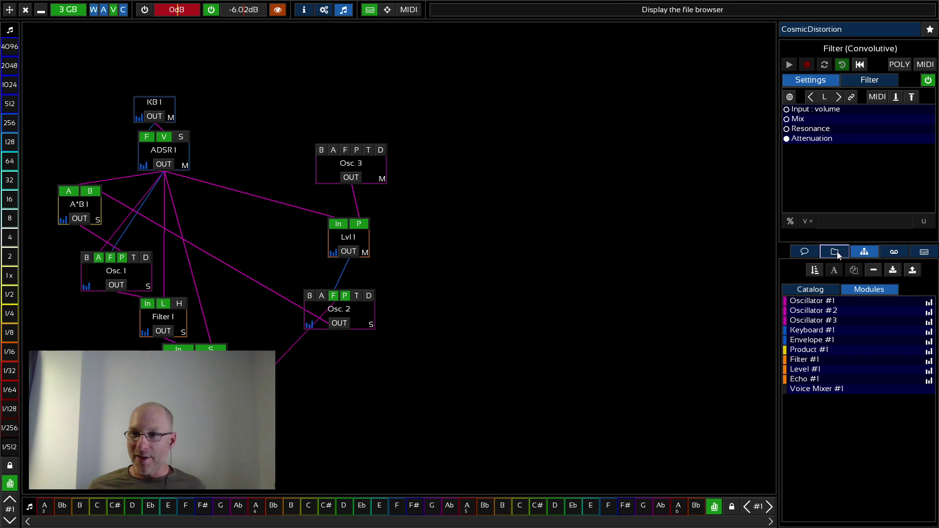
Return to the saved synth files, load CosmicBell.soundra and play notes to audition it.
{"action": "left_click", "coordinate": [826, 30]}
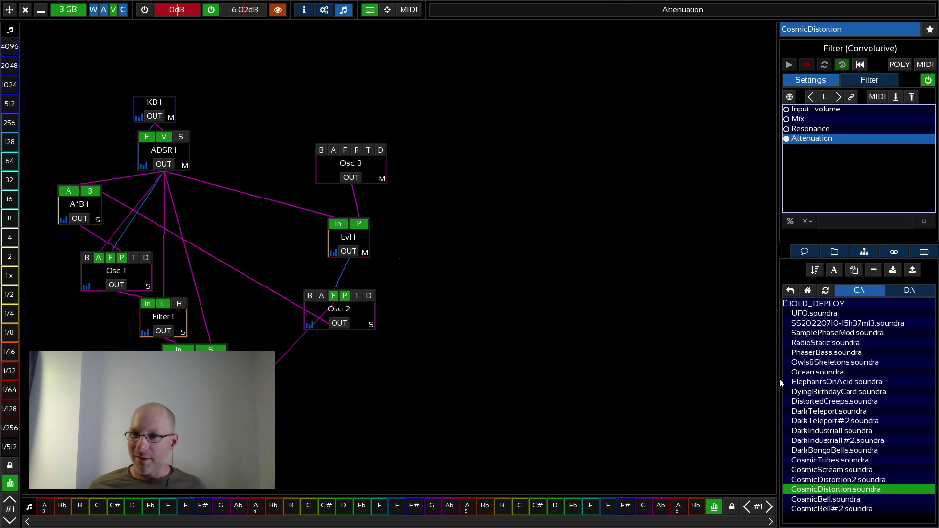
{"action": "left_click", "coordinate": [883, 500]}
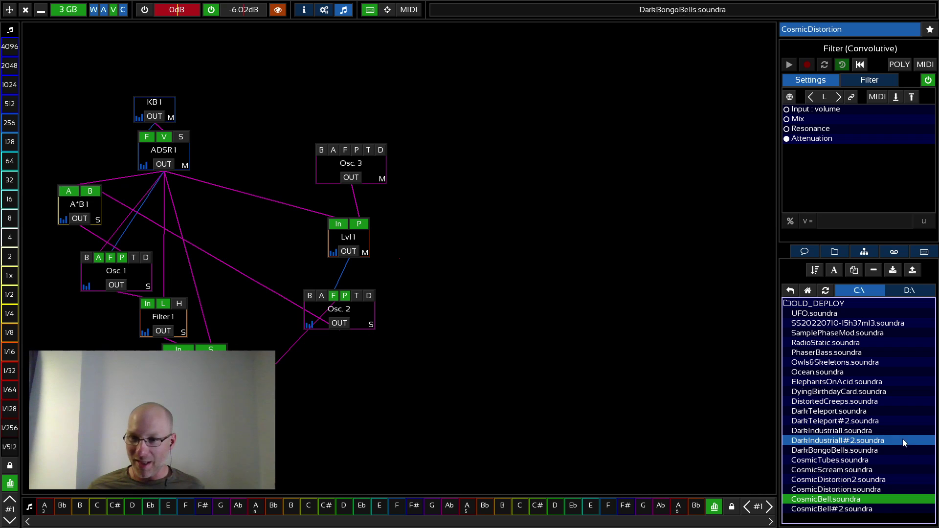
{"action": "left_click", "coordinate": [912, 270]}
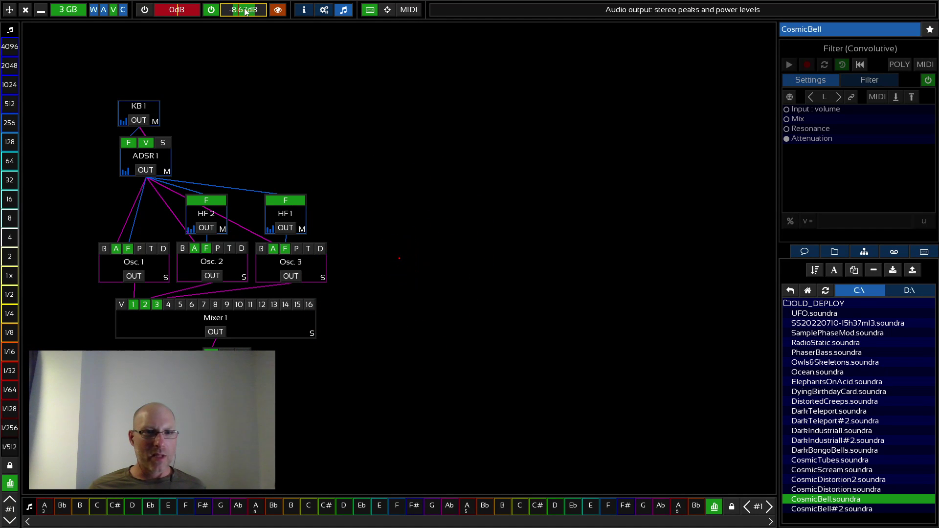
{"action": "key", "text": "x"}
{"action": "key", "text": "z"}
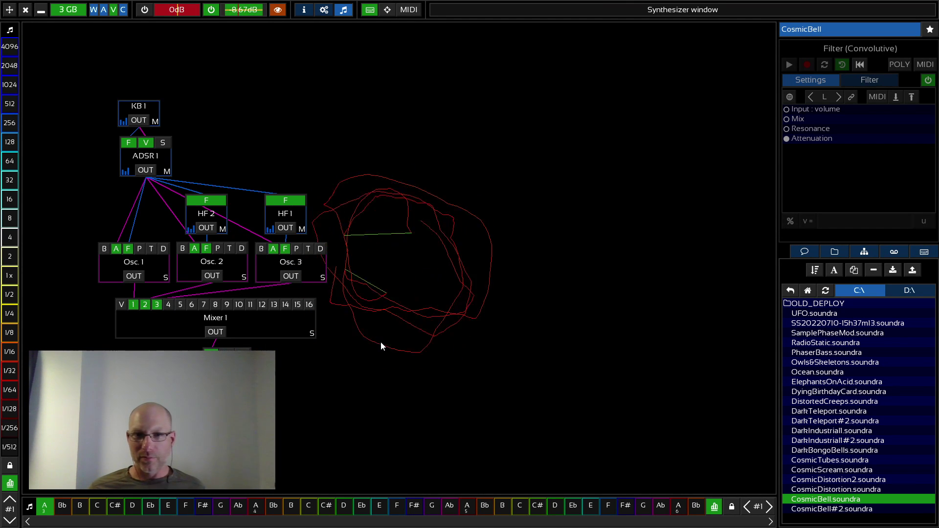
Load CosmicBell#2.soundra and bring its module patch into view.
{"action": "left_click", "coordinate": [888, 509]}
{"action": "key", "text": "ctrl+l"}
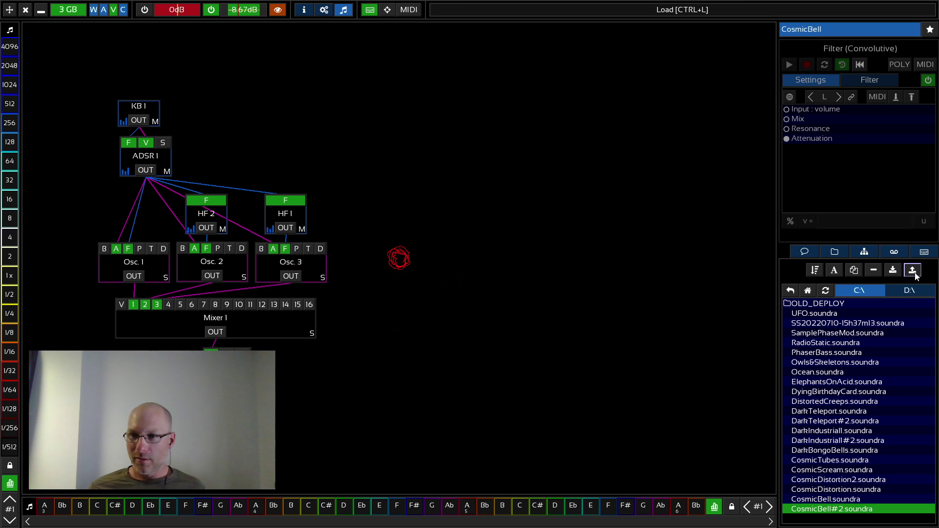
{"action": "left_click_drag", "start_coordinate": [696, 419], "coordinate": [473, 382]}
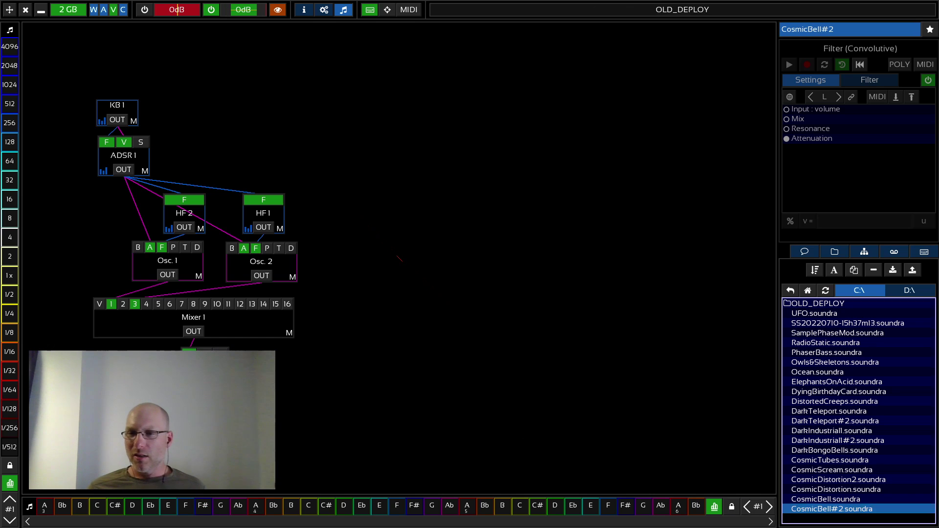
Reload CosmicDistortion.soundra from the saved synth files.
{"action": "left_click", "coordinate": [841, 499]}
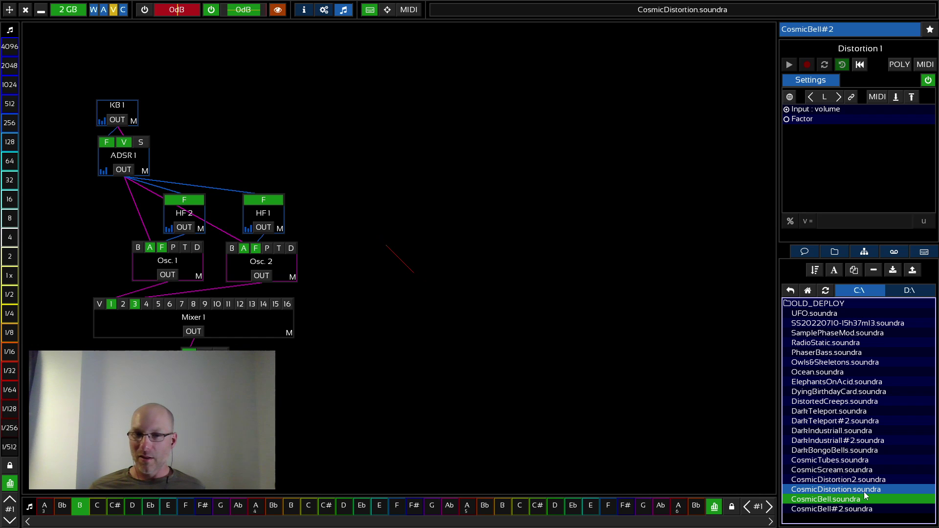
{"action": "left_click", "coordinate": [878, 491]}
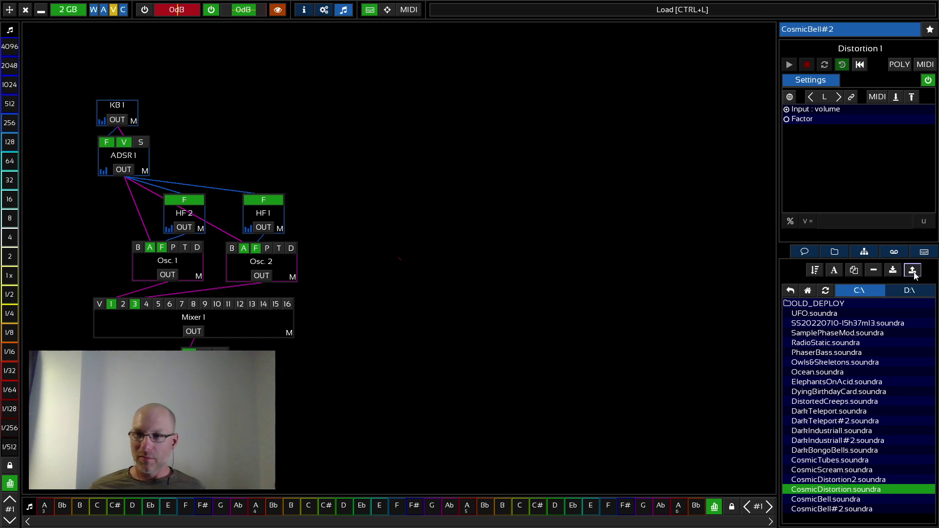
{"action": "left_click", "coordinate": [912, 270]}
{"action": "left_click_drag", "start_coordinate": [650, 377], "coordinate": [633, 339]}
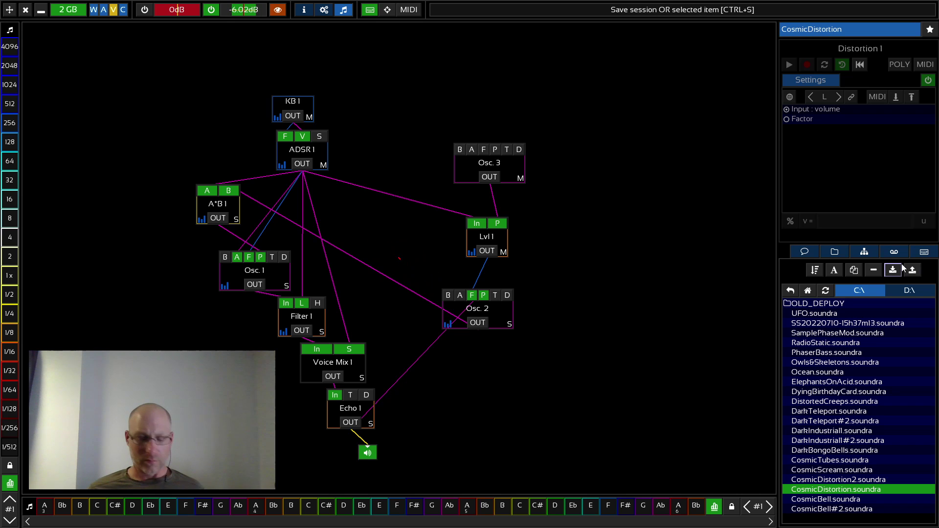
Review the module catalog and go back to the list of saved synth files.
{"action": "left_click", "coordinate": [863, 253]}
{"action": "left_click", "coordinate": [821, 292]}
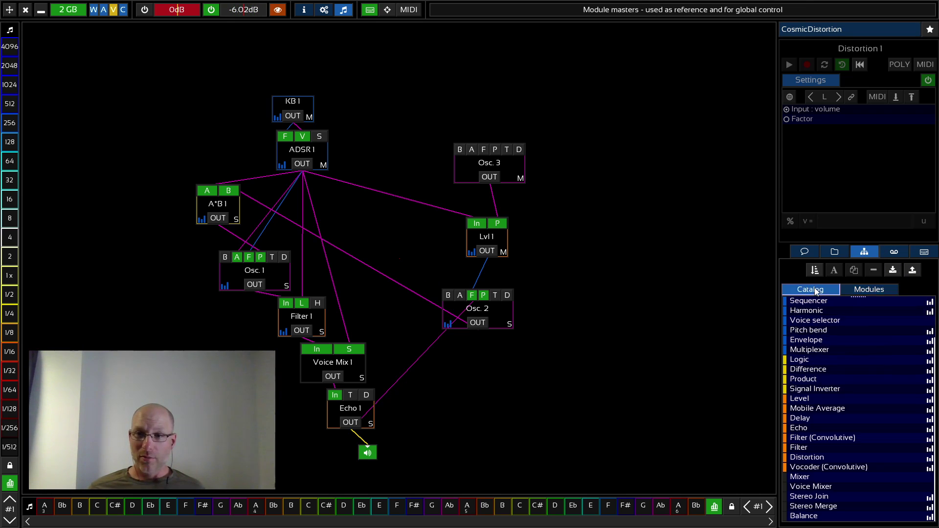
{"action": "left_click", "coordinate": [887, 34]}
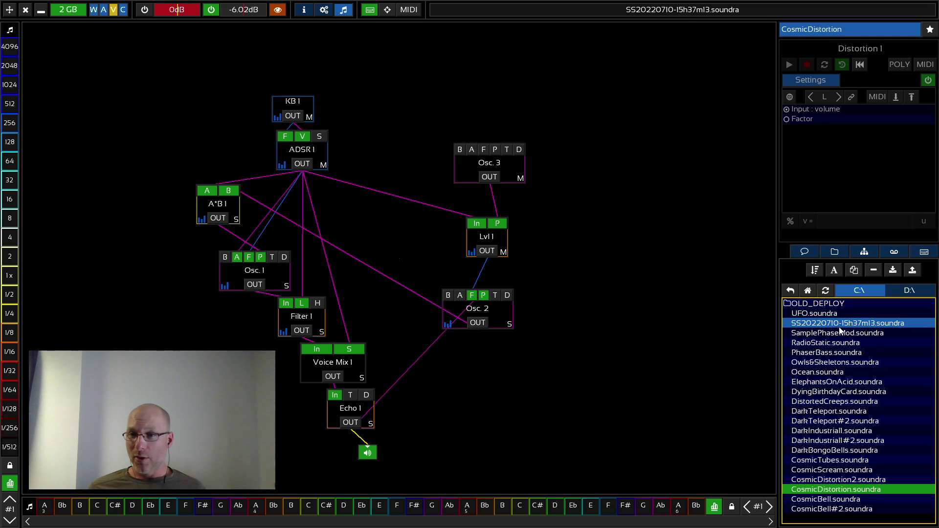
{"action": "left_click", "coordinate": [809, 293]}
{"action": "left_click", "coordinate": [807, 320]}
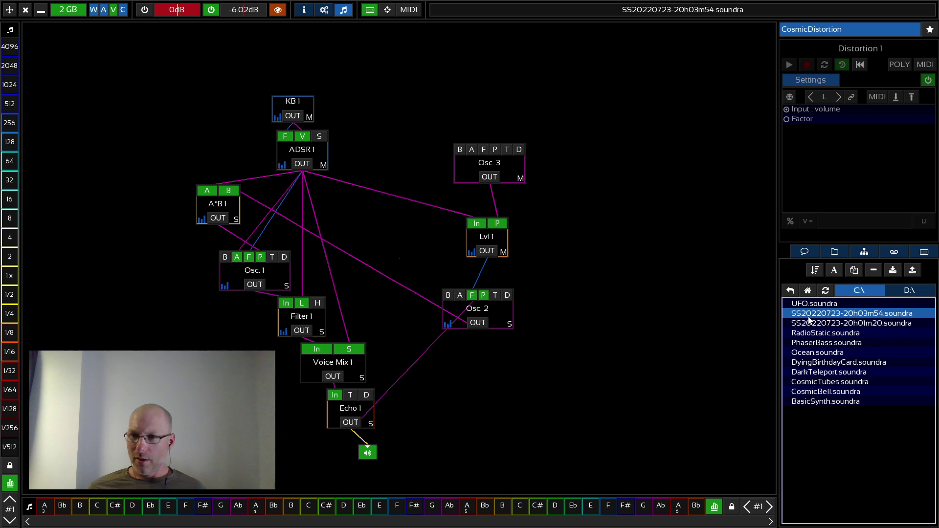
{"action": "left_click", "coordinate": [887, 332]}
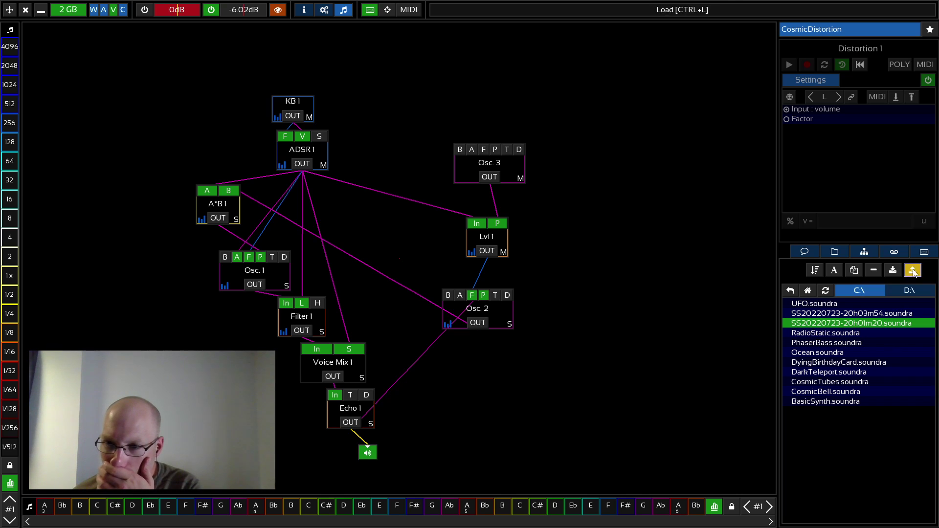
{"action": "left_click", "coordinate": [880, 313]}
{"action": "left_click", "coordinate": [912, 270]}
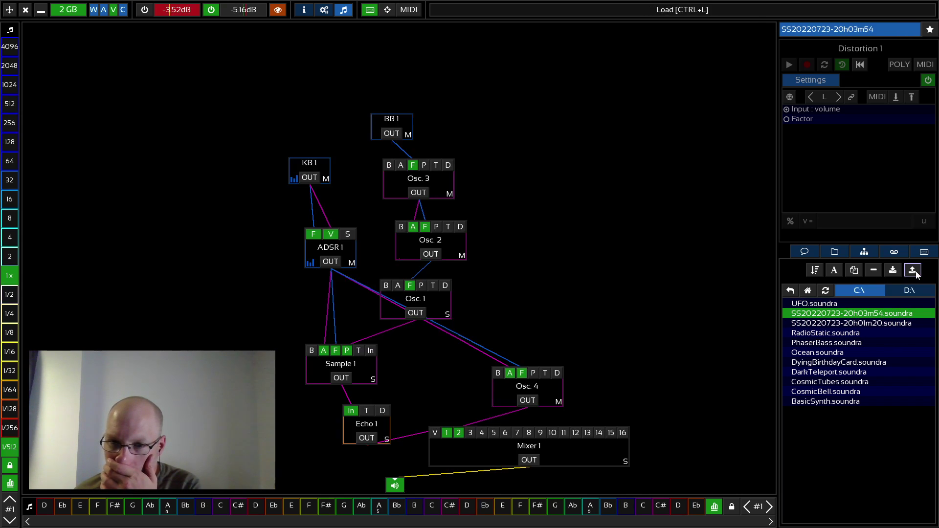
{"action": "left_click_drag", "start_coordinate": [623, 285], "coordinate": [441, 252]}
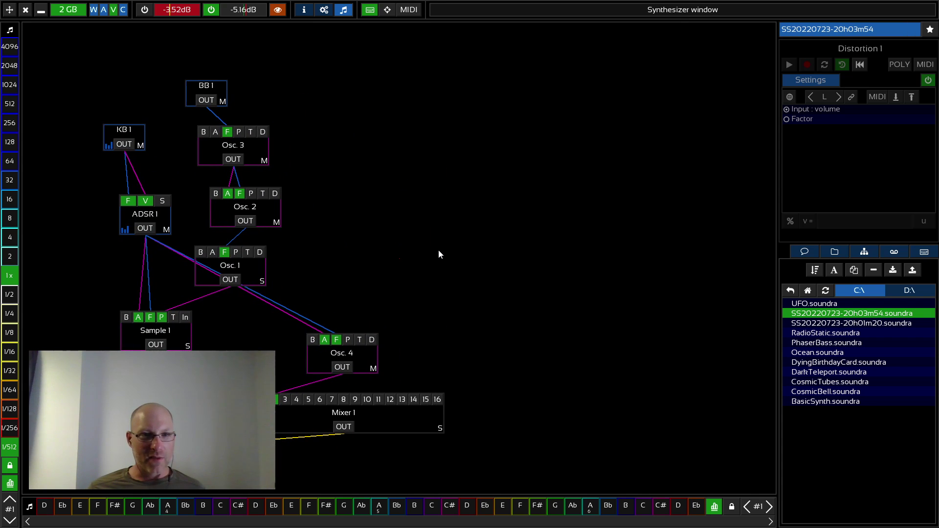
{"action": "key", "text": "x"}
{"action": "key", "text": "c"}
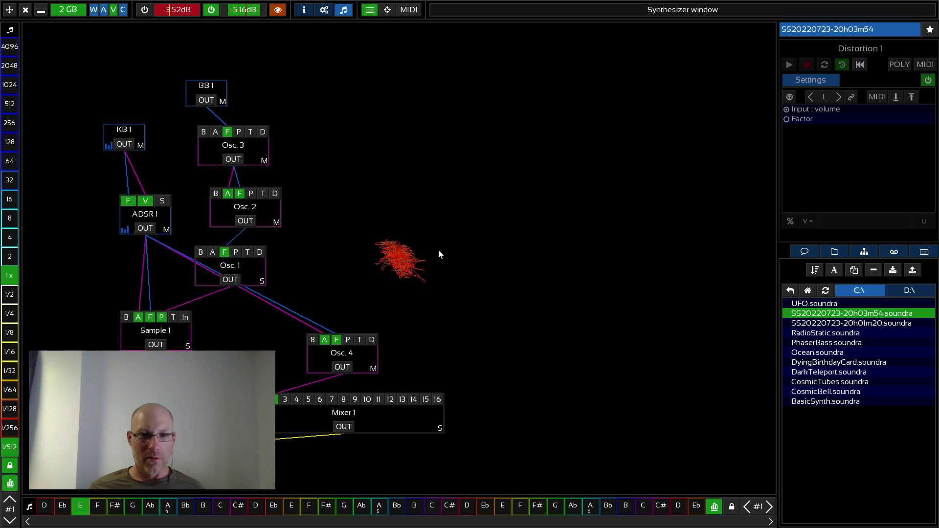
{"action": "key", "text": "g"}
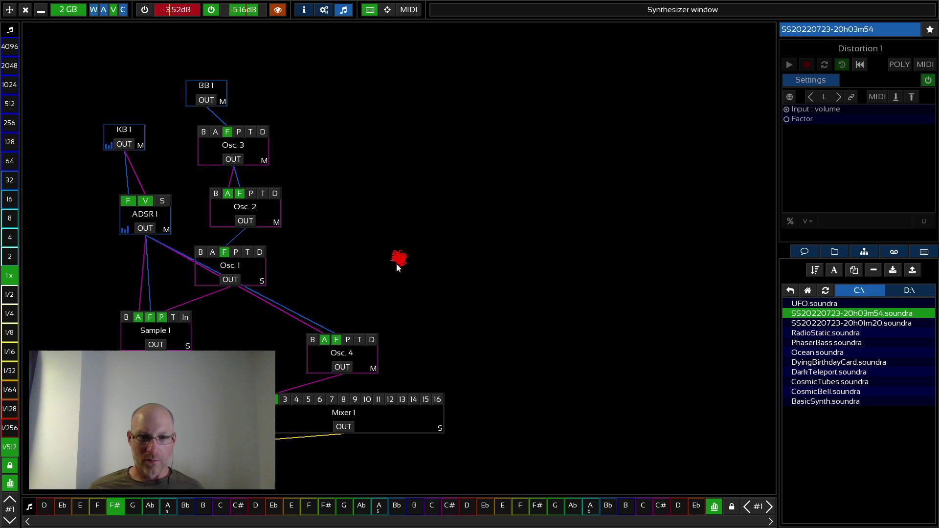
{"action": "key", "text": "x"}
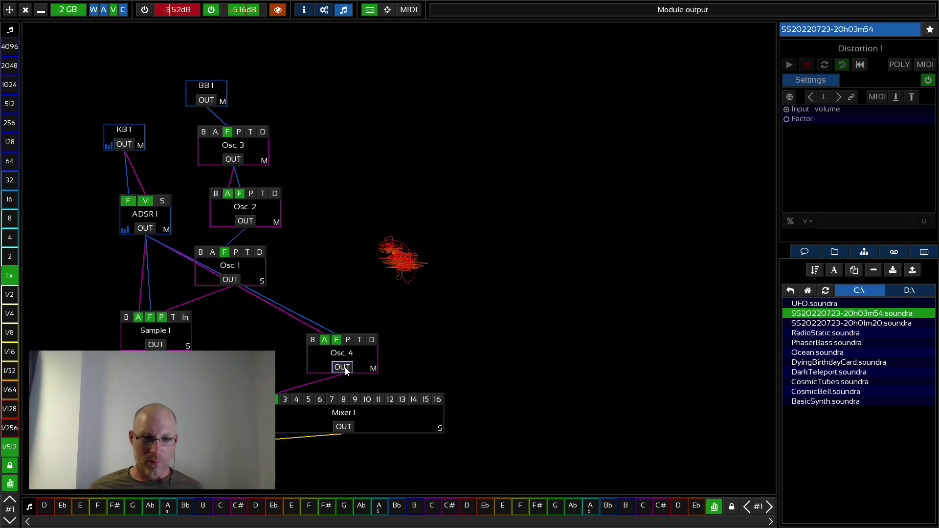
Set the waveform shape of Oscillator 4 to Sawtooth.
{"action": "left_click", "coordinate": [343, 359]}
{"action": "left_click", "coordinate": [859, 82]}
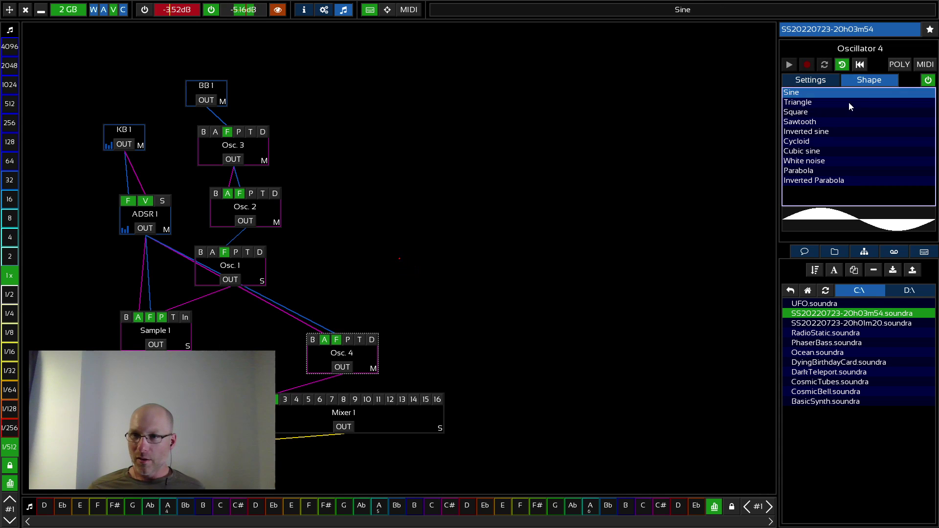
{"action": "key", "text": "g"}
{"action": "left_click", "coordinate": [820, 120]}
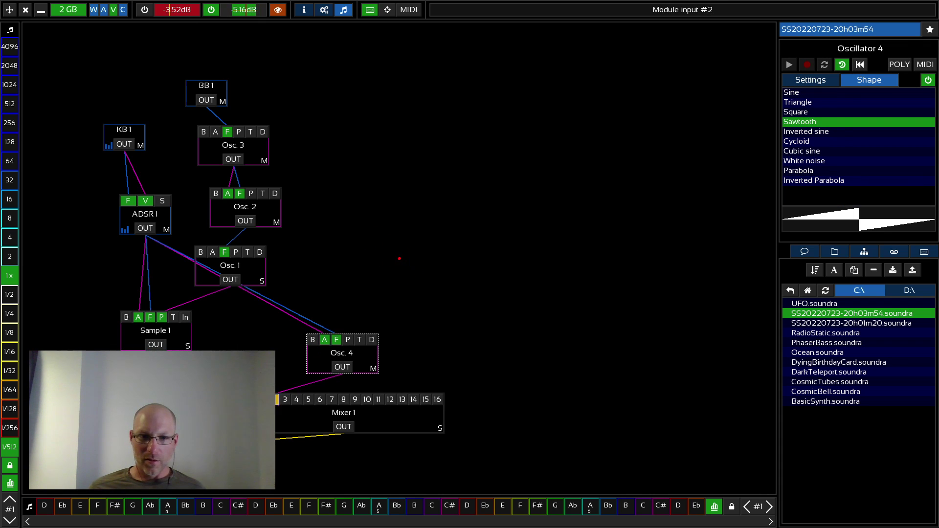
Set the Input 2 volume of Mixer 1 to -6 dB and play notes to audition the mix.
{"action": "left_click", "coordinate": [277, 400]}
{"action": "left_click_drag", "start_coordinate": [867, 223], "coordinate": [810, 227]}
{"action": "key", "text": "c"}
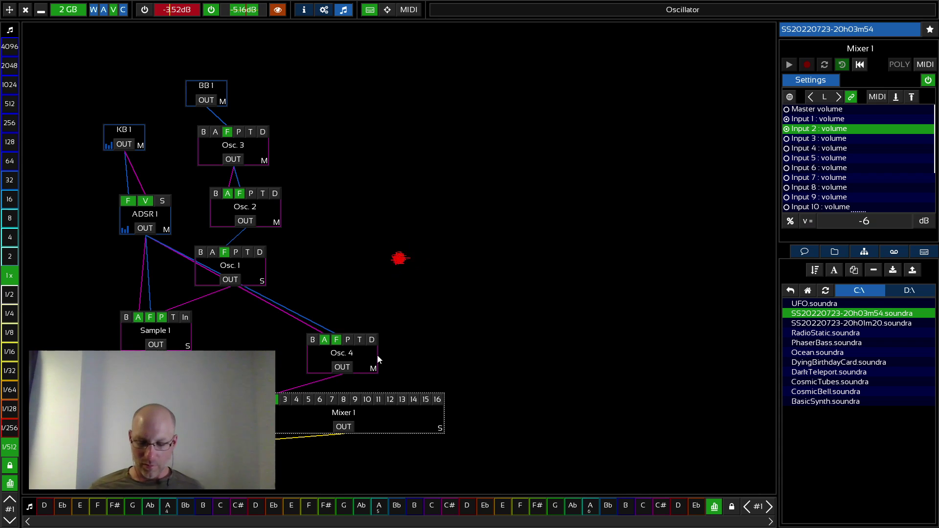
{"action": "key", "text": "x"}
{"action": "key", "text": "v"}
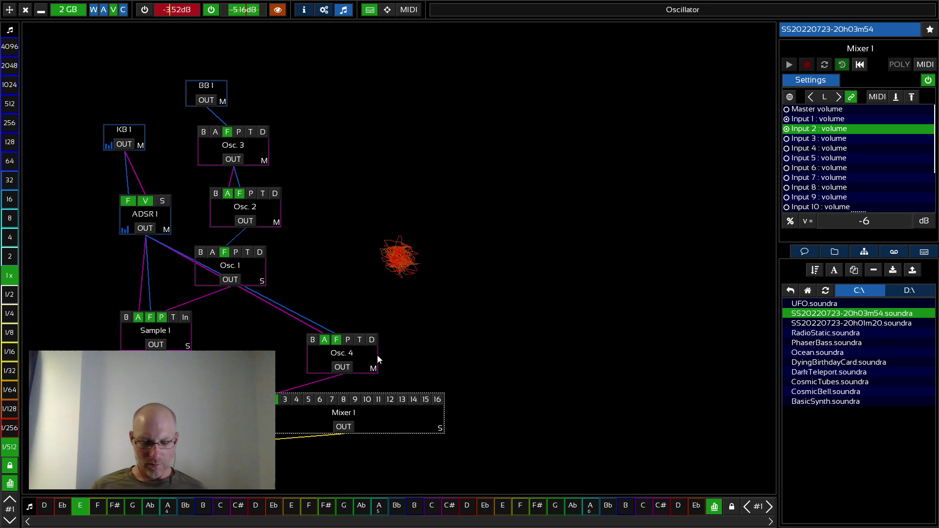
{"action": "key", "text": "s"}
{"action": "key", "text": "x"}
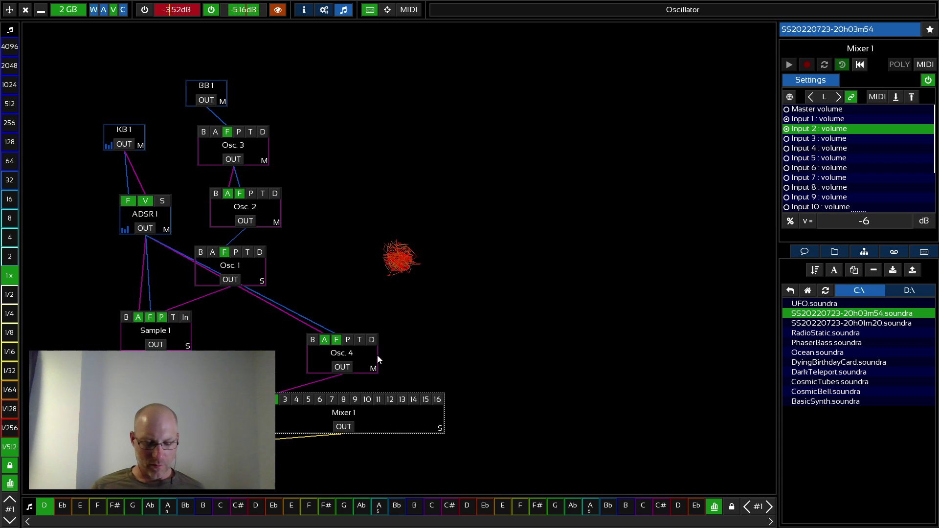
{"action": "key", "text": "c"}
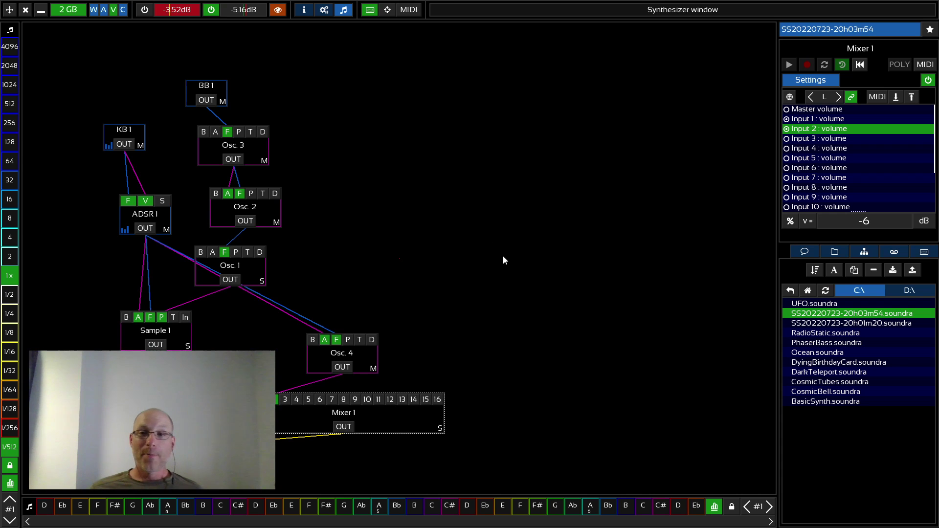
Add Voice selector, Difference and Level modules from the catalog to the empty area beside the patch.
{"action": "left_click_drag", "start_coordinate": [503, 260], "coordinate": [463, 258]}
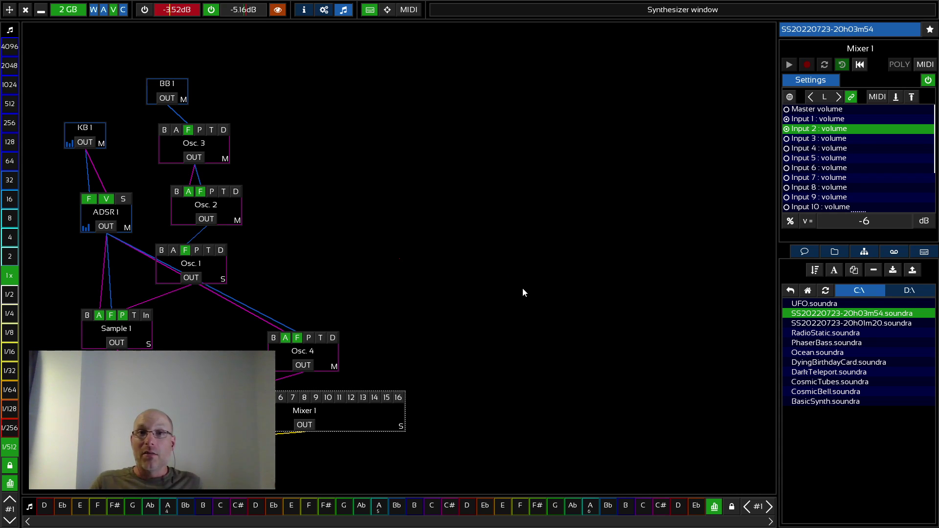
{"action": "left_click", "coordinate": [866, 252]}
{"action": "left_click_drag", "start_coordinate": [859, 319], "coordinate": [499, 266]}
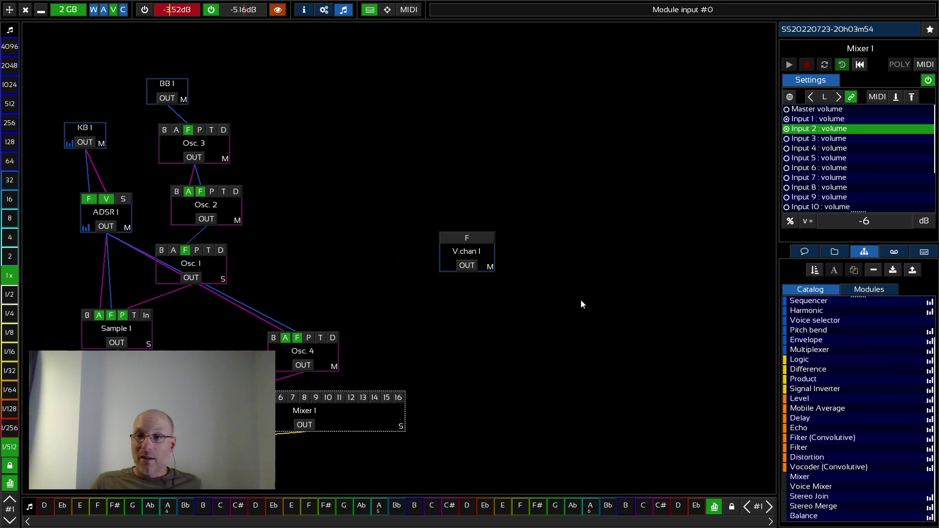
{"action": "double_click", "coordinate": [825, 400]}
{"action": "left_click_drag", "start_coordinate": [776, 315], "coordinate": [717, 339]}
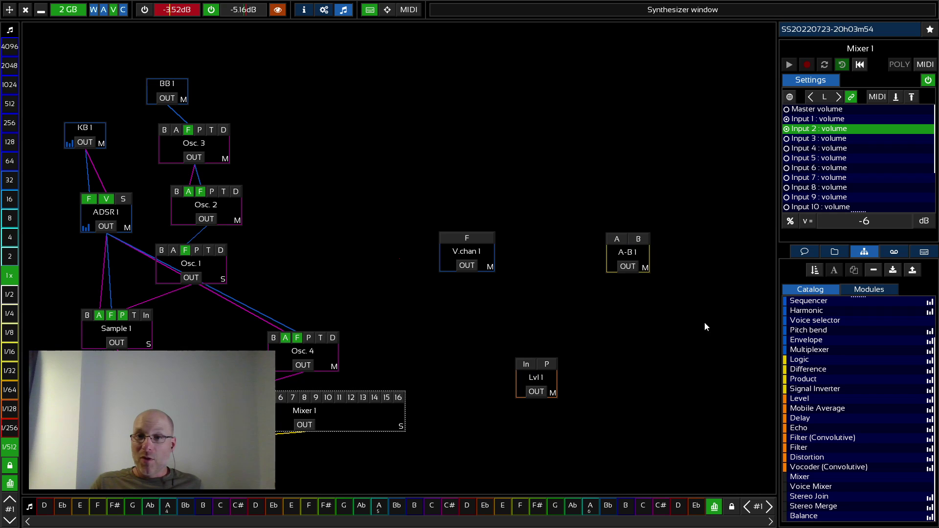
Wire A-B 1 to Level 1's In port, V.chan 1 to its P port, and Level 1's output to Mixer 1 input 3.
{"action": "left_click_drag", "start_coordinate": [627, 265], "coordinate": [526, 365]}
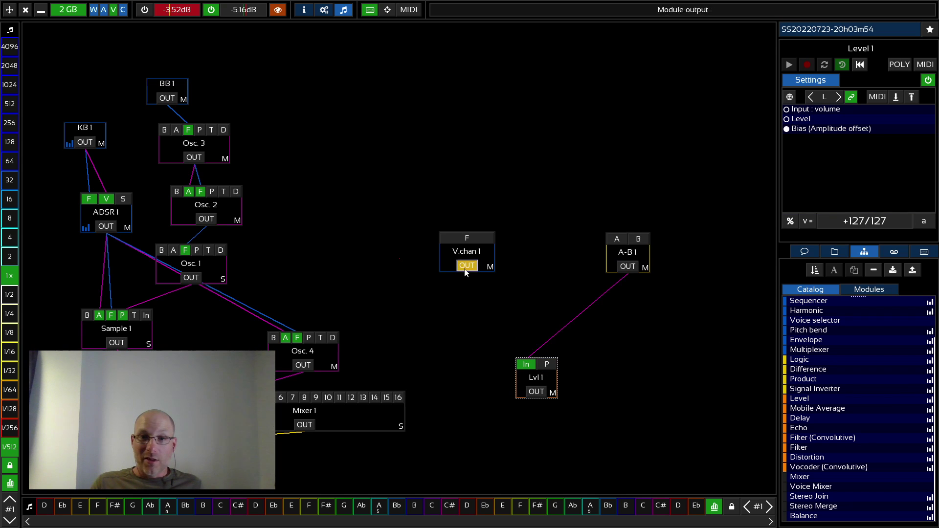
{"action": "left_click", "coordinate": [537, 391]}
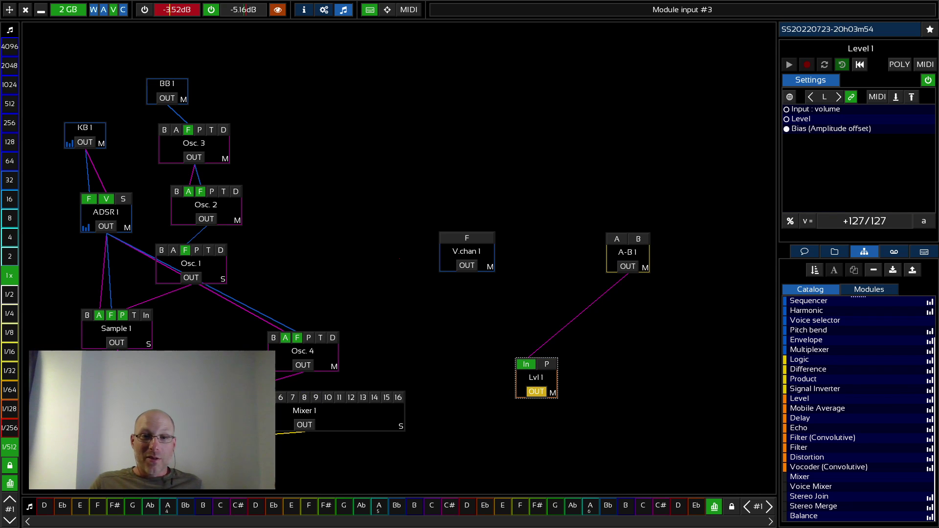
{"action": "left_click", "coordinate": [245, 397]}
{"action": "left_click", "coordinate": [467, 265]}
{"action": "left_click", "coordinate": [547, 365]}
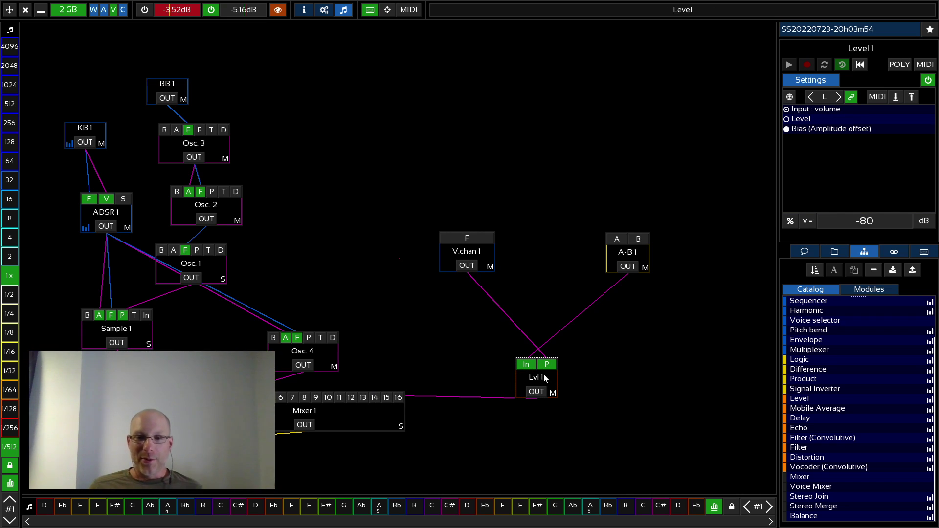
{"action": "left_click_drag", "start_coordinate": [544, 374], "coordinate": [509, 326]}
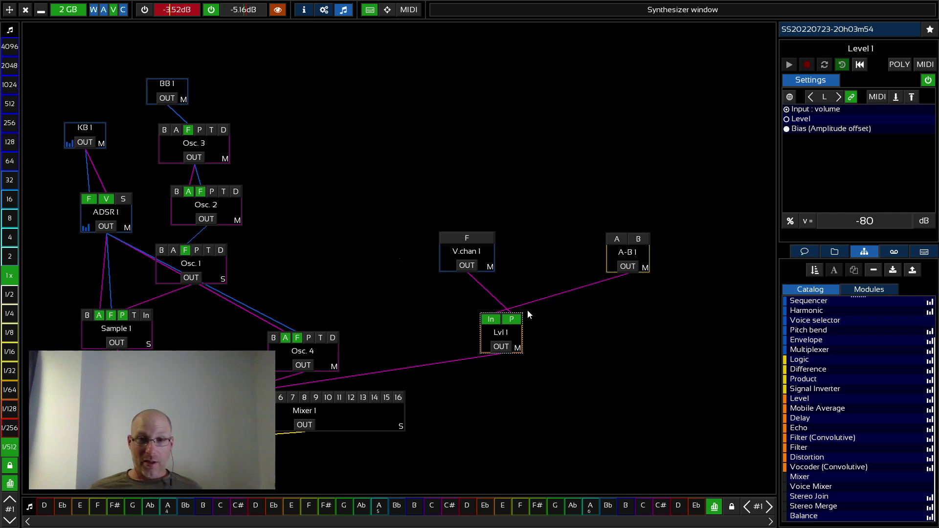
Switch to Firefox and open the Soundra developer's website in a new tab.
{"action": "key", "text": "alt+Tab"}
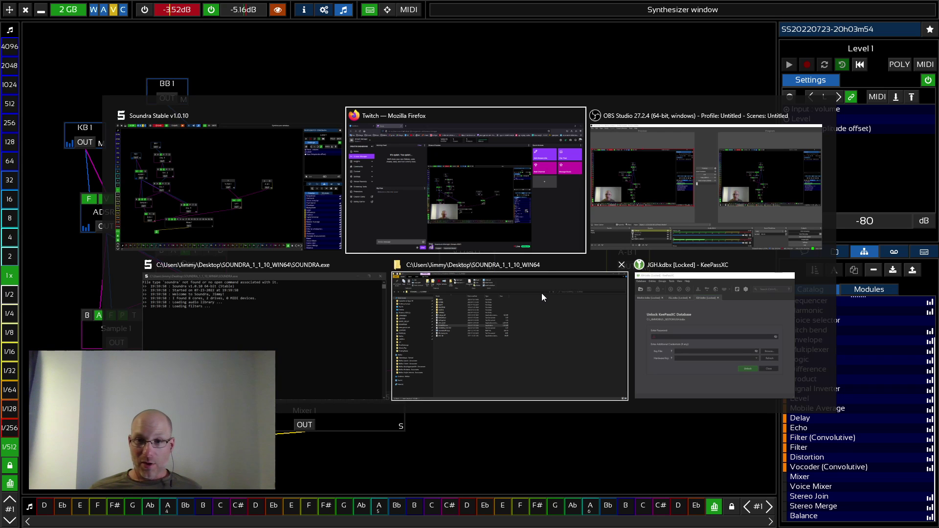
{"action": "key", "text": "ctrl+t"}
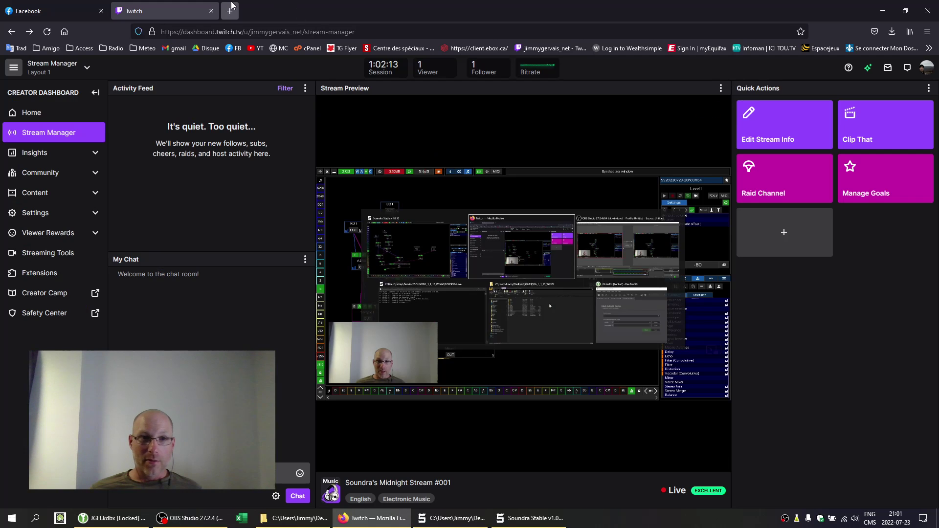
{"action": "type", "text": "jimmygervais.net/"}
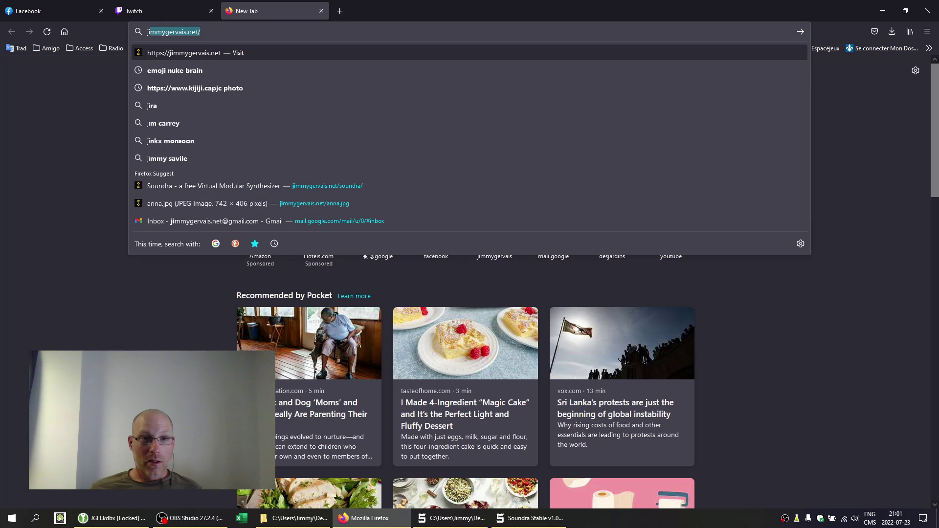
{"action": "key", "text": "Return"}
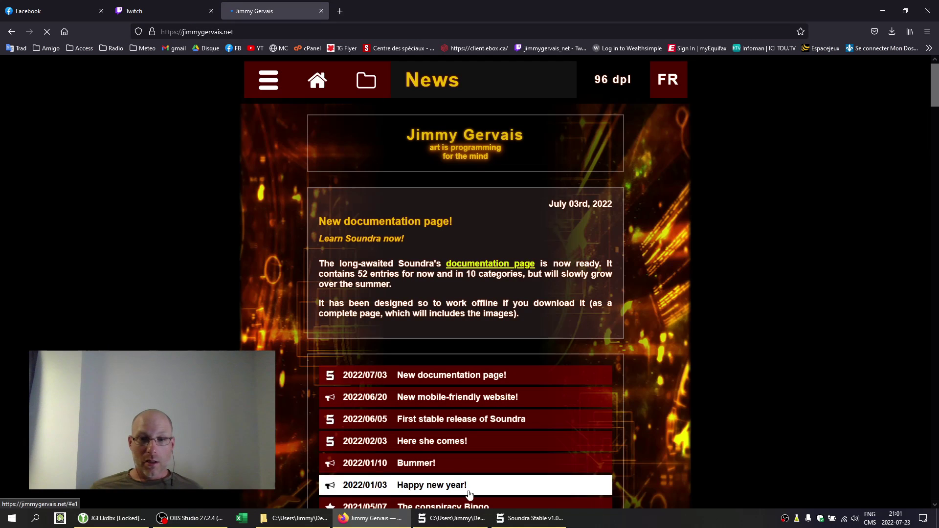
{"action": "left_click", "coordinate": [189, 521]}
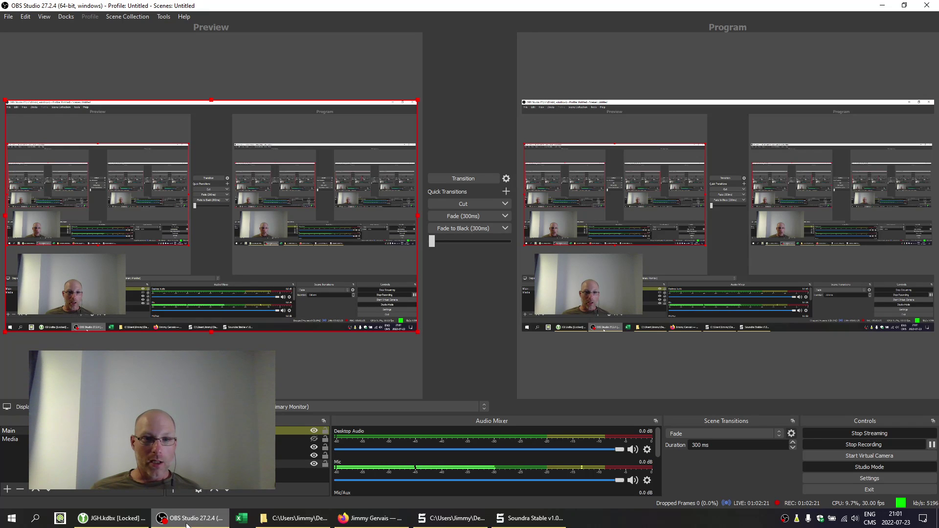
{"action": "left_click", "coordinate": [187, 524]}
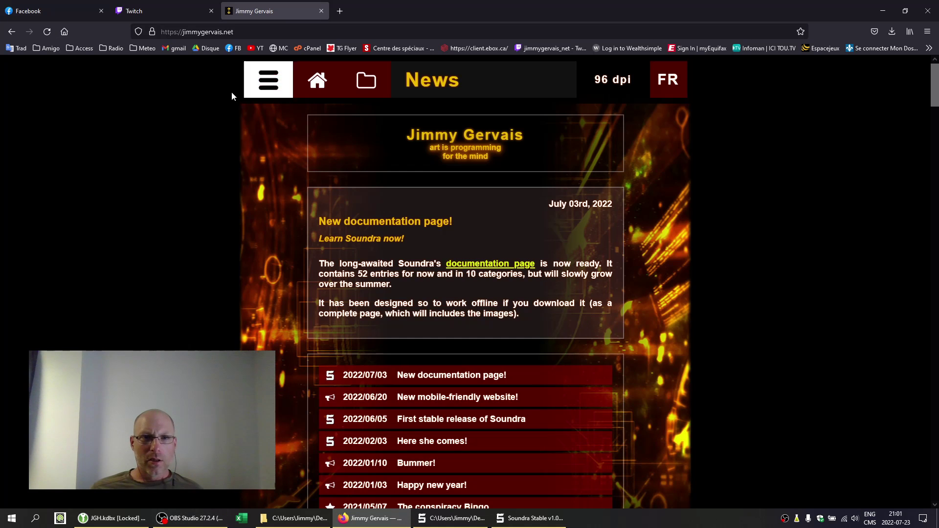
Go to the site's Soundra section and open its Documentation page.
{"action": "left_click", "coordinate": [265, 93]}
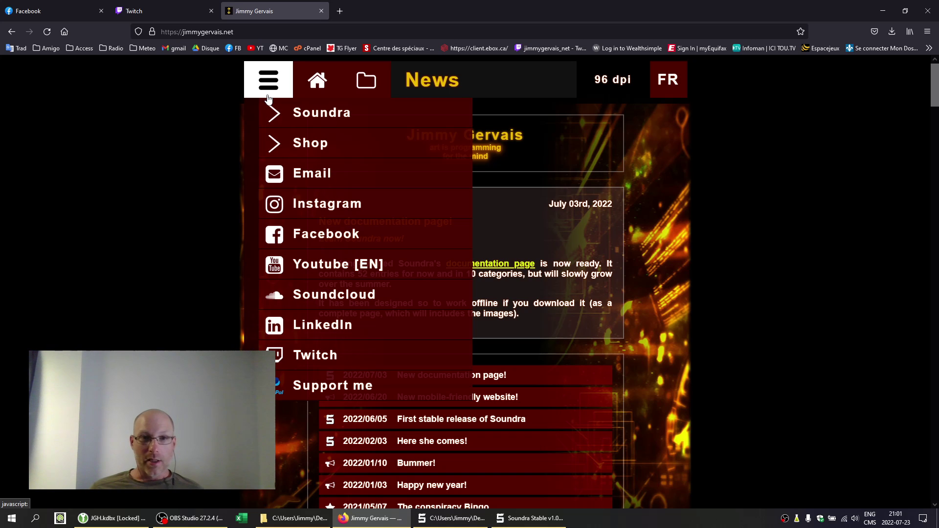
{"action": "left_click", "coordinate": [314, 111]}
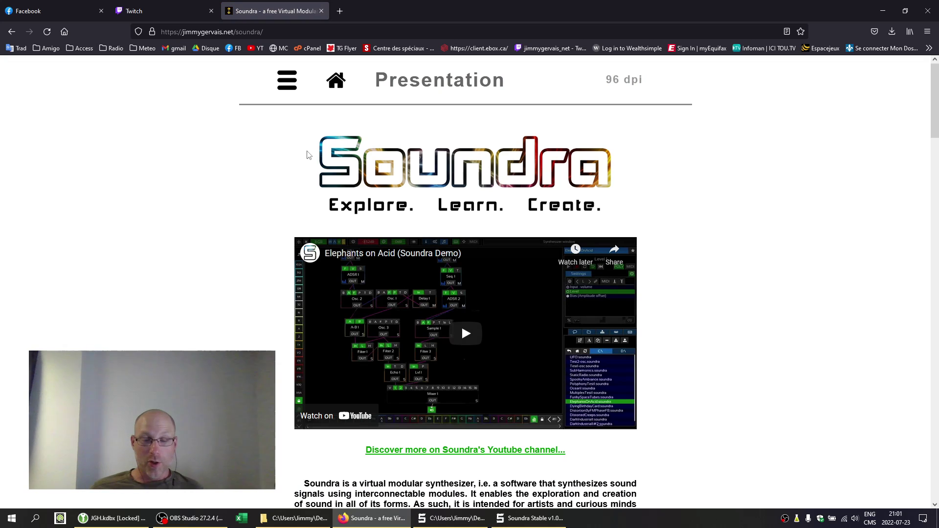
{"action": "left_click", "coordinate": [287, 80]}
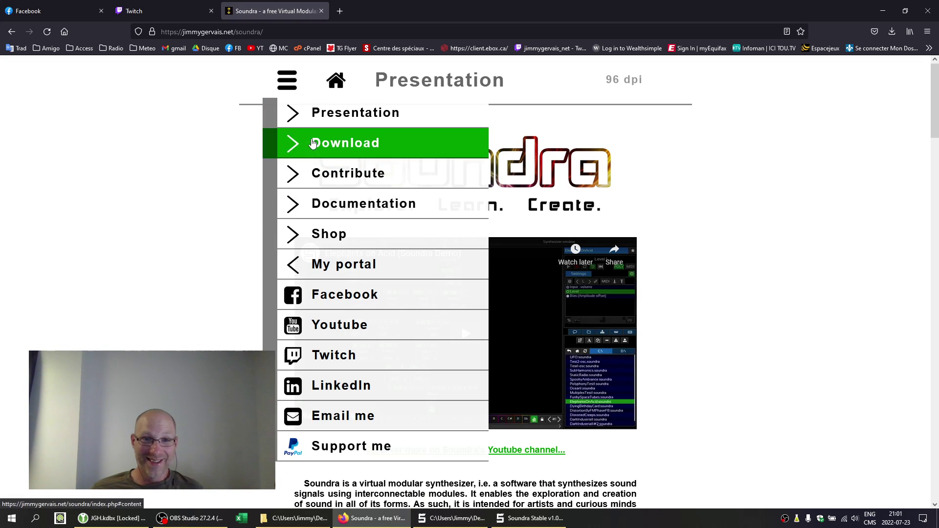
{"action": "left_click", "coordinate": [313, 204]}
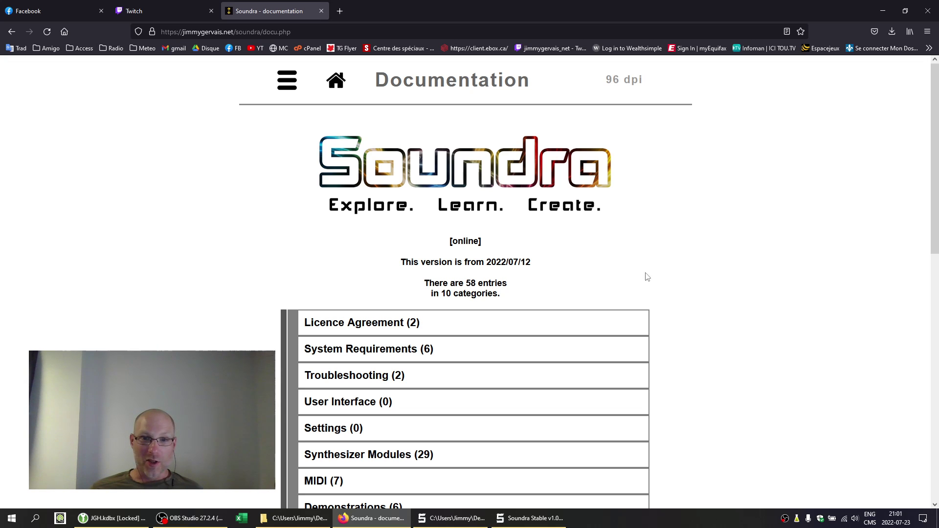
Read the Synthesizer Modules documentation, going through the About the modules, Capture and Sample entries.
{"action": "scroll", "coordinate": [676, 254], "scroll_direction": "down", "scroll_amount": 3}
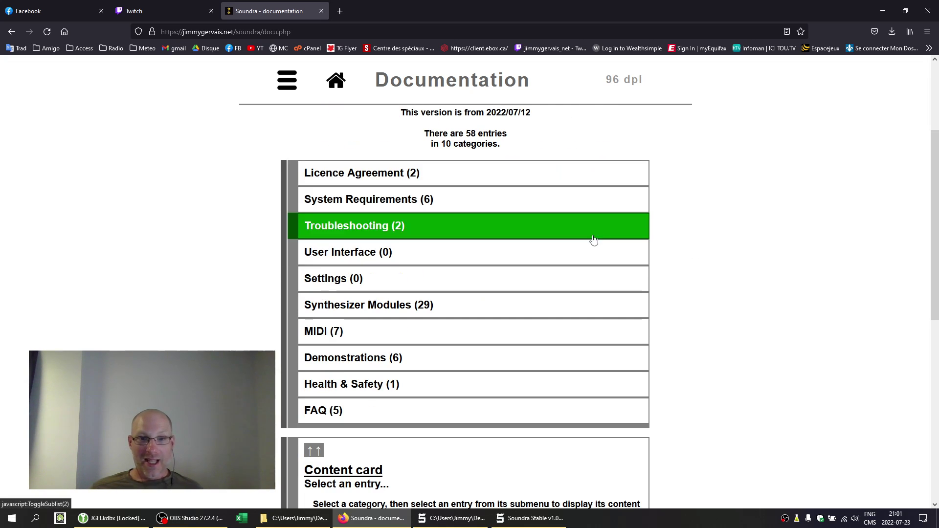
{"action": "left_click", "coordinate": [454, 310]}
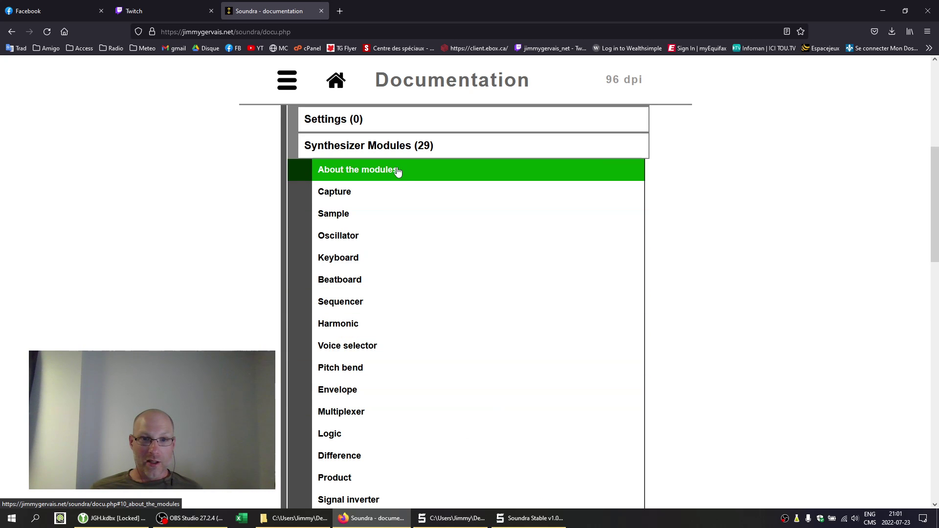
{"action": "left_click", "coordinate": [422, 175]}
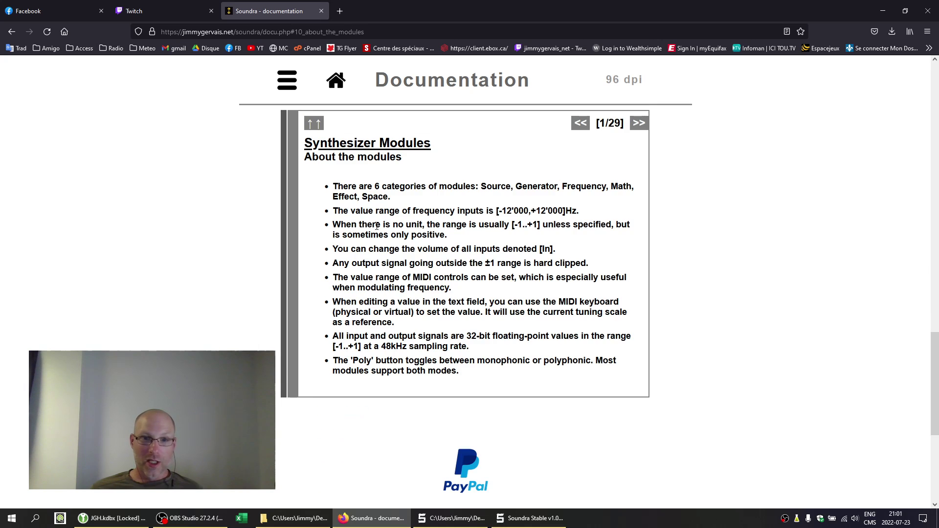
{"action": "left_click", "coordinate": [639, 123]}
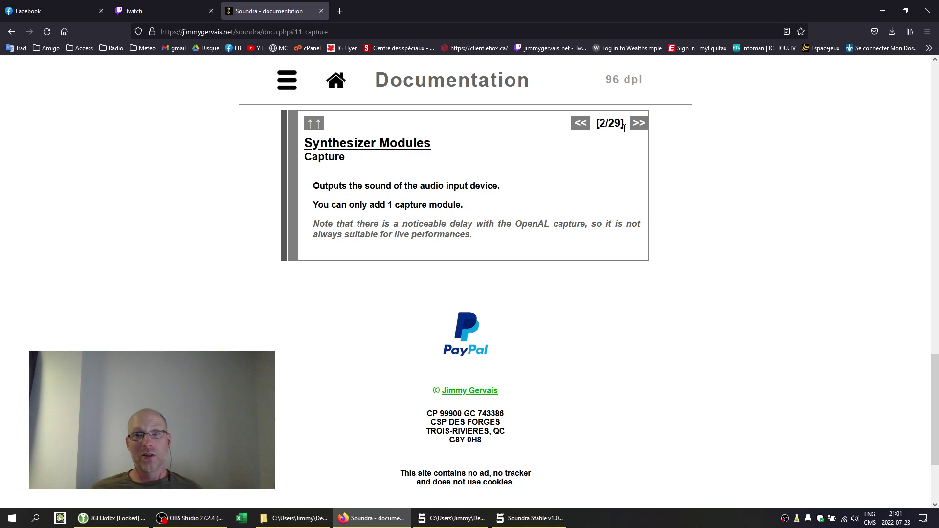
{"action": "left_click", "coordinate": [639, 123]}
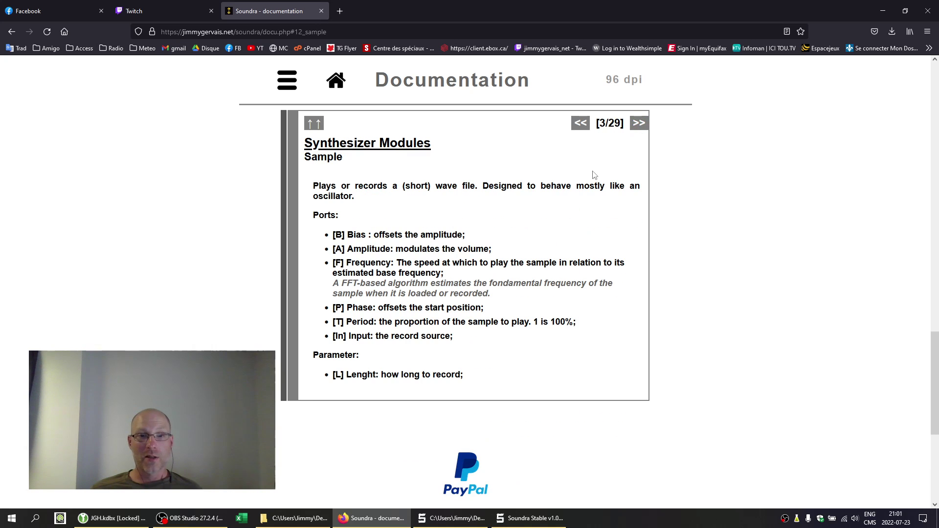
Go to the Oscillator entry of the Synthesizer Modules documentation and read its port descriptions.
{"action": "left_click", "coordinate": [640, 123]}
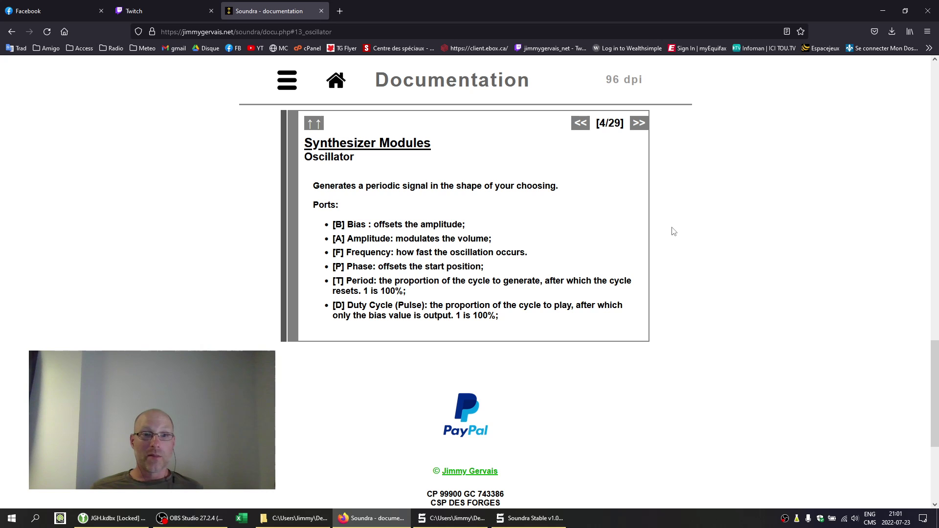
{"action": "scroll", "coordinate": [696, 244], "scroll_direction": "up", "scroll_amount": 4}
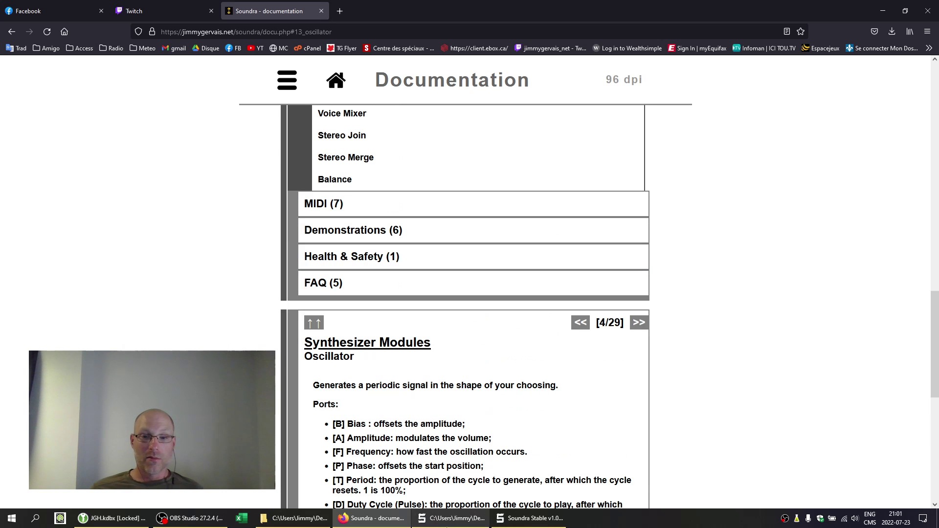
Switch back to Soundra and look over the module catalog, the settings window and Oscillator 4's wave shapes.
{"action": "left_click", "coordinate": [531, 518]}
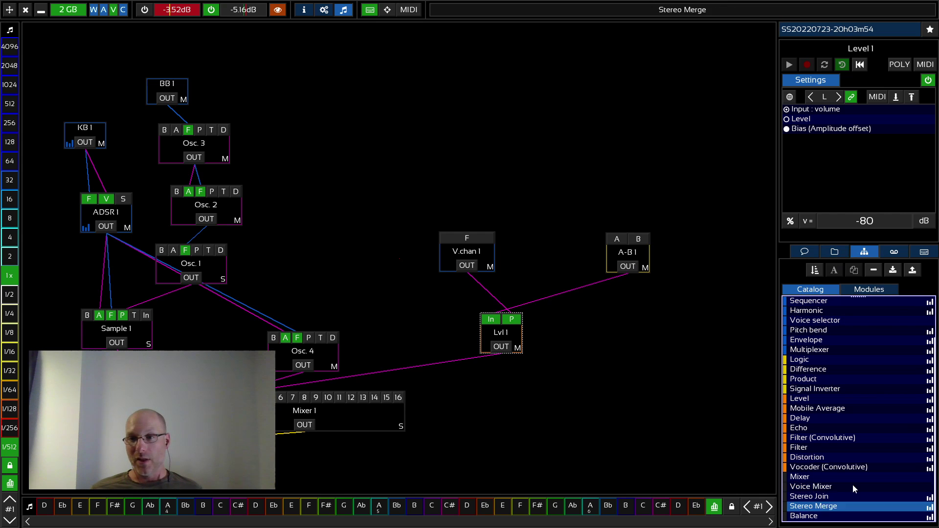
{"action": "scroll", "coordinate": [846, 453], "scroll_direction": "up", "scroll_amount": 5}
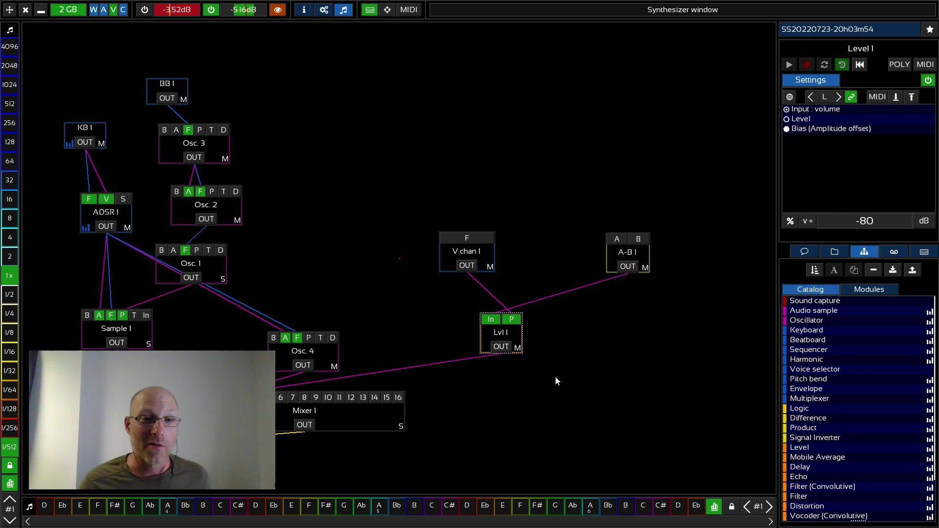
{"action": "left_click", "coordinate": [324, 10]}
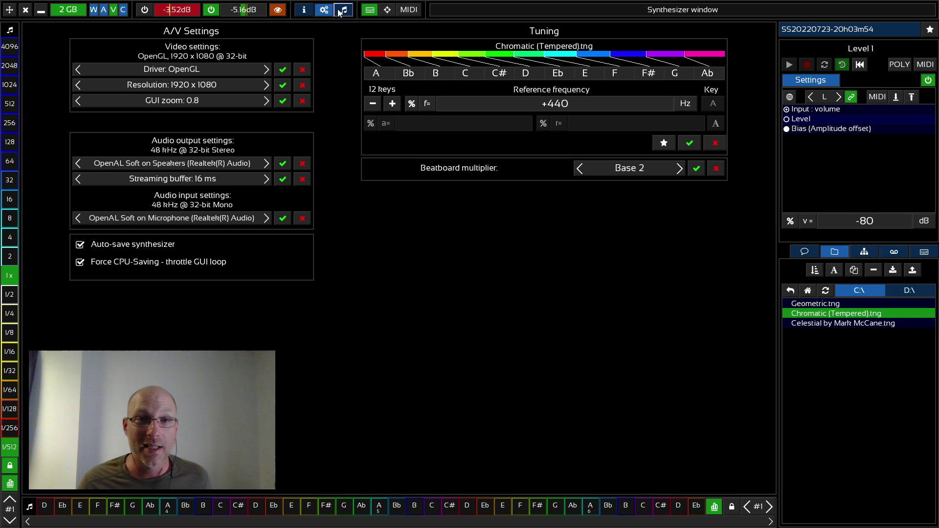
{"action": "left_click", "coordinate": [336, 9]}
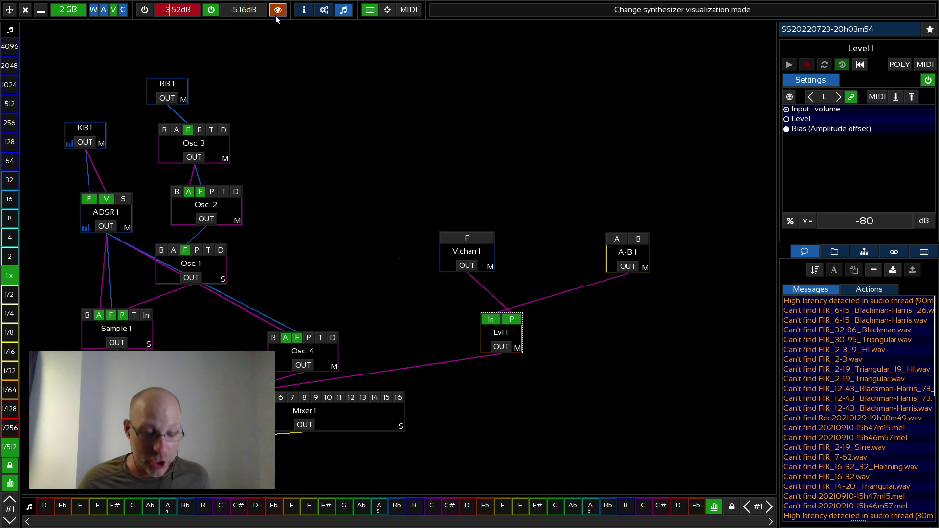
{"action": "left_click", "coordinate": [322, 354]}
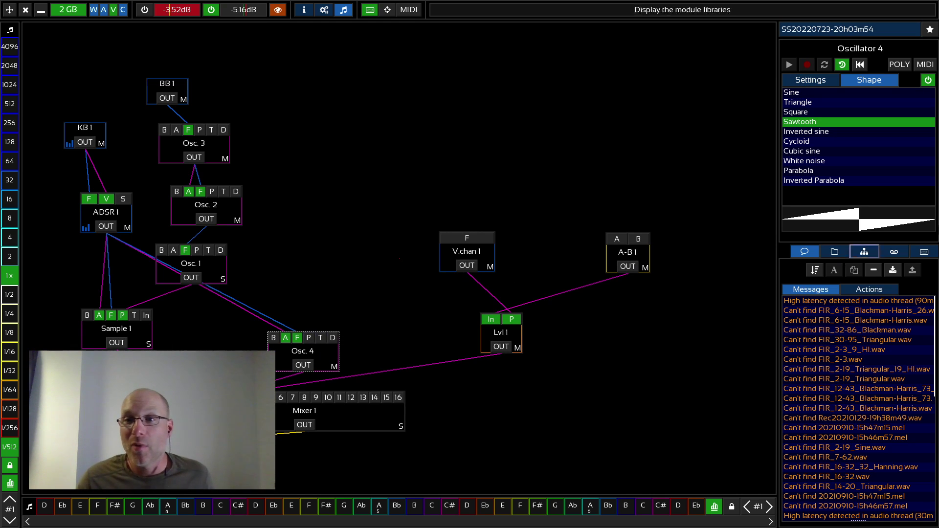
{"action": "left_click", "coordinate": [864, 253]}
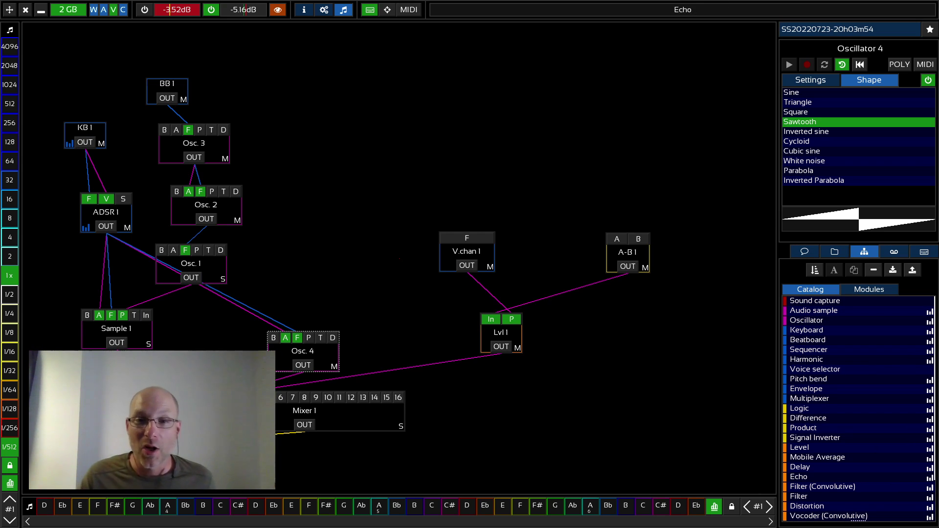
Delete the Level 1, V.chan 1 and A-B 1 modules, and move Oscillator 4 beside Sample 1 and Mixer 1 slightly.
{"action": "left_click", "coordinate": [512, 333]}
{"action": "key", "text": "Delete"}
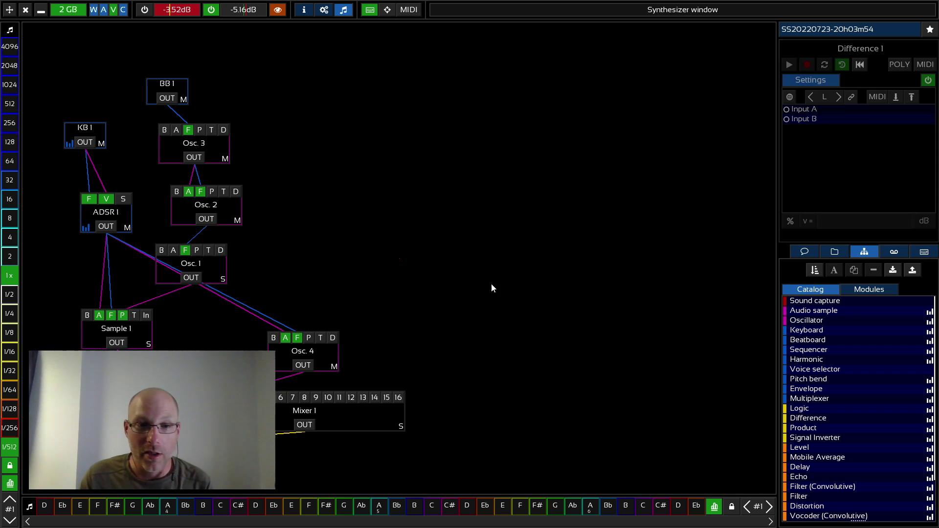
{"action": "left_click_drag", "start_coordinate": [322, 350], "coordinate": [228, 339]}
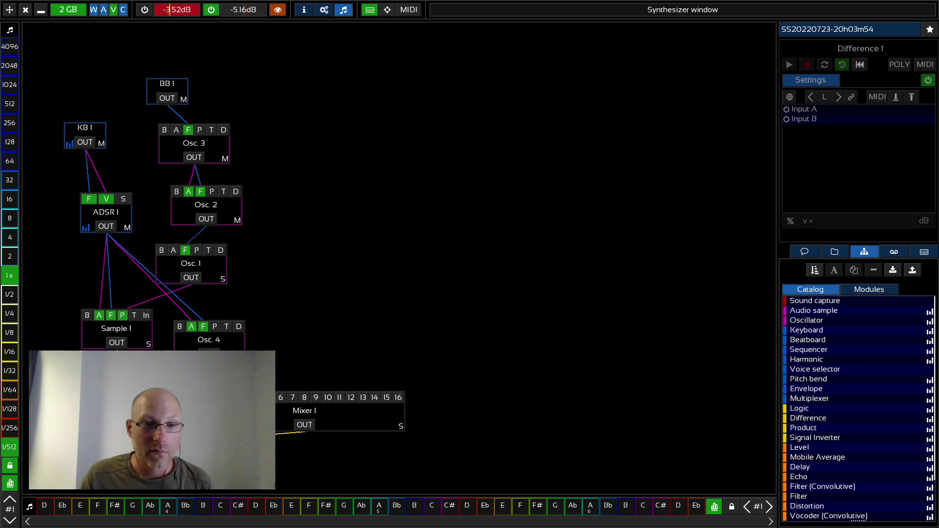
{"action": "left_click_drag", "start_coordinate": [374, 416], "coordinate": [370, 412]}
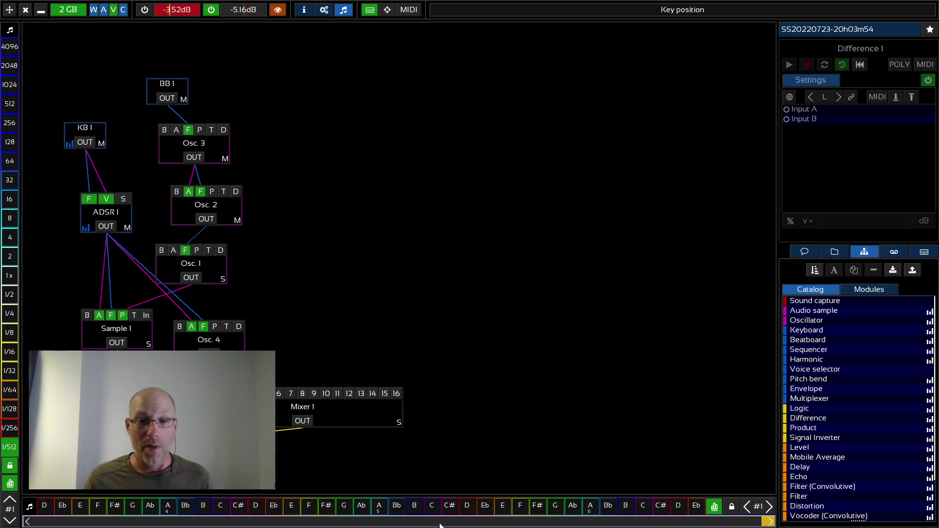
Shift the on-screen keyboard to a lower range starting at F# and play some notes on it.
{"action": "left_click_drag", "start_coordinate": [461, 525], "coordinate": [472, 525]}
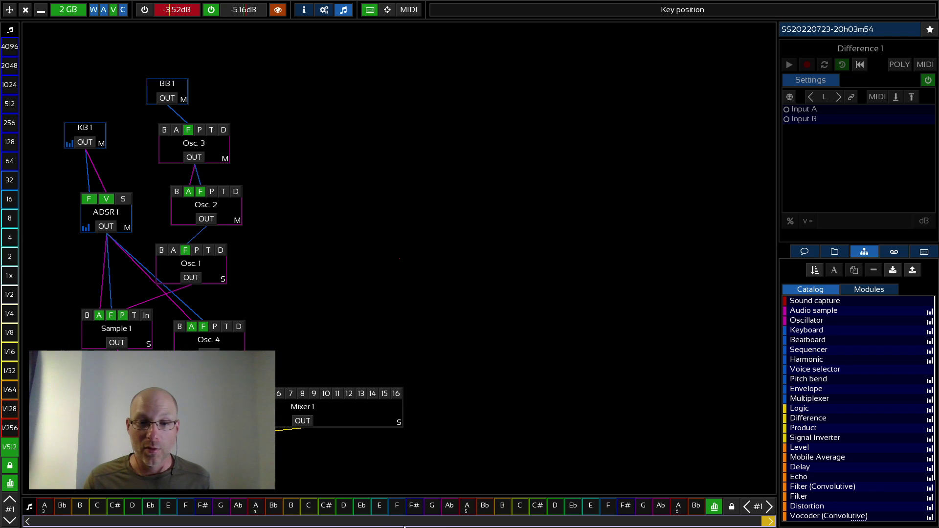
{"action": "left_click_drag", "start_coordinate": [472, 525], "coordinate": [300, 523]}
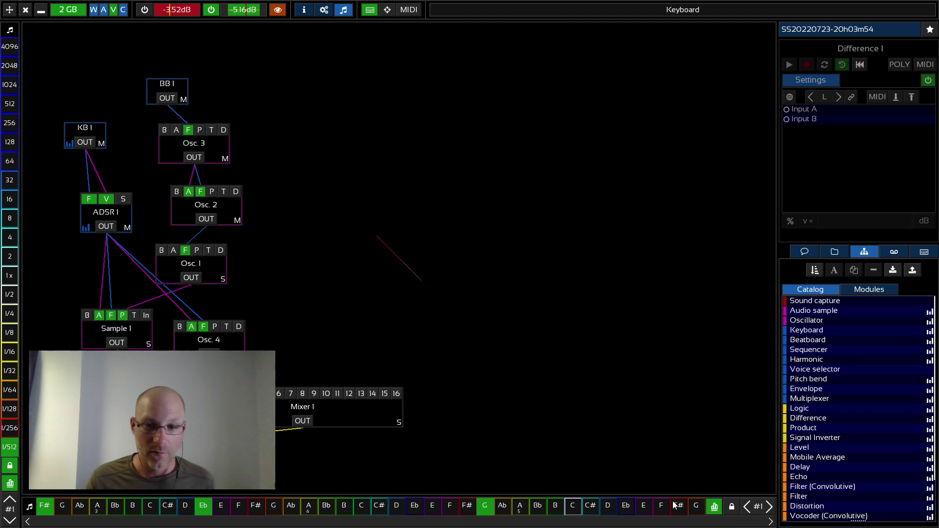
{"action": "left_click", "coordinate": [734, 506]}
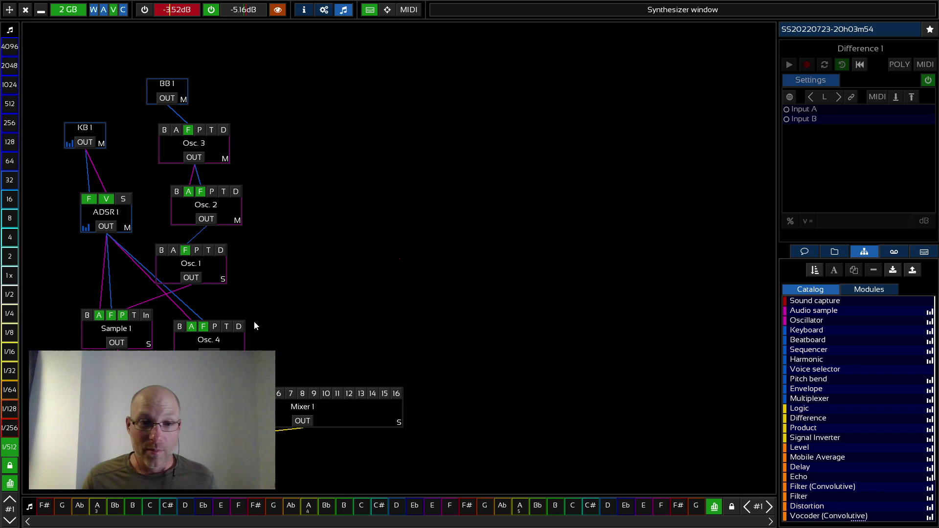
Select Oscillator 4 and examine its Period (Time range) parameter.
{"action": "left_click", "coordinate": [225, 338]}
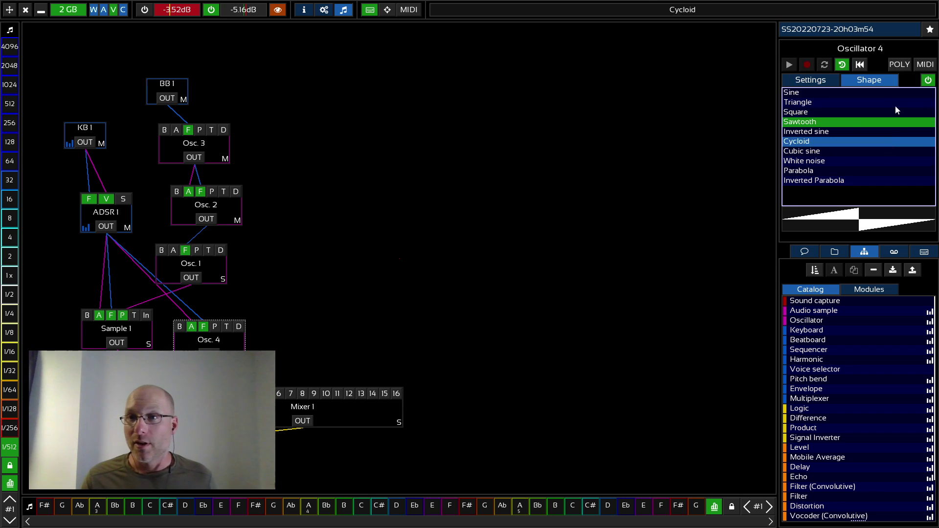
{"action": "left_click", "coordinate": [807, 81]}
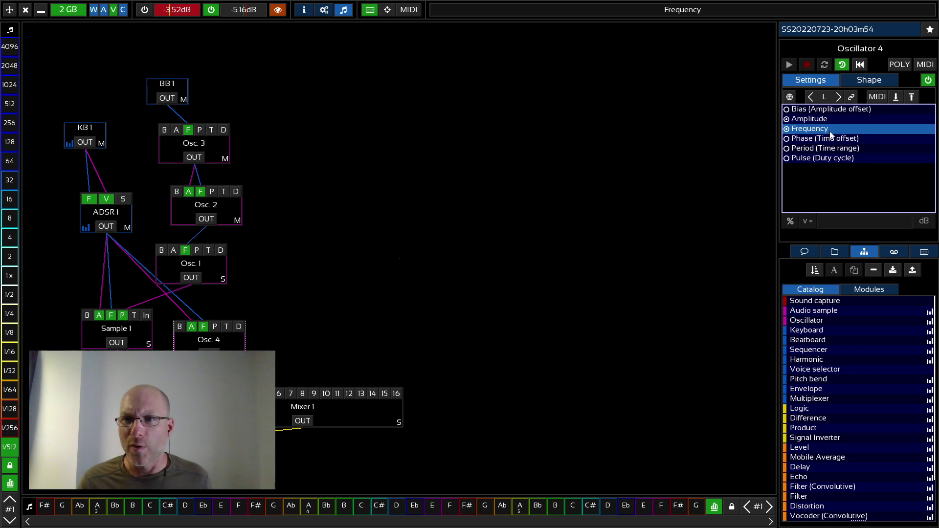
{"action": "left_click", "coordinate": [817, 152]}
{"action": "left_click", "coordinate": [818, 152]}
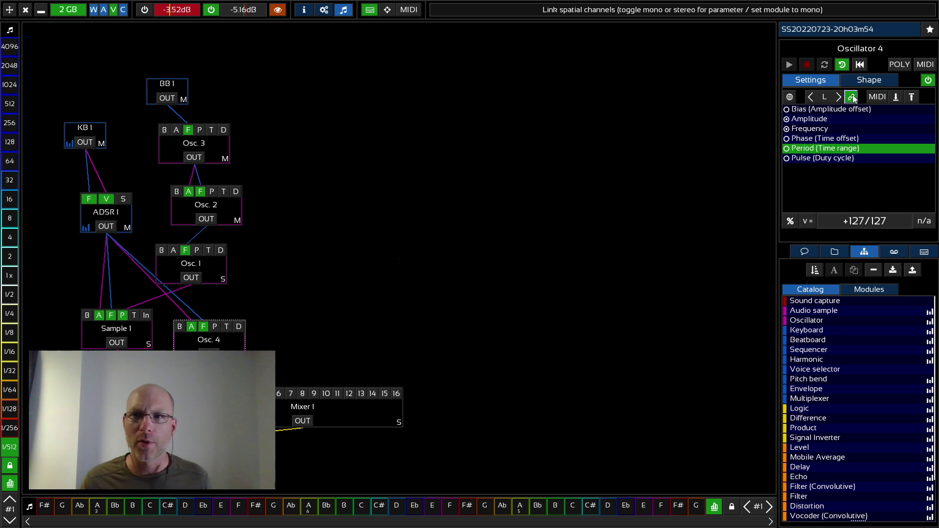
{"action": "left_click", "coordinate": [822, 153]}
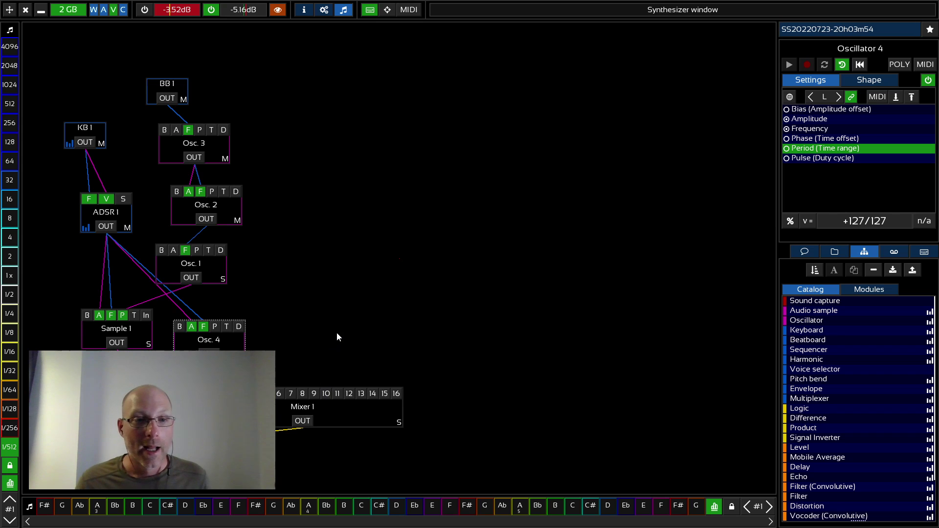
{"action": "key", "text": "z"}
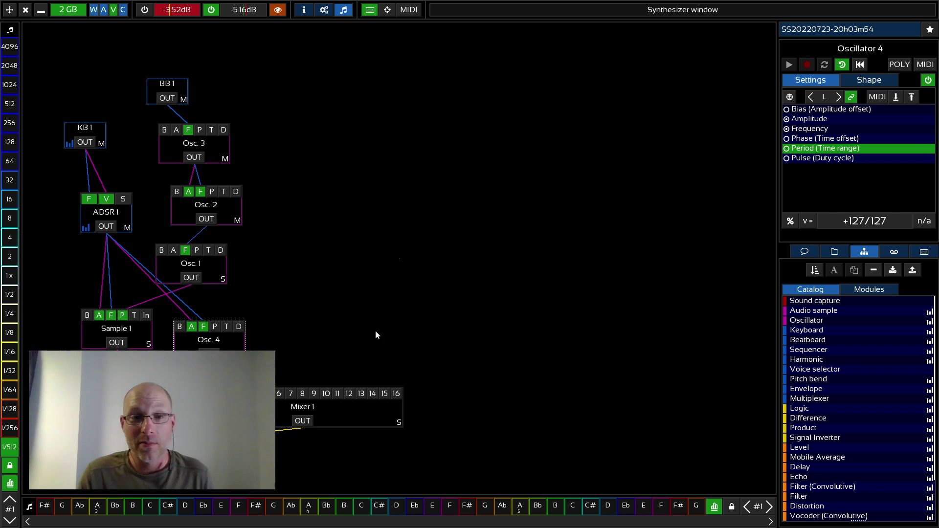
{"action": "mouse_move", "coordinate": [348, 284]}
{"action": "left_mouse_down"}
{"action": "mouse_move", "coordinate": [371, 304]}
{"action": "mouse_move", "coordinate": [358, 277]}
{"action": "mouse_move", "coordinate": [362, 288]}
{"action": "left_mouse_up"}
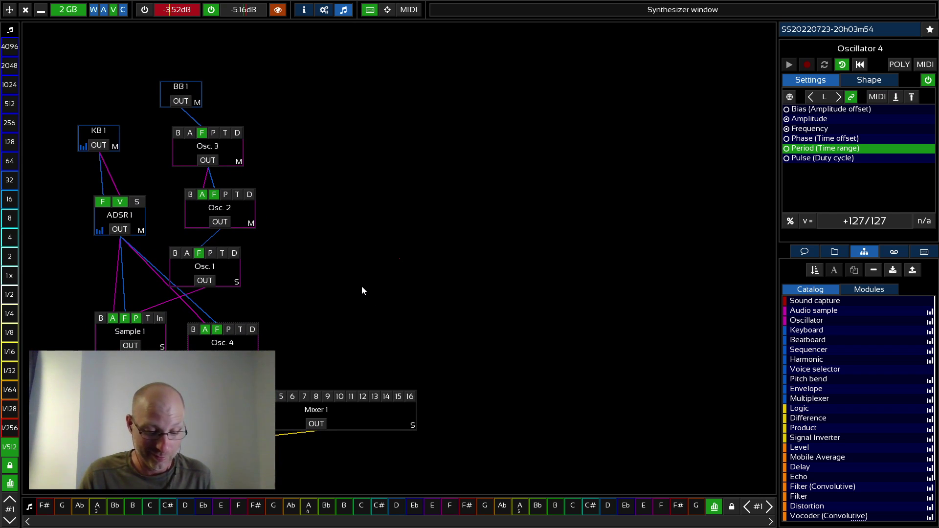
{"action": "left_click_drag", "start_coordinate": [362, 287], "coordinate": [337, 289]}
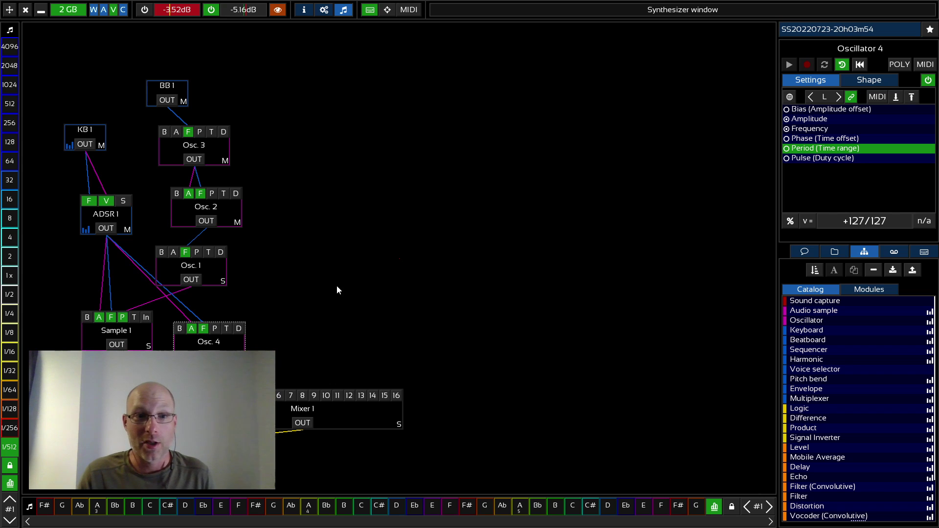
{"action": "left_click_drag", "start_coordinate": [312, 301], "coordinate": [304, 298]}
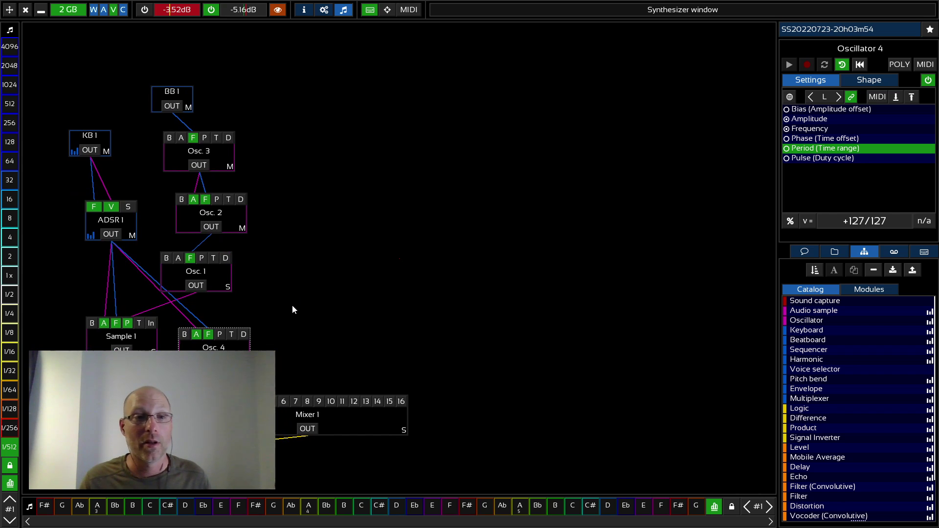
{"action": "mouse_move", "coordinate": [290, 306]}
{"action": "left_mouse_down"}
{"action": "mouse_move", "coordinate": [273, 296]}
{"action": "mouse_move", "coordinate": [284, 300]}
{"action": "left_mouse_up"}
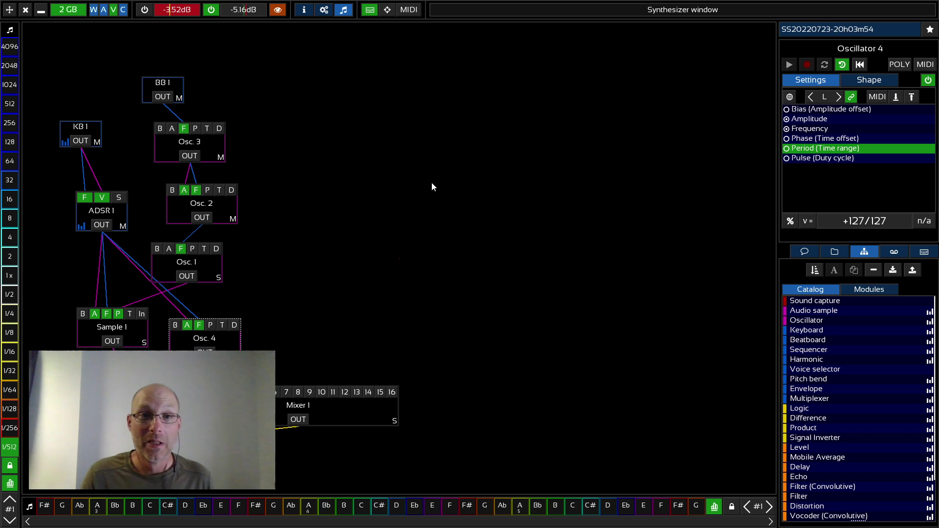
View the audio, video and tuning settings, and return to the synthesizer patch.
{"action": "left_click", "coordinate": [325, 13]}
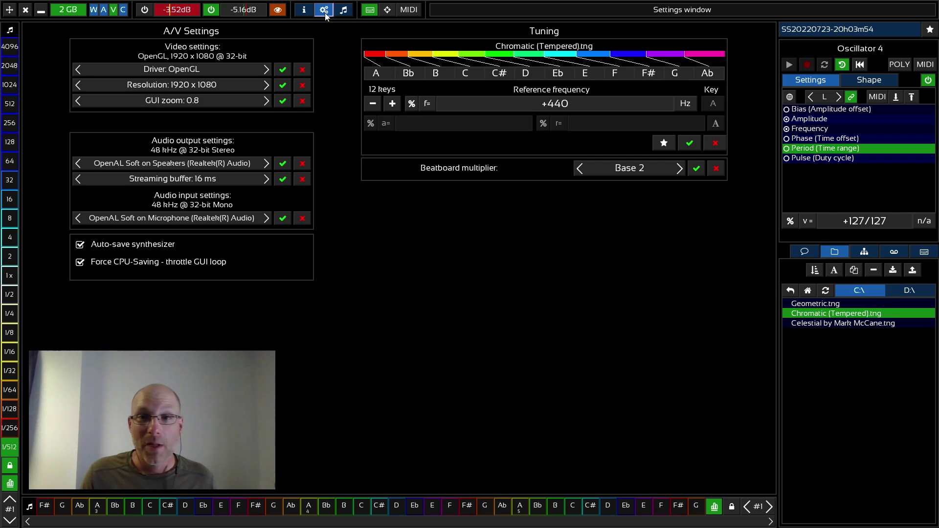
{"action": "left_click", "coordinate": [344, 11]}
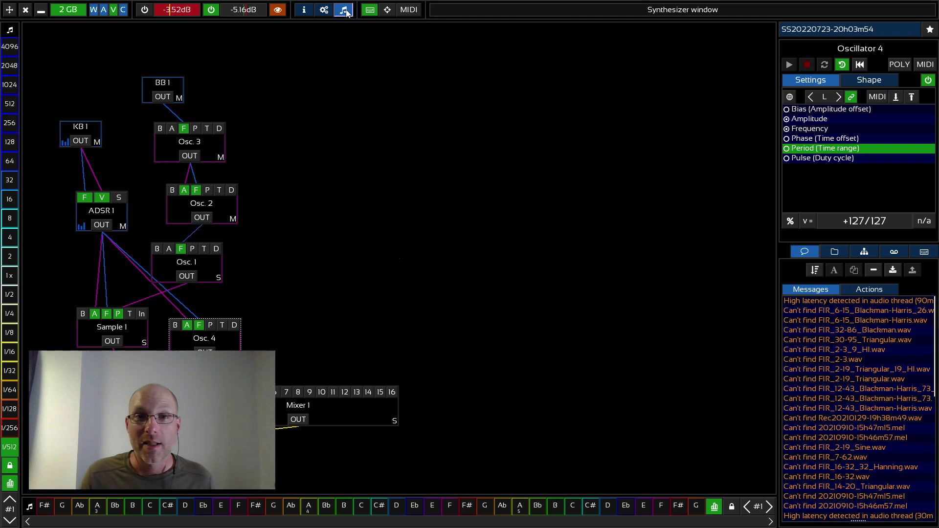
{"action": "left_click_drag", "start_coordinate": [466, 318], "coordinate": [389, 272]}
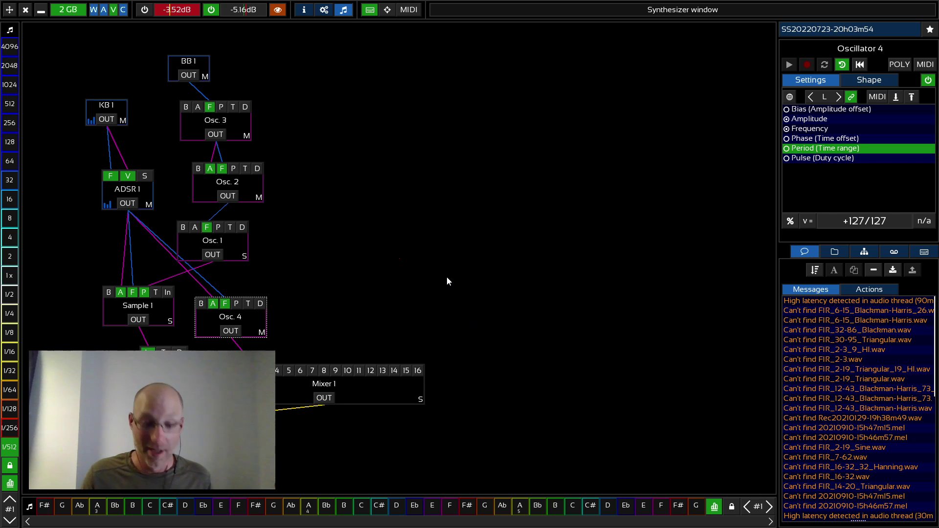
Switch to OBS Studio.
{"action": "key", "text": "alt+Tab"}
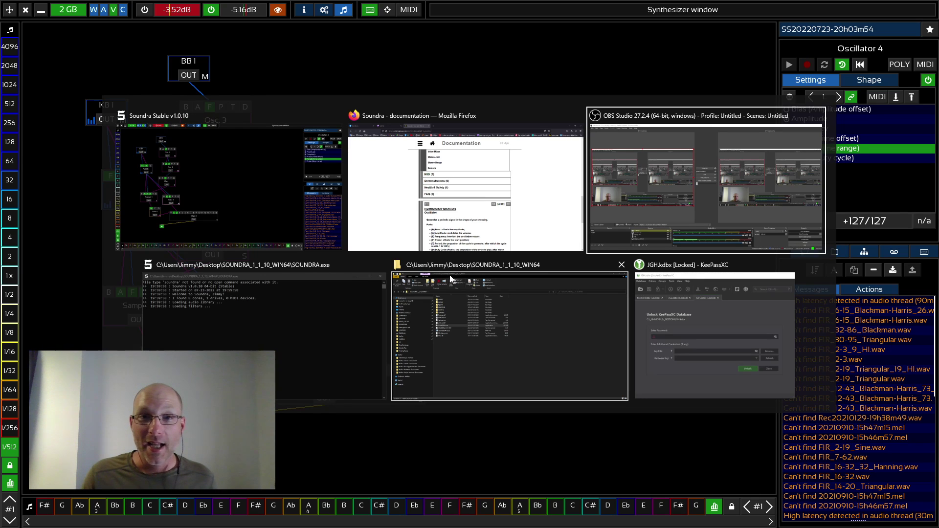
{"action": "key", "text": "Escape"}
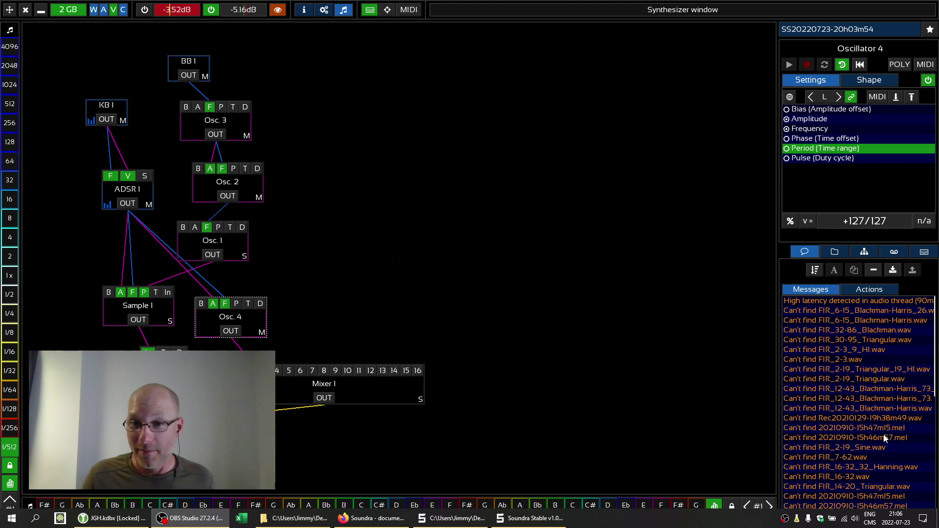